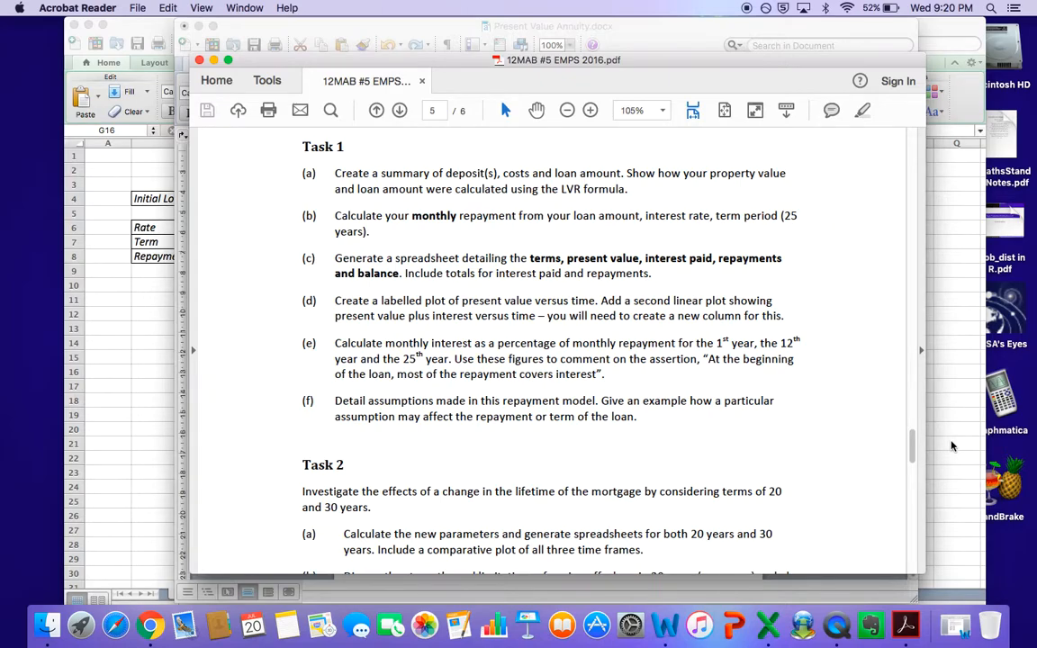
Switch to Chrome and review the Suncorp loan repayments calculator alongside the Suncorp home loan rate search results
{"action": "left_click", "coordinate": [150, 625]}
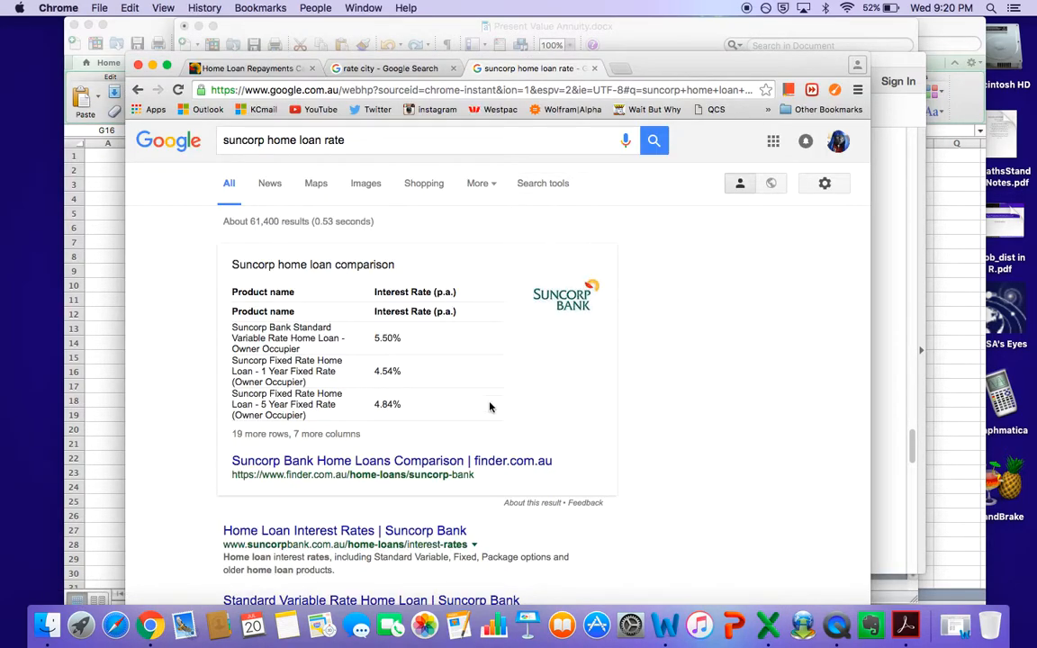
{"action": "left_click", "coordinate": [257, 68]}
{"action": "left_click_drag", "start_coordinate": [636, 57], "coordinate": [683, 23]}
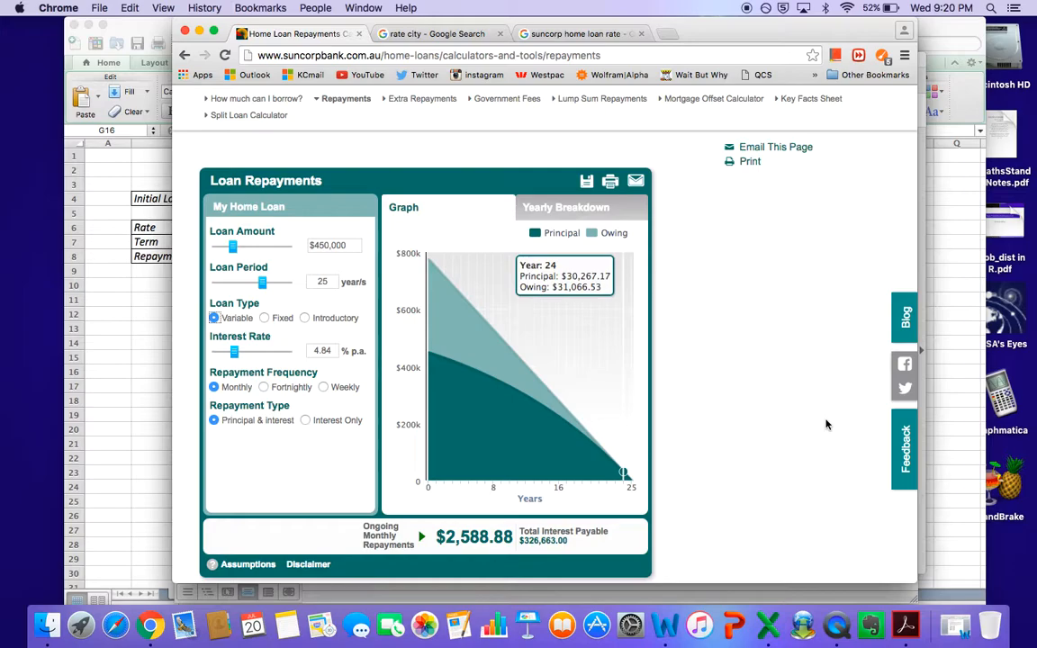
{"action": "scroll", "coordinate": [827, 425], "scroll_direction": "down", "scroll_amount": 1}
{"action": "scroll", "coordinate": [827, 424], "scroll_direction": "up", "scroll_amount": 3}
{"action": "scroll", "coordinate": [826, 425], "scroll_direction": "down", "scroll_amount": 3}
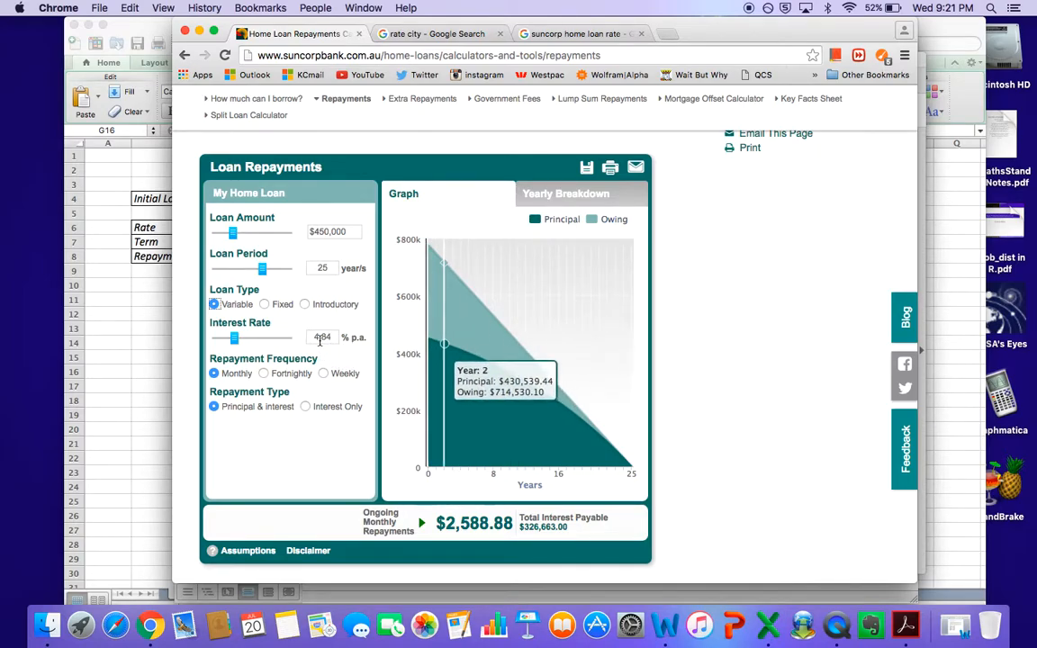
{"action": "left_click", "coordinate": [578, 36]}
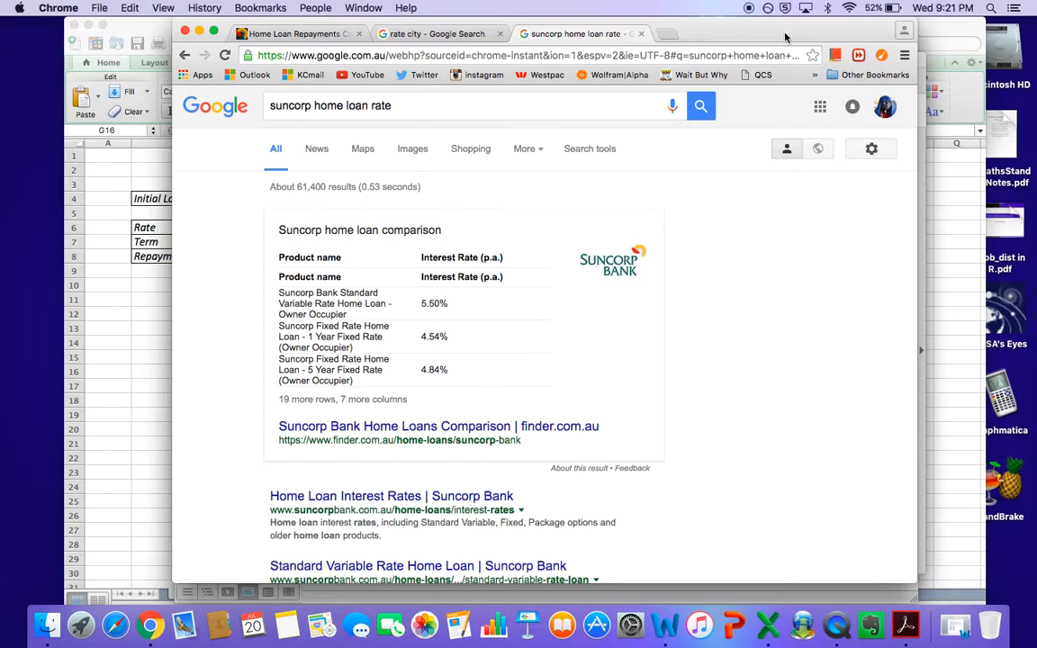
{"action": "left_click", "coordinate": [267, 33]}
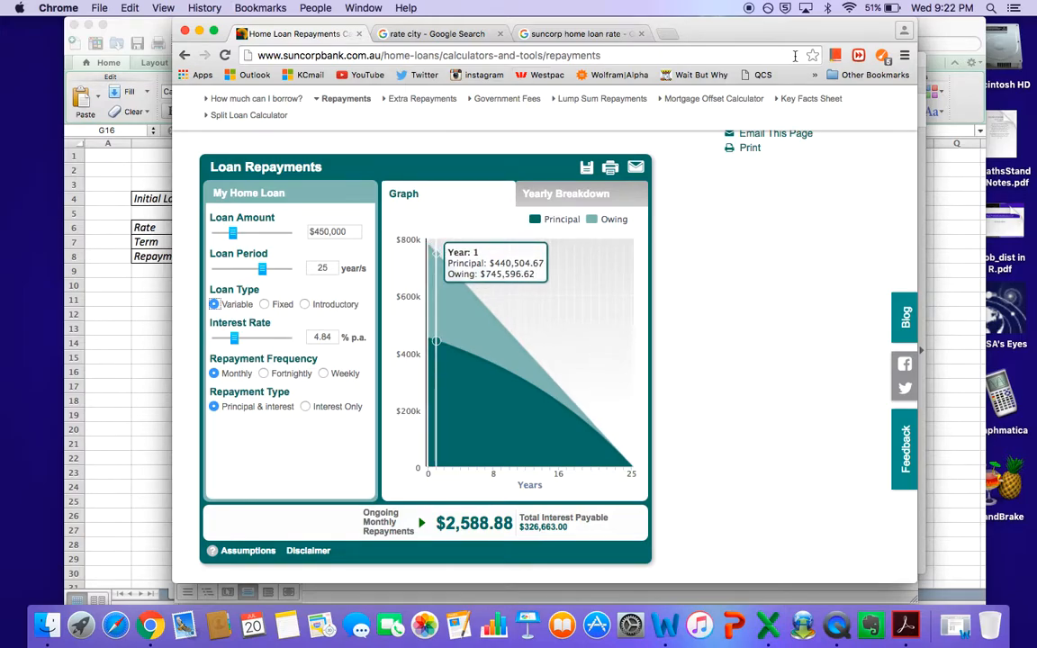
Move the browser window aside, switch to the Excel workbook and enter 450000 as the initial loan amount
{"action": "left_click_drag", "start_coordinate": [671, 31], "coordinate": [966, 31]}
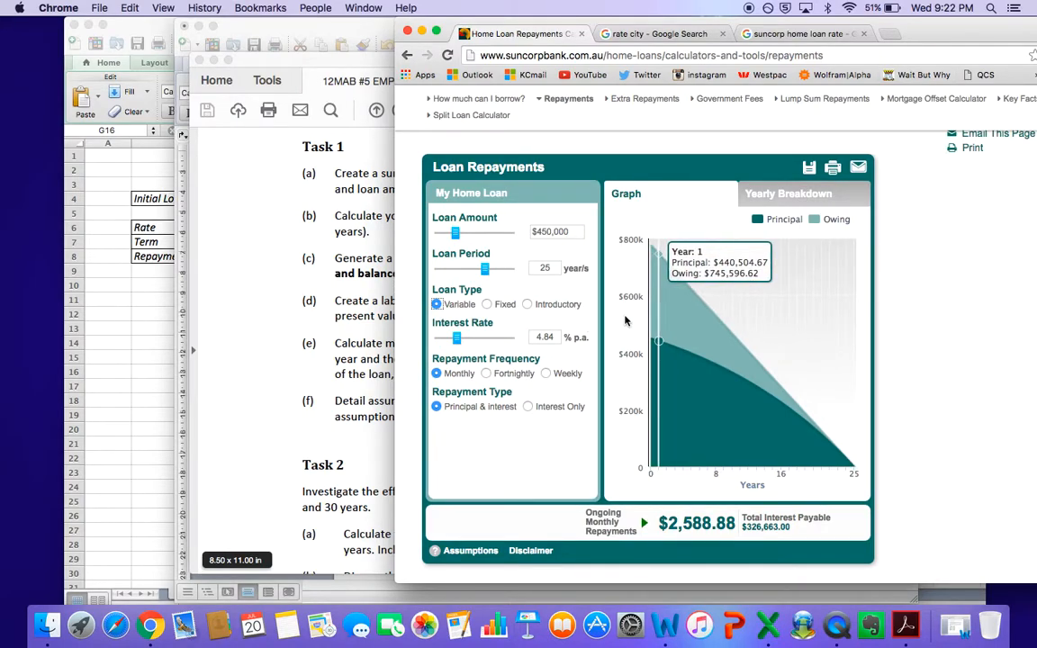
{"action": "left_click", "coordinate": [139, 400]}
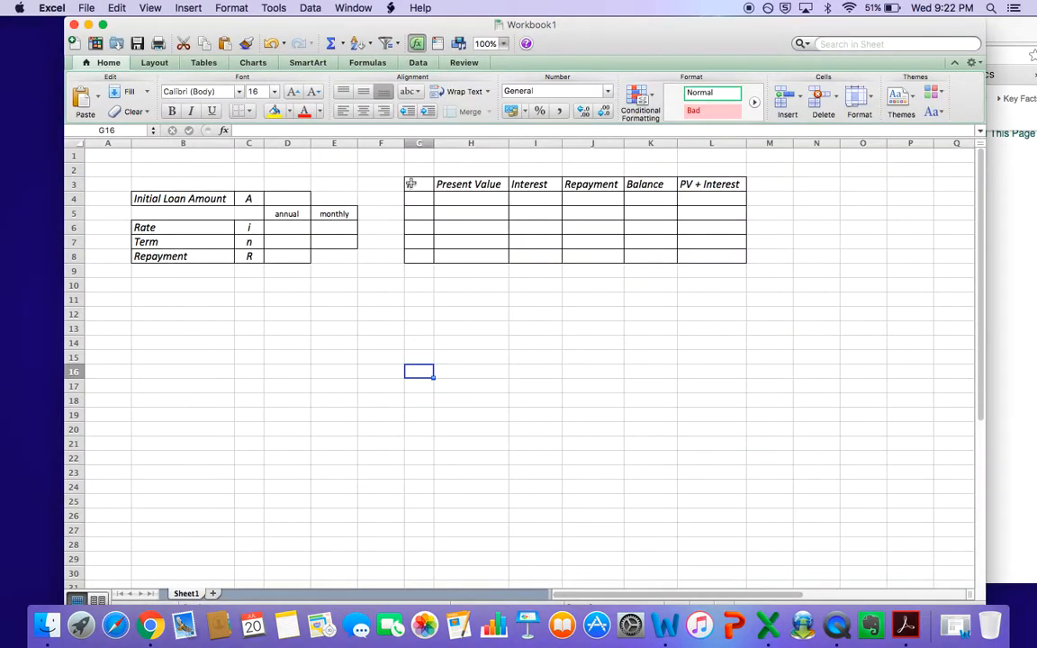
{"action": "left_click", "coordinate": [269, 199]}
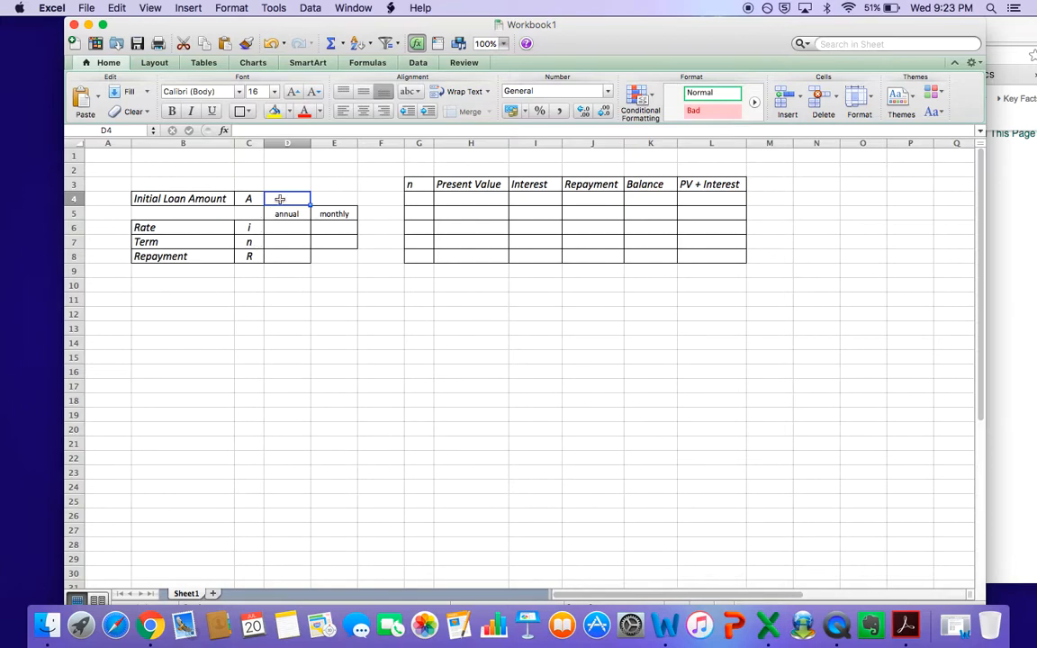
{"action": "type", "text": "450"}
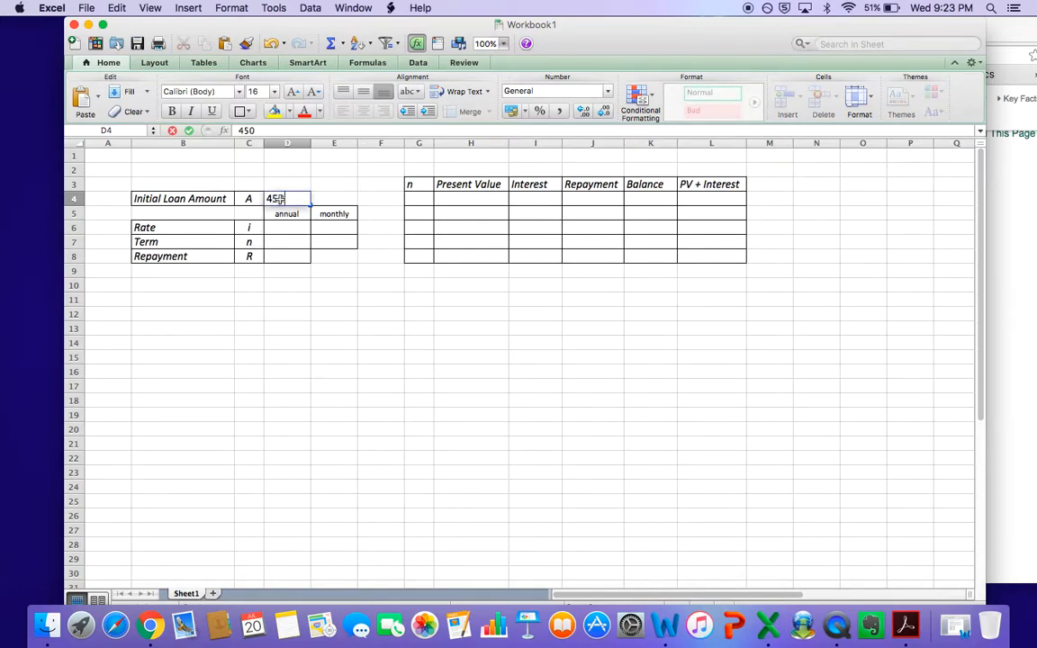
{"action": "type", "text": "000"}
{"action": "left_click", "coordinate": [325, 256]}
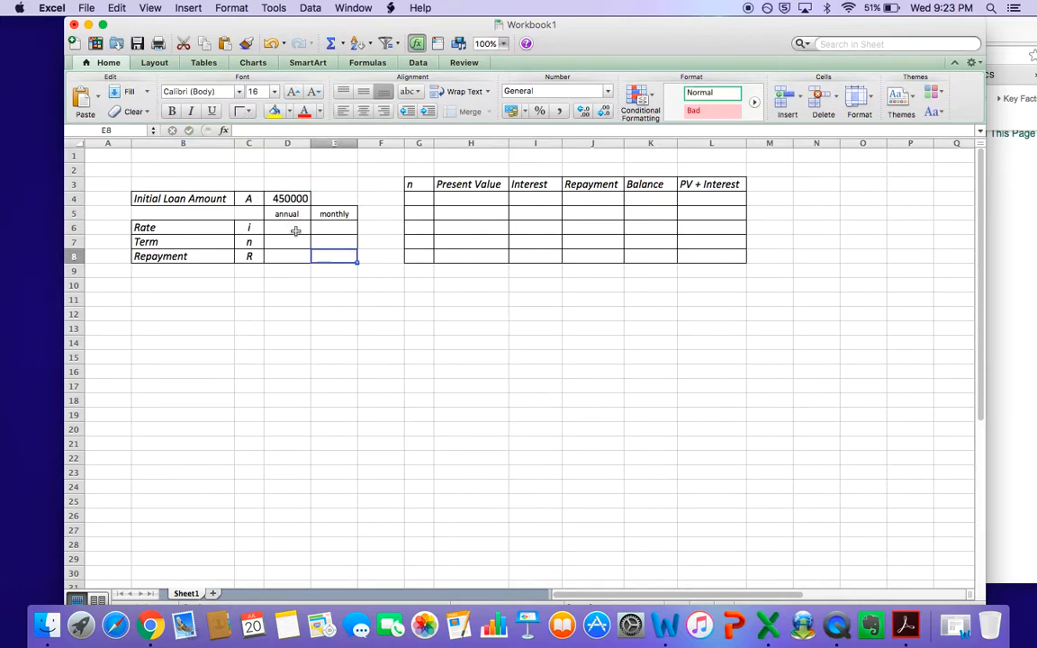
Enter 4.84 as the annual rate and 25 as the annual term
{"action": "left_click", "coordinate": [295, 230]}
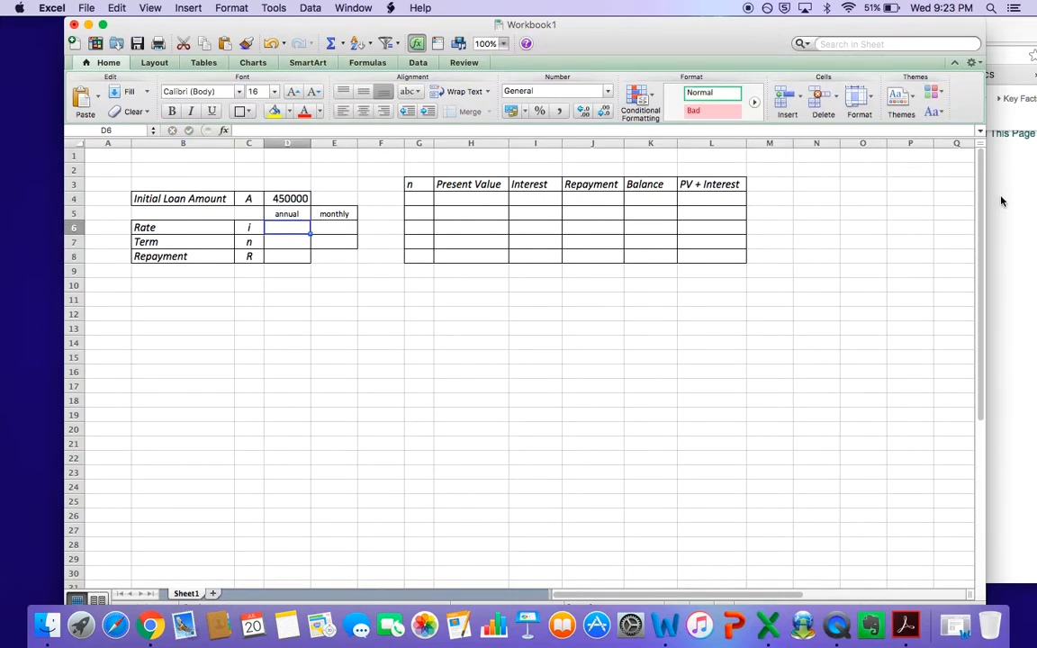
{"action": "key", "text": "super+Tab"}
{"action": "key", "text": "super+Tab"}
{"action": "type", "text": "4.84"}
{"action": "key", "text": "Return"}
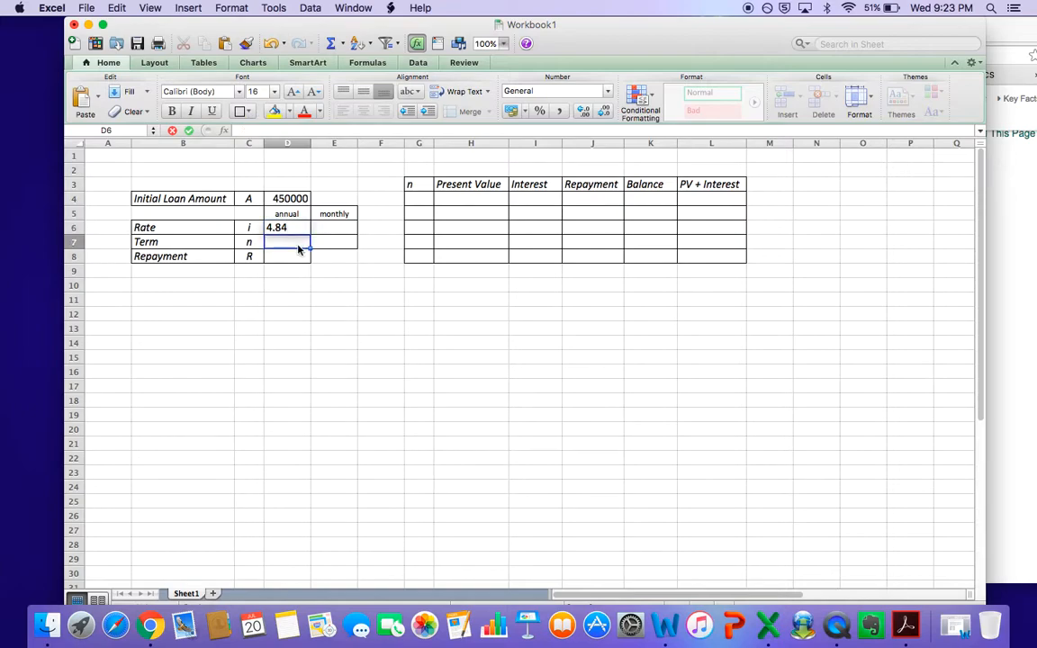
{"action": "type", "text": "25"}
{"action": "left_click", "coordinate": [300, 259]}
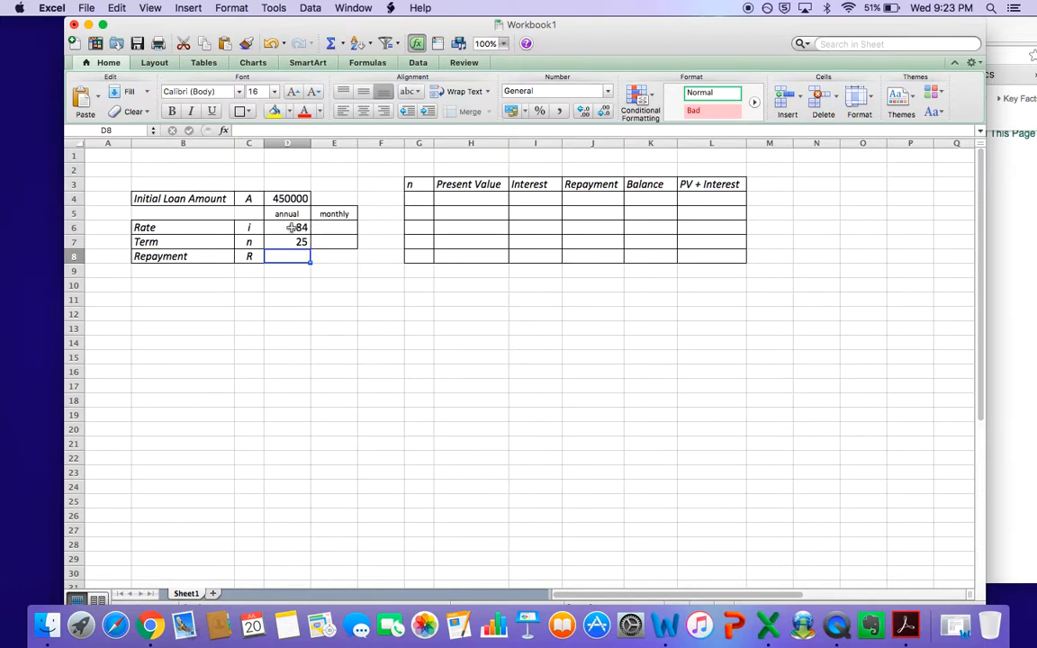
Try the percentage number format on the annual rate cell and set the cell back to General
{"action": "left_click", "coordinate": [289, 227]}
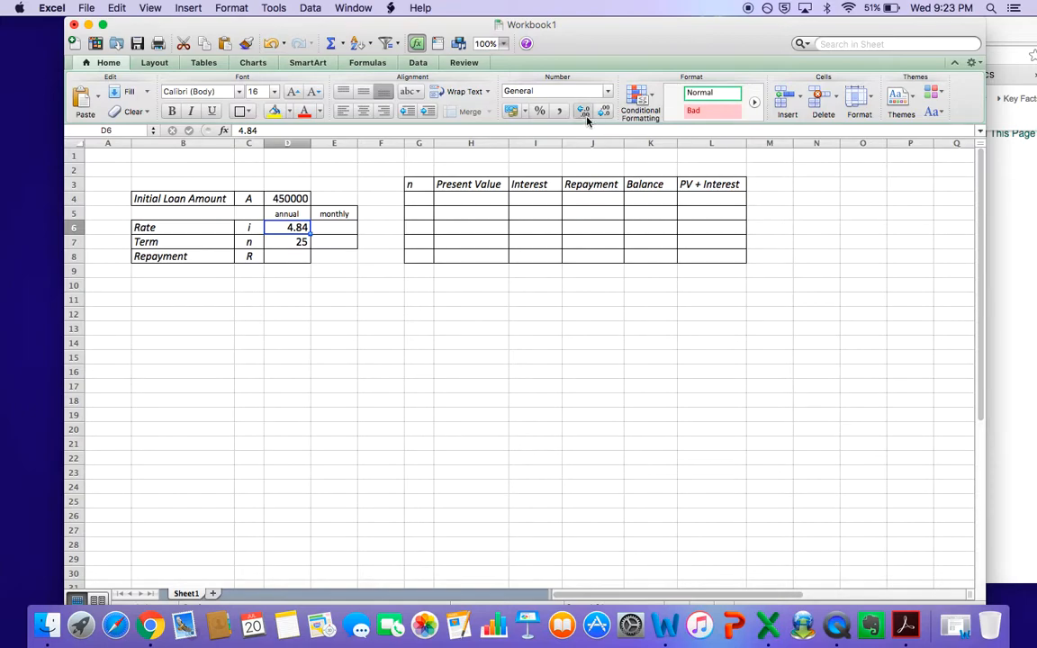
{"action": "left_click", "coordinate": [542, 110]}
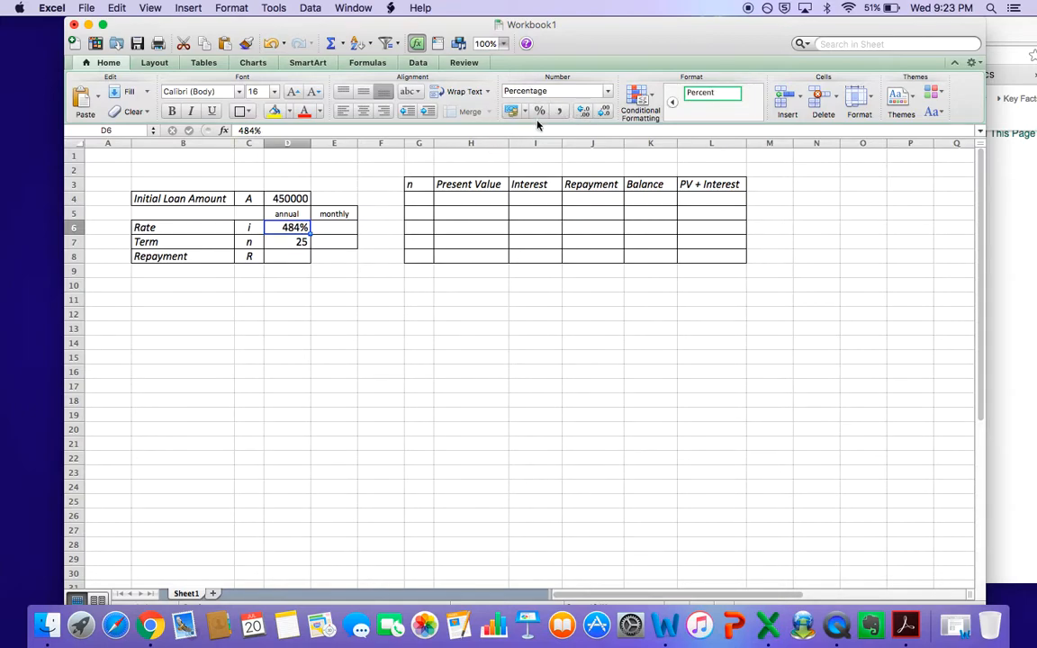
{"action": "right_click", "coordinate": [295, 228]}
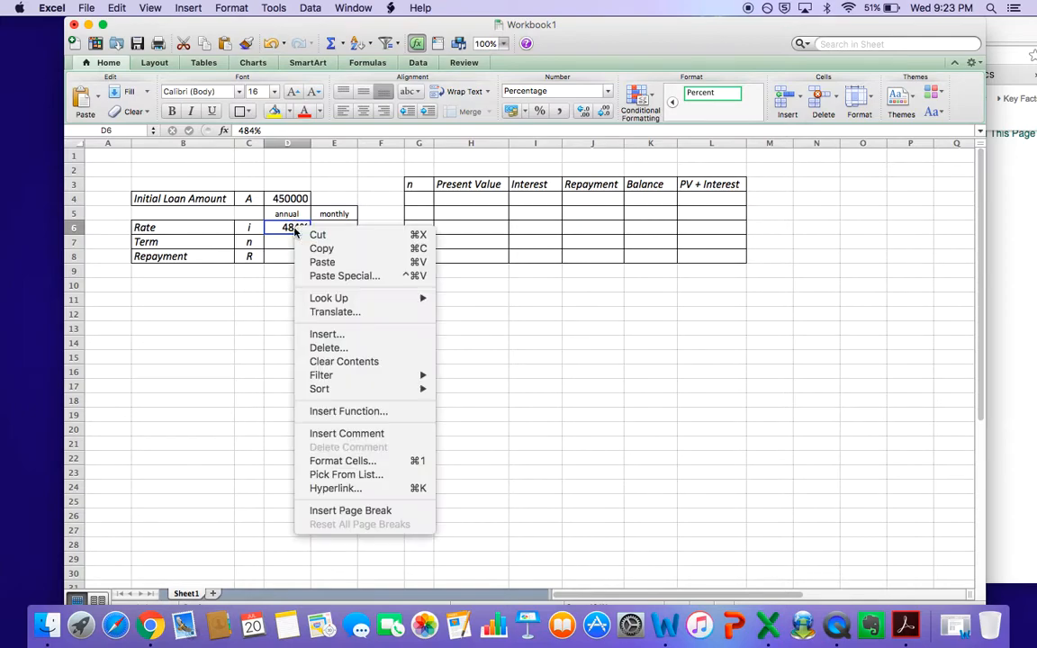
{"action": "left_click", "coordinate": [390, 460]}
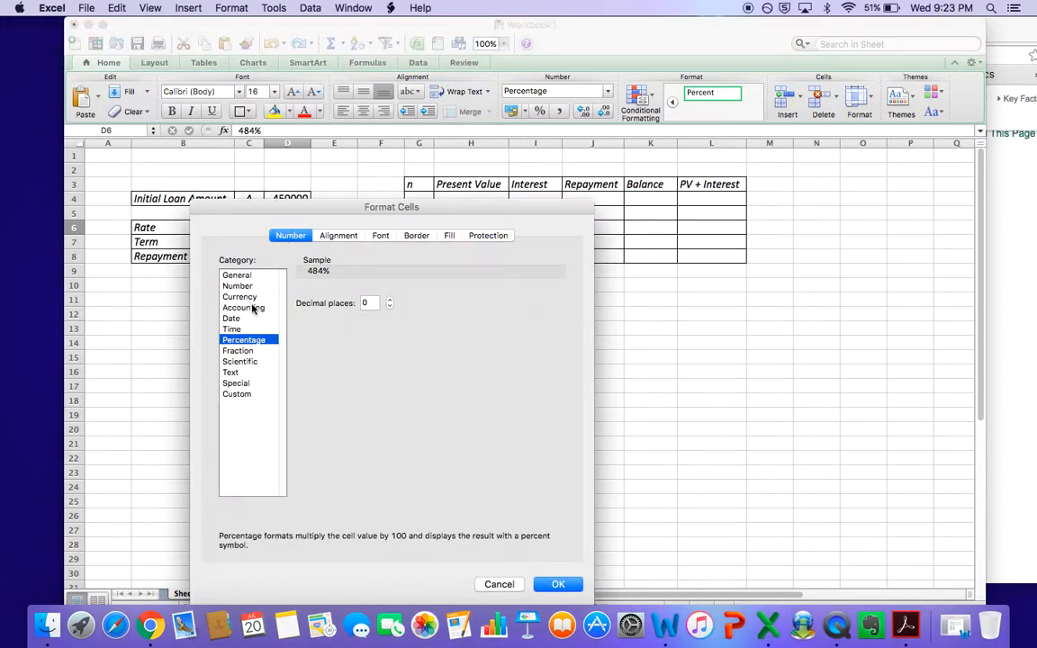
{"action": "left_click", "coordinate": [238, 276]}
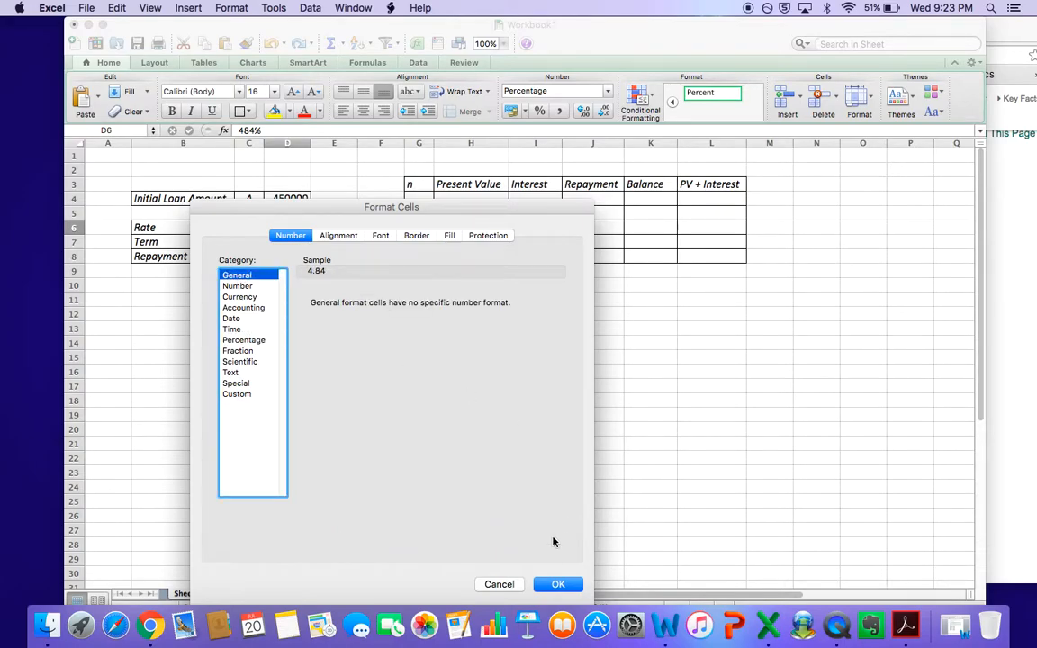
{"action": "left_click", "coordinate": [342, 340]}
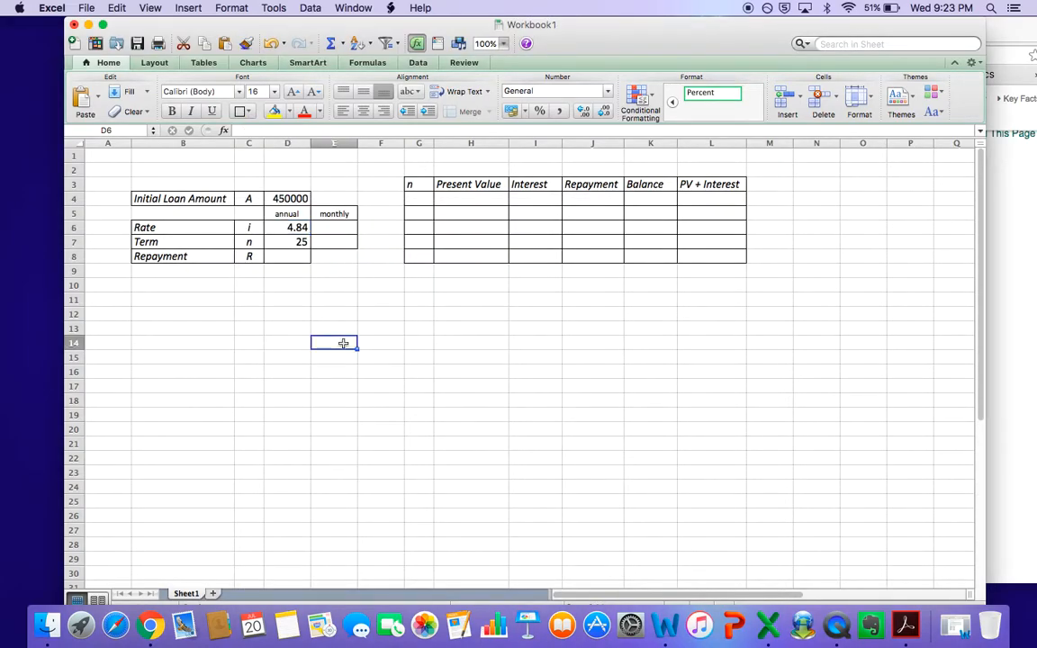
Change the annual rate entry to 4.84%
{"action": "left_click", "coordinate": [306, 229]}
{"action": "double_click", "coordinate": [309, 228]}
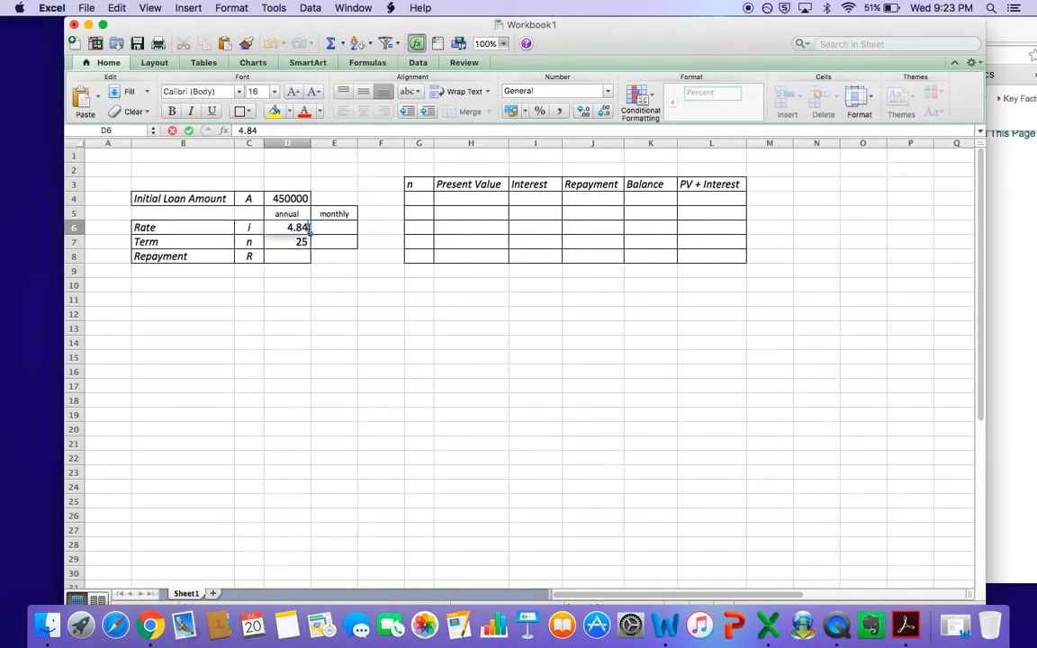
{"action": "type", "text": "%"}
{"action": "left_click", "coordinate": [358, 328]}
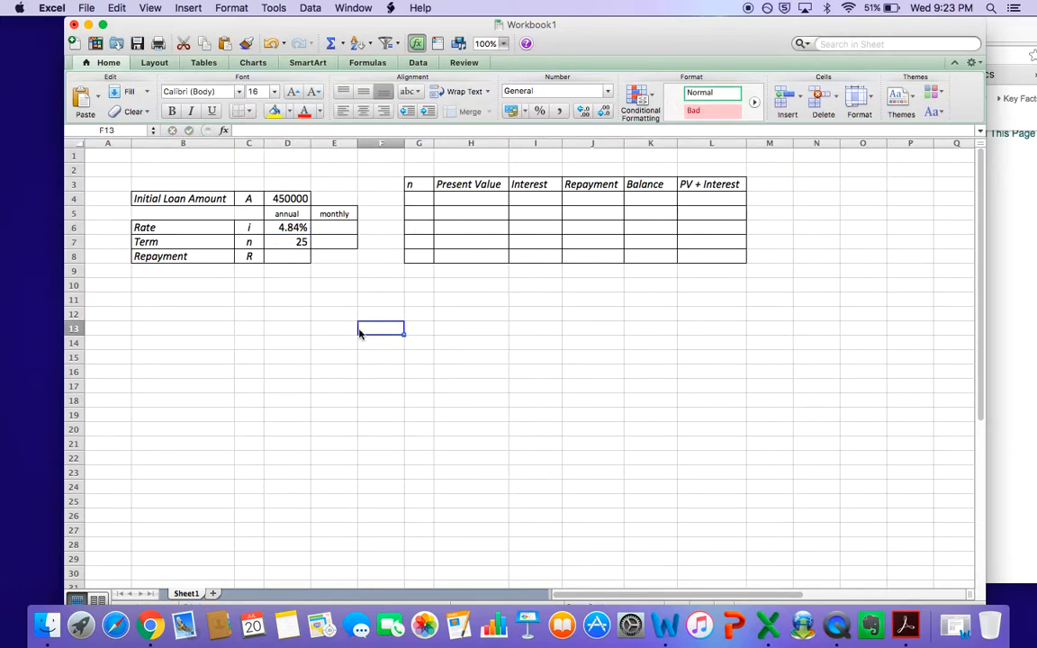
Calculate the monthly rate in E6 by dividing the annual rate by 12, using =D6/12
{"action": "left_click", "coordinate": [339, 229]}
{"action": "type", "text": "="}
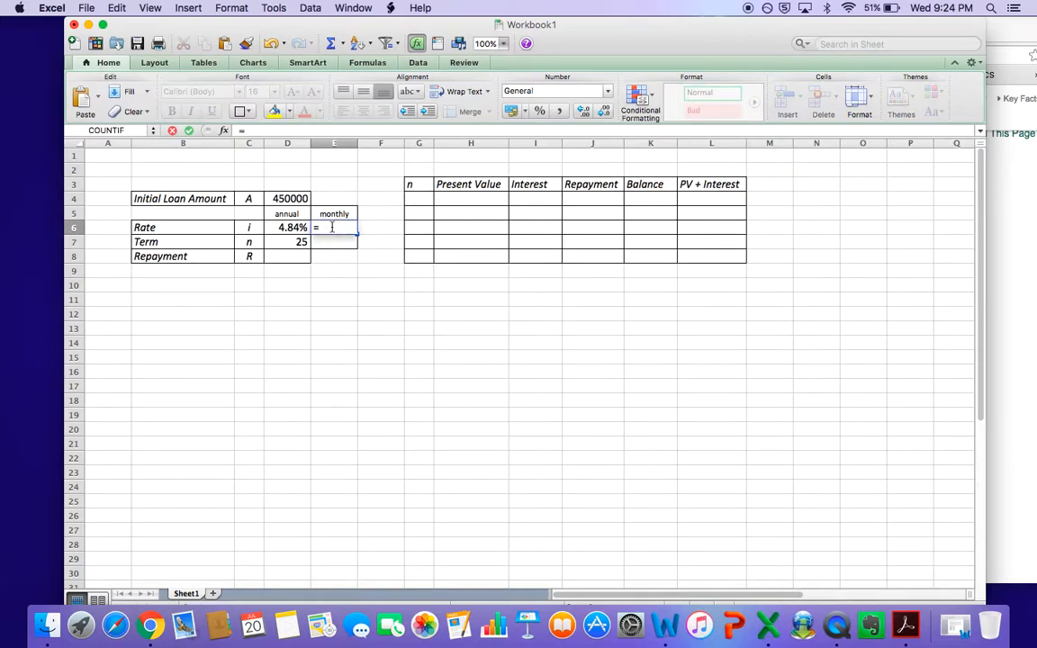
{"action": "left_click", "coordinate": [292, 230]}
{"action": "type", "text": "/"}
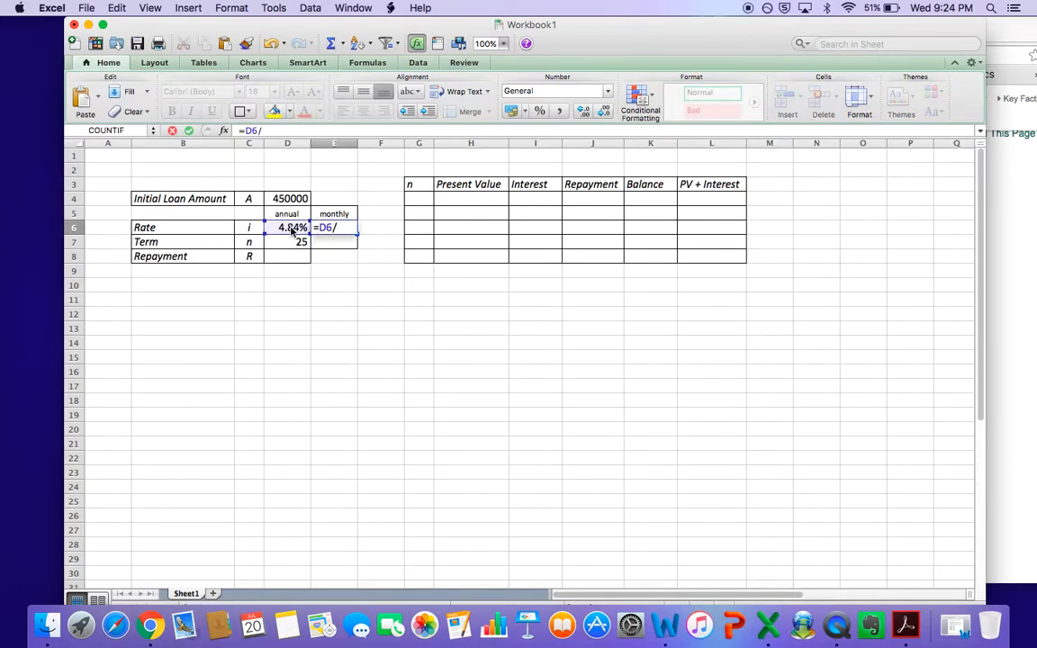
{"action": "type", "text": "12"}
{"action": "key", "text": "Return"}
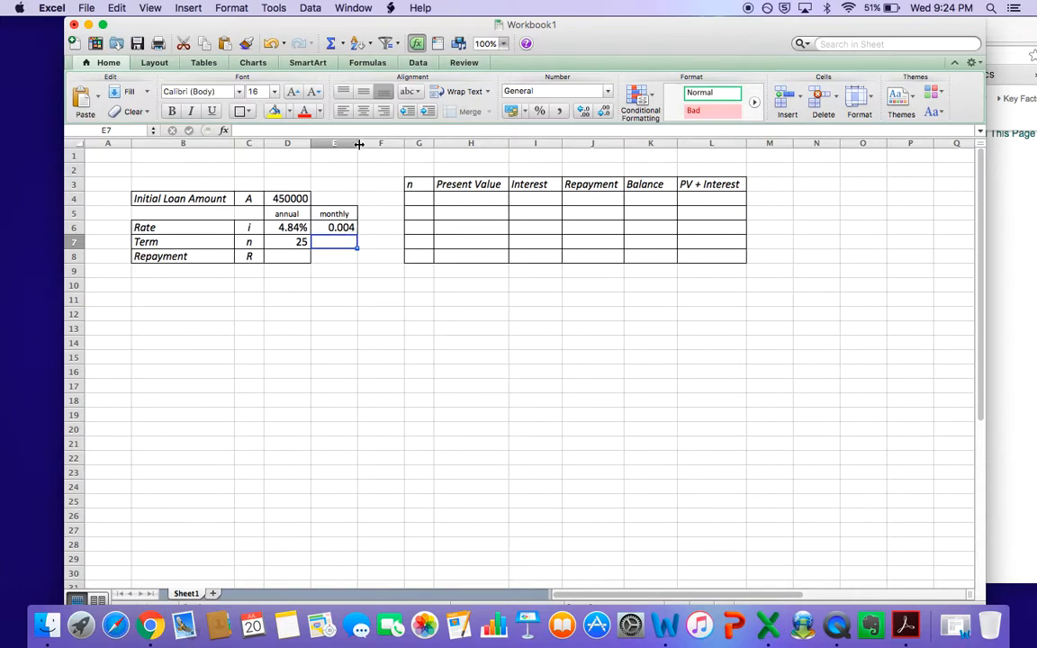
Widen column E so the monthly rate shows more decimal places
{"action": "left_click", "coordinate": [359, 144]}
{"action": "left_click_drag", "start_coordinate": [362, 144], "coordinate": [390, 144]}
{"action": "left_click", "coordinate": [349, 229]}
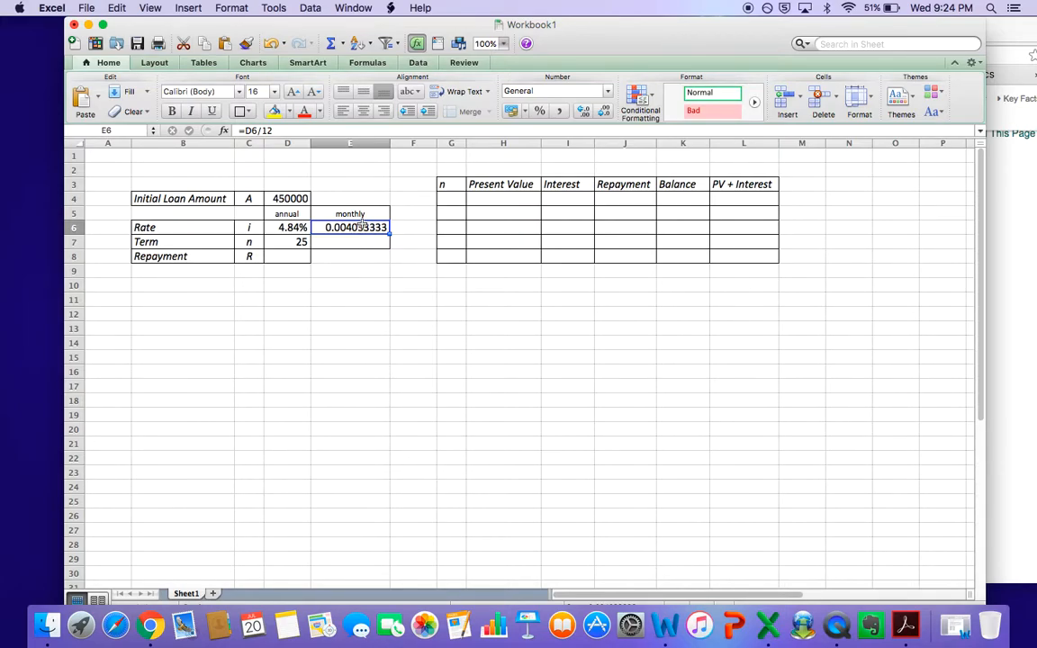
Check the monthly rate with the formula =4.84/1200 in cell D13 and delete the check
{"action": "left_click", "coordinate": [359, 246]}
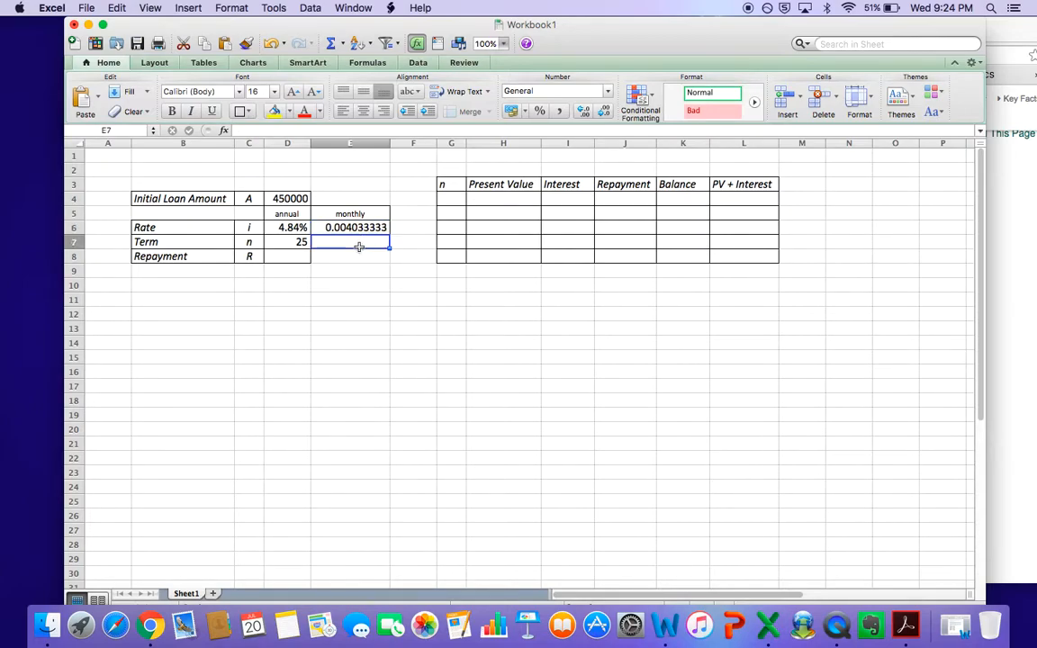
{"action": "left_click", "coordinate": [345, 329]}
{"action": "left_click", "coordinate": [288, 324]}
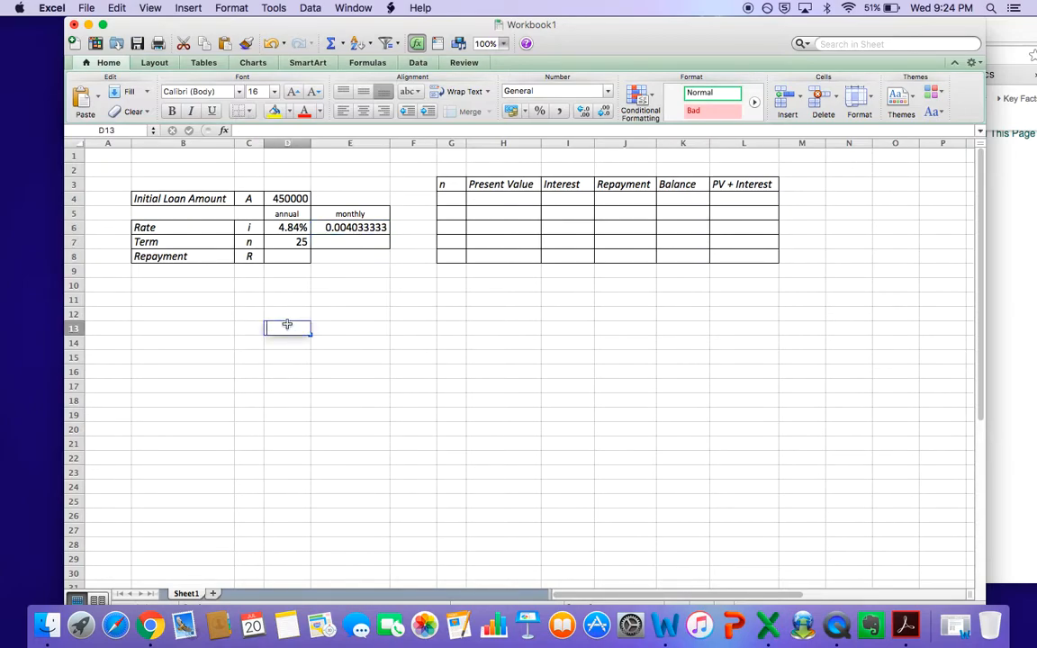
{"action": "type", "text": "=4.84"}
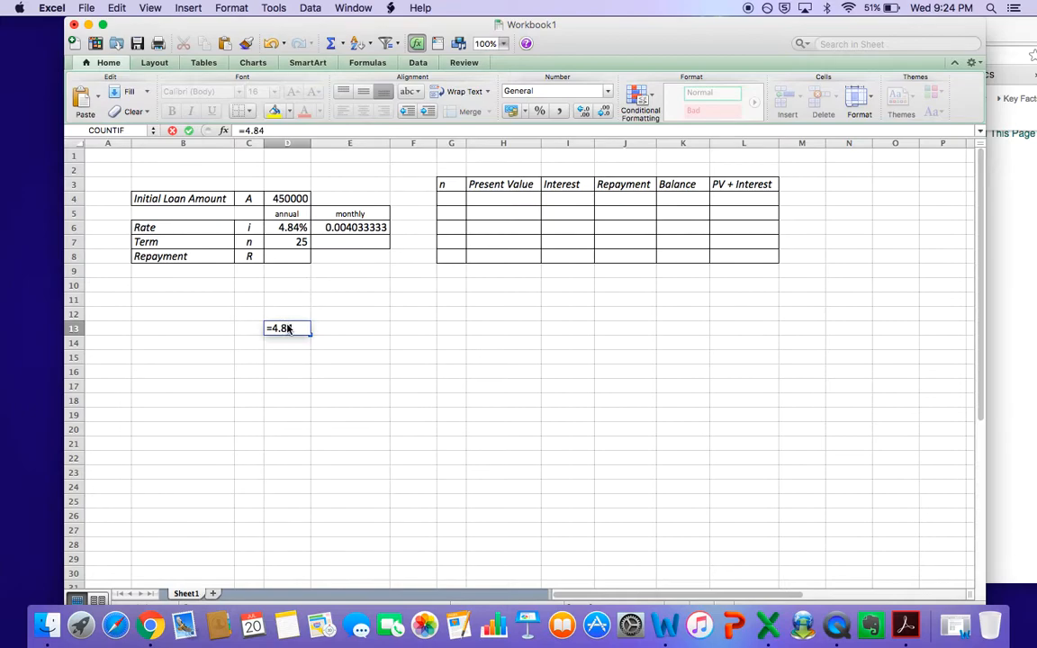
{"action": "type", "text": "/1200"}
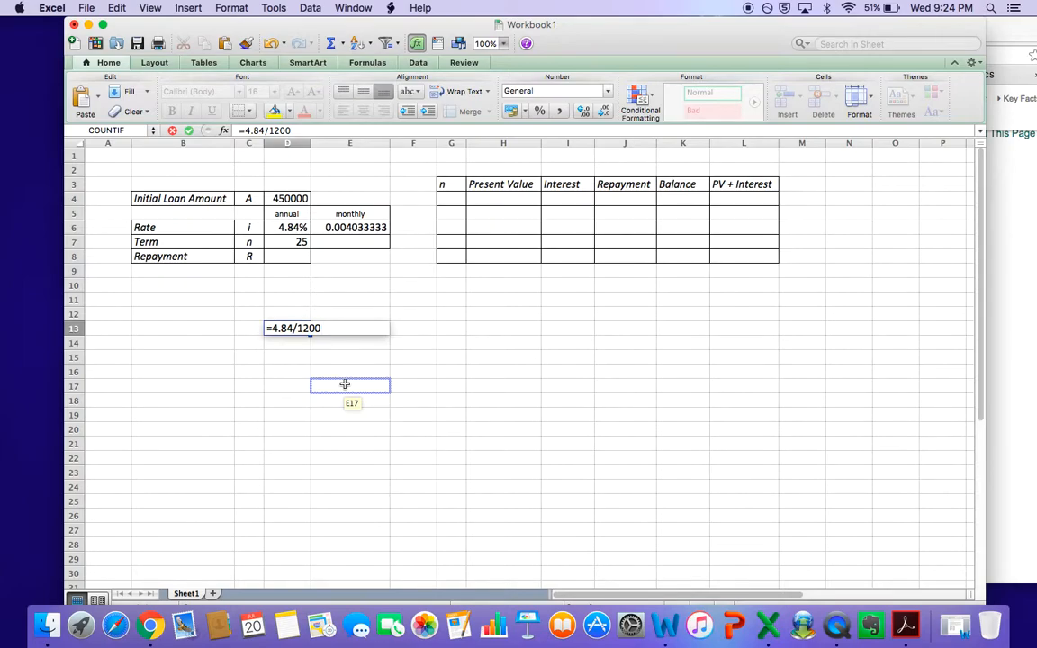
{"action": "key", "text": "Return"}
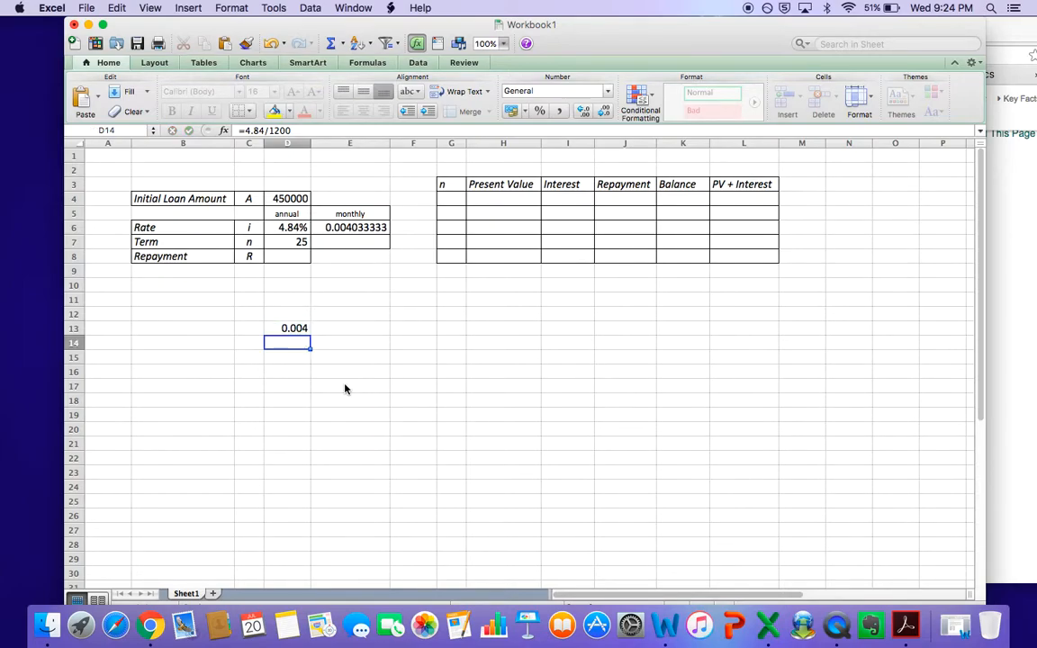
{"action": "left_click", "coordinate": [294, 330]}
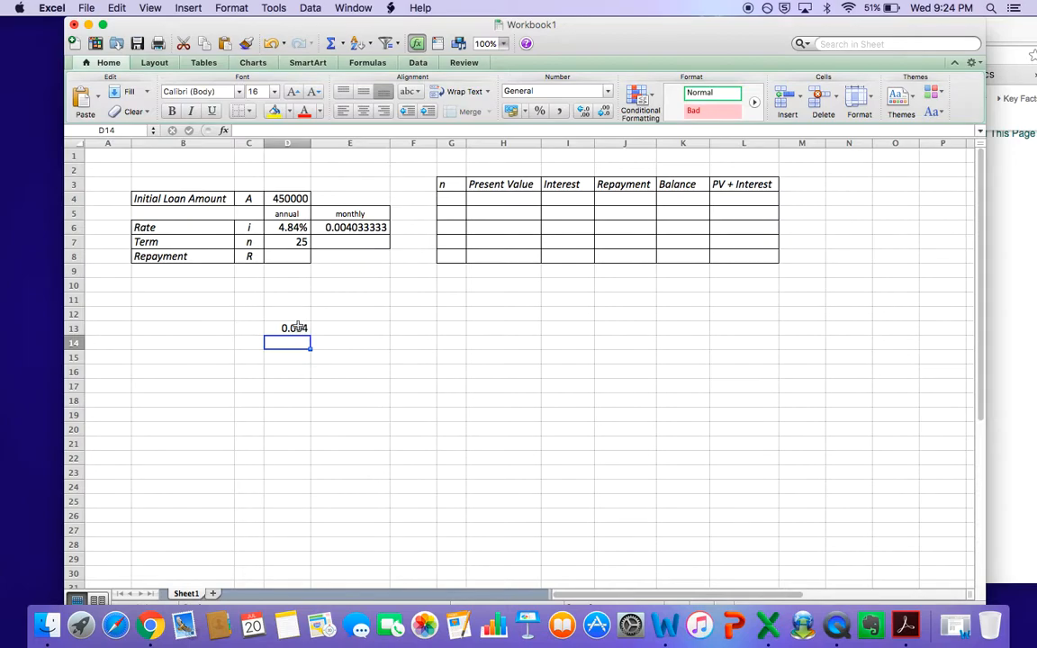
{"action": "key", "text": "BackSpace"}
Calculate the monthly term in E7 by multiplying the annual term in D7 by 12
{"action": "left_click", "coordinate": [336, 243]}
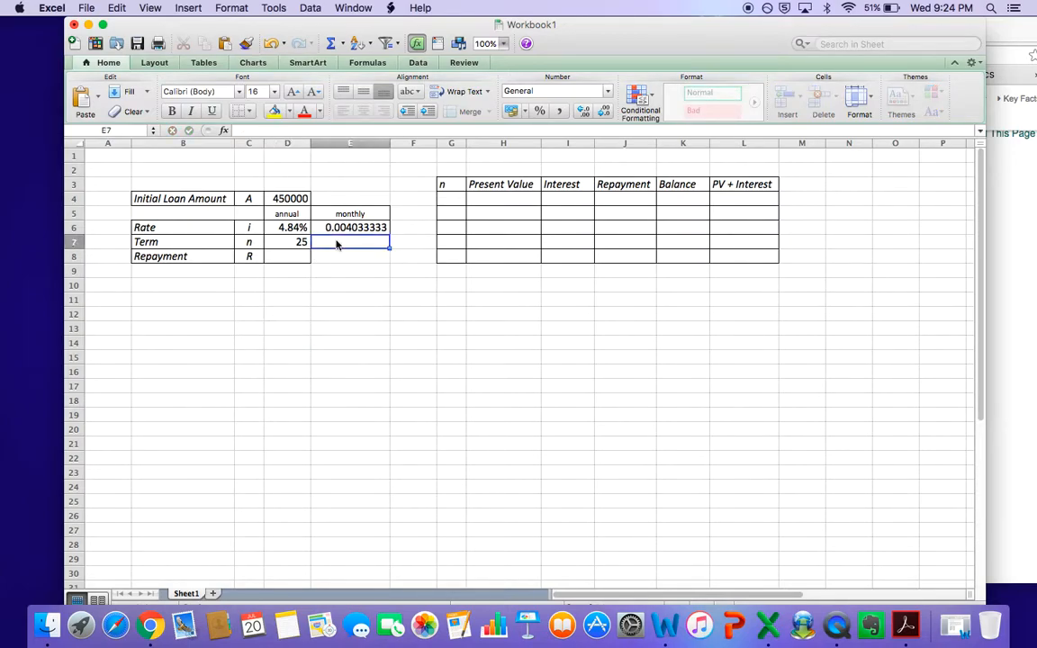
{"action": "type", "text": "="}
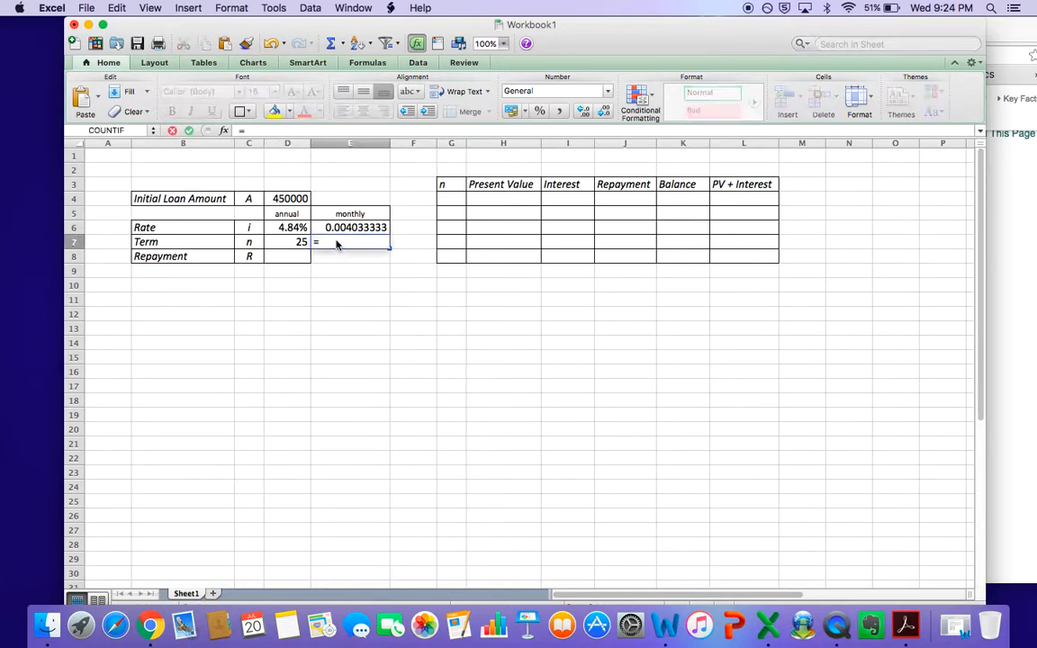
{"action": "left_click", "coordinate": [304, 241]}
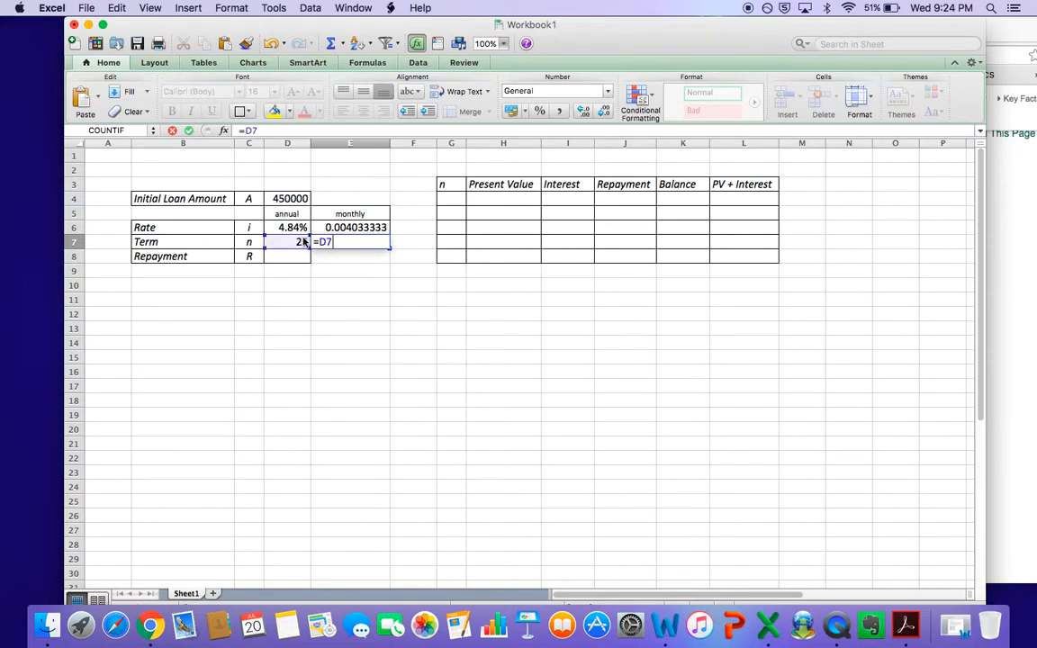
{"action": "type", "text": "*"}
{"action": "key", "text": "Return"}
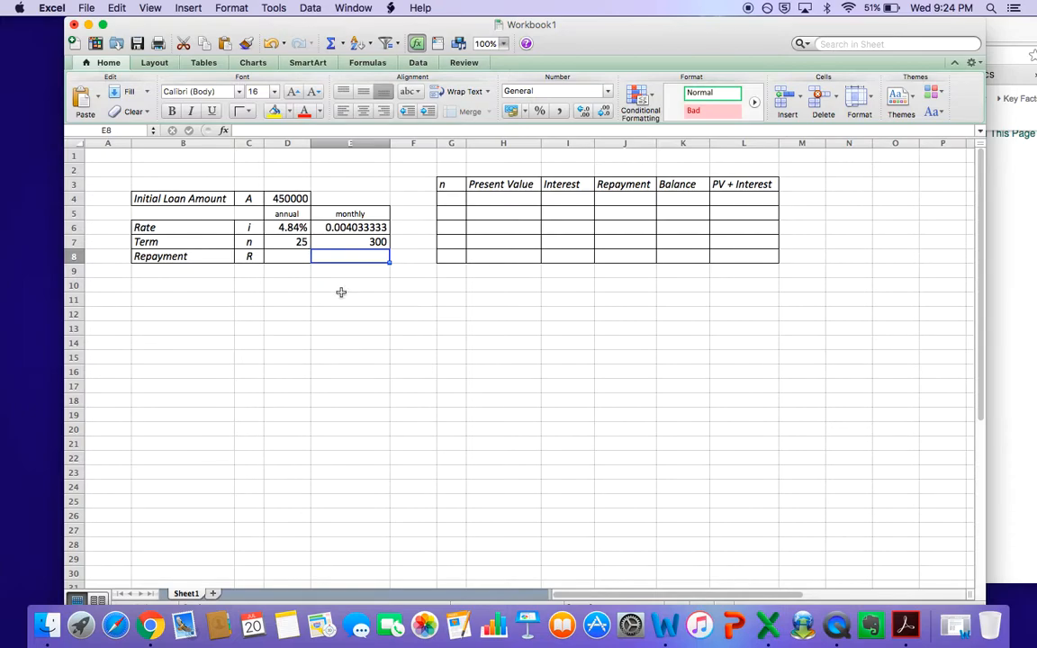
Highlight the loan amount in D4, the monthly rate in E6 and the monthly term in E7 in yellow
{"action": "left_click", "coordinate": [352, 301]}
{"action": "left_click", "coordinate": [290, 199]}
{"action": "left_click", "coordinate": [274, 110]}
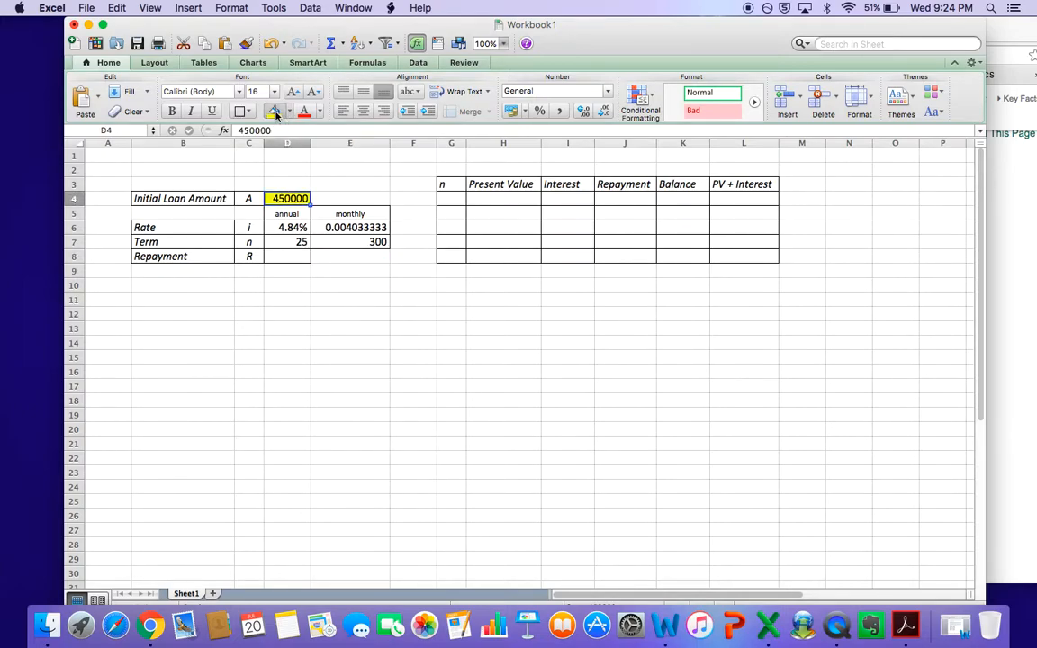
{"action": "left_click", "coordinate": [328, 226]}
{"action": "left_click", "coordinate": [275, 111]}
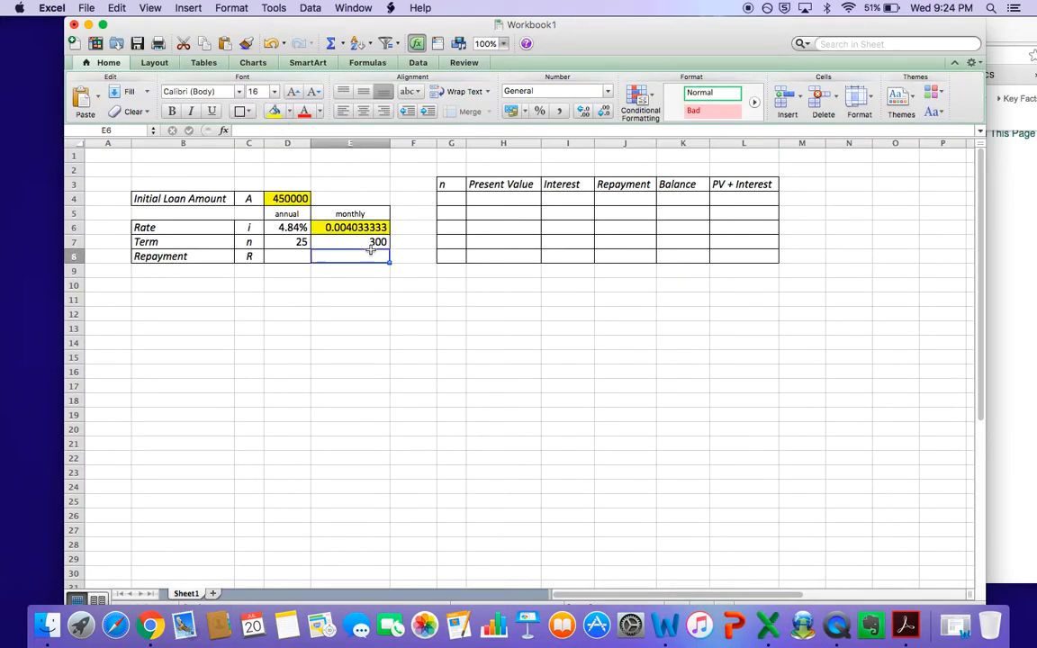
{"action": "left_click", "coordinate": [369, 242]}
{"action": "left_click", "coordinate": [274, 110]}
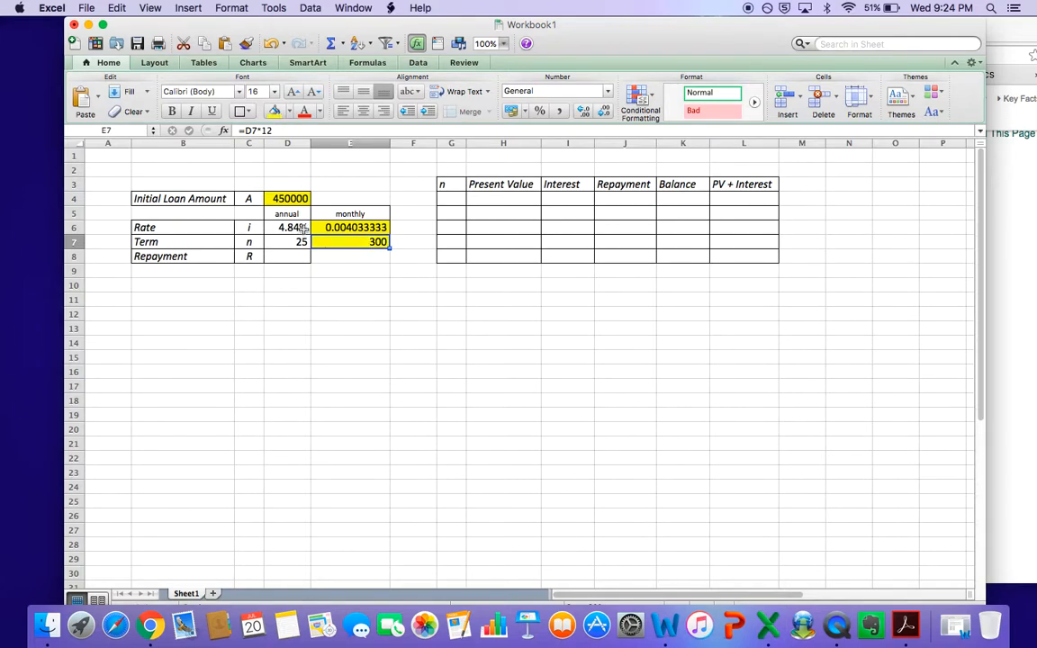
Switch to the Word document Present Value Annuity.docx and view the rearranged formula for R beside the spreadsheet
{"action": "left_click", "coordinate": [287, 257]}
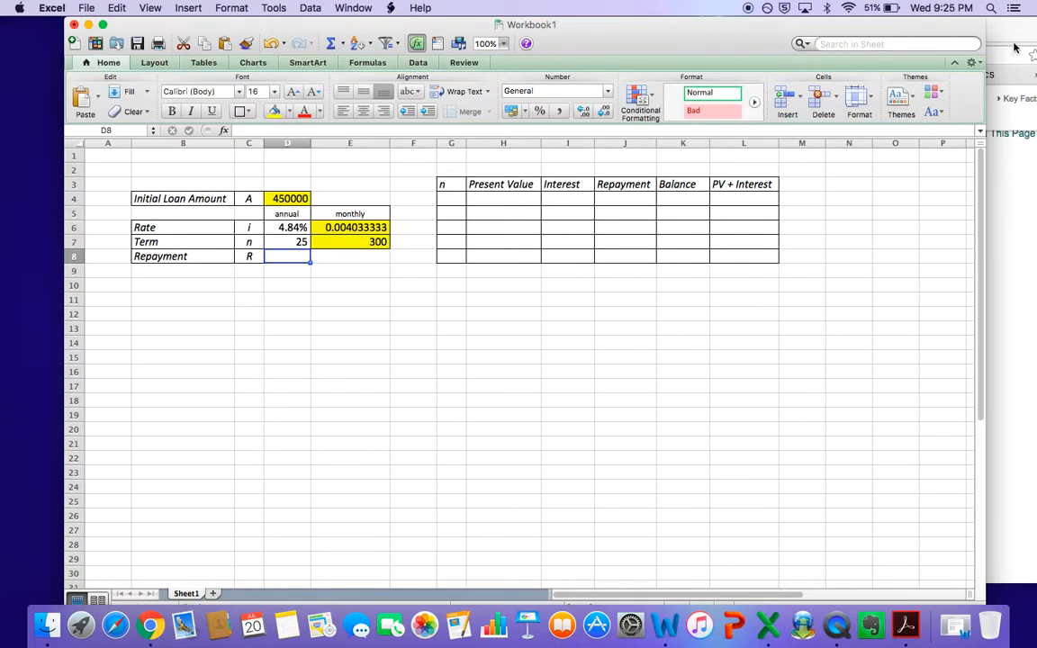
{"action": "left_click", "coordinate": [1012, 34]}
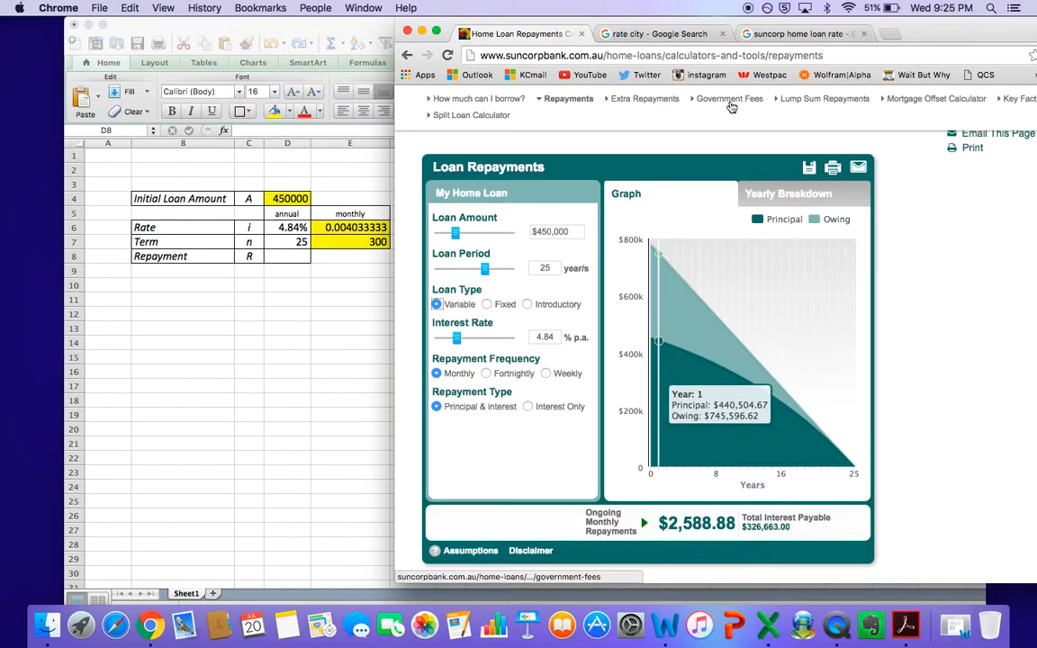
{"action": "left_click", "coordinate": [960, 628]}
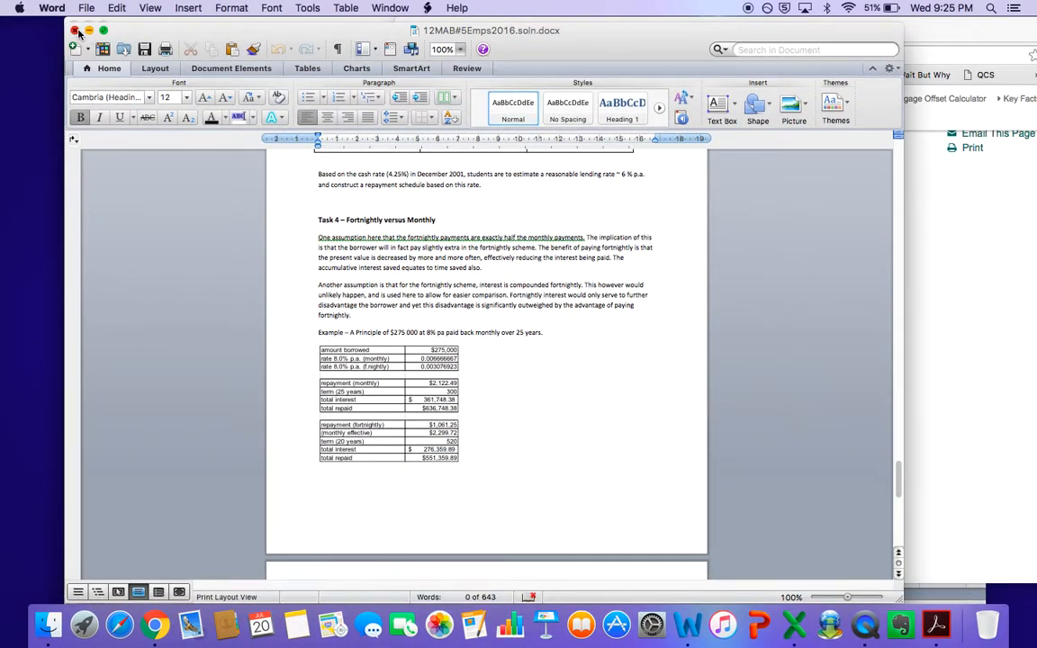
{"action": "left_click", "coordinate": [75, 30]}
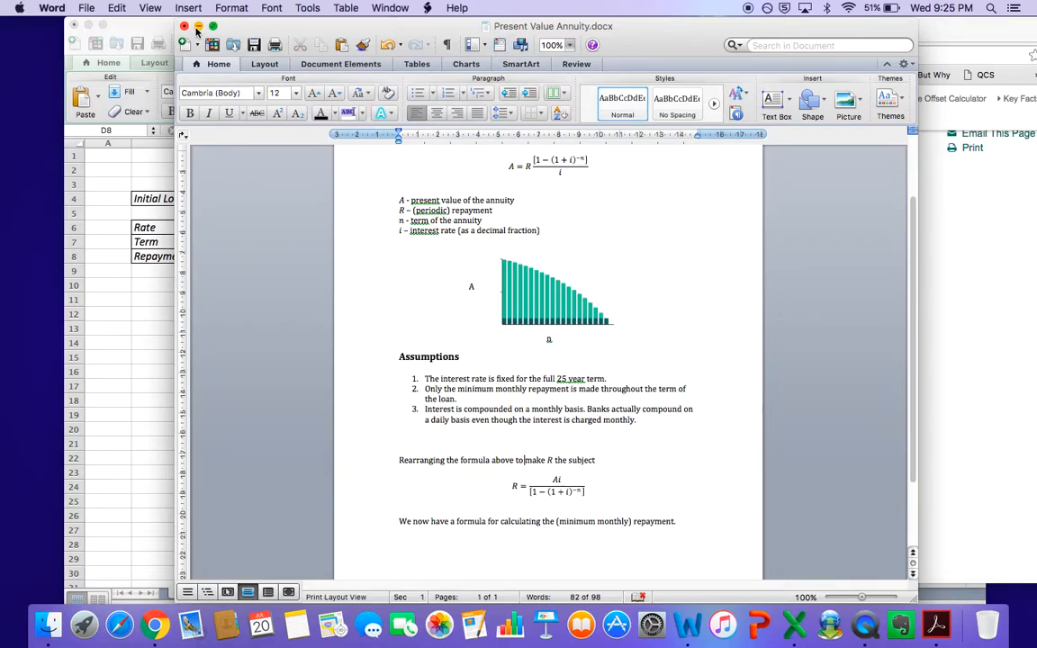
{"action": "left_click", "coordinate": [198, 27]}
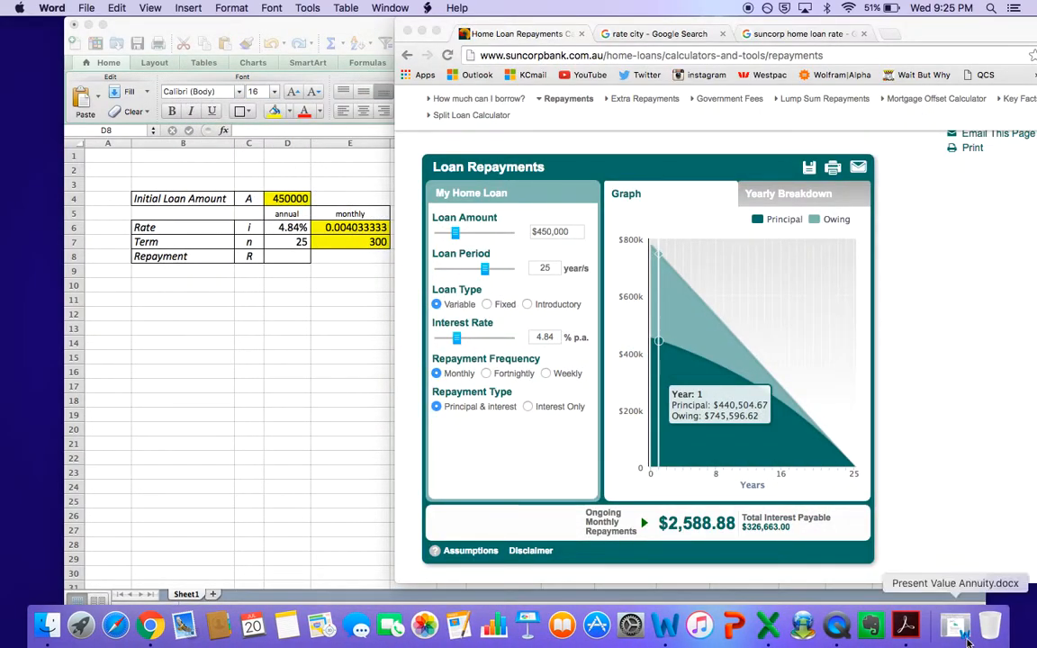
{"action": "left_click", "coordinate": [963, 634]}
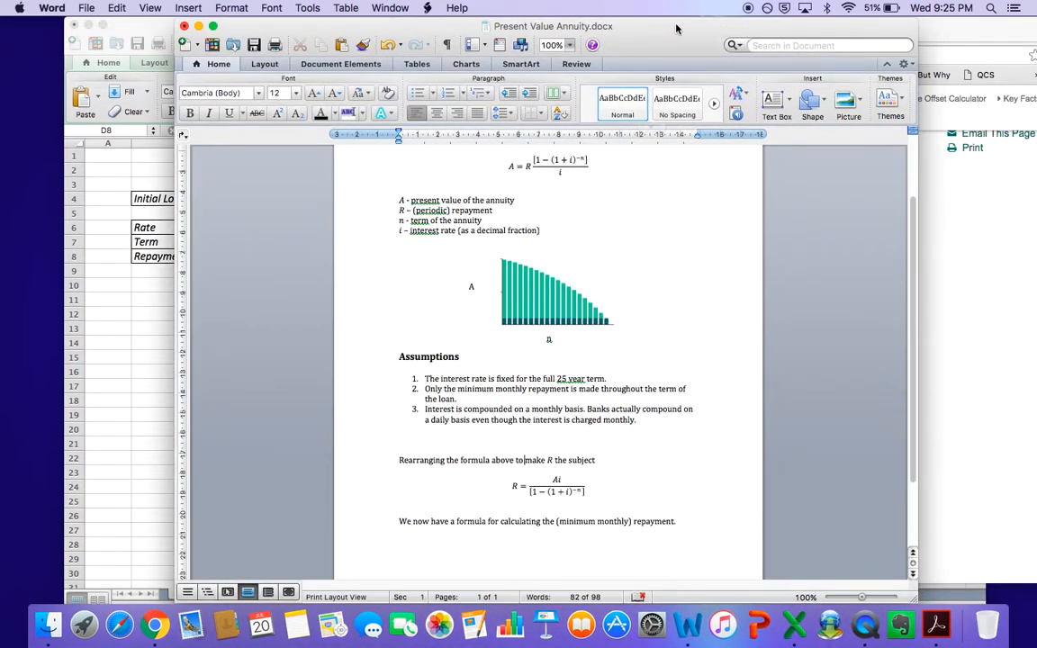
{"action": "left_click_drag", "start_coordinate": [676, 29], "coordinate": [872, 34]}
{"action": "scroll", "coordinate": [886, 463], "scroll_direction": "down", "scroll_amount": 3}
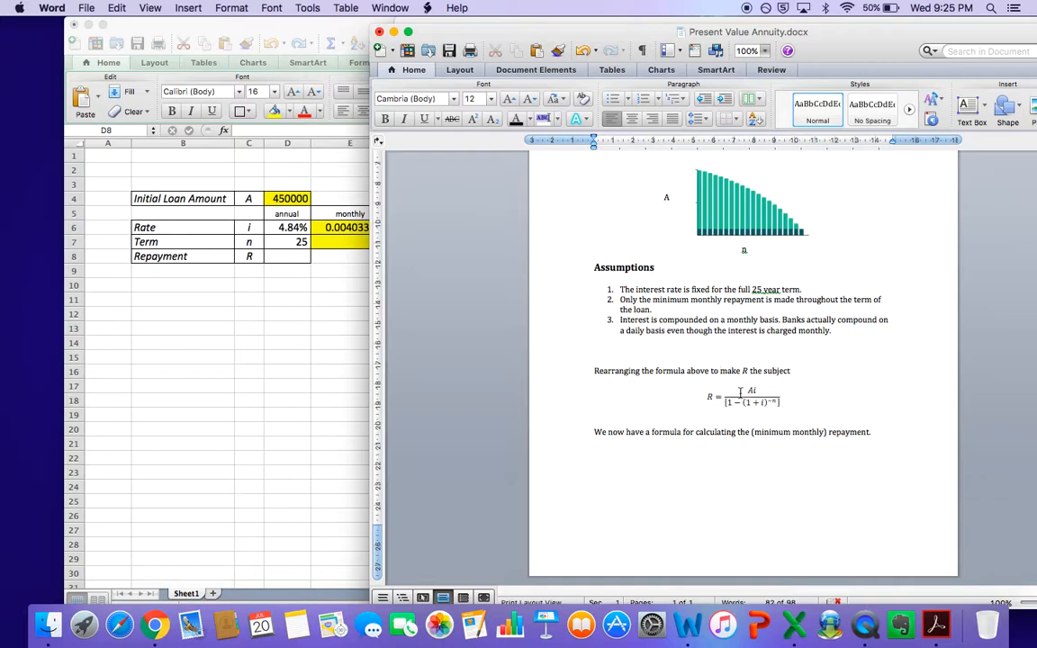
In the Excel workbook, calculate the repayment in D8 with the formula =D4*E6/(1-(1+E6)^-E7)
{"action": "left_click", "coordinate": [288, 260]}
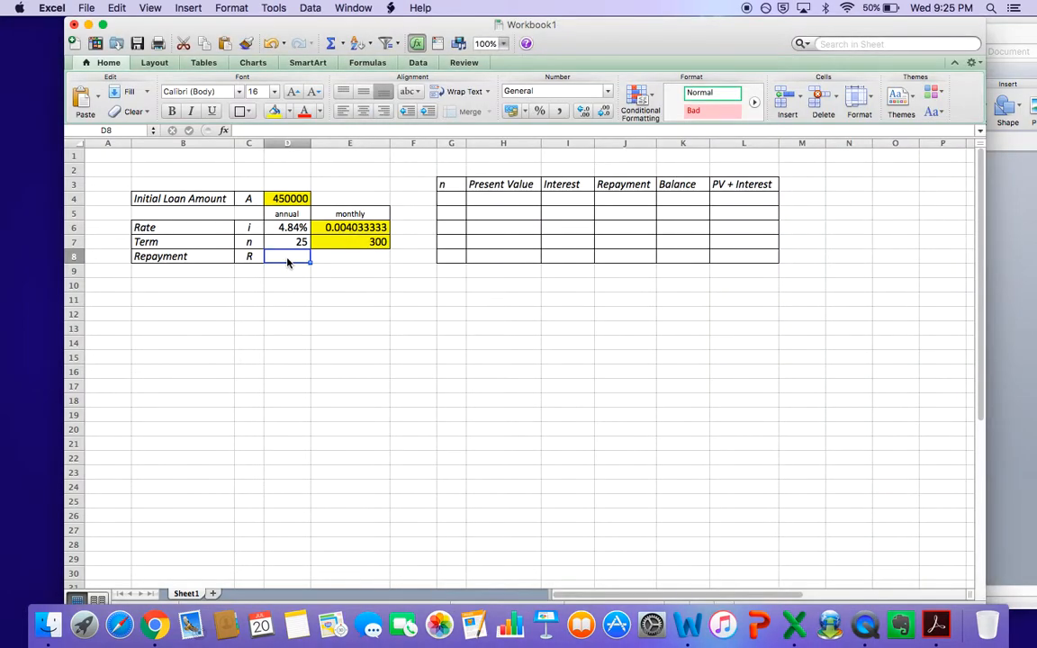
{"action": "type", "text": "="}
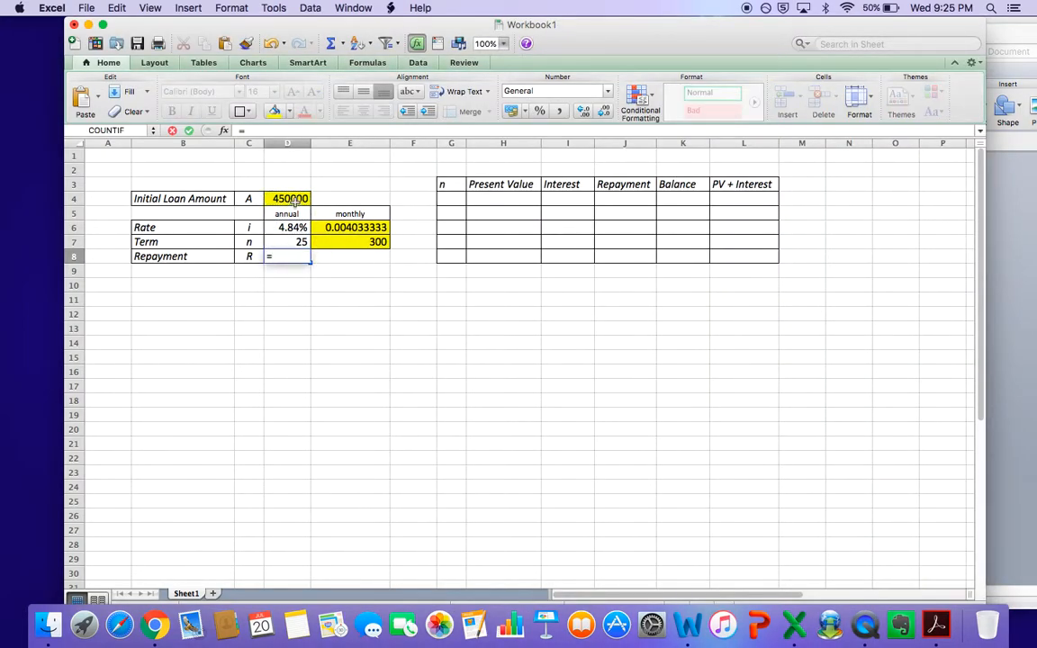
{"action": "left_click", "coordinate": [294, 205]}
{"action": "type", "text": "*"}
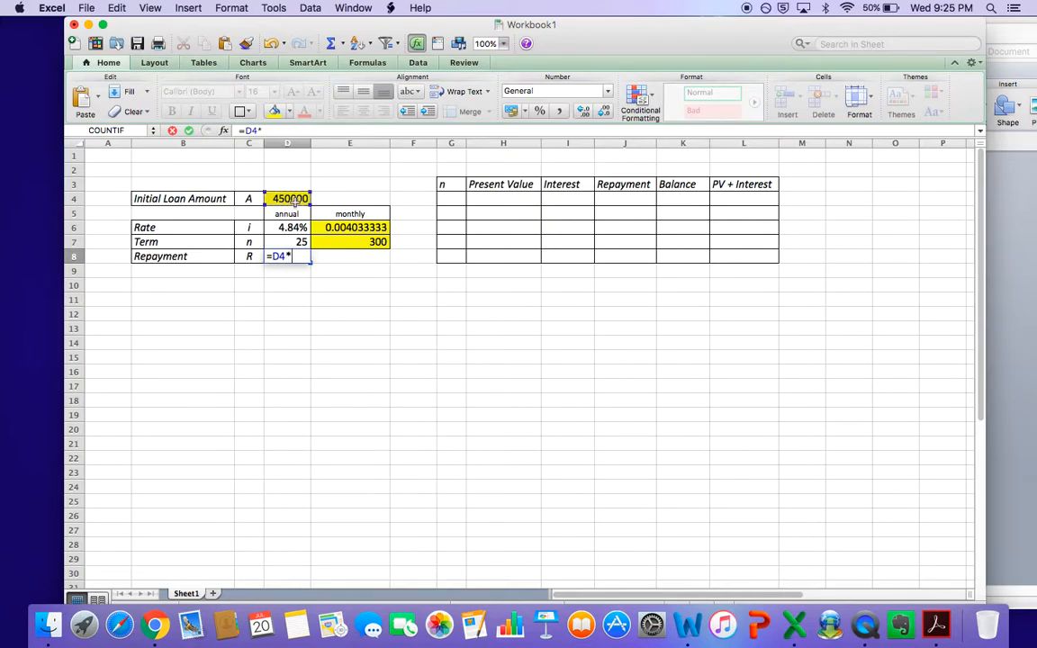
{"action": "left_click", "coordinate": [348, 230]}
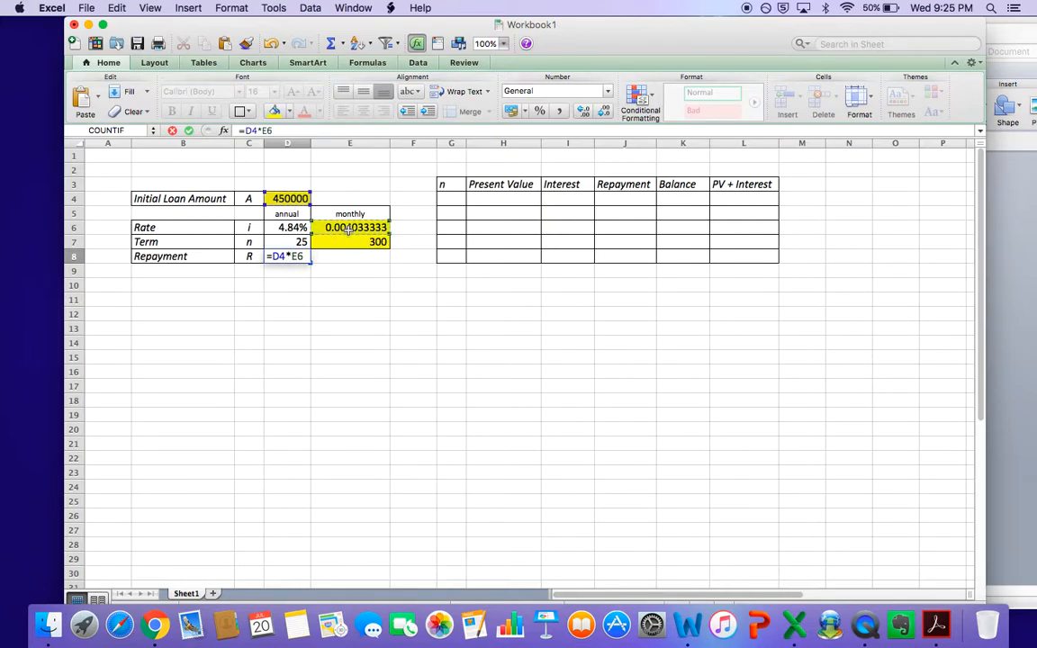
{"action": "type", "text": "/(1-(1+"}
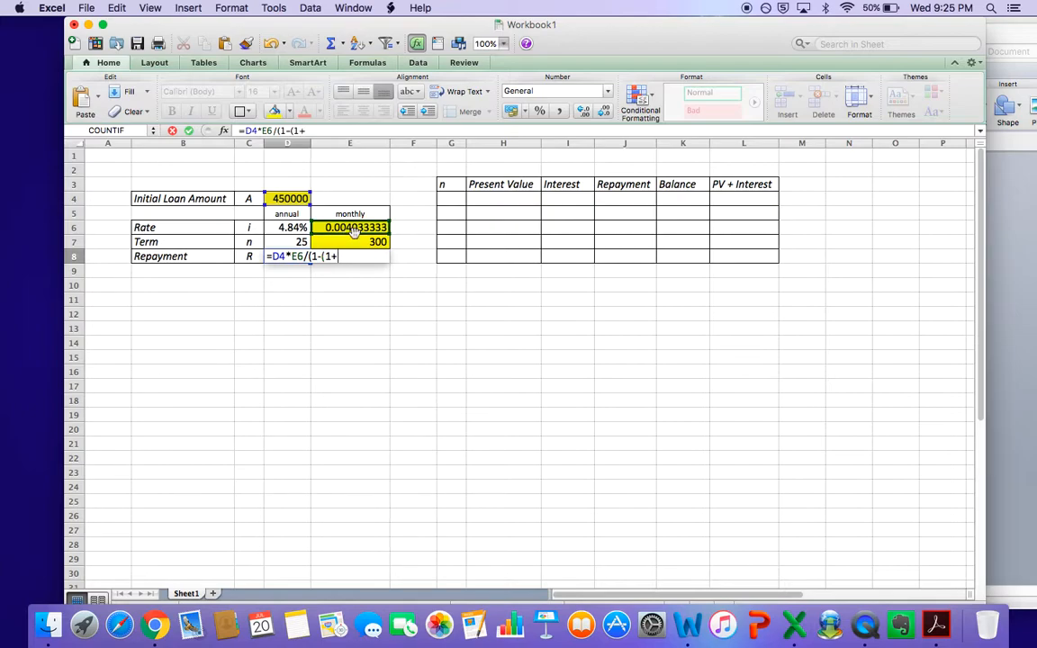
{"action": "left_click", "coordinate": [353, 229]}
{"action": "type", "text": ")"}
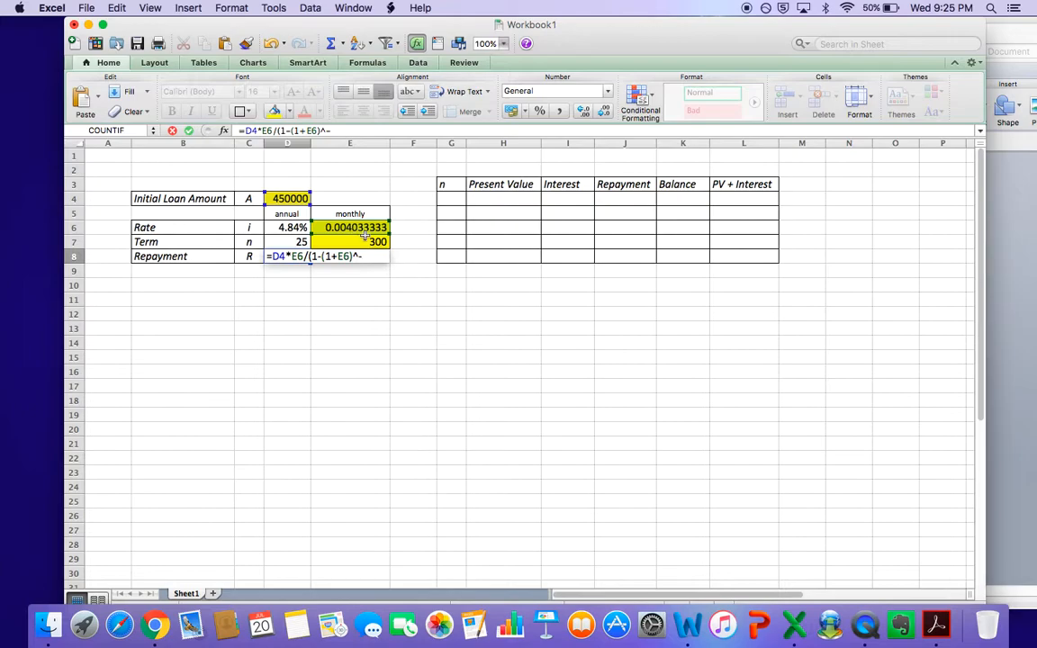
{"action": "type", "text": "^-"}
{"action": "left_click", "coordinate": [365, 241]}
{"action": "type", "text": ")"}
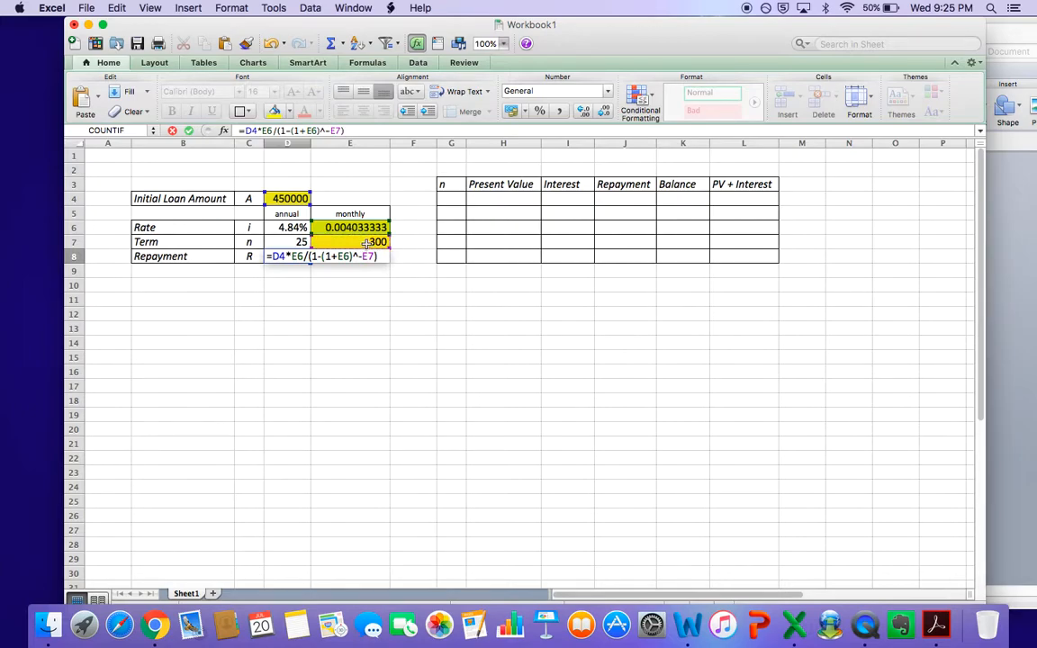
{"action": "key", "text": "Return"}
{"action": "left_click", "coordinate": [359, 296]}
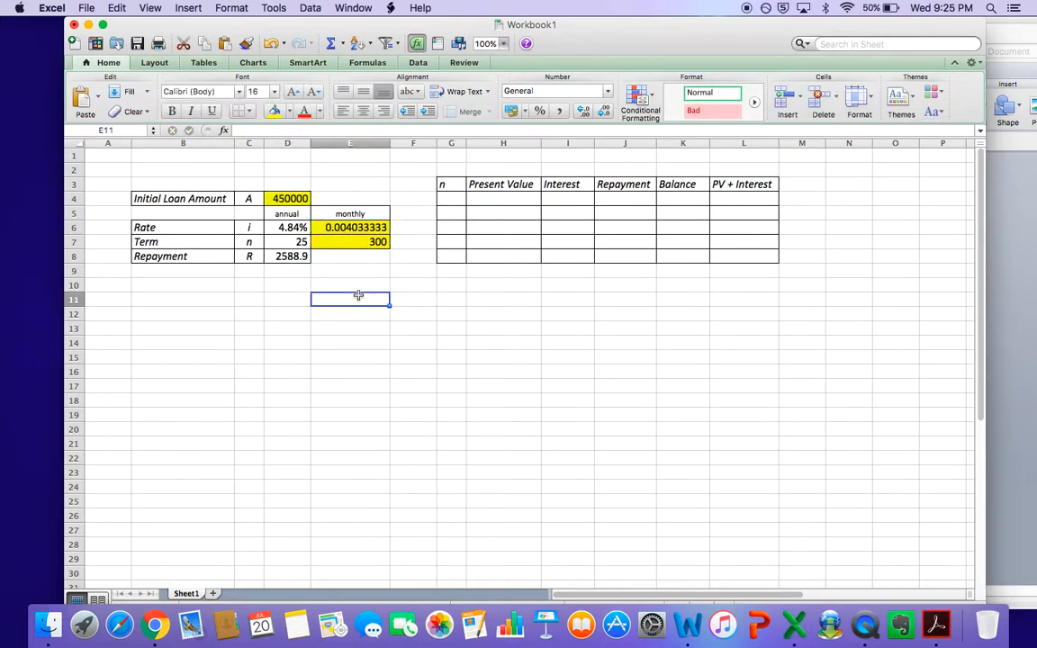
Format the repayment in D8 and the loan amount in D4 with the $ English (United States) accounting format
{"action": "left_click", "coordinate": [293, 257]}
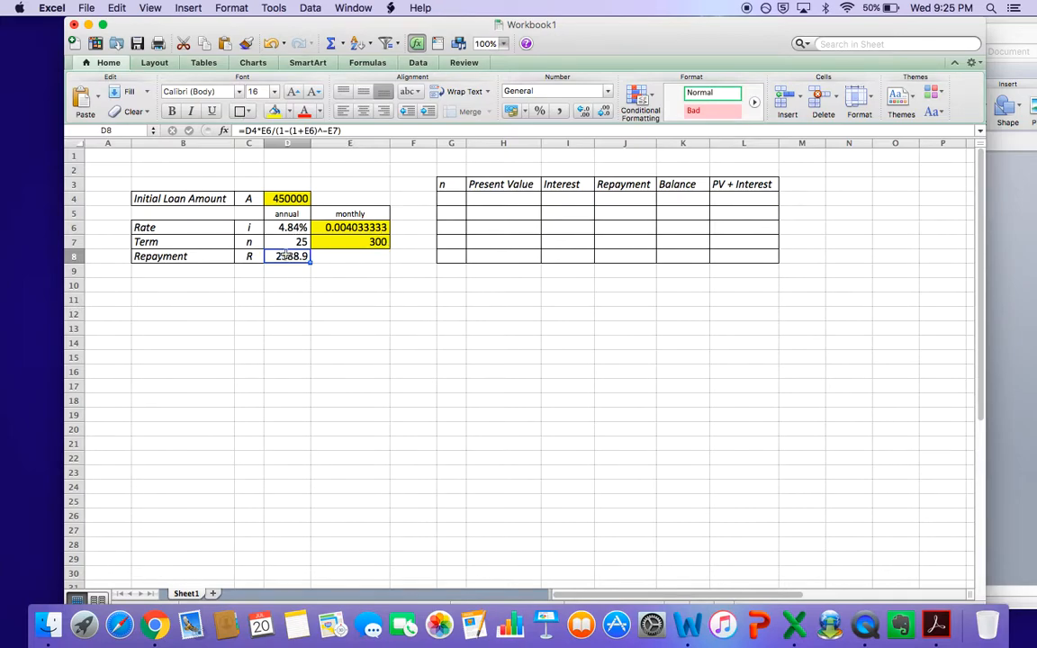
{"action": "left_click", "coordinate": [525, 111]}
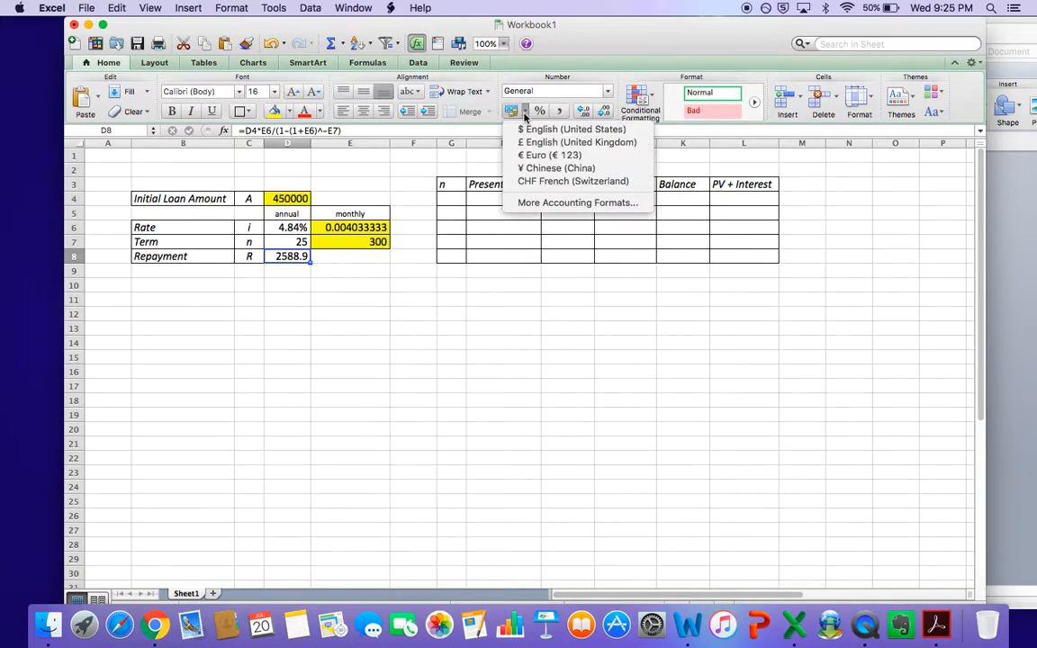
{"action": "left_click", "coordinate": [531, 128]}
{"action": "left_click", "coordinate": [301, 198]}
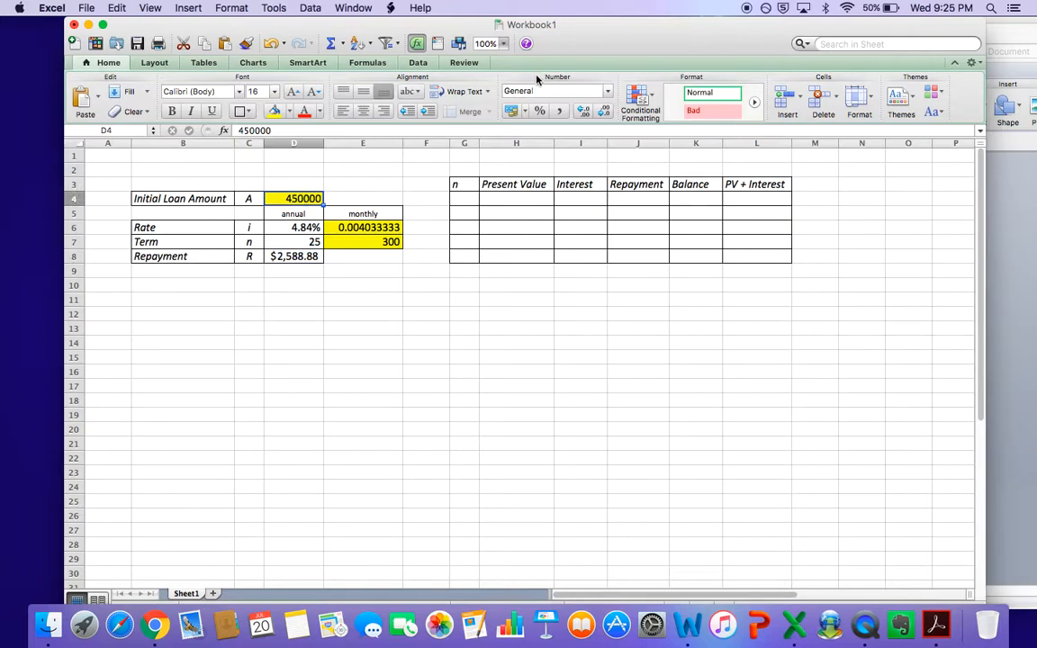
{"action": "left_click", "coordinate": [526, 110]}
{"action": "left_click", "coordinate": [558, 128]}
{"action": "left_click", "coordinate": [576, 386]}
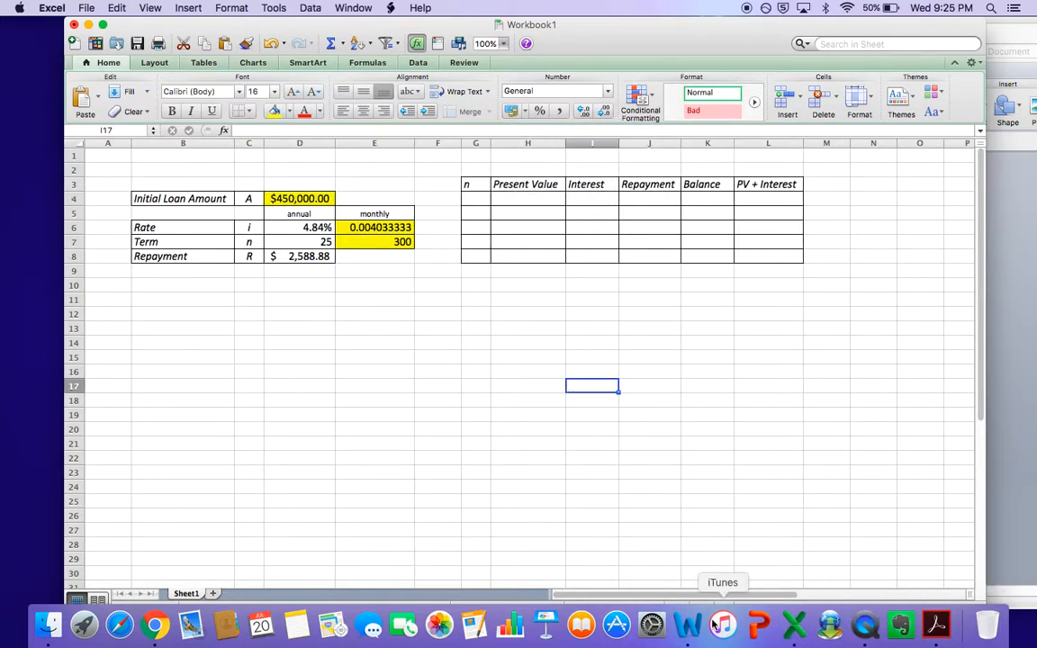
Switch to Chrome and compare the calculated repayment with the monthly repayment in the Suncorp loan calculator
{"action": "left_click", "coordinate": [155, 624]}
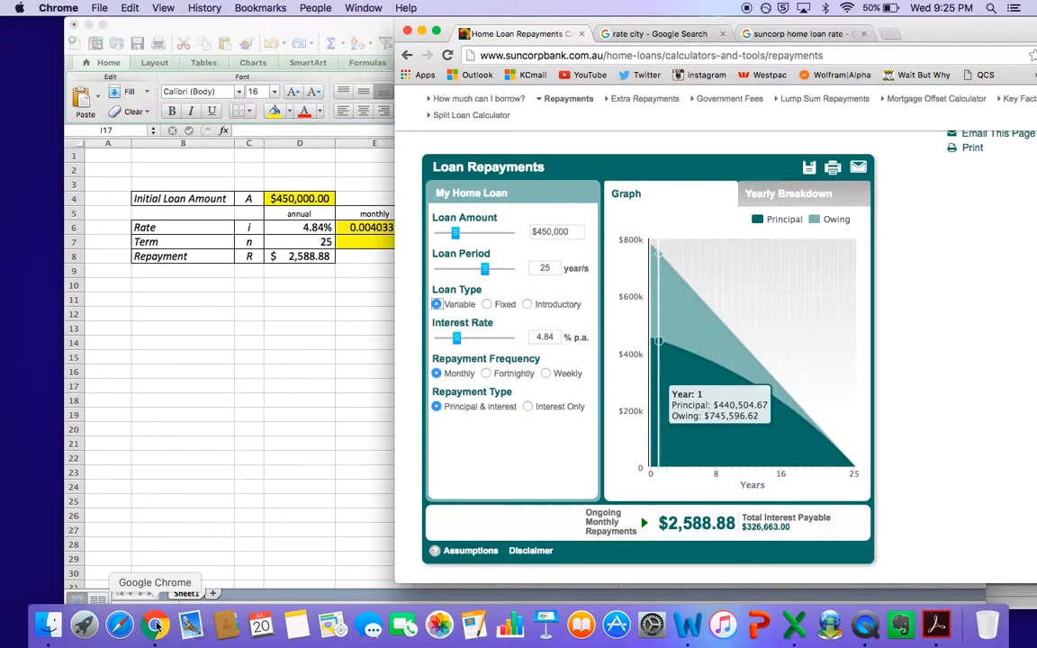
{"action": "left_click_drag", "start_coordinate": [861, 38], "coordinate": [938, 36]}
{"action": "scroll", "coordinate": [691, 297], "scroll_direction": "down", "scroll_amount": 3}
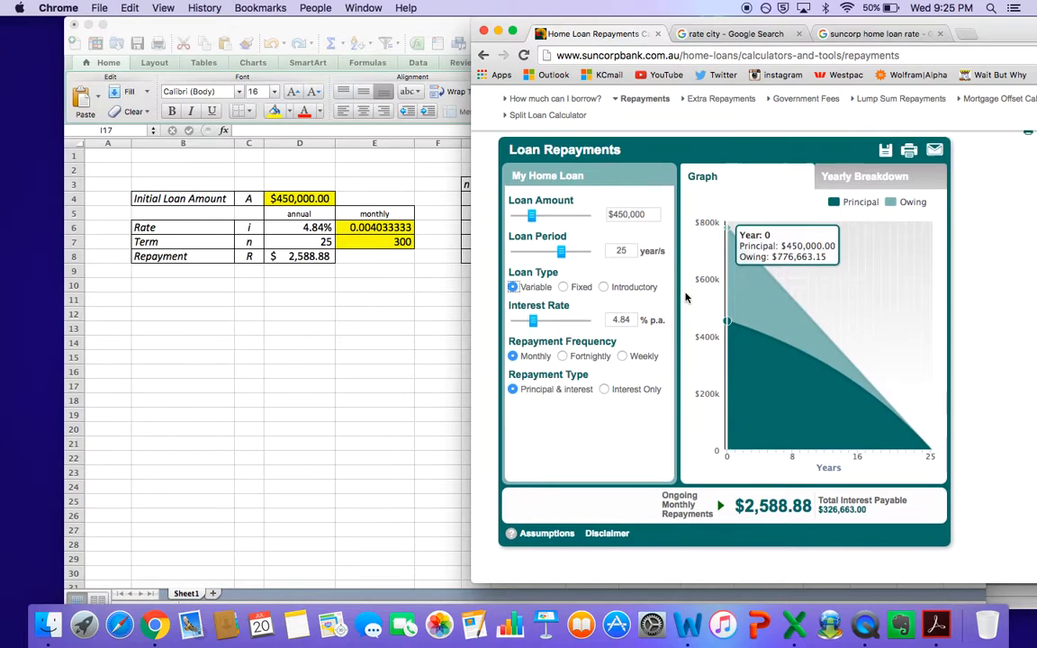
{"action": "scroll", "coordinate": [687, 297], "scroll_direction": "up", "scroll_amount": 2}
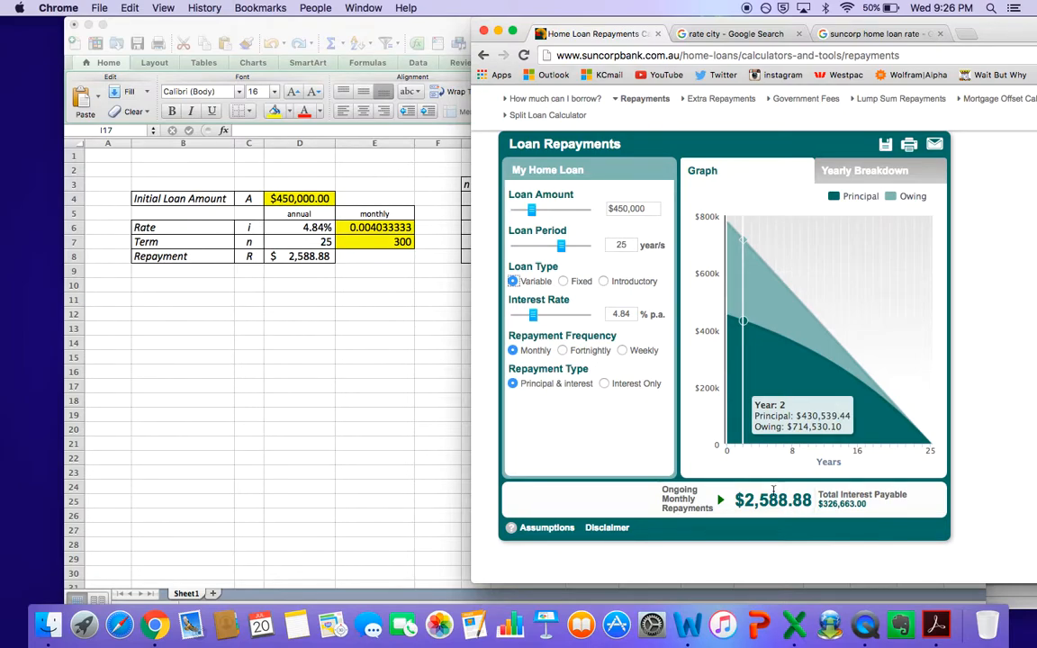
Return to Excel and number the repayment periods in column n from 1 to 300, starting at G4
{"action": "left_click", "coordinate": [238, 400]}
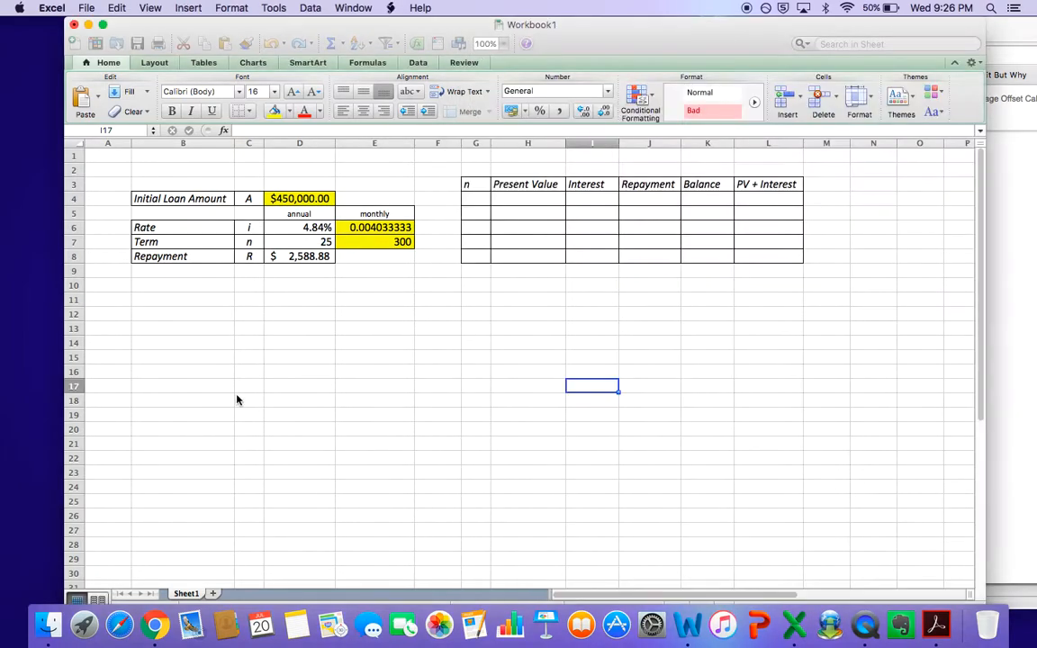
{"action": "left_click", "coordinate": [640, 331]}
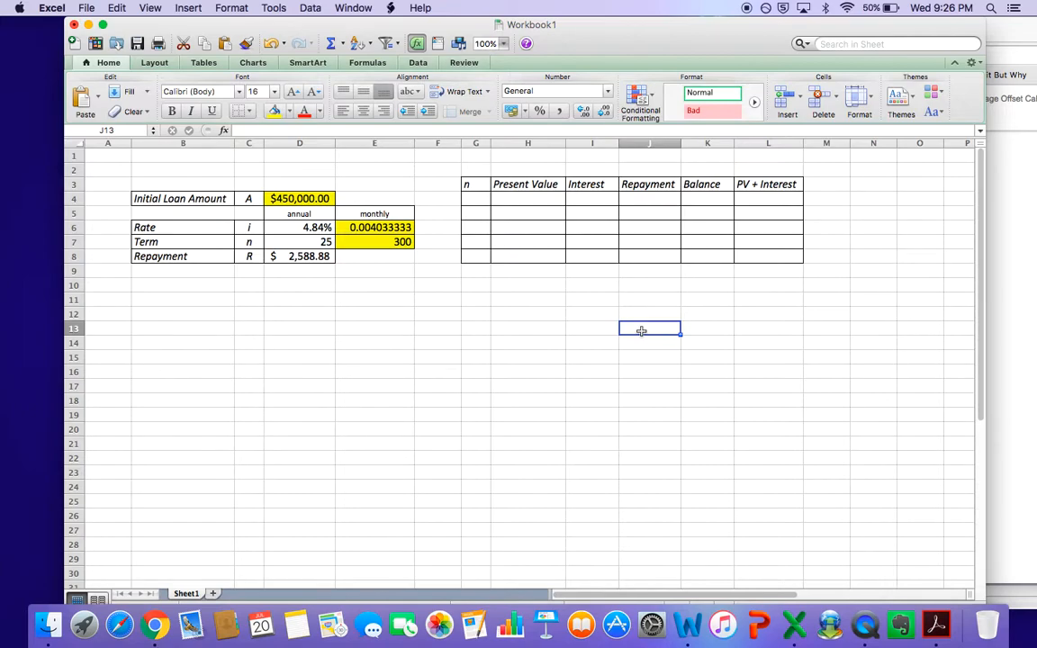
{"action": "left_click", "coordinate": [477, 198]}
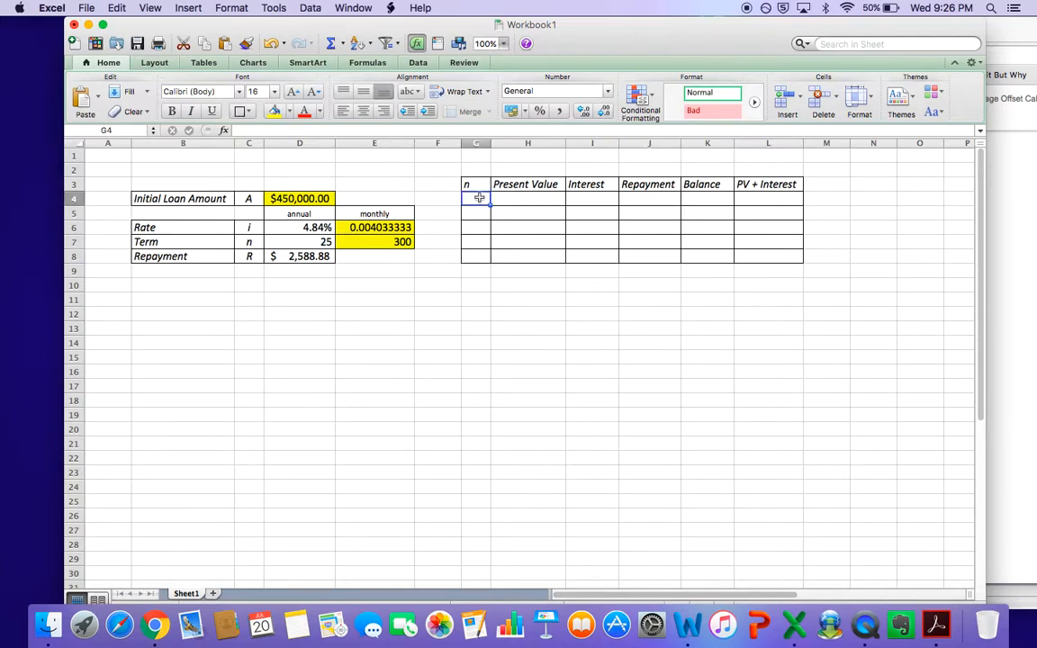
{"action": "type", "text": "1"}
{"action": "key", "text": "Return"}
{"action": "type", "text": "2"}
{"action": "key", "text": "Return"}
{"action": "type", "text": "3"}
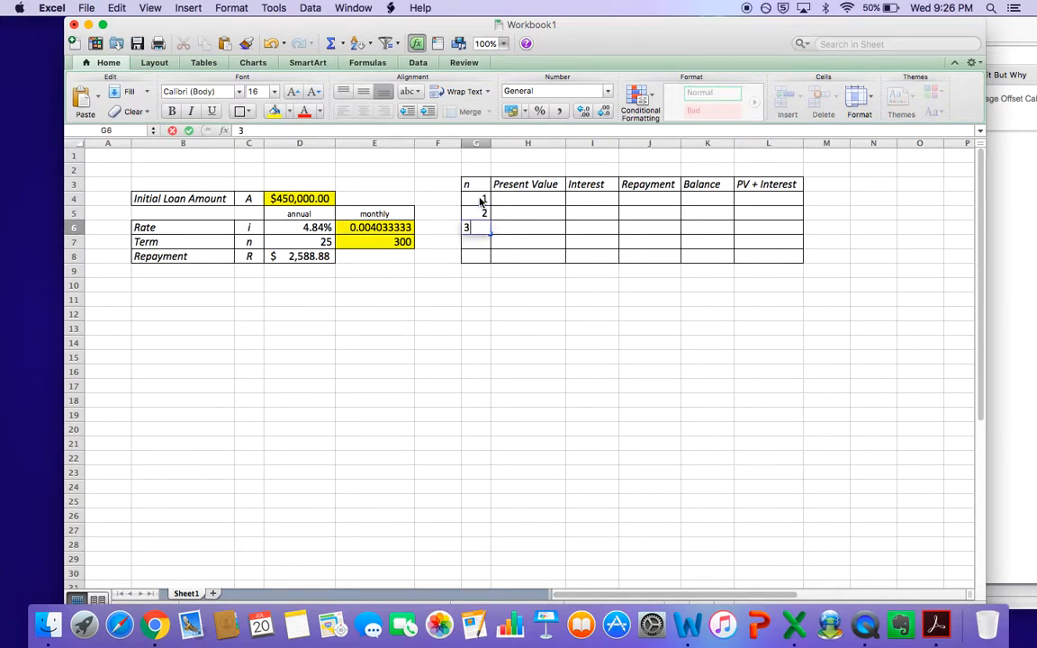
{"action": "key", "text": "Return"}
{"action": "type", "text": "4"}
{"action": "key", "text": "Return"}
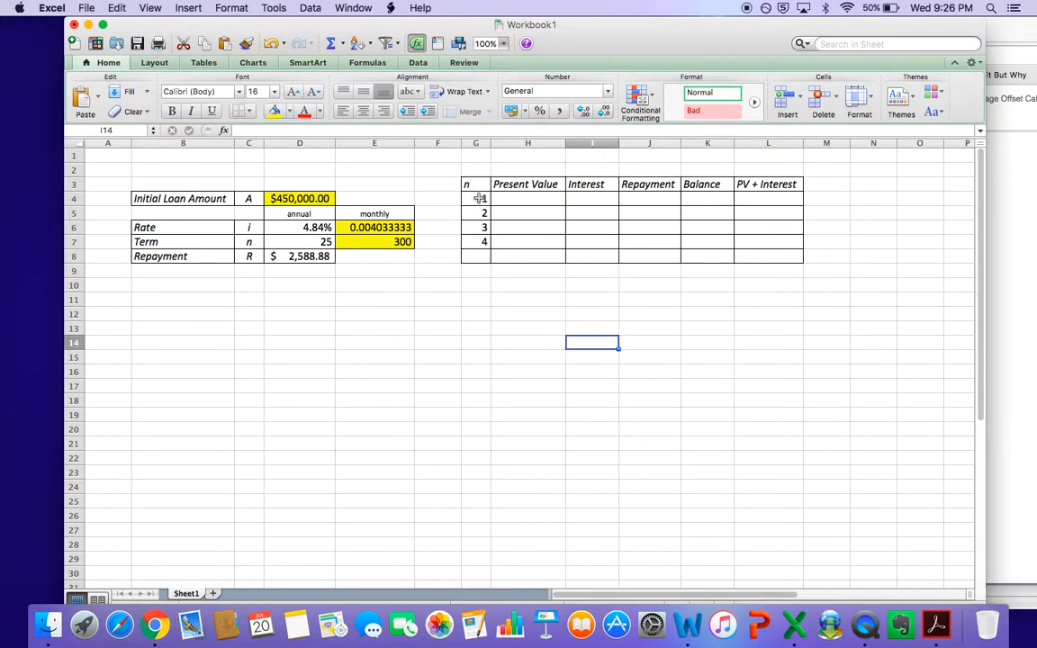
{"action": "left_click_drag", "start_coordinate": [474, 201], "coordinate": [477, 287]}
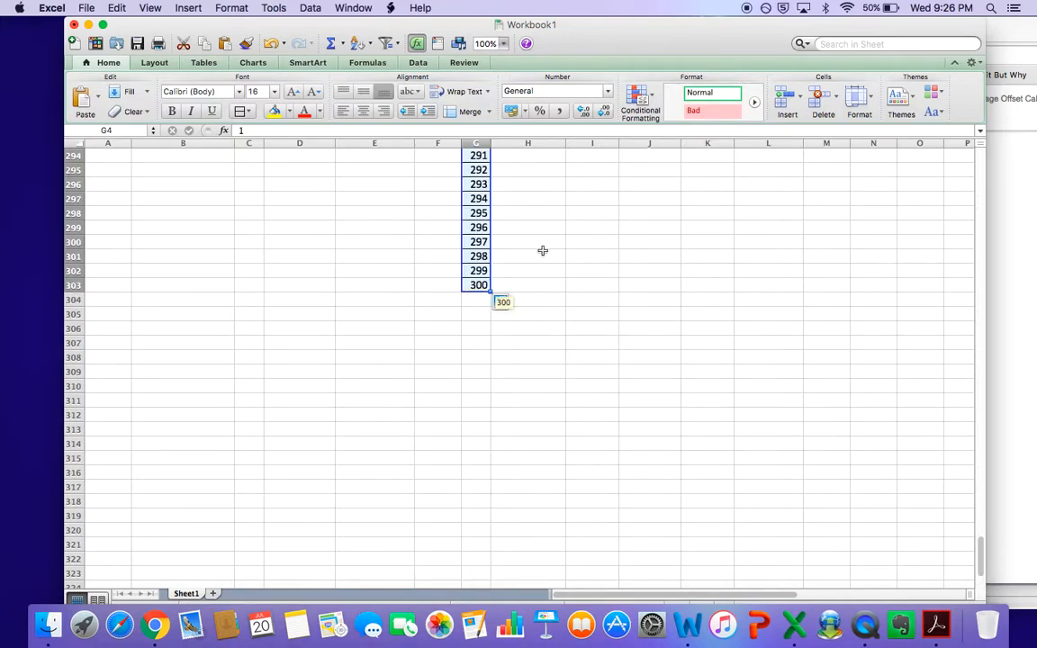
Set the first Present Value in H4 to the initial loan amount with the formula =D4
{"action": "scroll", "coordinate": [553, 240], "scroll_direction": "up", "scroll_amount": 20}
{"action": "left_click", "coordinate": [513, 200]}
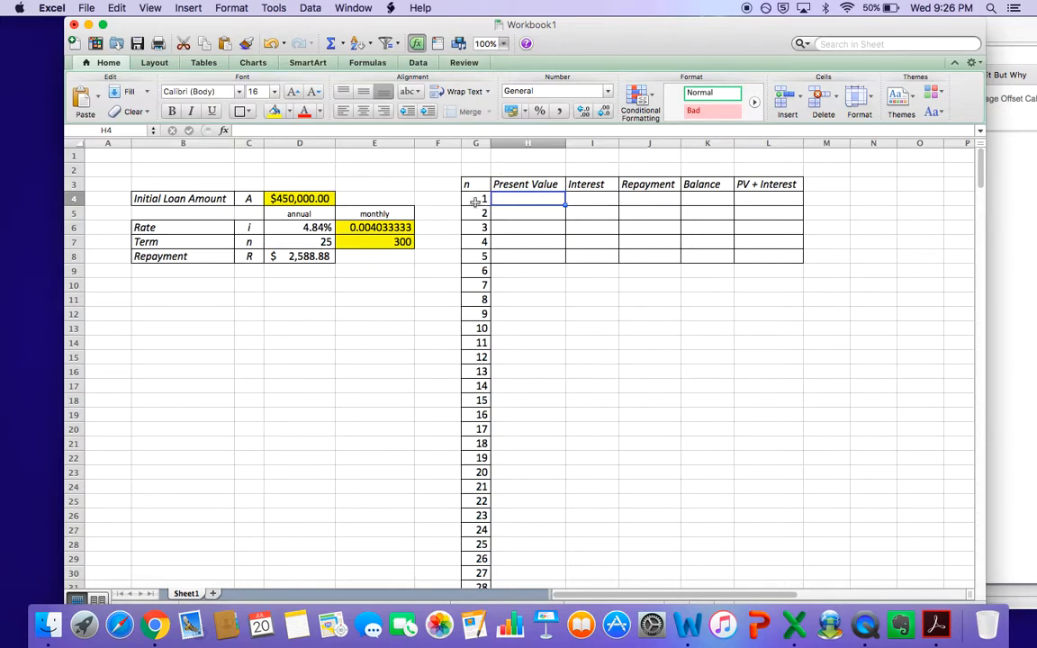
{"action": "type", "text": "="}
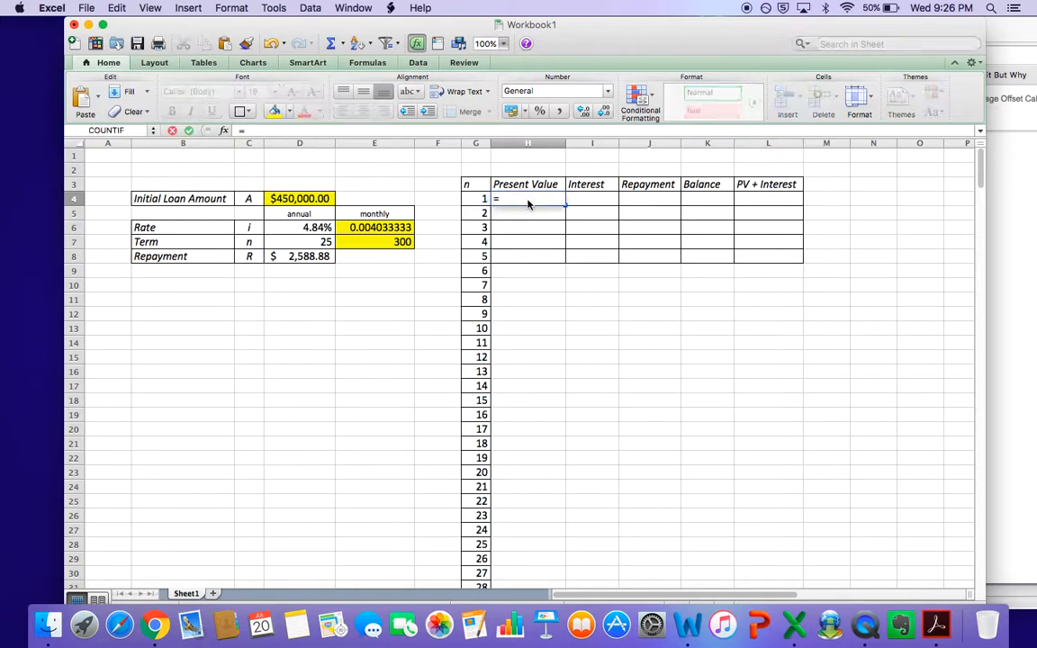
{"action": "left_click", "coordinate": [310, 198]}
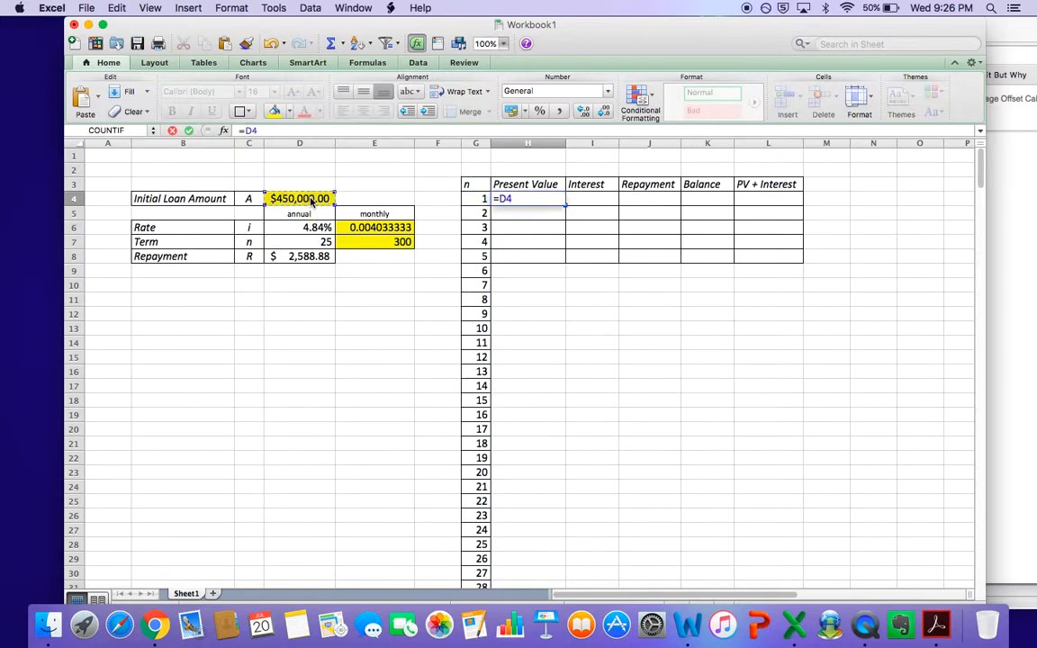
{"action": "key", "text": "Return"}
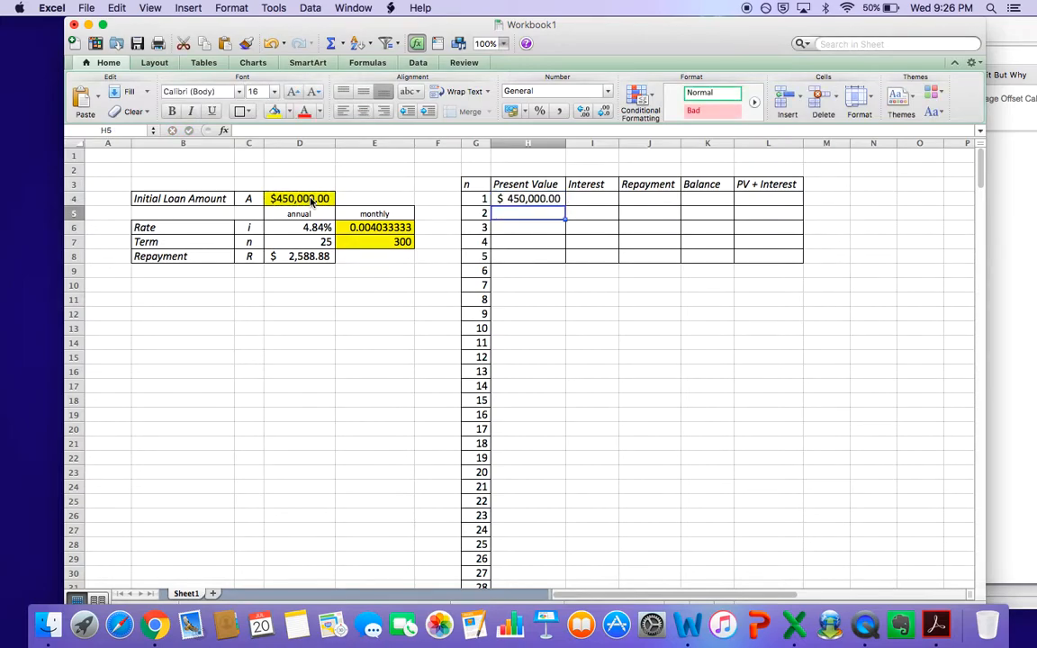
{"action": "left_click", "coordinate": [589, 196]}
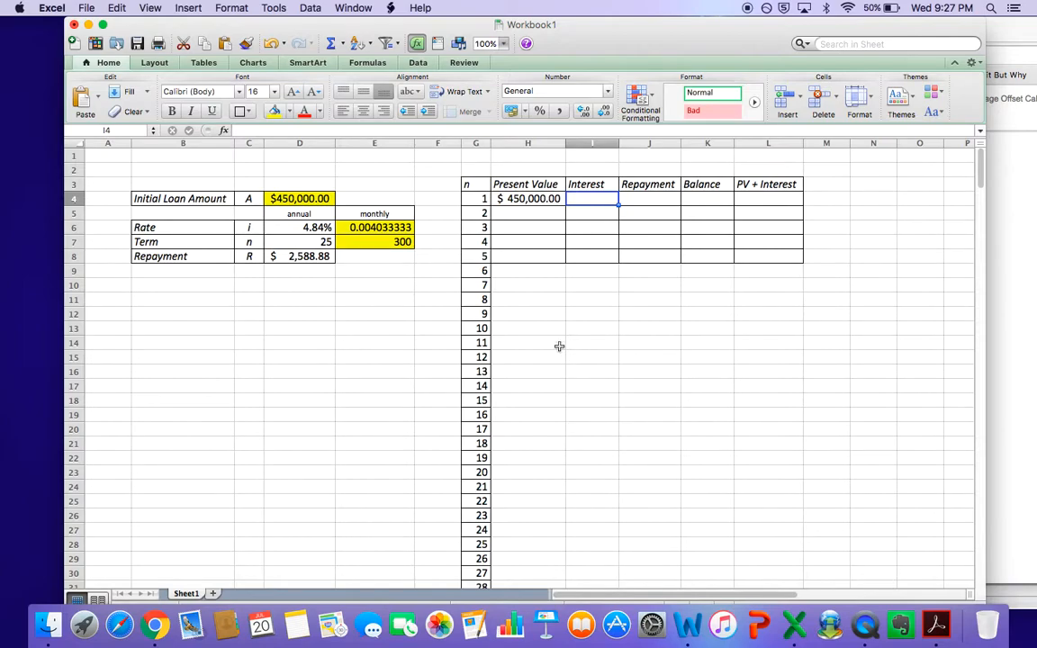
{"action": "left_click", "coordinate": [364, 255]}
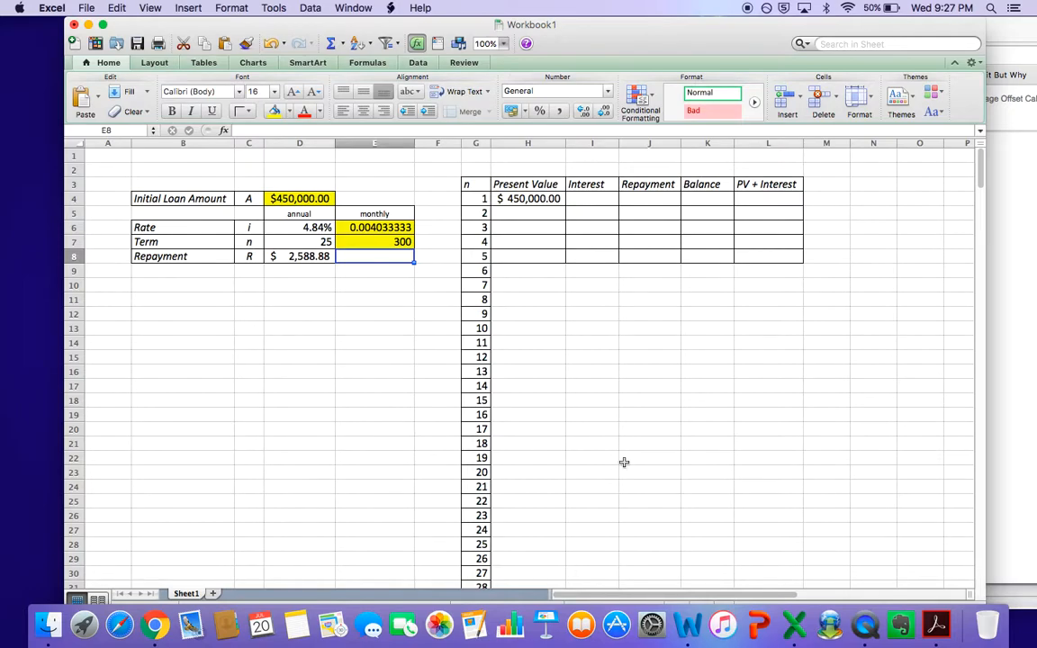
{"action": "left_click", "coordinate": [530, 200]}
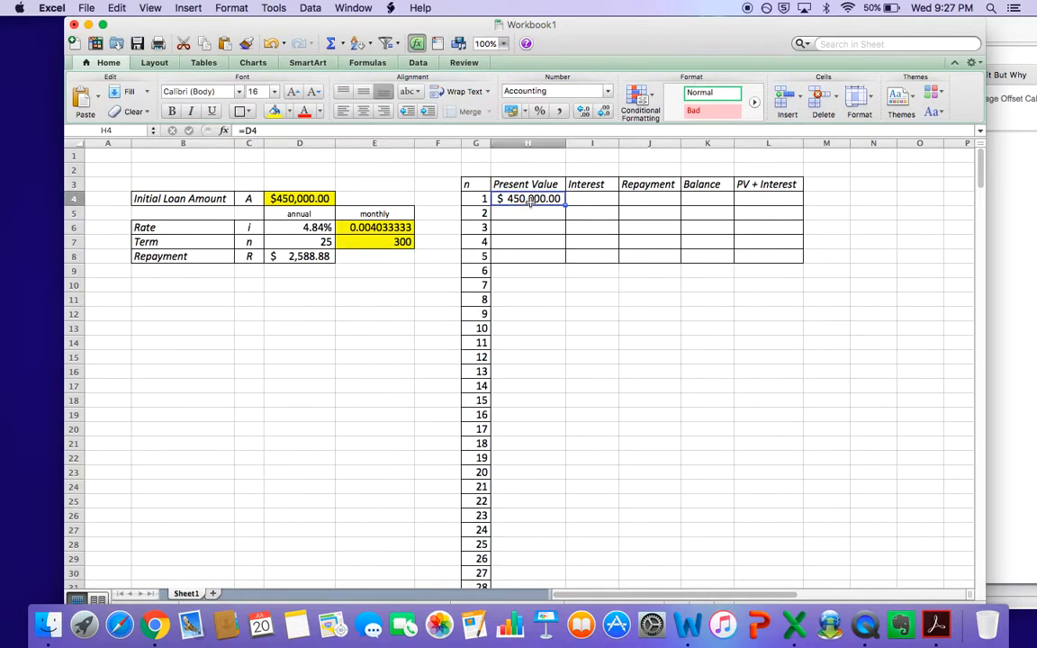
{"action": "double_click", "coordinate": [530, 199]}
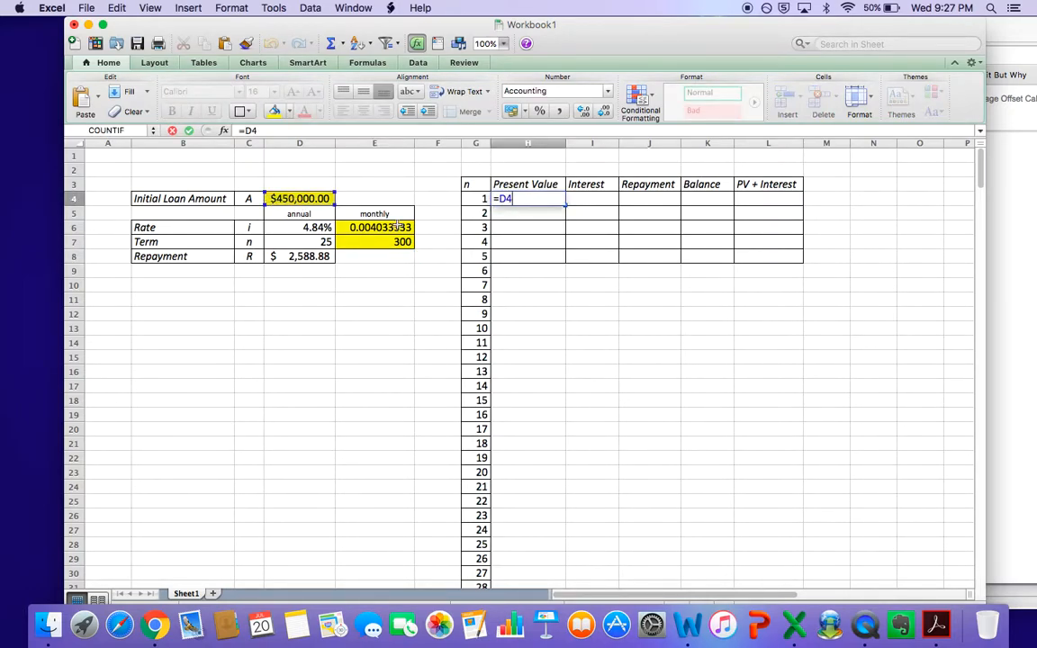
{"action": "key", "text": "Return"}
Calculate the first period's Interest in I4 with the formula =H4*E6 and widen column I to fit the amount
{"action": "left_click", "coordinate": [588, 200]}
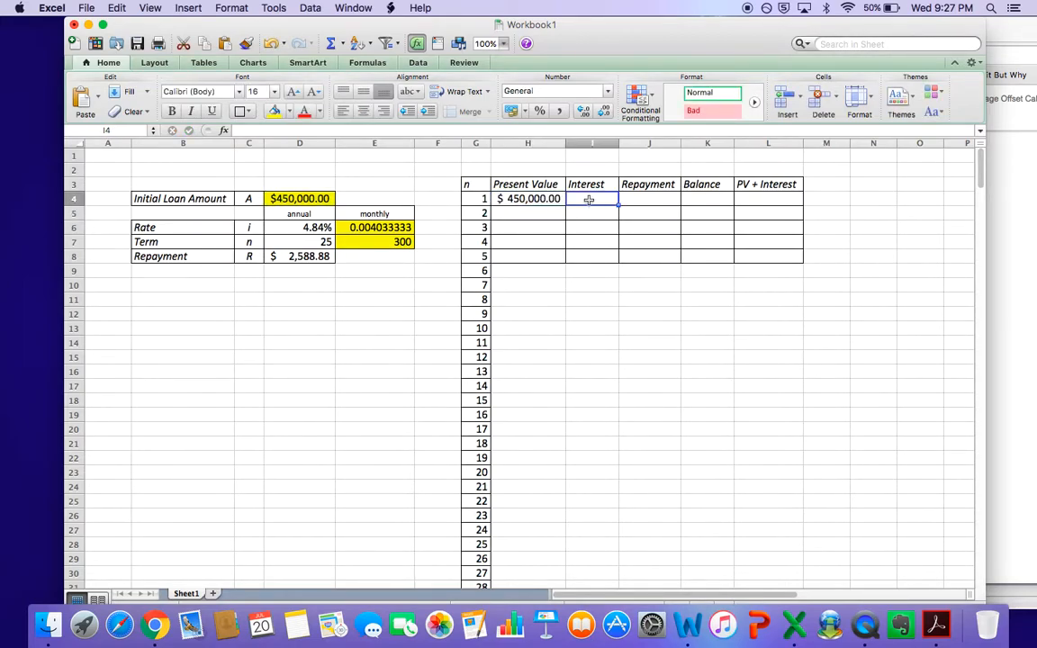
{"action": "type", "text": "="}
{"action": "left_click", "coordinate": [549, 202]}
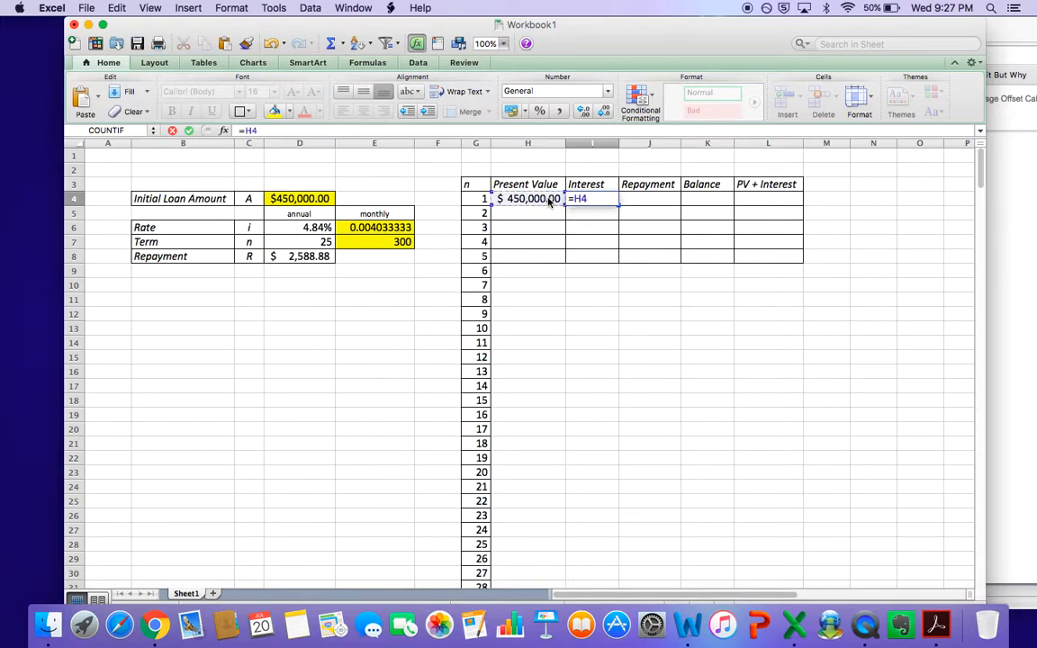
{"action": "type", "text": "*"}
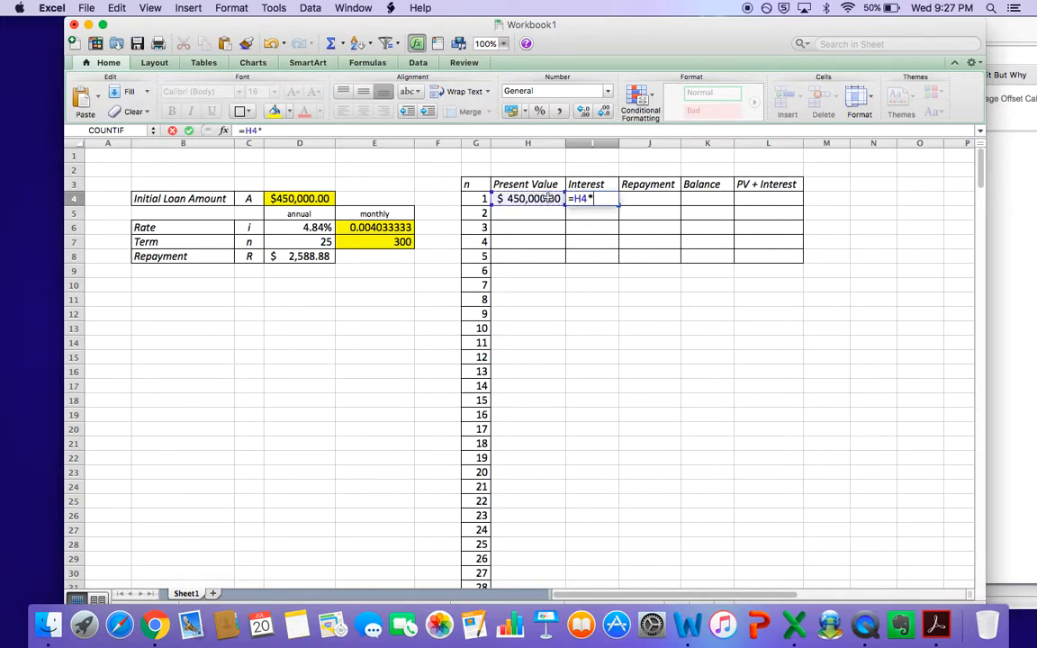
{"action": "left_click", "coordinate": [400, 229]}
{"action": "key", "text": "Return"}
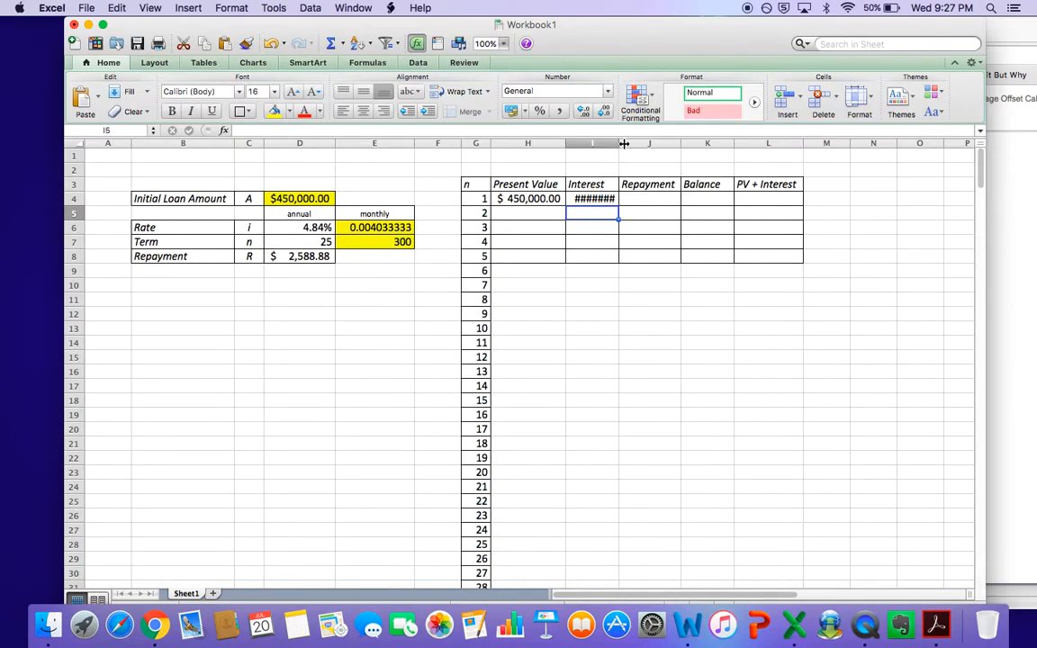
{"action": "left_click_drag", "start_coordinate": [619, 143], "coordinate": [646, 144]}
Set the first period's Repayment in J4 to the calculated monthly repayment with the formula =D8
{"action": "left_click", "coordinate": [676, 199]}
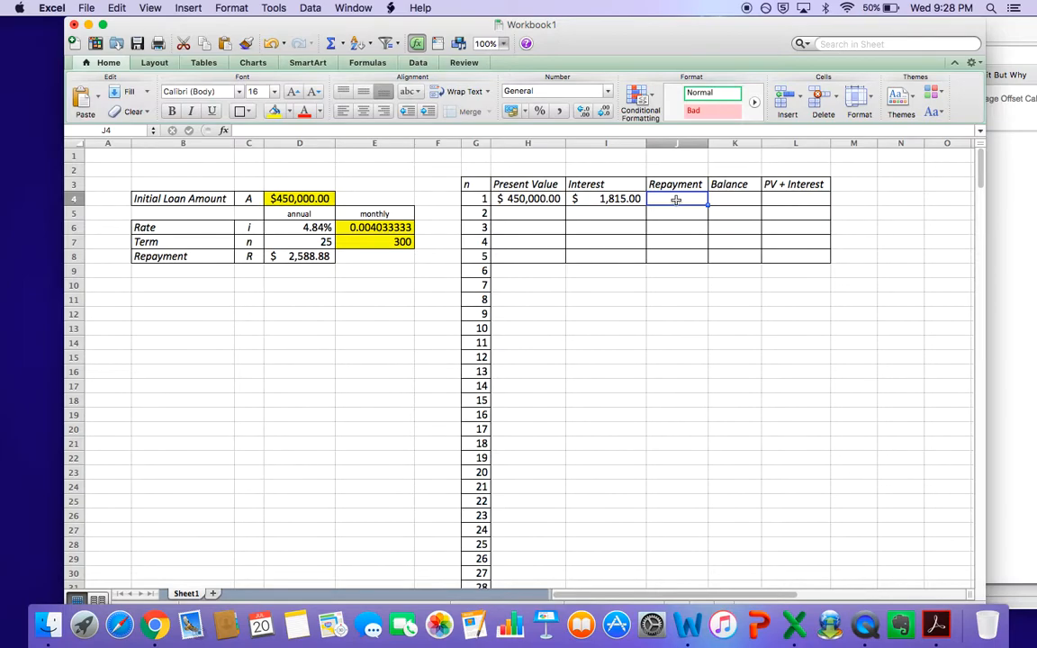
{"action": "type", "text": "="}
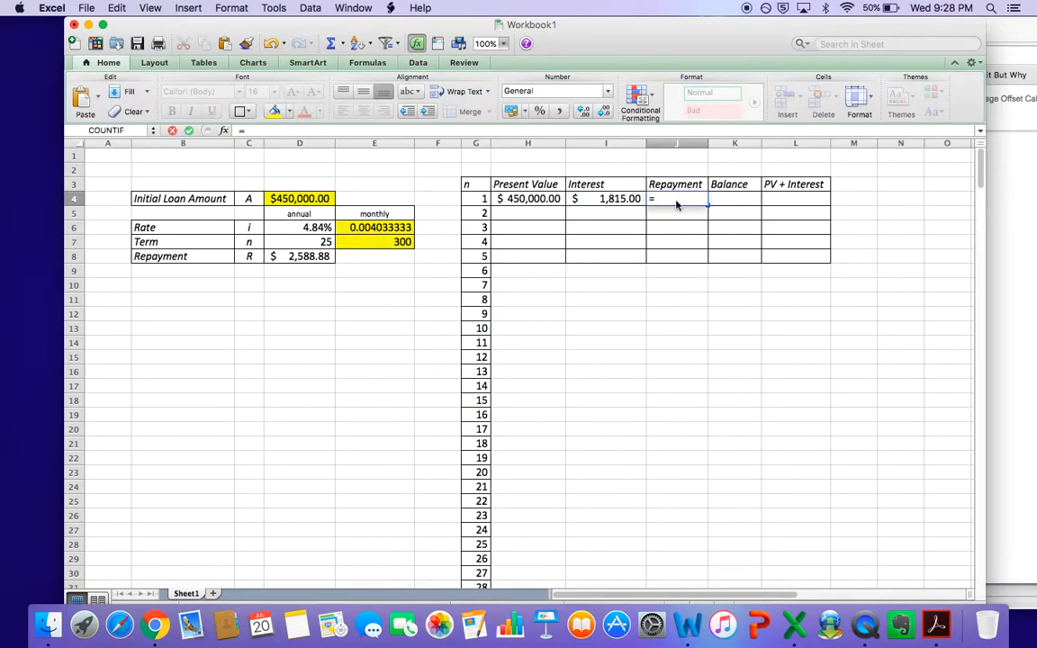
{"action": "left_click", "coordinate": [300, 257]}
{"action": "key", "text": "Return"}
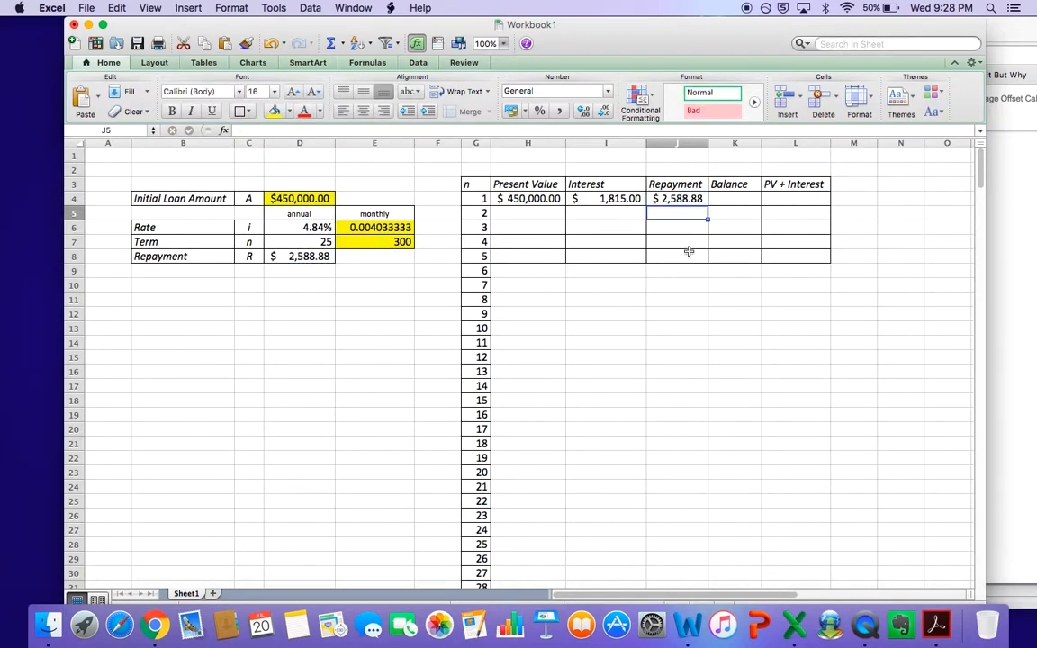
Calculate the first period's Balance in K4 with the formula =H4+I4-J4 and widen column K to fit the amount
{"action": "left_click", "coordinate": [746, 198]}
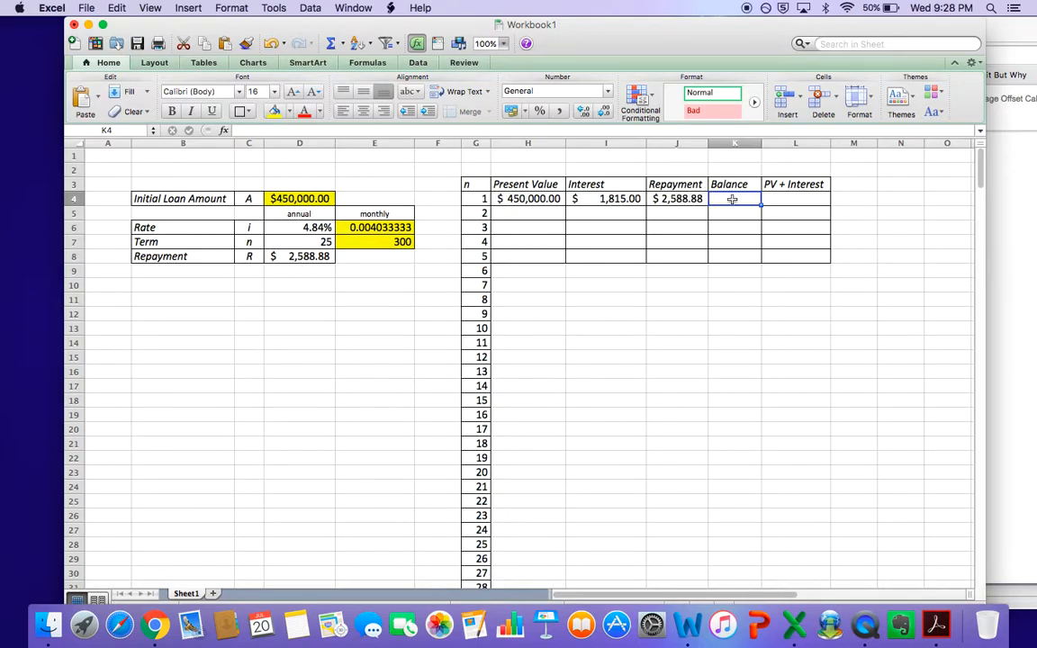
{"action": "type", "text": "="}
{"action": "left_click", "coordinate": [556, 204]}
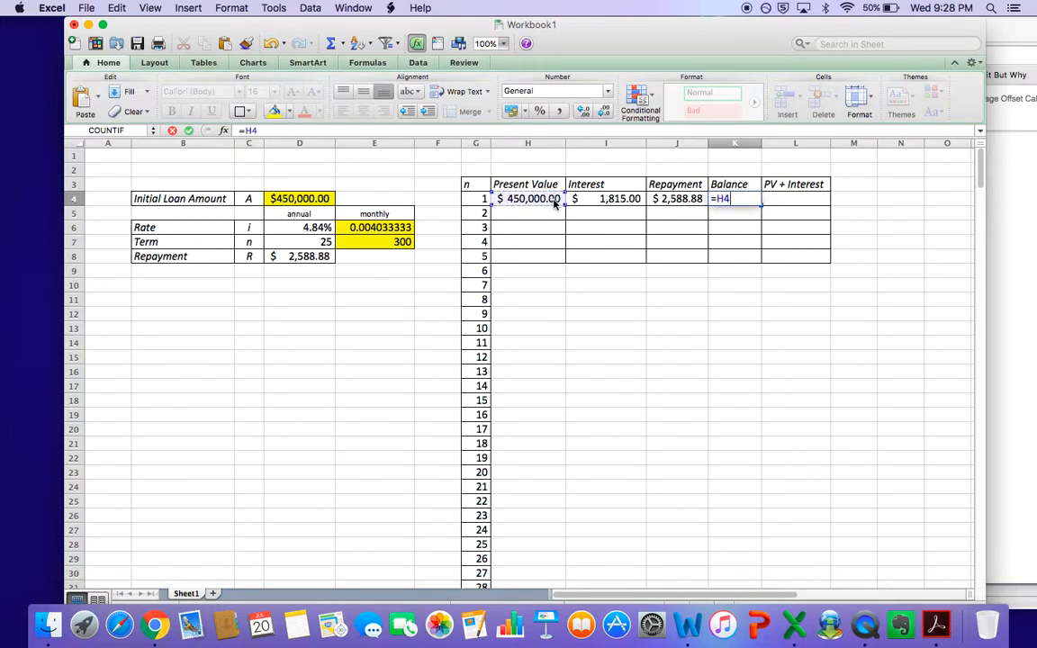
{"action": "type", "text": "+"}
{"action": "left_click", "coordinate": [594, 199]}
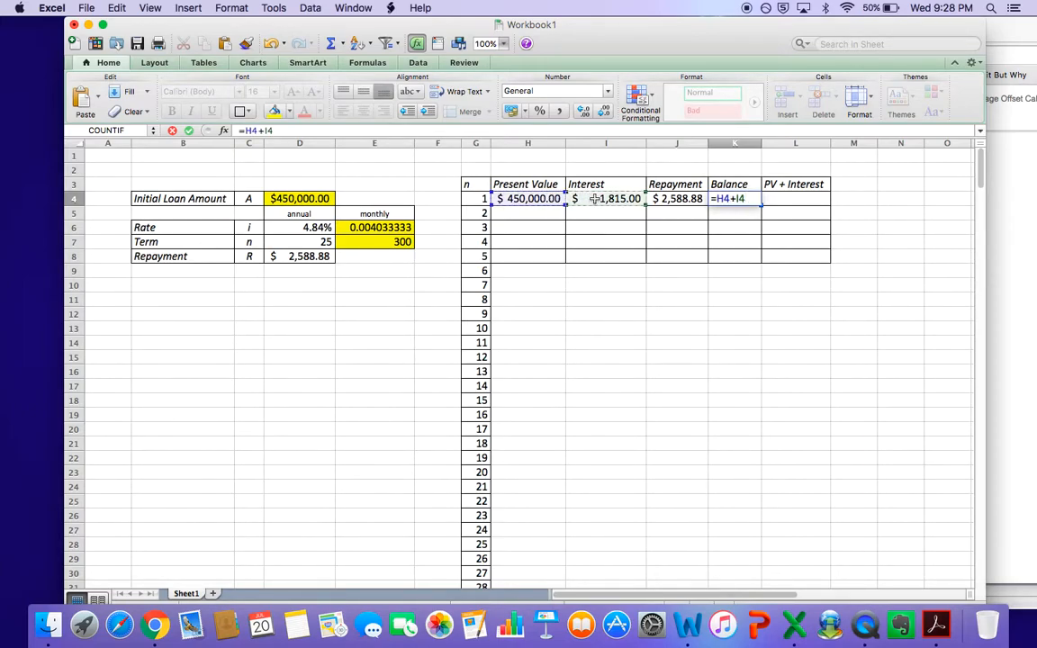
{"action": "type", "text": "-"}
{"action": "left_click", "coordinate": [667, 199]}
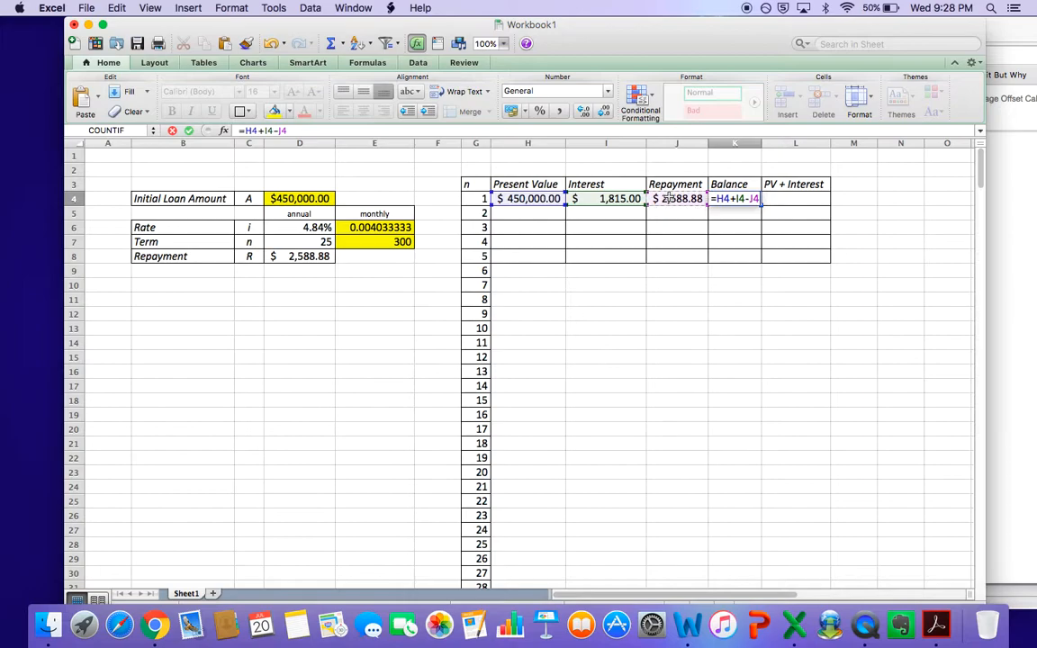
{"action": "key", "text": "Return"}
{"action": "left_click_drag", "start_coordinate": [788, 146], "coordinate": [781, 146]}
{"action": "left_click", "coordinate": [807, 309]}
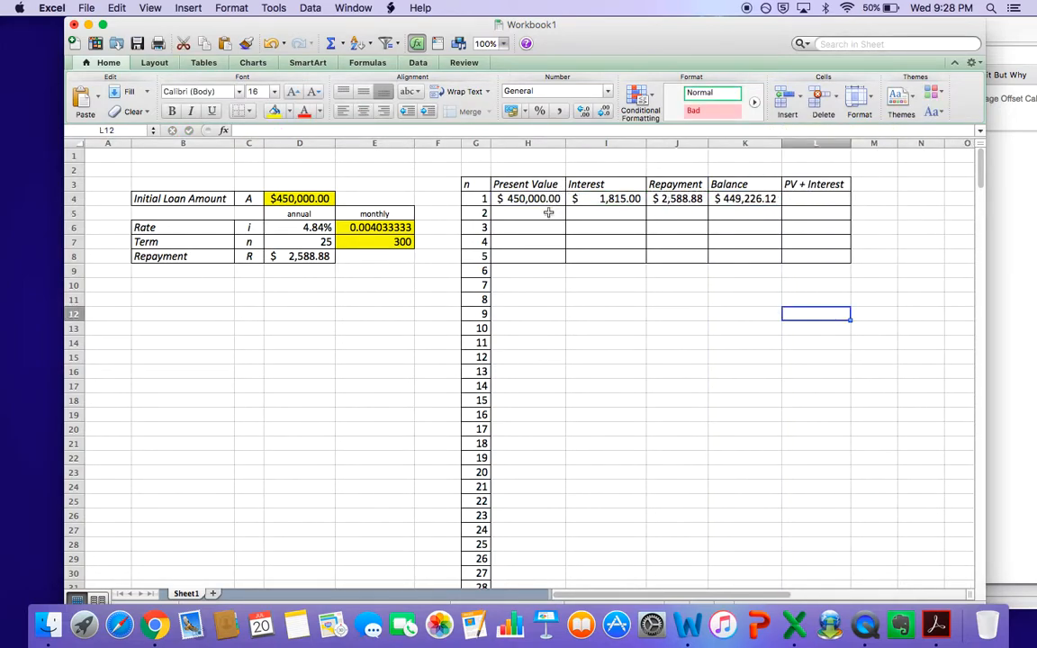
Set the second period's Present Value in H5 to the previous balance with the formula =K4
{"action": "left_click", "coordinate": [548, 212]}
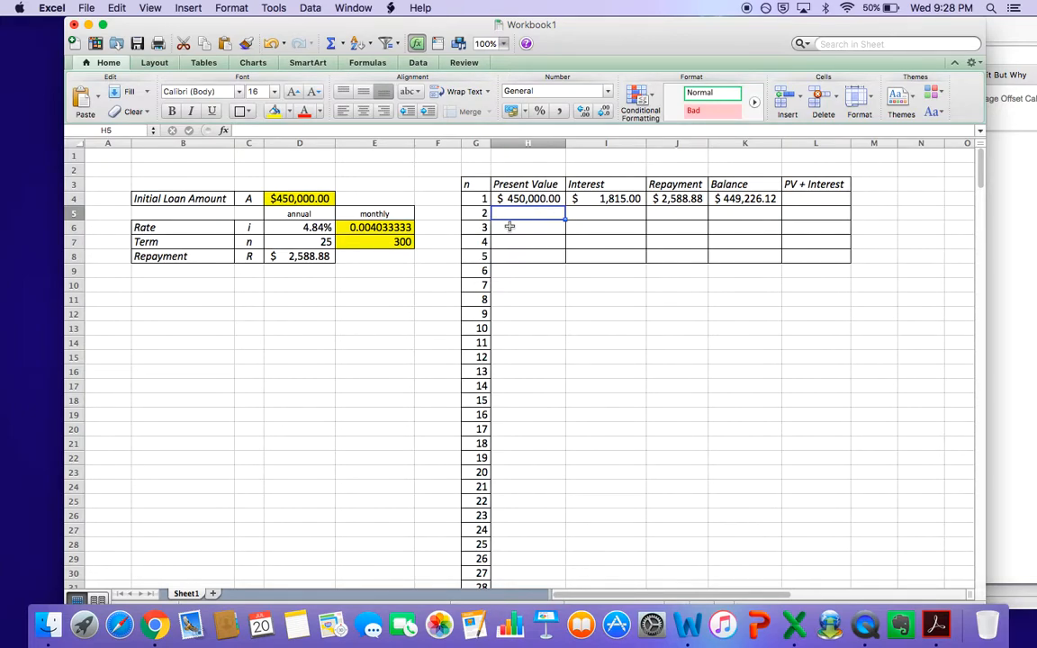
{"action": "type", "text": "="}
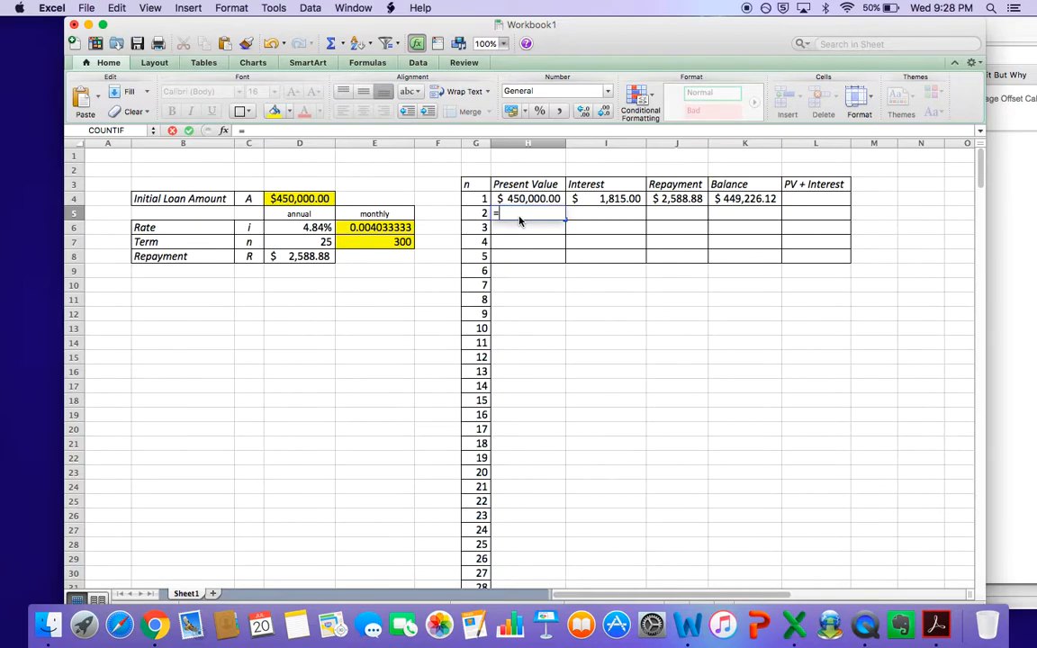
{"action": "left_click", "coordinate": [748, 200]}
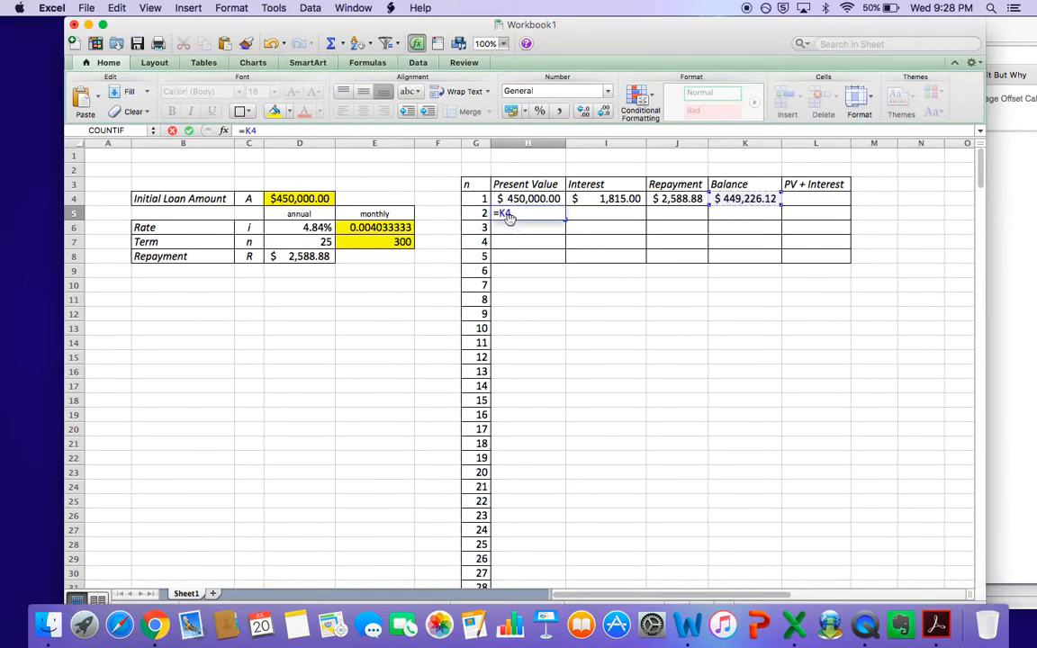
{"action": "key", "text": "Return"}
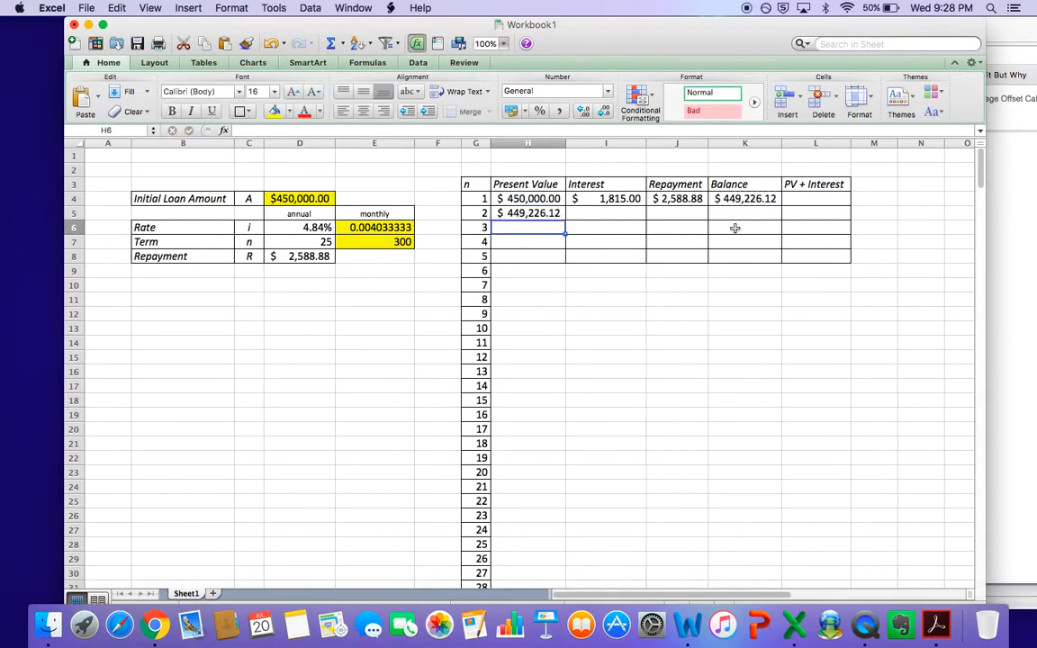
Lock the rate's row in the I4 Interest formula as =H4*E$6, fill it down to I5 and check the copied formula
{"action": "left_click", "coordinate": [628, 204]}
{"action": "double_click", "coordinate": [632, 200]}
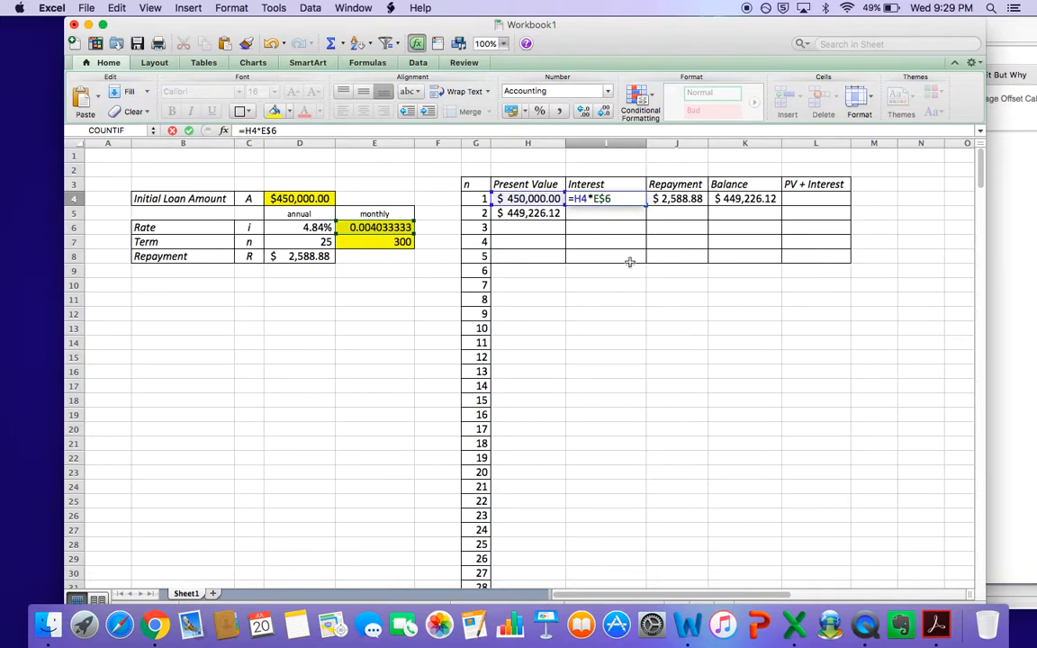
{"action": "key", "text": "Return"}
{"action": "left_click", "coordinate": [580, 196]}
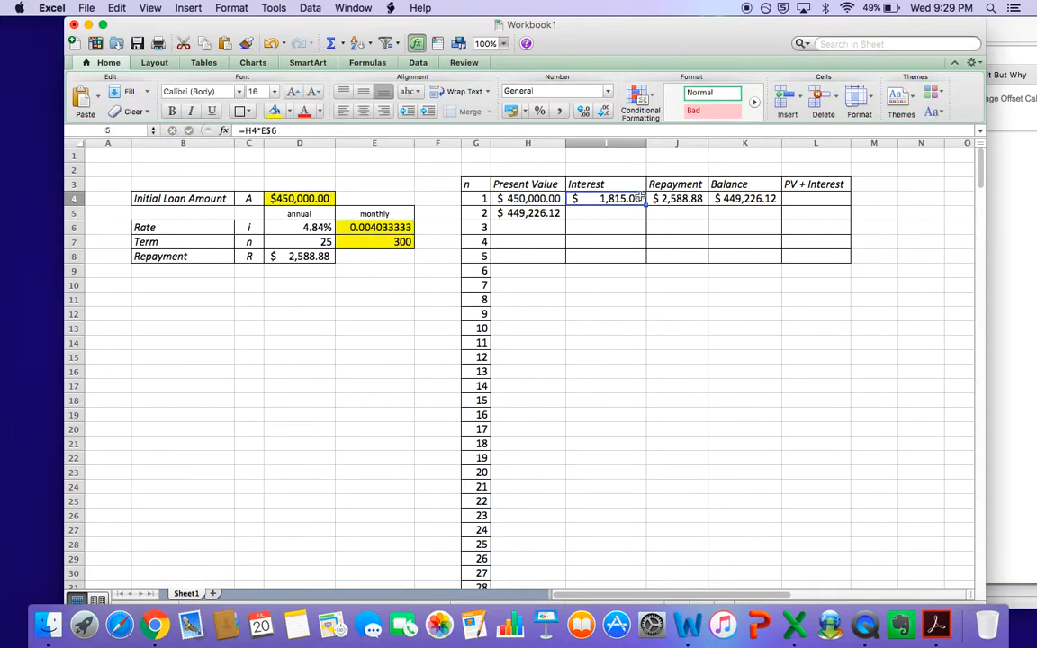
{"action": "left_click_drag", "start_coordinate": [645, 206], "coordinate": [648, 217]}
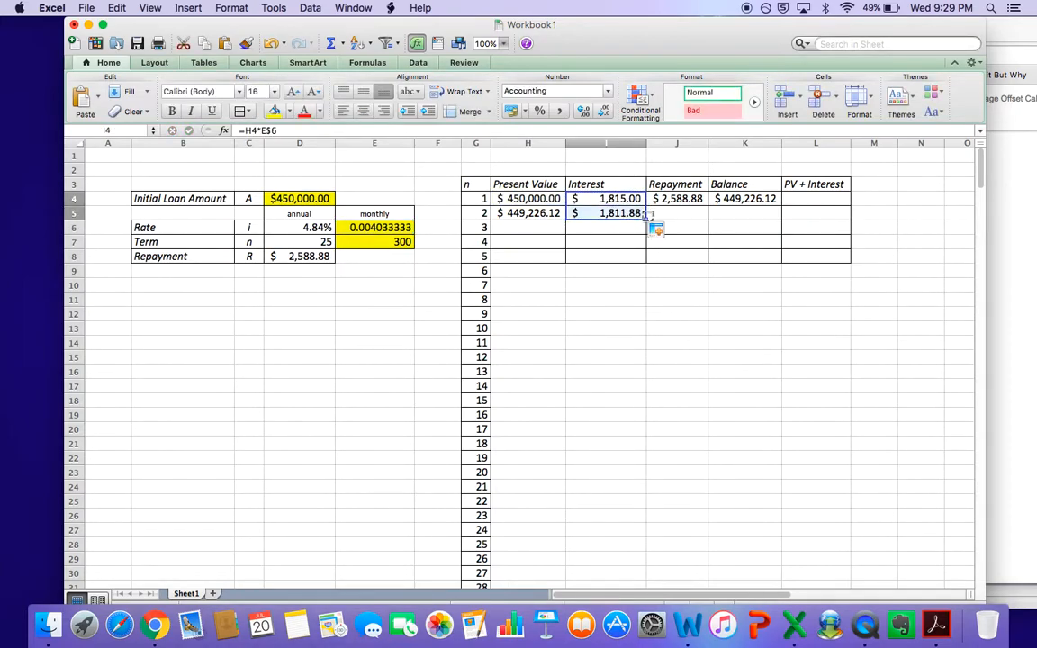
{"action": "double_click", "coordinate": [621, 212]}
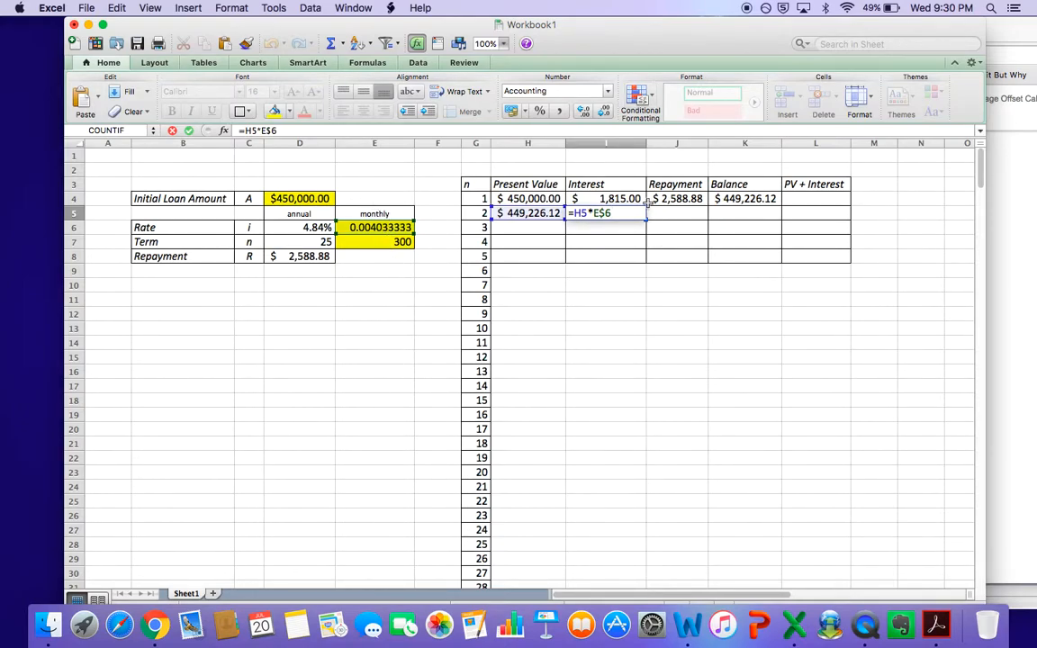
{"action": "key", "text": "Return"}
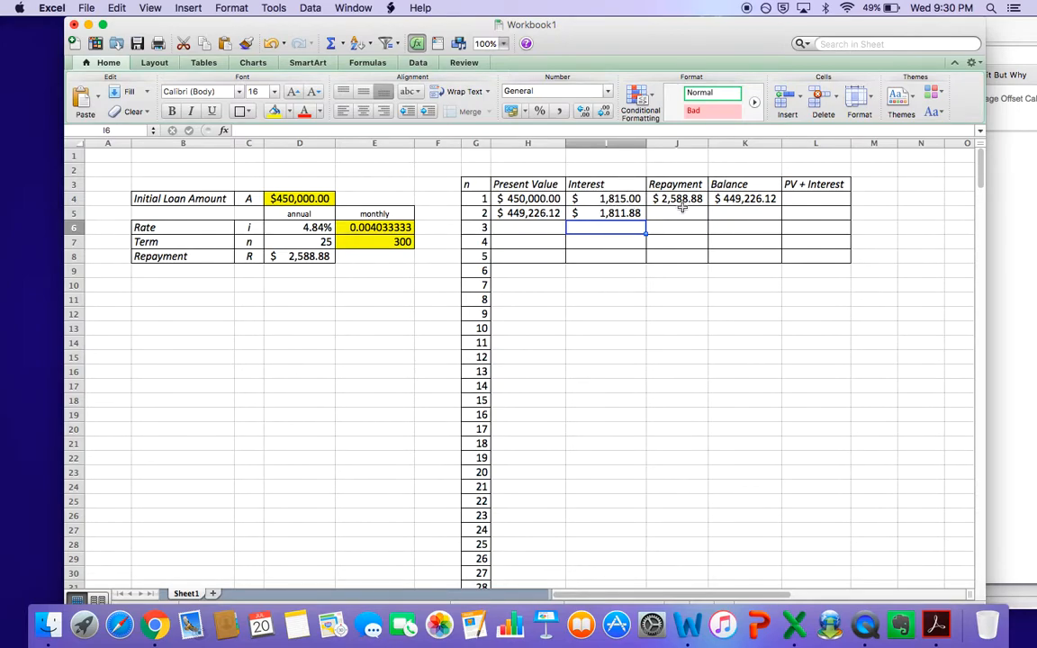
Change the Repayment formula in J4 to =D$8 and fill it down to J5
{"action": "left_click", "coordinate": [697, 202]}
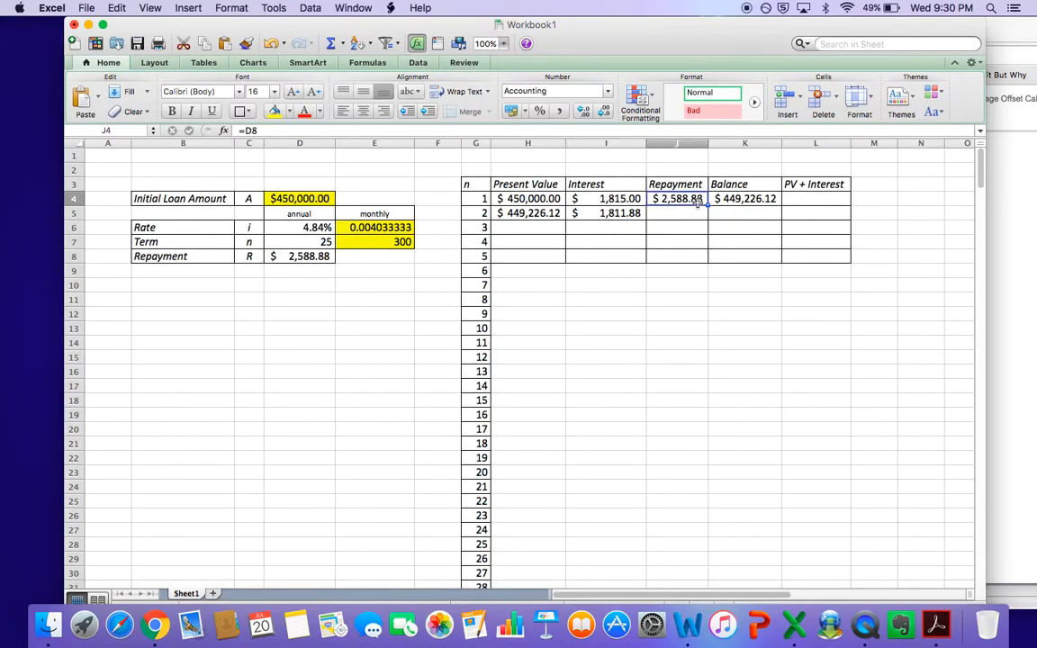
{"action": "double_click", "coordinate": [697, 202]}
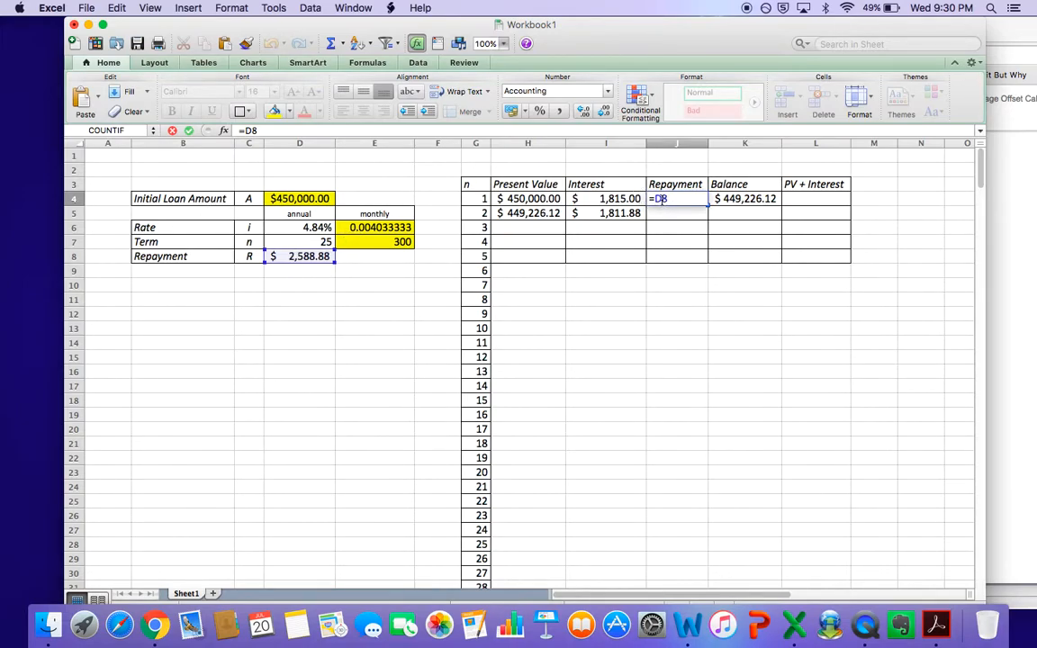
{"action": "left_click", "coordinate": [661, 199]}
{"action": "type", "text": "$"}
{"action": "key", "text": "Return"}
{"action": "left_click", "coordinate": [677, 200]}
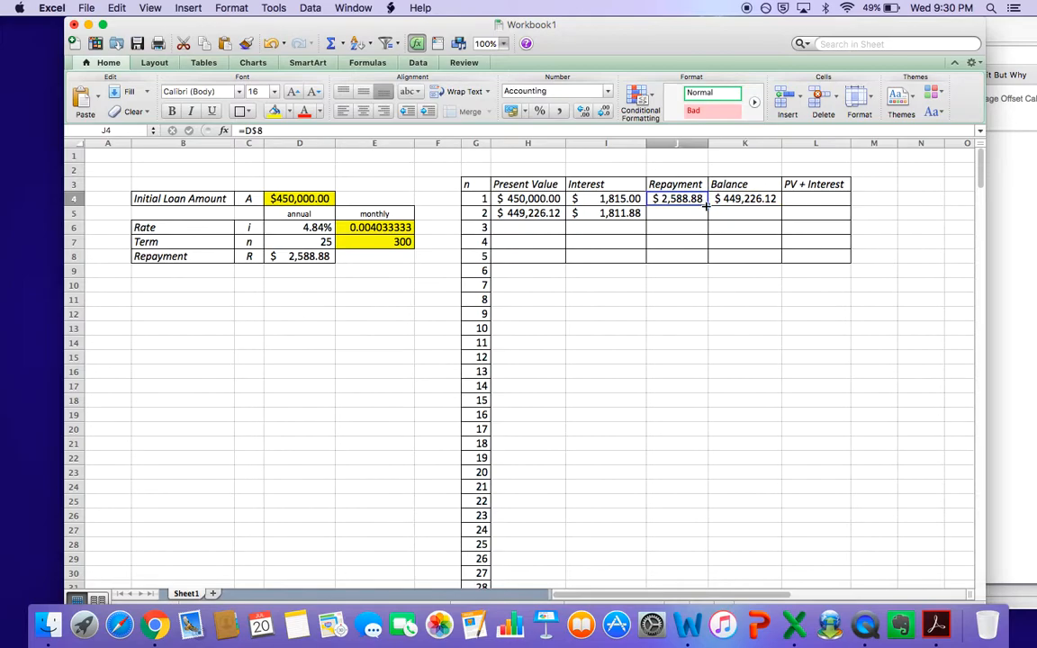
{"action": "left_click_drag", "start_coordinate": [706, 206], "coordinate": [707, 221]}
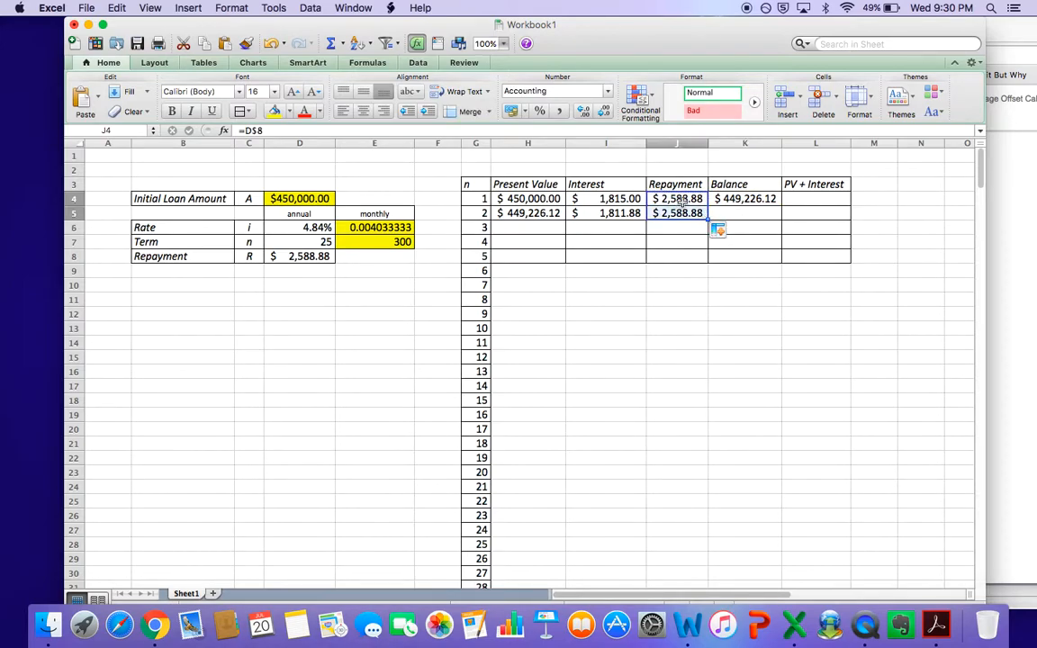
Check the Balance formula in K4 and fill it down to K5 for the second period
{"action": "double_click", "coordinate": [741, 199]}
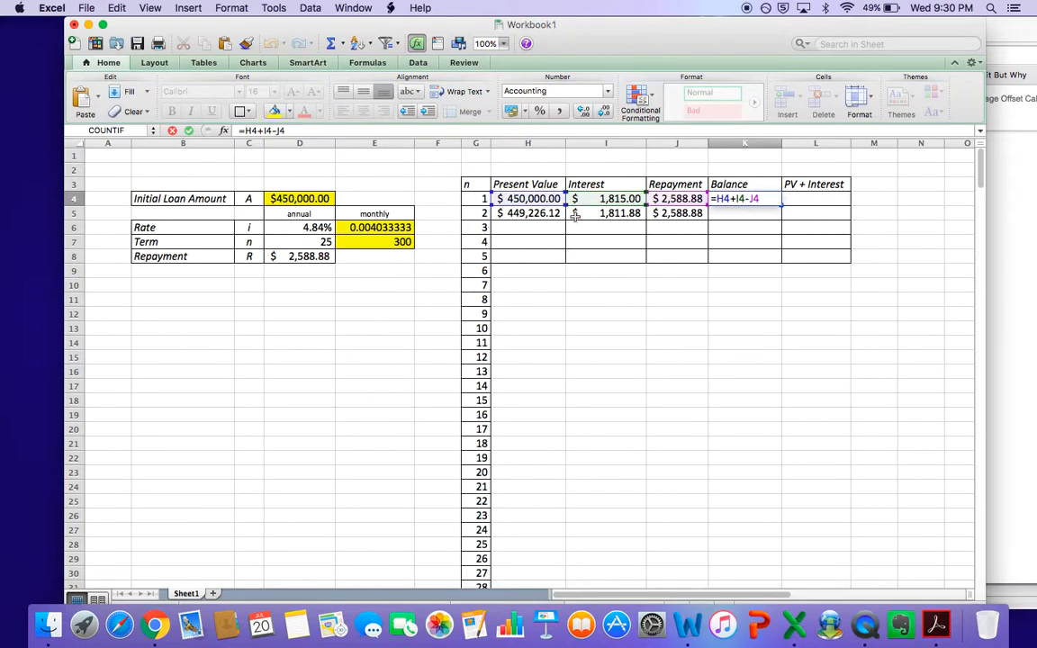
{"action": "key", "text": "Return"}
{"action": "left_click", "coordinate": [772, 204]}
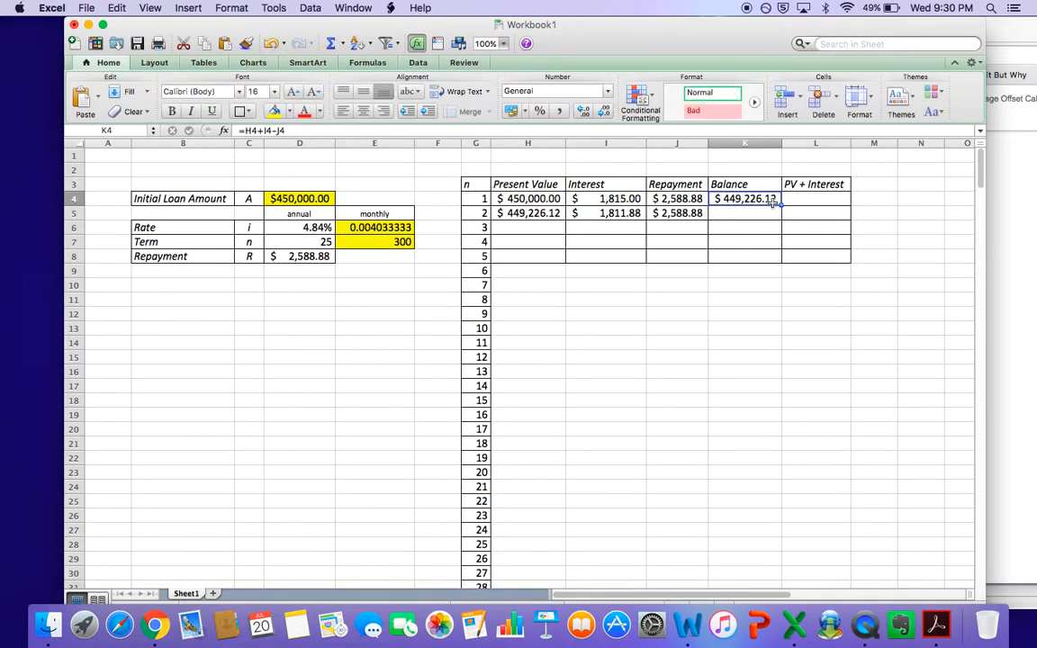
{"action": "left_click_drag", "start_coordinate": [781, 205], "coordinate": [785, 216]}
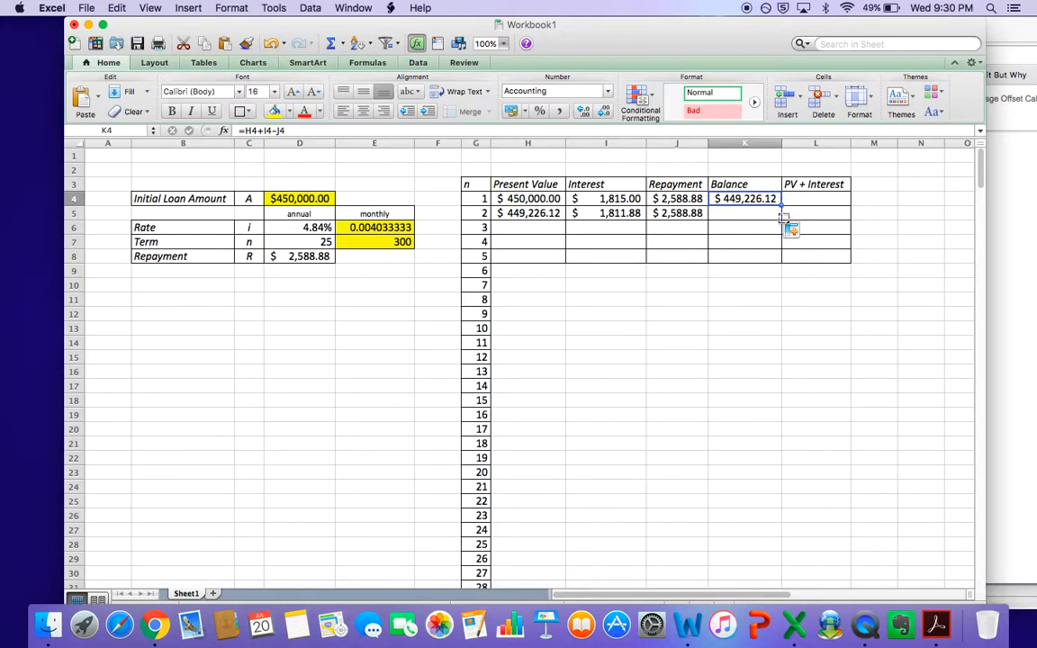
{"action": "left_click", "coordinate": [783, 312]}
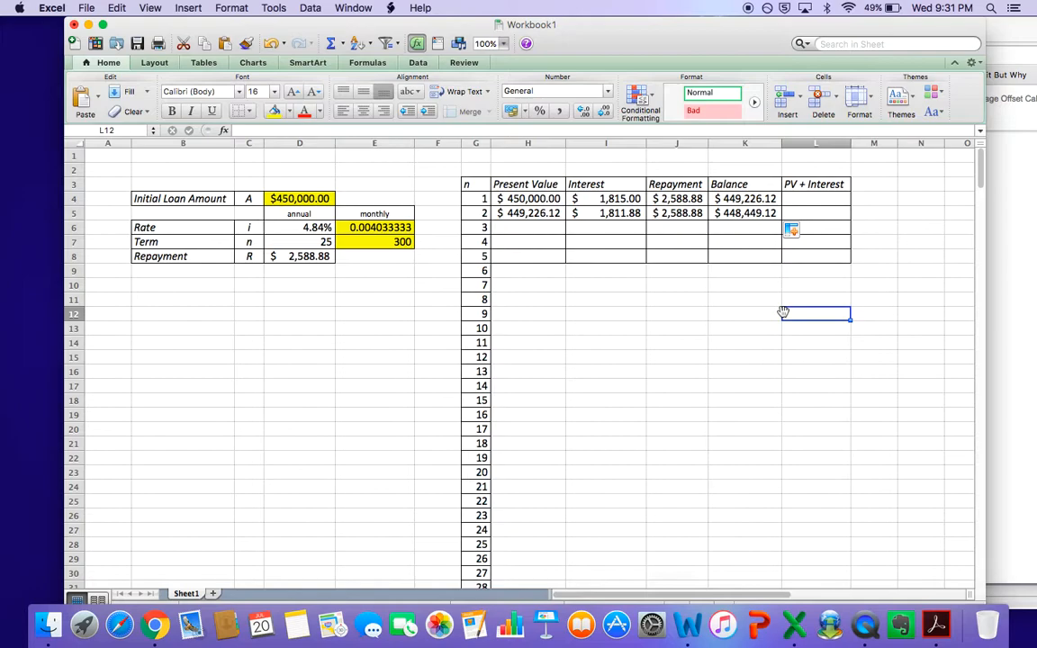
Display the sheet's formulas instead of their values and review those in the loan details and the repayment schedule
{"action": "key", "text": "ctrl+grave"}
{"action": "scroll", "coordinate": [794, 289], "scroll_direction": "right", "scroll_amount": 5}
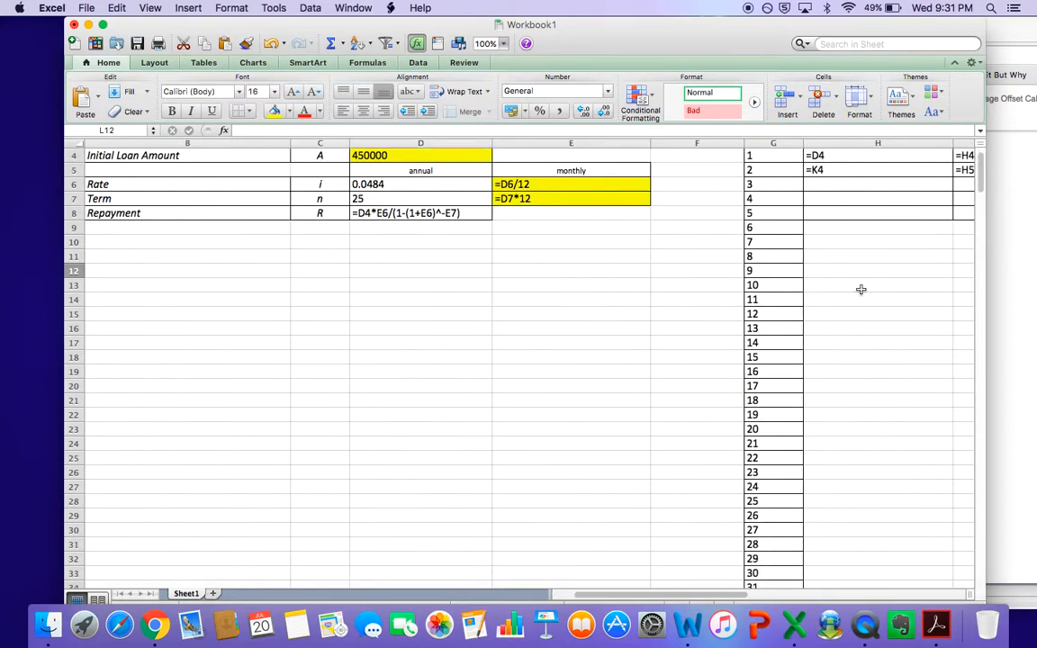
{"action": "scroll", "coordinate": [861, 289], "scroll_direction": "left", "scroll_amount": 8}
{"action": "scroll", "coordinate": [860, 289], "scroll_direction": "right", "scroll_amount": 4}
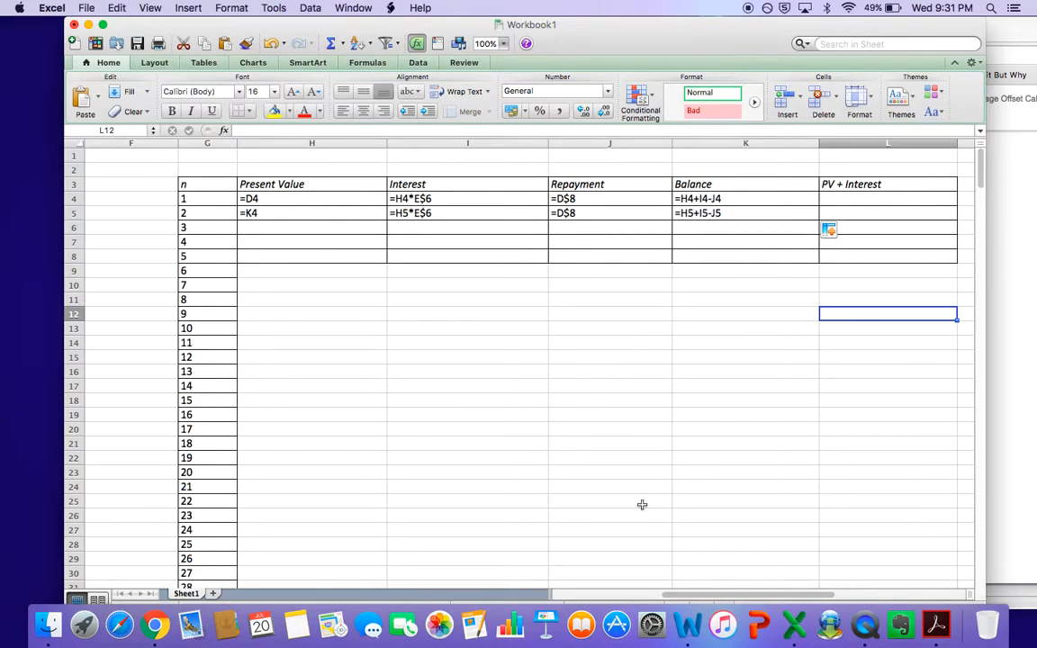
Display values instead of formulas and fill the second-period row H5:K5 down the schedule to period 300
{"action": "key", "text": "ctrl+grave"}
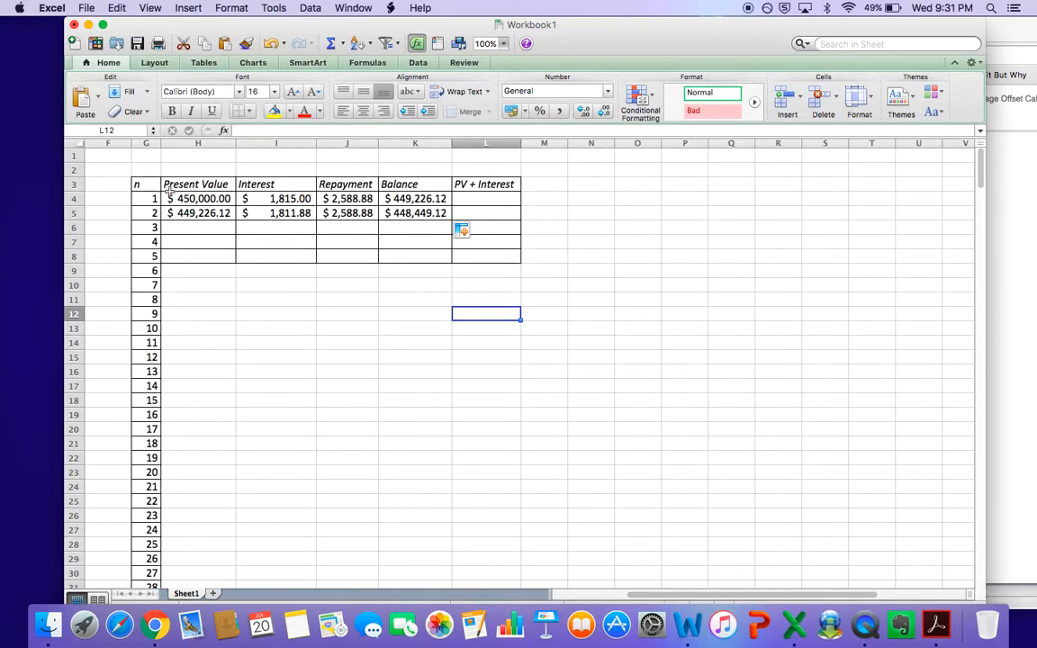
{"action": "left_click_drag", "start_coordinate": [191, 212], "coordinate": [405, 214]}
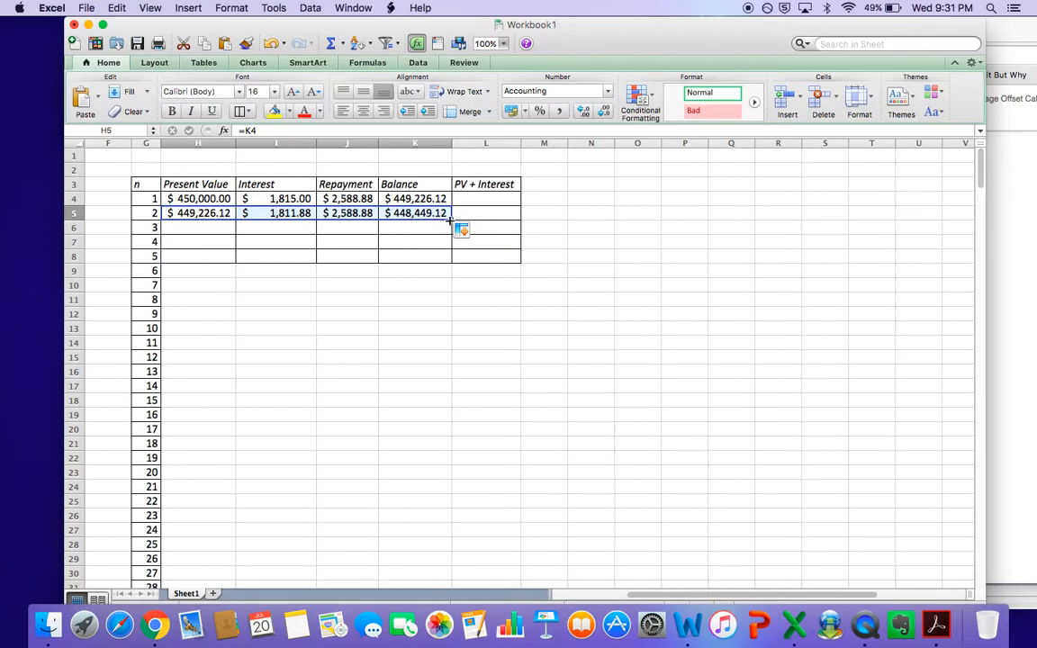
{"action": "left_click_drag", "start_coordinate": [450, 219], "coordinate": [451, 263]}
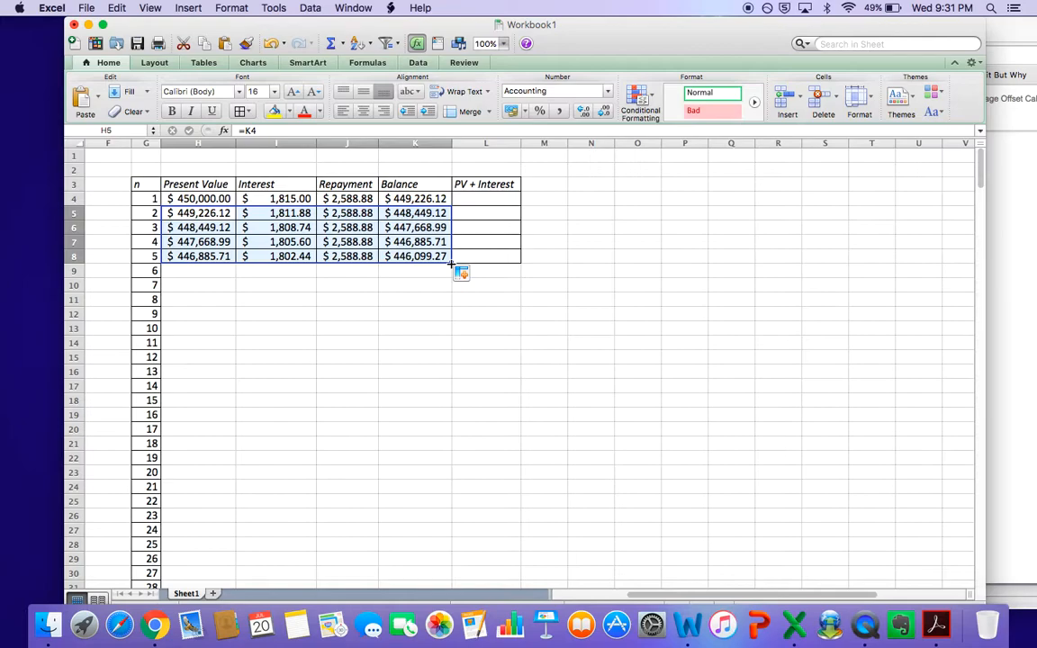
{"action": "double_click", "coordinate": [452, 262]}
{"action": "scroll", "coordinate": [515, 350], "scroll_direction": "down", "scroll_amount": 2}
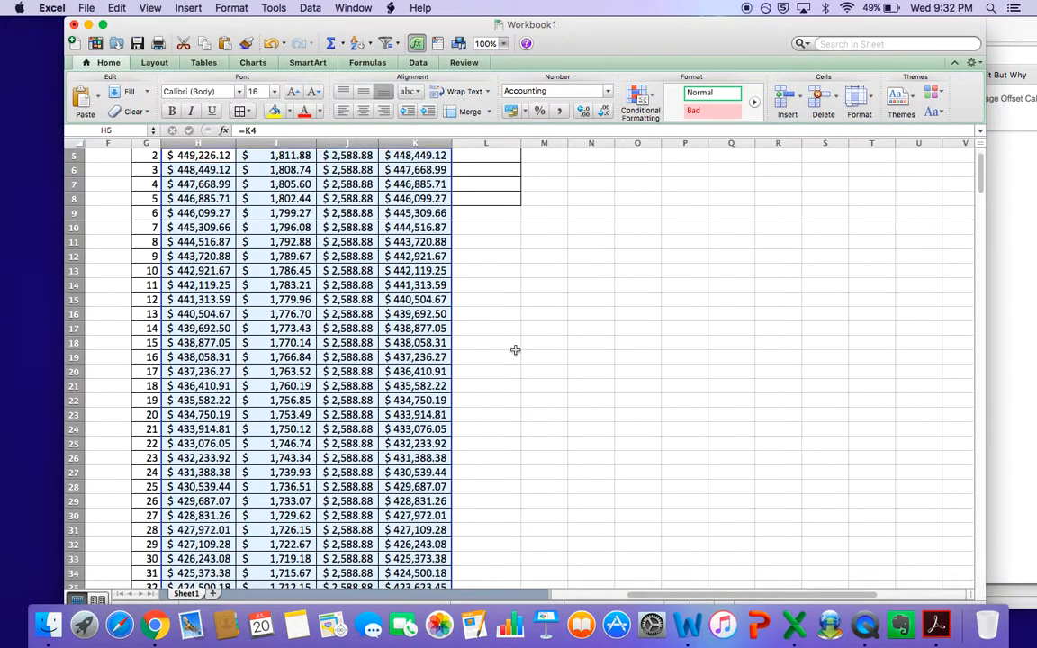
{"action": "scroll", "coordinate": [515, 349], "scroll_direction": "up", "scroll_amount": 2}
Narrow the Interest column slightly and review the schedule down to the final balance at period 300
{"action": "left_click_drag", "start_coordinate": [315, 144], "coordinate": [304, 144]}
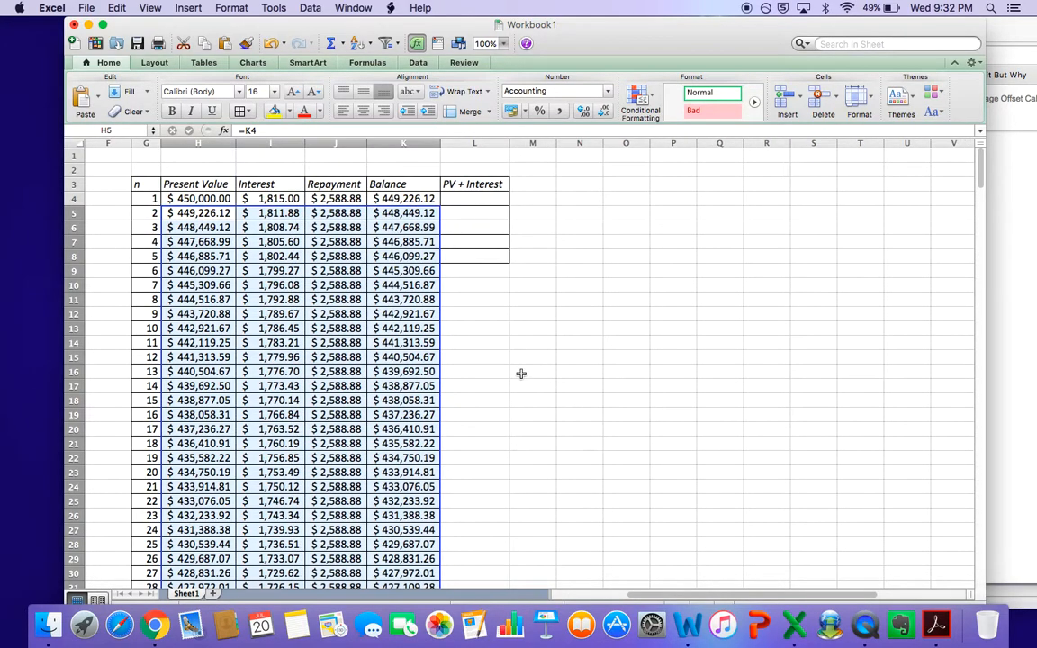
{"action": "scroll", "coordinate": [520, 372], "scroll_direction": "down", "scroll_amount": 10}
{"action": "scroll", "coordinate": [520, 372], "scroll_direction": "down", "scroll_amount": 20}
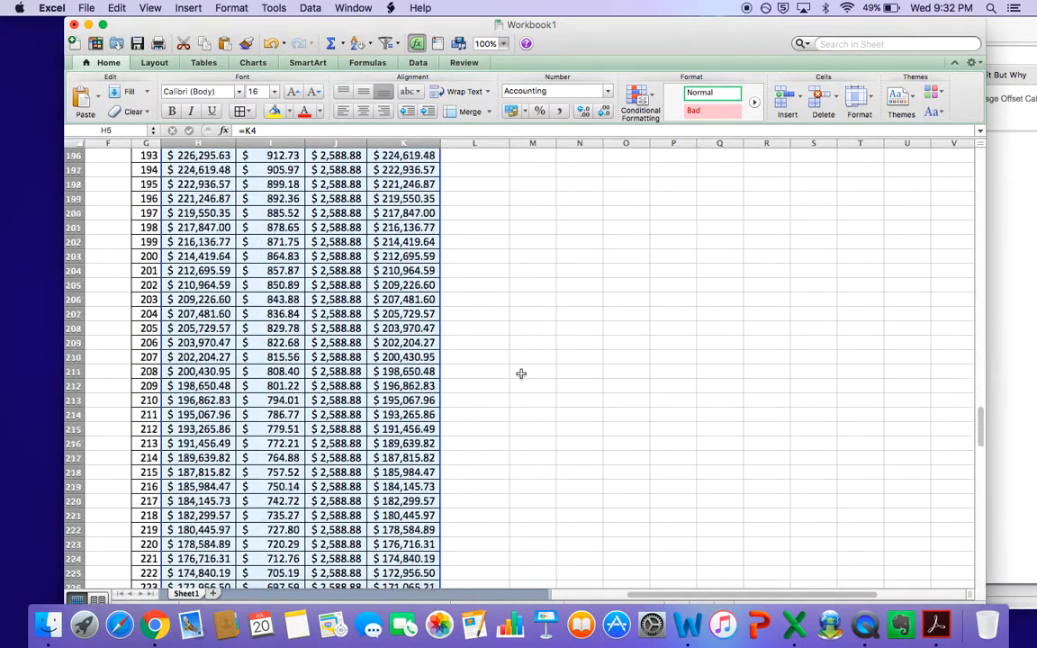
{"action": "scroll", "coordinate": [521, 373], "scroll_direction": "down", "scroll_amount": 11}
{"action": "scroll", "coordinate": [520, 373], "scroll_direction": "up", "scroll_amount": 9}
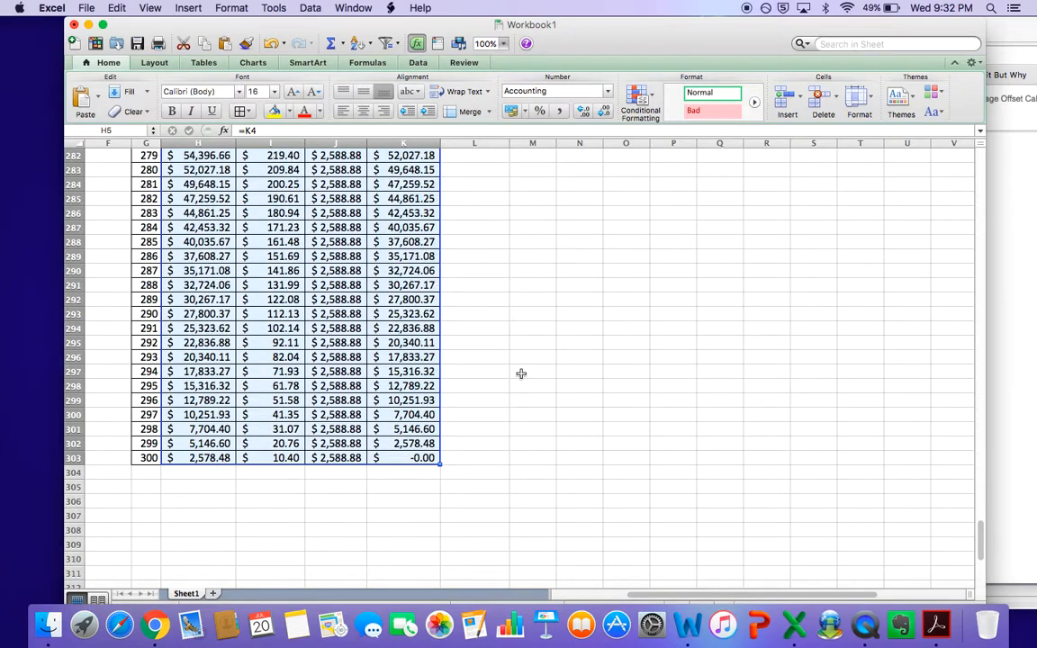
{"action": "scroll", "coordinate": [521, 373], "scroll_direction": "down", "scroll_amount": 2}
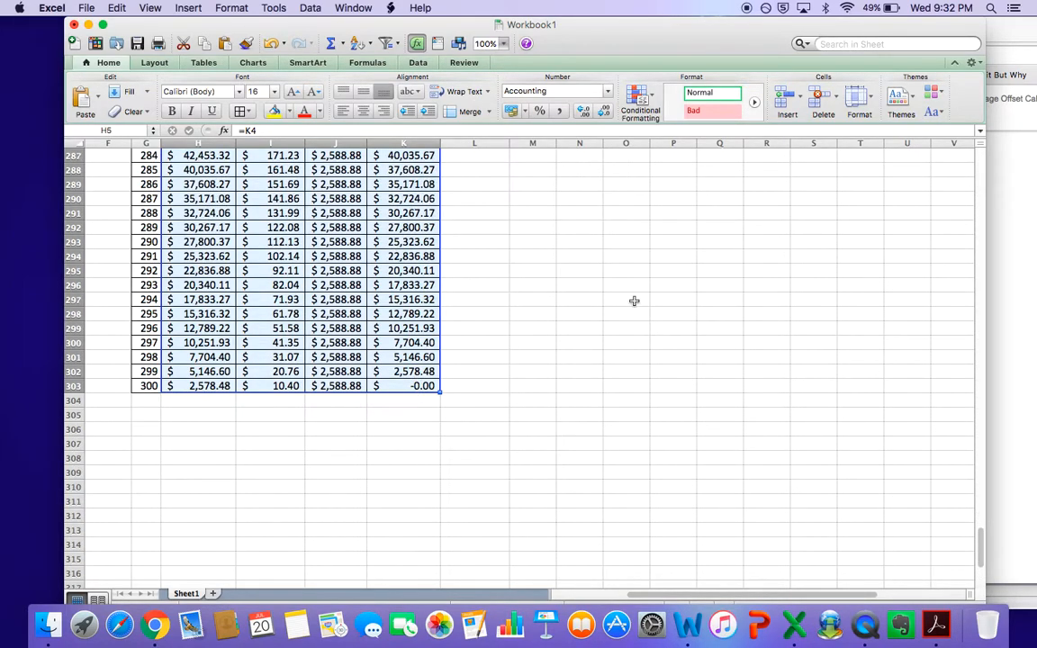
{"action": "scroll", "coordinate": [477, 459], "scroll_direction": "up", "scroll_amount": 20}
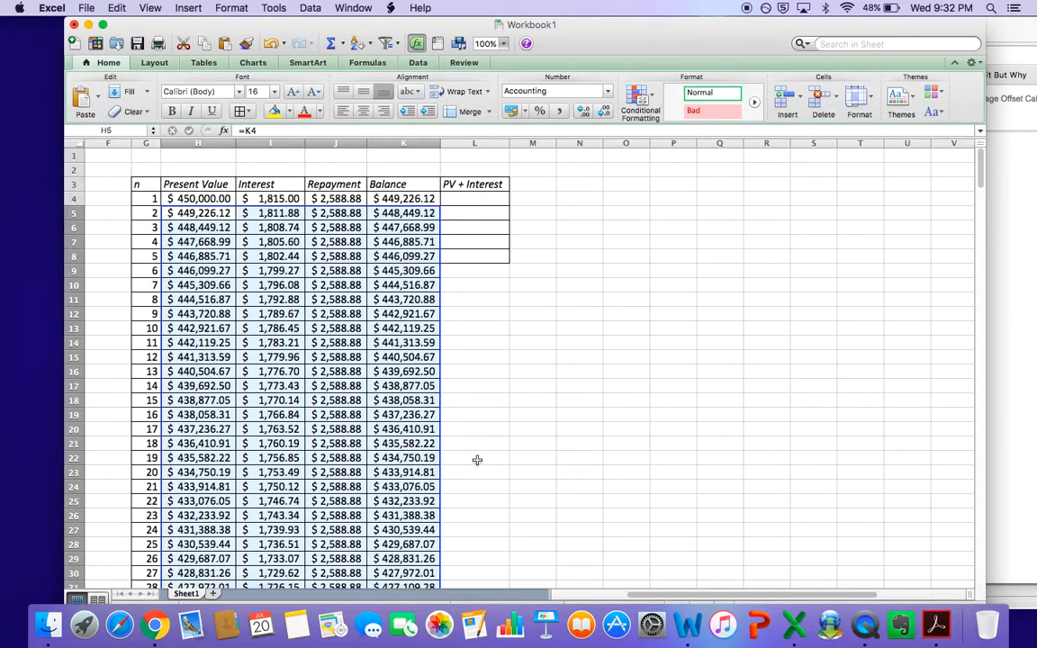
{"action": "scroll", "coordinate": [477, 459], "scroll_direction": "left", "scroll_amount": 5}
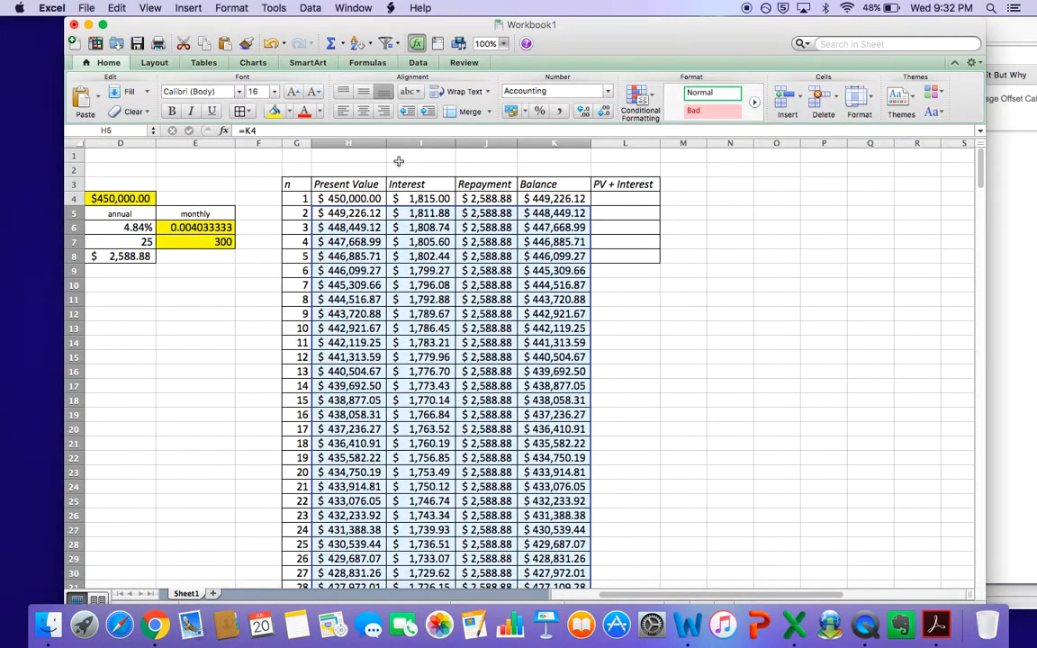
Highlight the schedule's entire Present Value and Balance columns together
{"action": "left_click", "coordinate": [680, 300]}
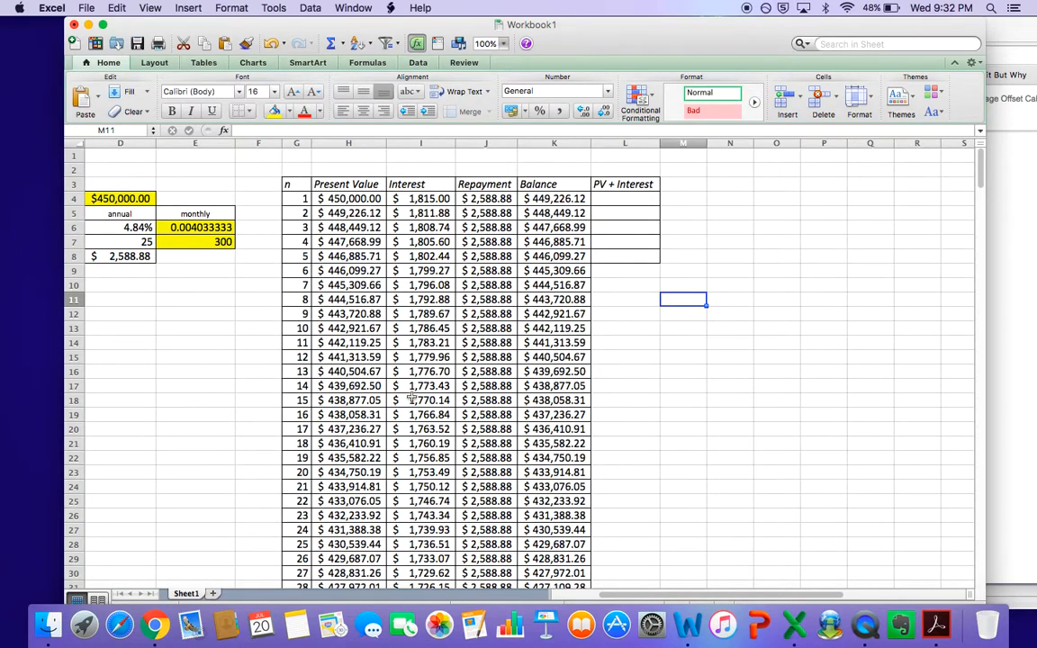
{"action": "left_click", "coordinate": [340, 144]}
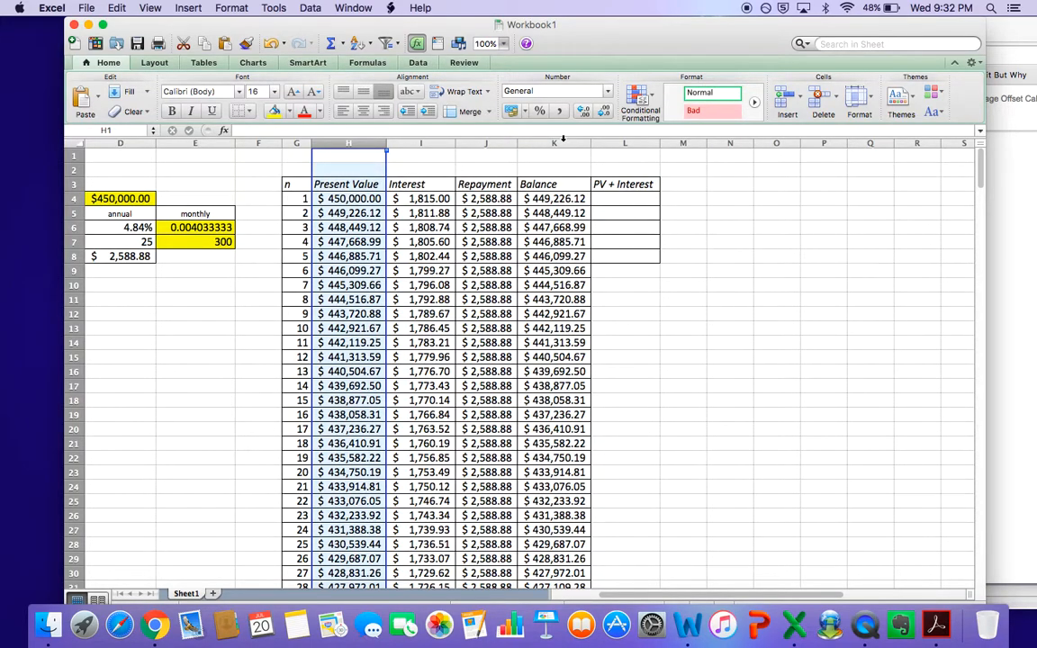
{"action": "left_click", "coordinate": [563, 141], "text": "super"}
{"action": "left_click", "coordinate": [649, 324]}
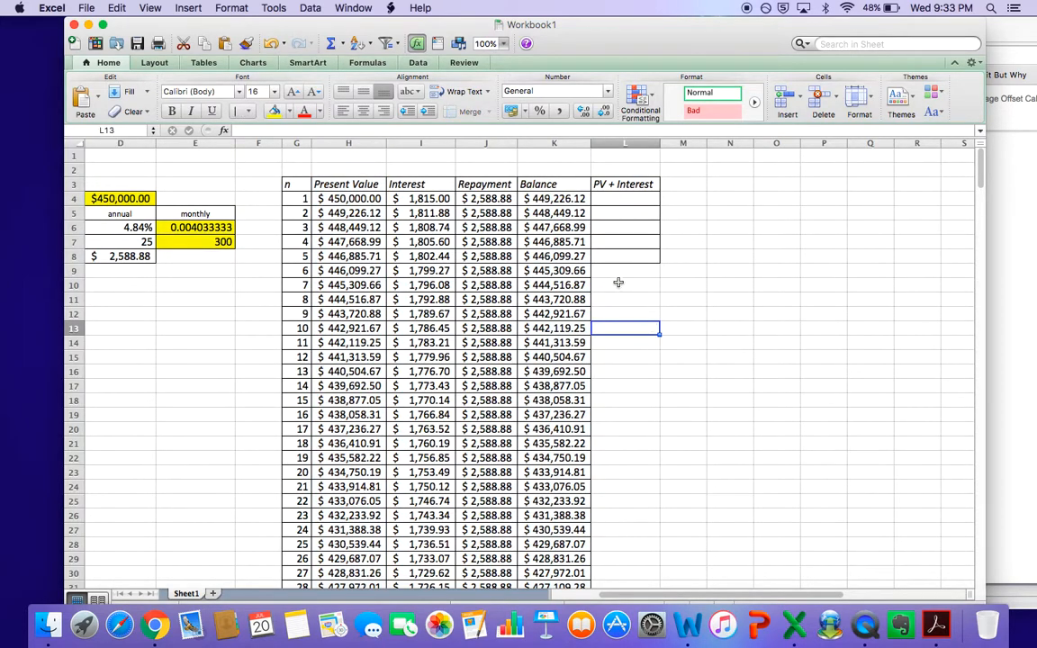
Enter the label Total Interest in B10, below the loan details
{"action": "scroll", "coordinate": [553, 299], "scroll_direction": "left", "scroll_amount": 3}
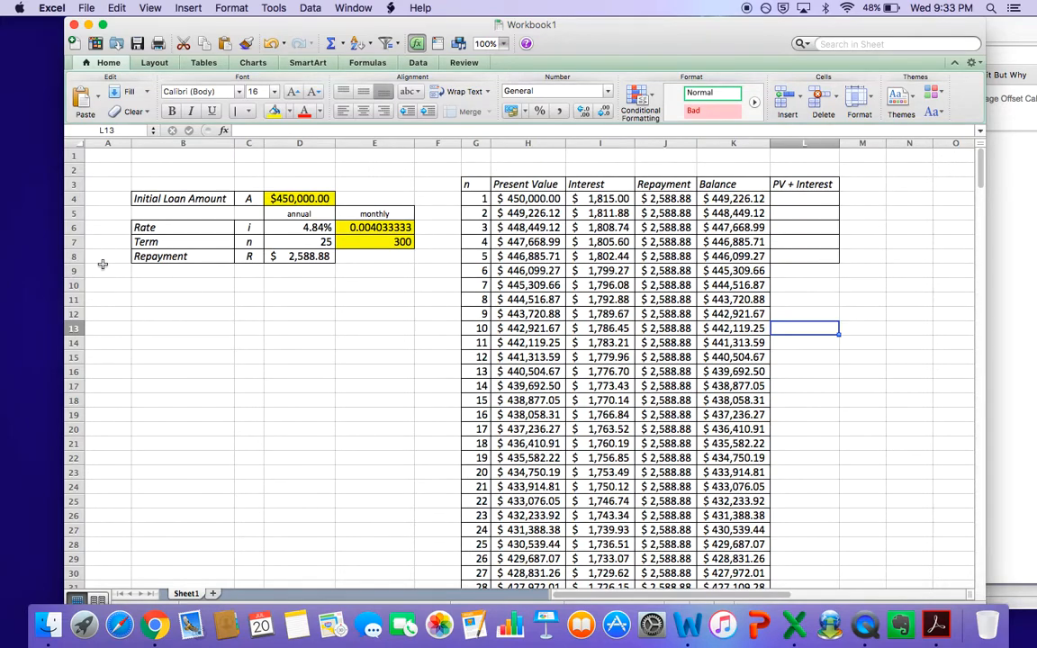
{"action": "left_click", "coordinate": [139, 286]}
{"action": "type", "text": "Toa"}
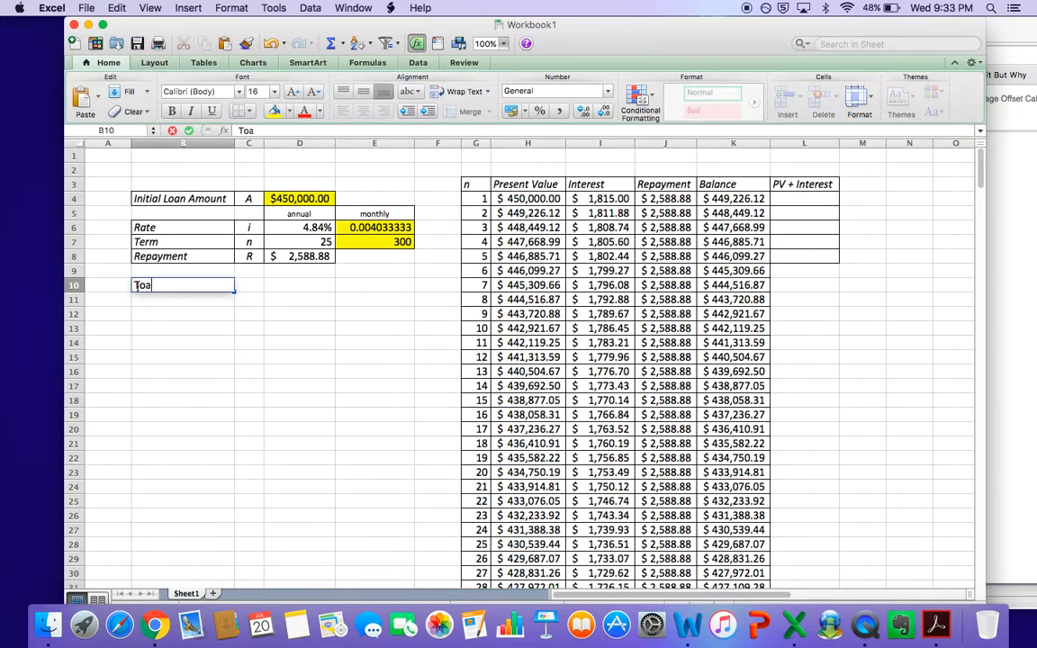
{"action": "type", "text": "t"}
{"action": "key", "text": "BackSpace"}
{"action": "key", "text": "BackSpace"}
{"action": "type", "text": "tal Intere"}
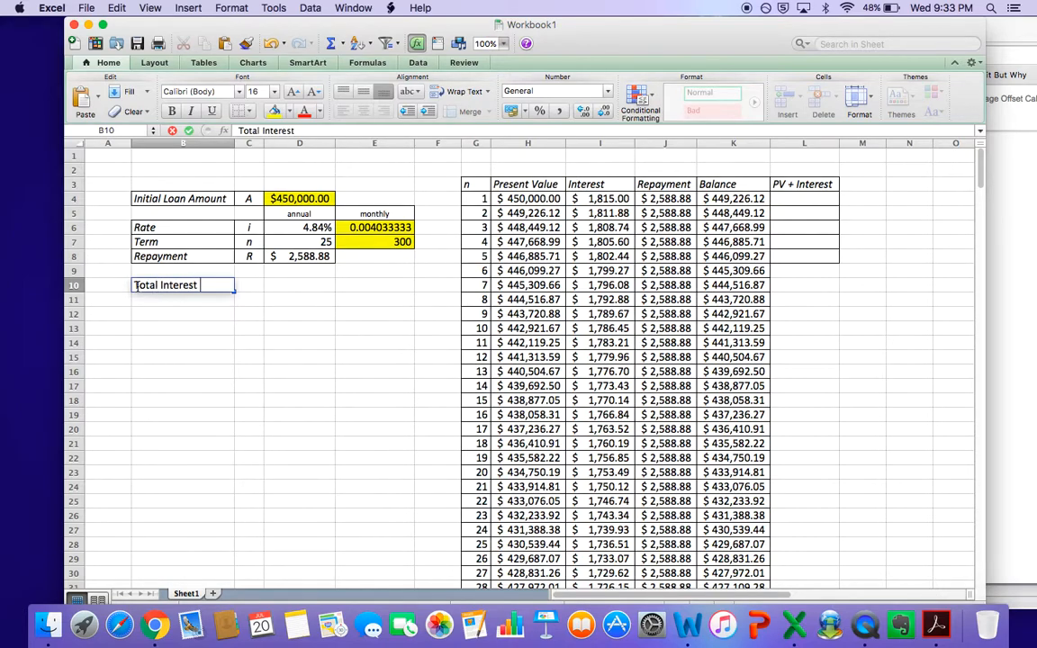
{"action": "type", "text": "st"}
{"action": "left_click", "coordinate": [180, 313]}
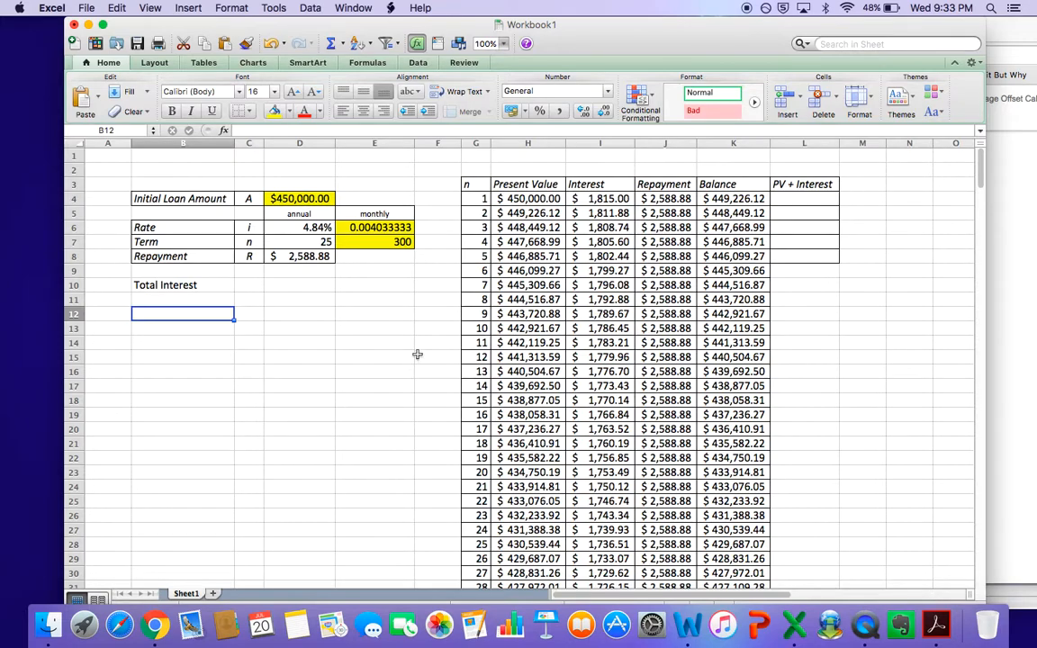
Enter the label Toatl Repaid in B11, directly beneath the Total Interest label
{"action": "left_click", "coordinate": [187, 296]}
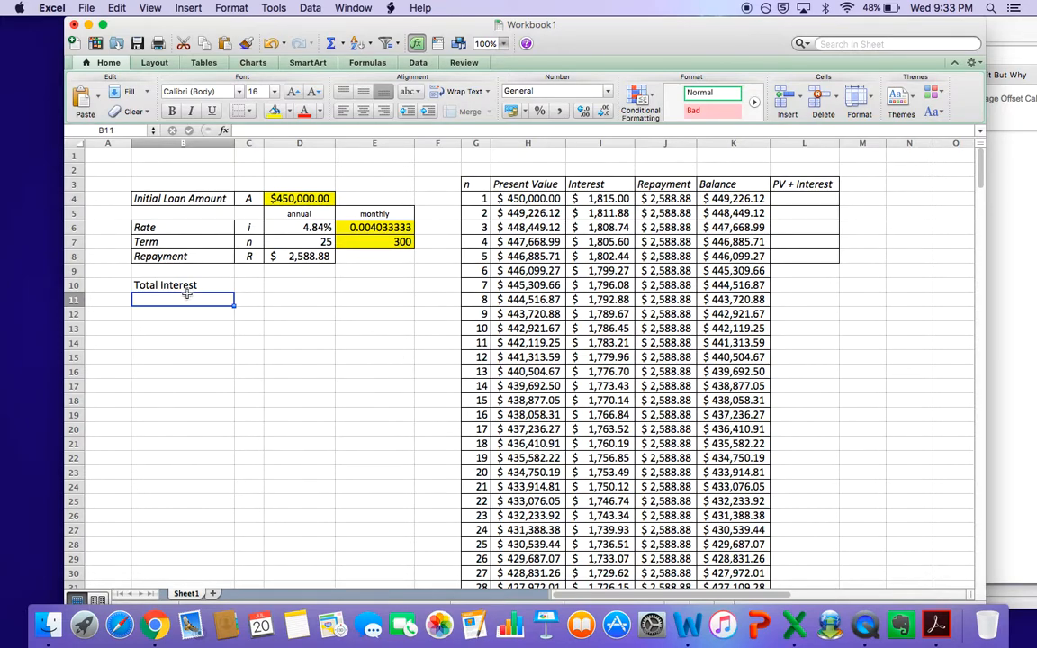
{"action": "type", "text": "Toatl Rep"}
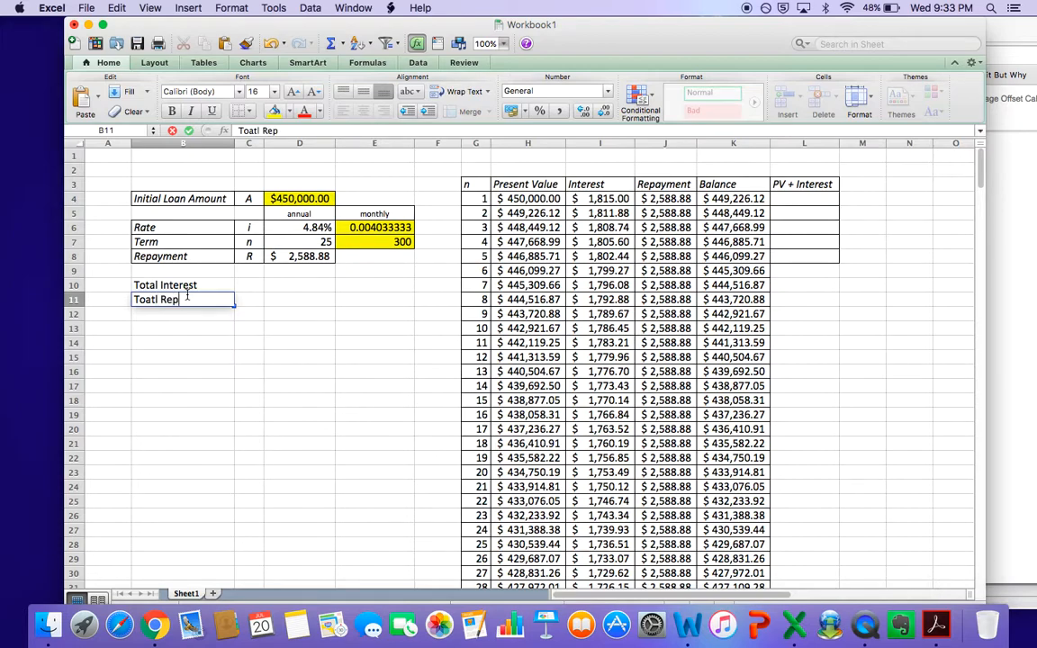
{"action": "type", "text": "aid"}
{"action": "left_click", "coordinate": [249, 342]}
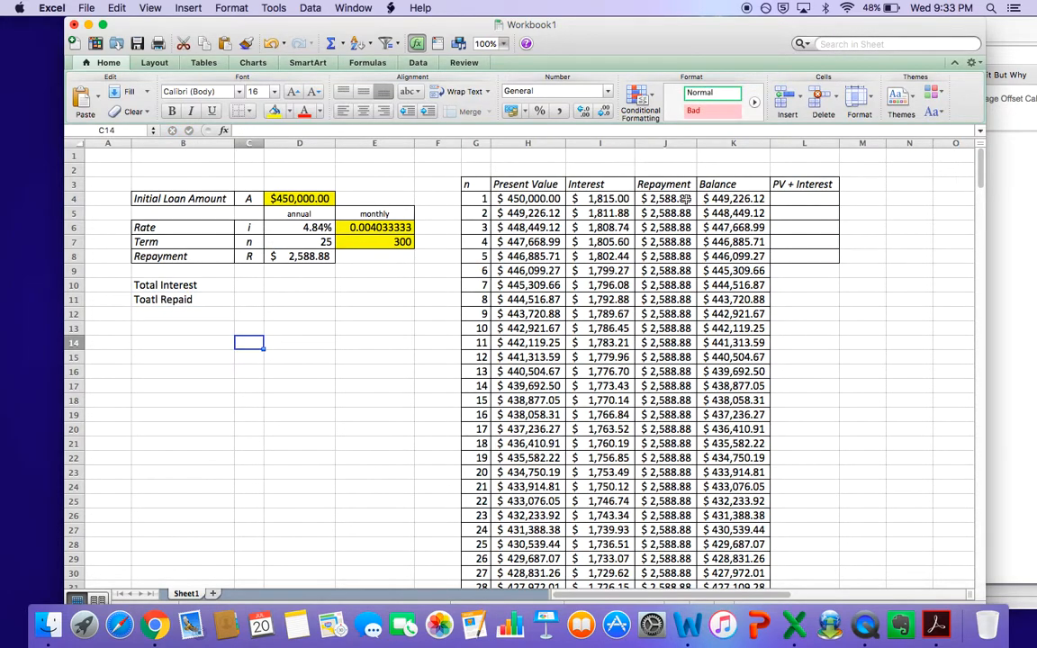
Calculate the total interest in D10 with =SUM(I4:I303) and check the formula's range
{"action": "left_click", "coordinate": [277, 286]}
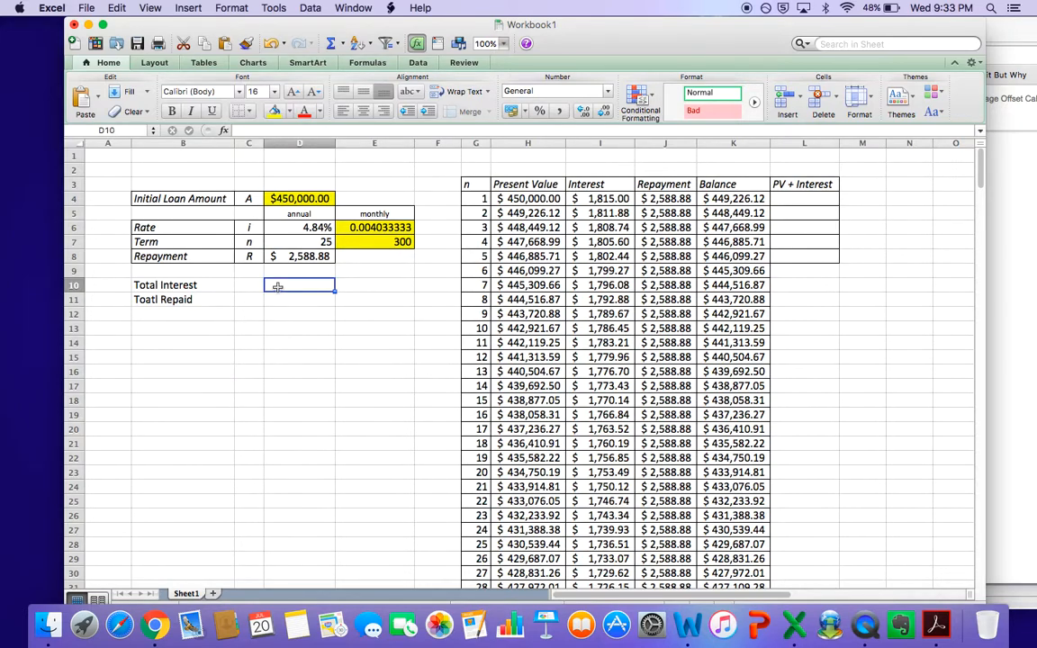
{"action": "type", "text": "=sum"}
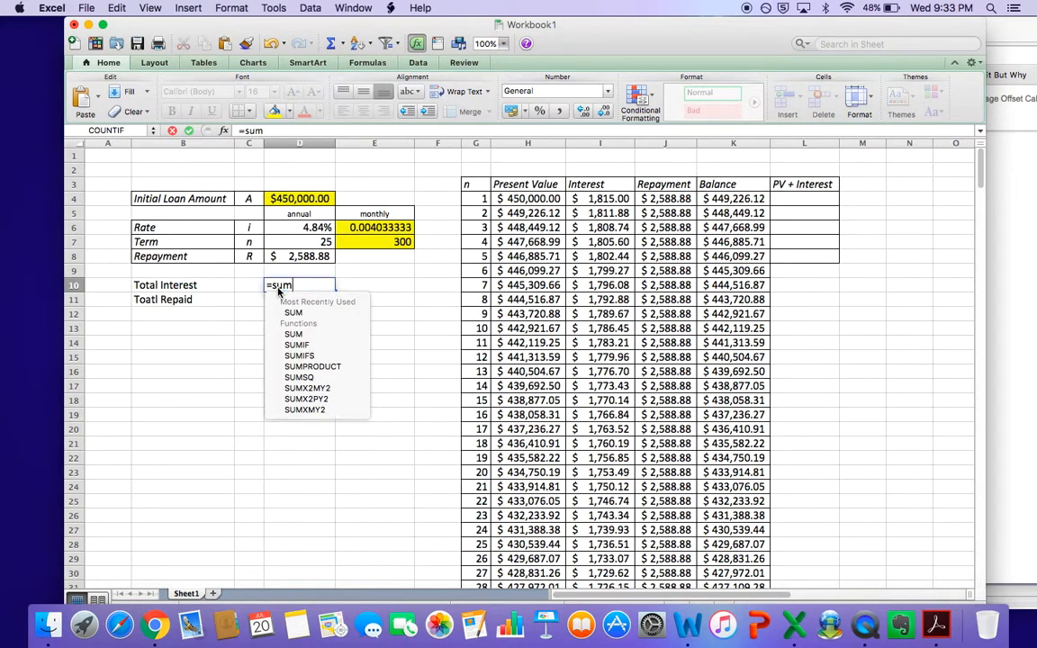
{"action": "type", "text": "("}
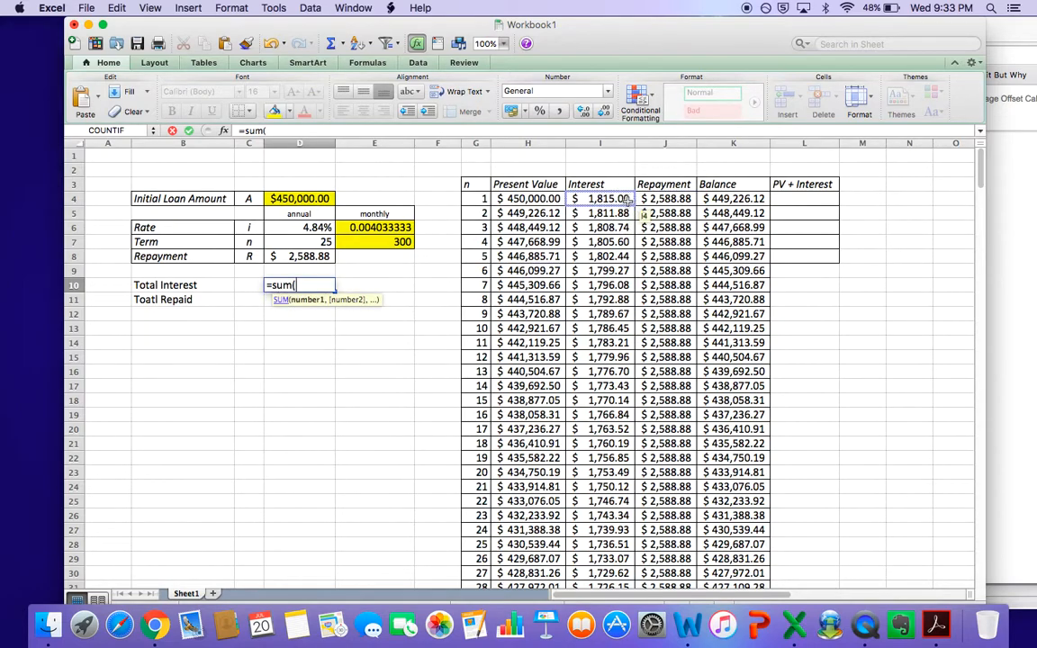
{"action": "left_click", "coordinate": [625, 198]}
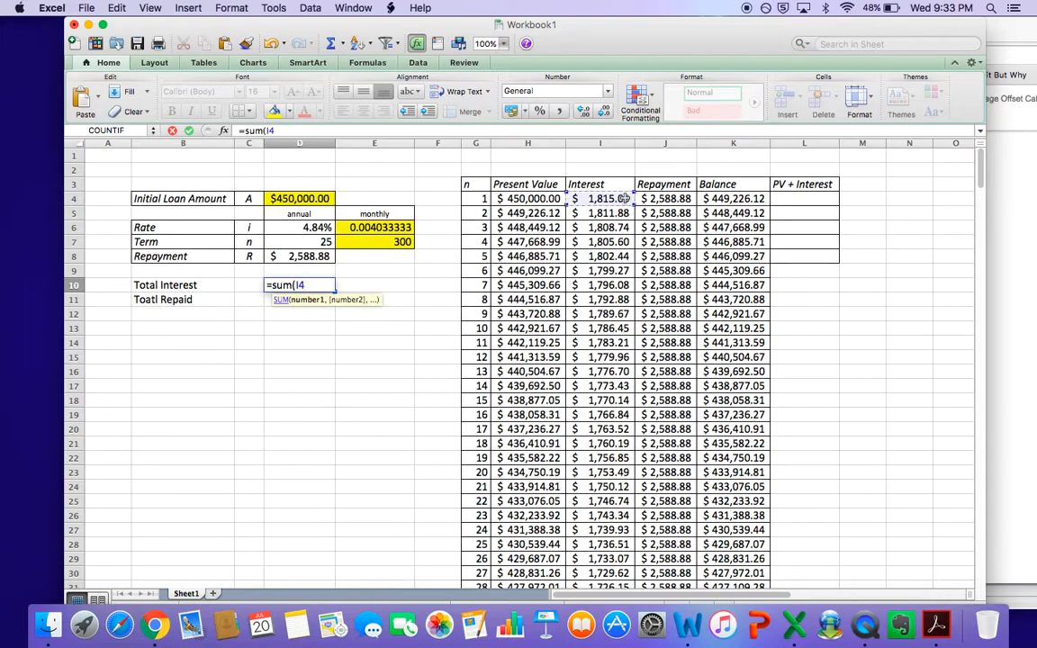
{"action": "key", "text": "super+shift+Down"}
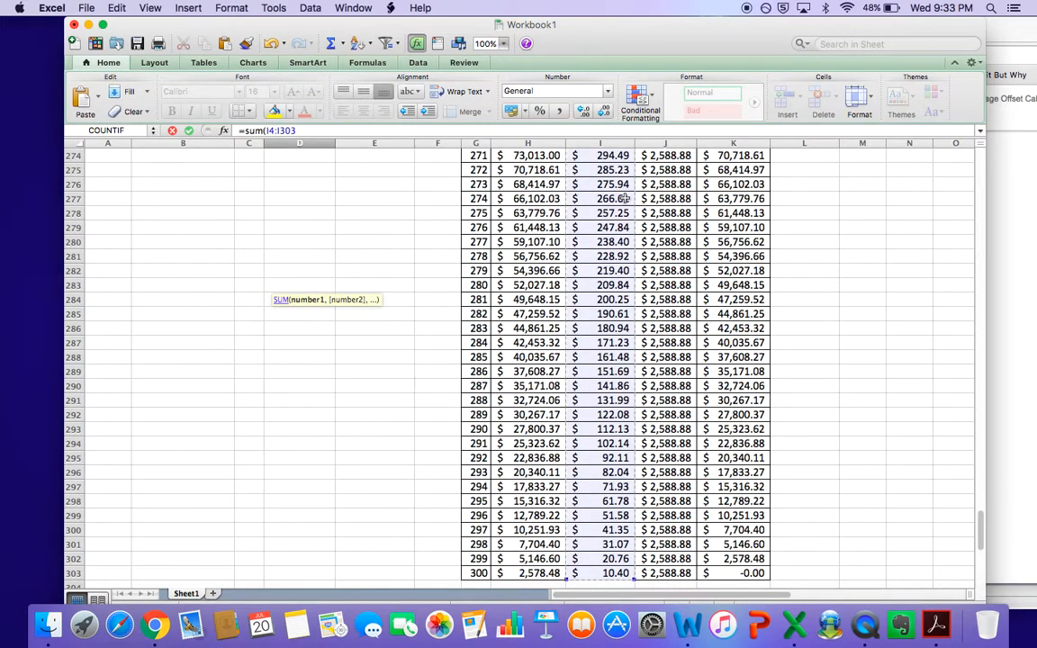
{"action": "key", "text": "Escape"}
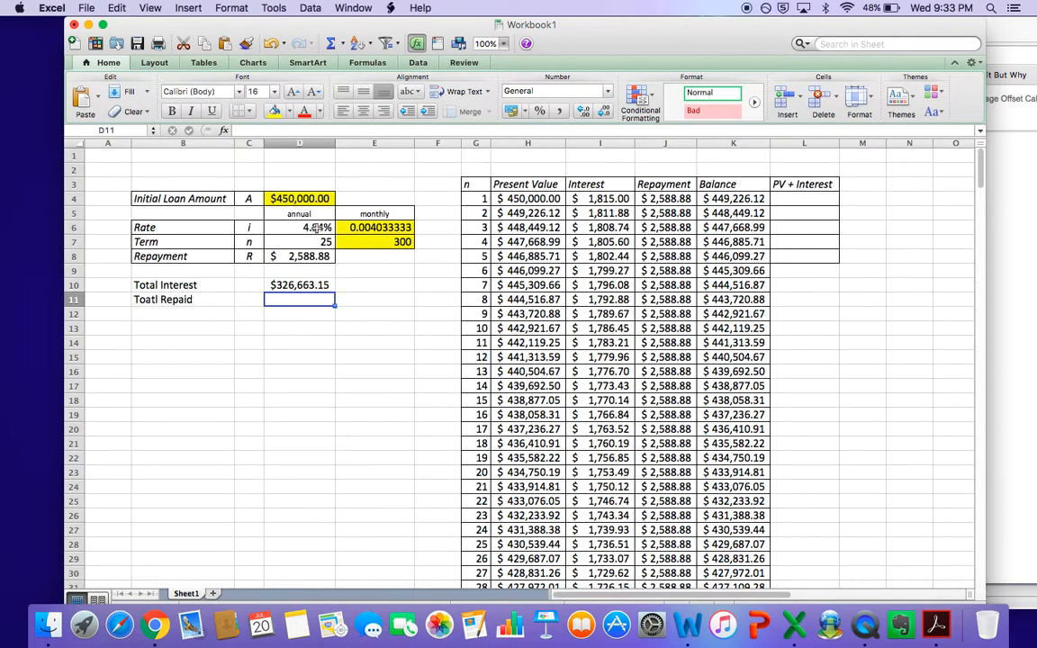
{"action": "double_click", "coordinate": [300, 284]}
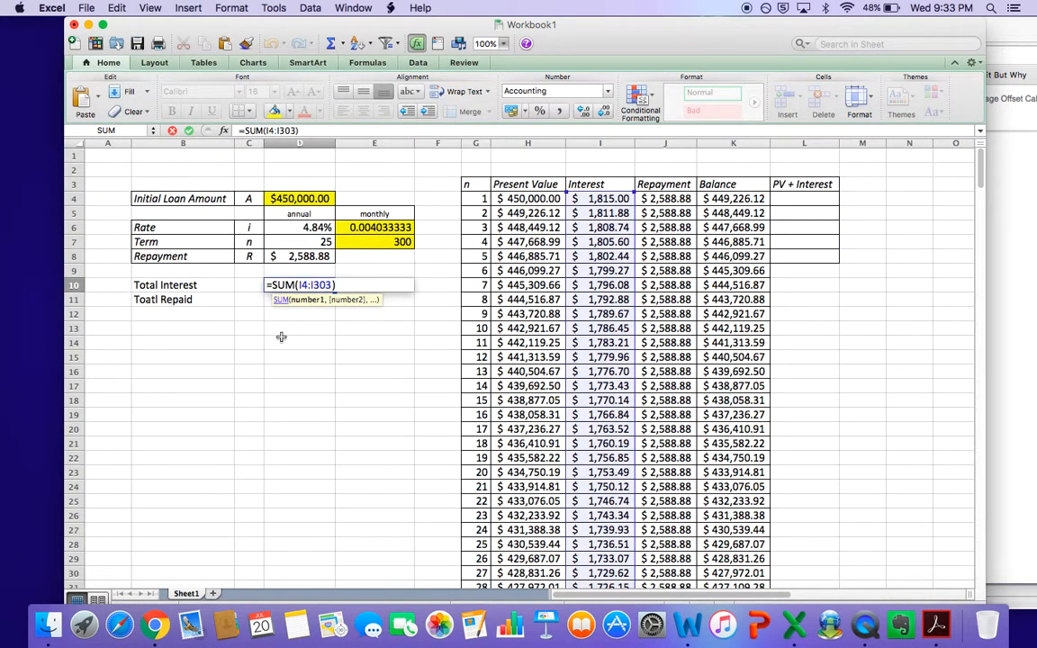
{"action": "key", "text": "Return"}
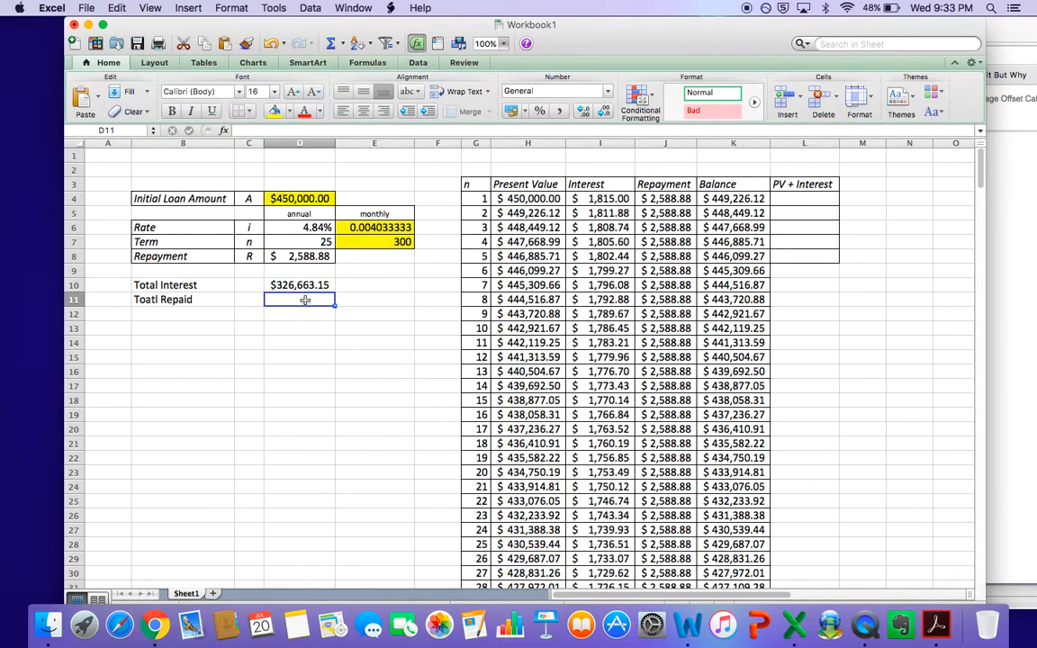
Calculate the total repaid in D11 as the monthly repayment times 300, using =D8*300
{"action": "type", "text": "="}
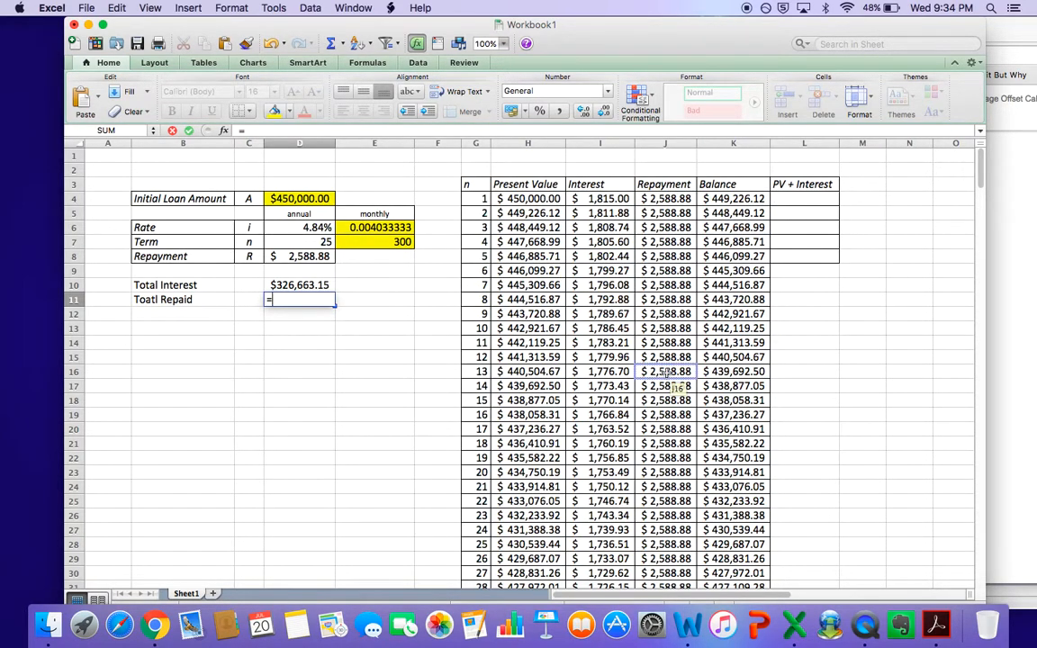
{"action": "left_click", "coordinate": [309, 261]}
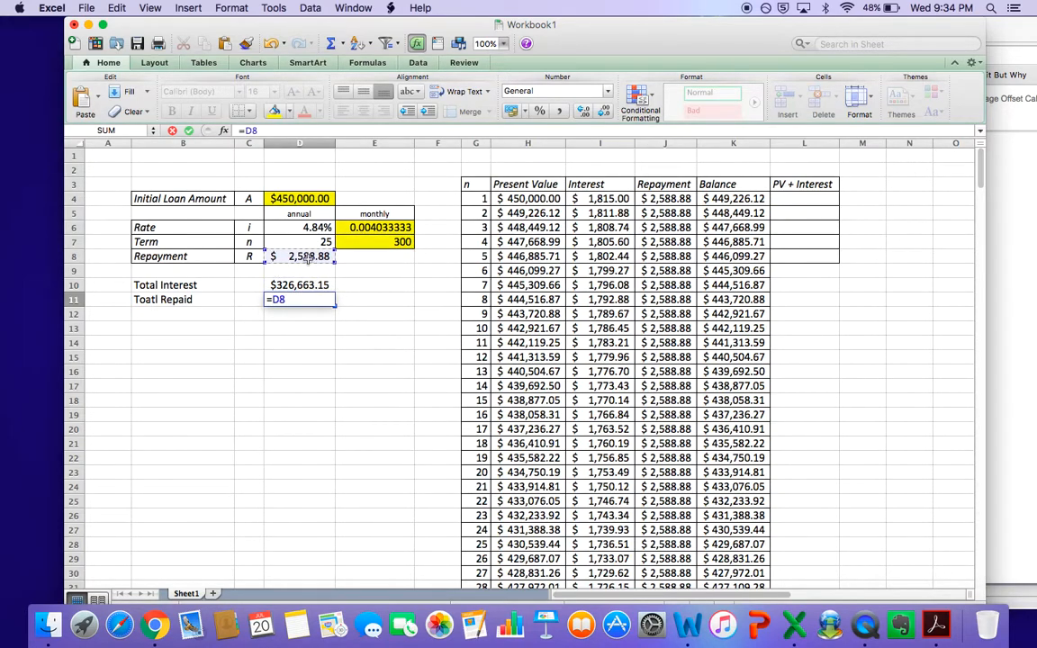
{"action": "type", "text": "*300"}
{"action": "left_click", "coordinate": [364, 338]}
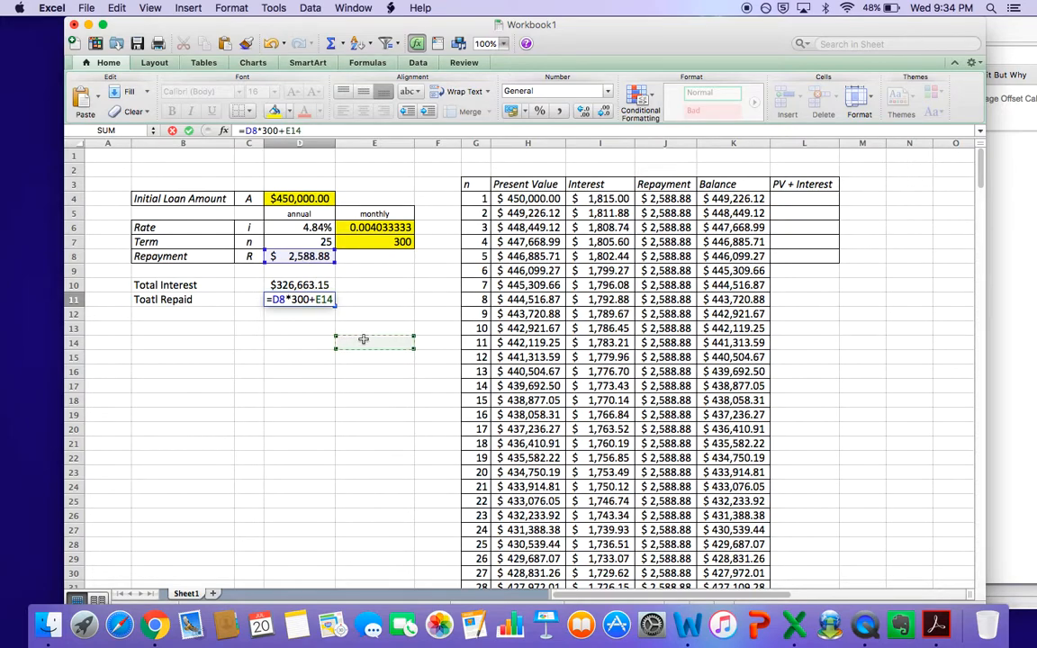
{"action": "key", "text": "BackSpace"}
{"action": "key", "text": "BackSpace"}
{"action": "key", "text": "BackSpace"}
{"action": "key", "text": "BackSpace"}
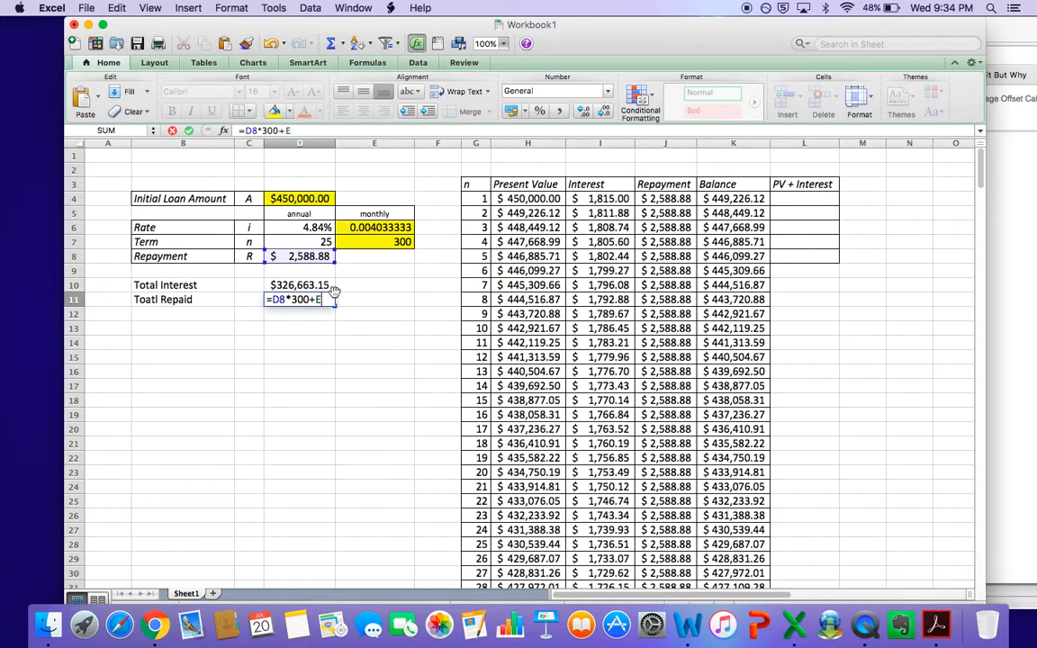
{"action": "key", "text": "Return"}
{"action": "left_click", "coordinate": [340, 334]}
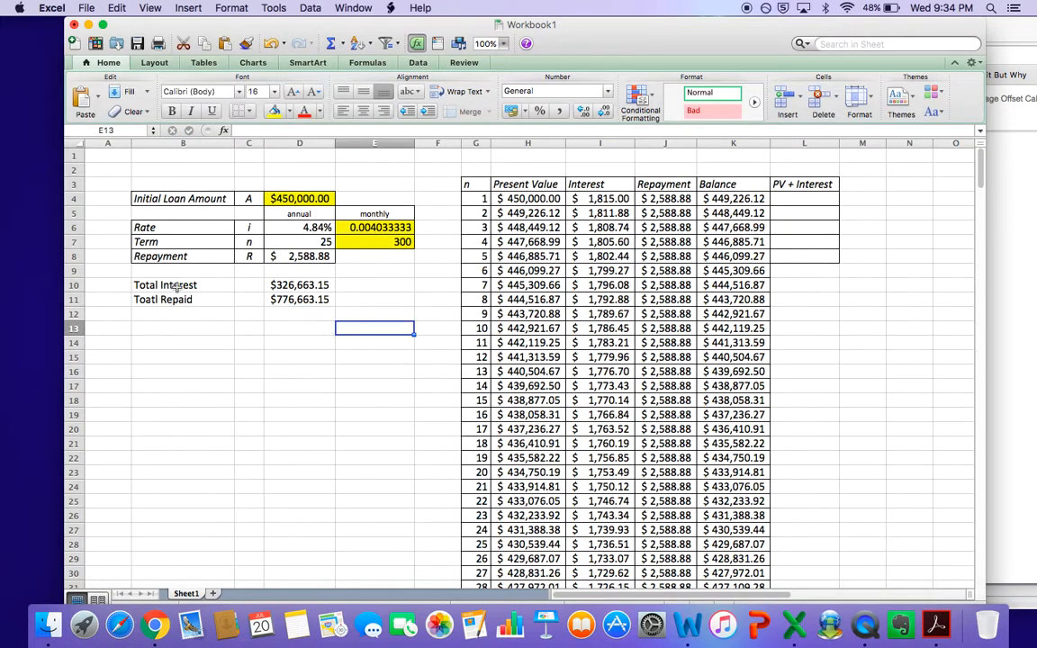
Add borders to all sides of the two total labels in B10:B11
{"action": "left_click_drag", "start_coordinate": [180, 285], "coordinate": [180, 300]}
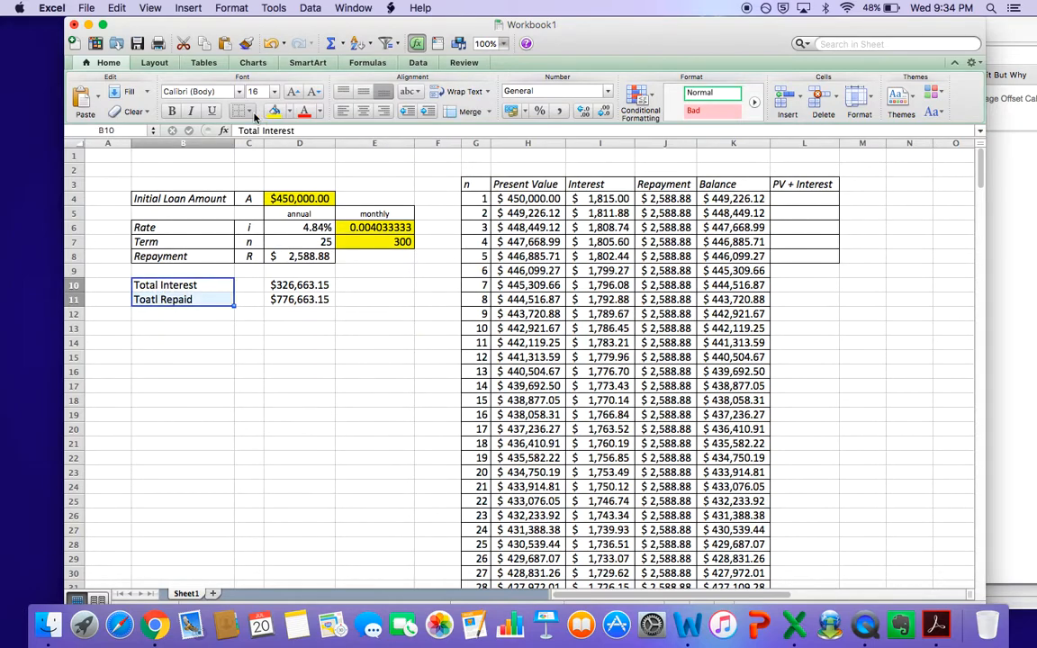
{"action": "left_click", "coordinate": [248, 111]}
{"action": "left_click", "coordinate": [253, 147]}
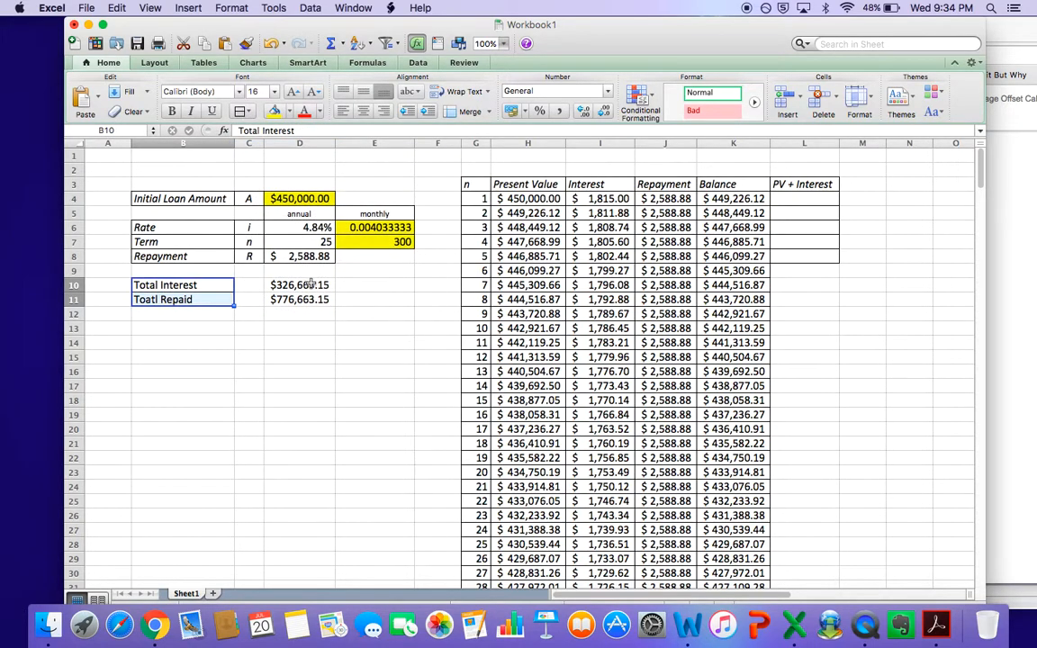
Add borders to all sides of the two total amounts in D10:D11
{"action": "left_click_drag", "start_coordinate": [288, 284], "coordinate": [288, 299]}
{"action": "left_click", "coordinate": [241, 110]}
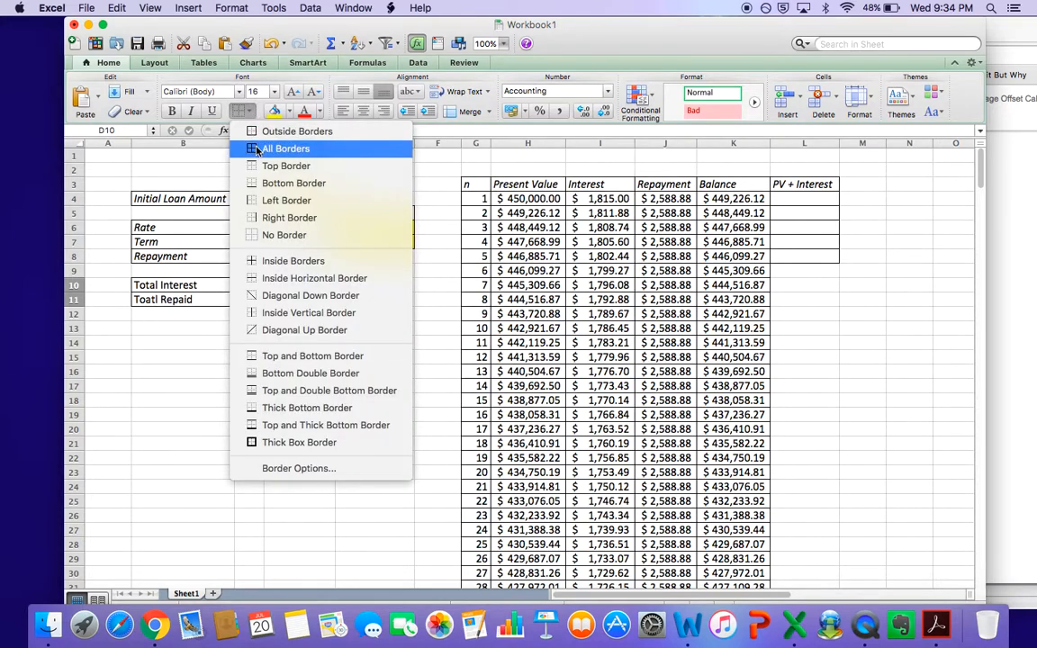
{"action": "left_click", "coordinate": [257, 148]}
{"action": "left_click", "coordinate": [369, 443]}
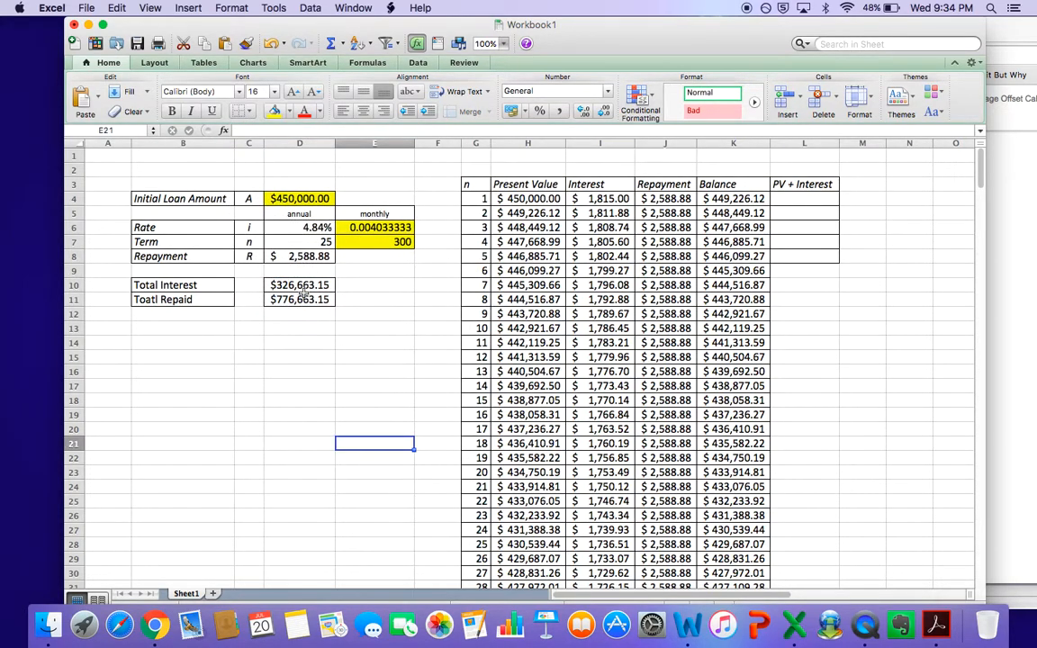
Compare the total interest and total repaid in D10:D11 with the Suncorp loan repayments calculator in Chrome, and review their formulas back in Excel
{"action": "left_click", "coordinate": [306, 302]}
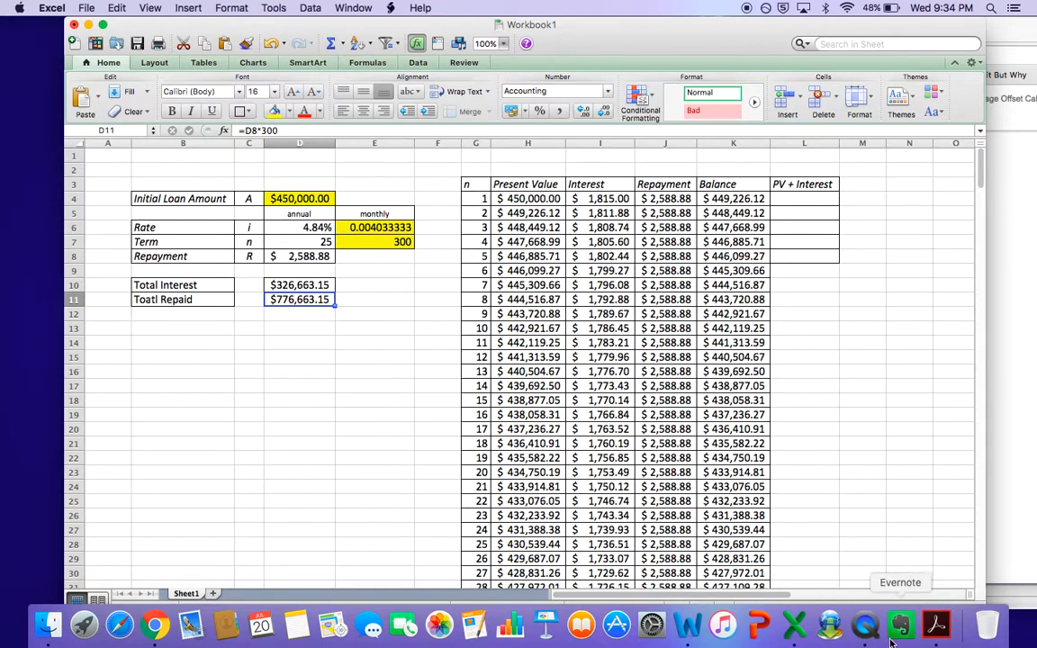
{"action": "left_click", "coordinate": [155, 624]}
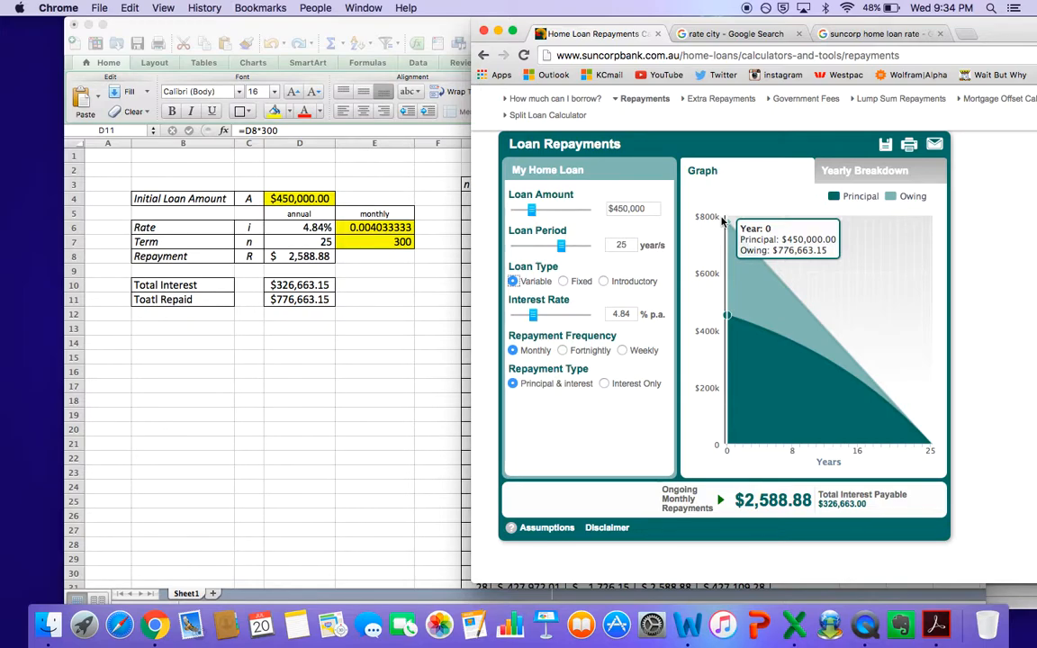
{"action": "left_click", "coordinate": [359, 349]}
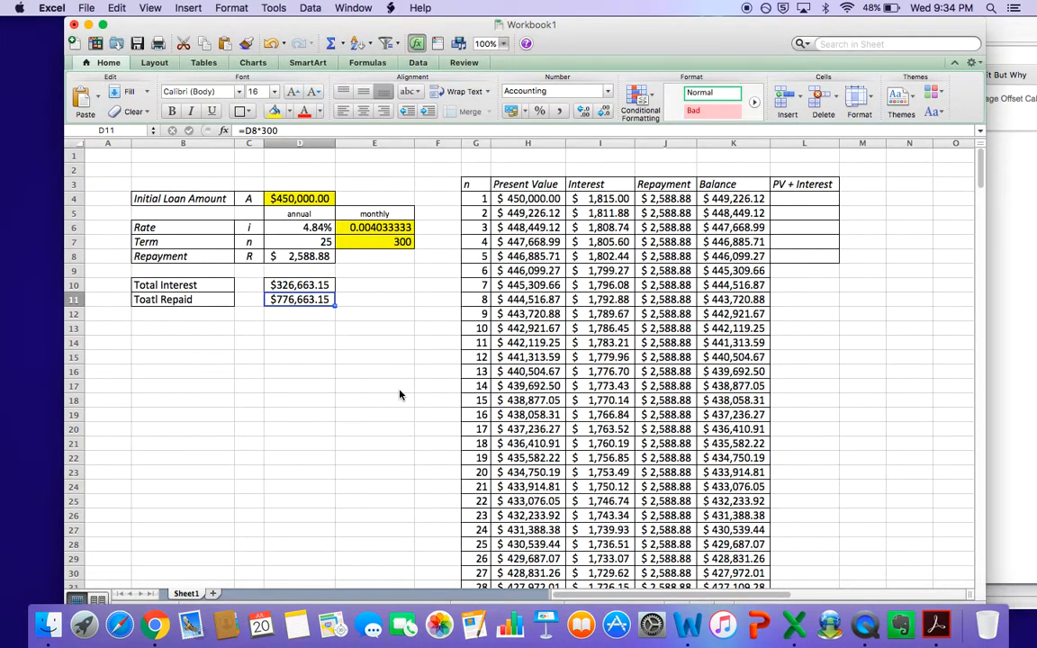
{"action": "left_click", "coordinate": [299, 285]}
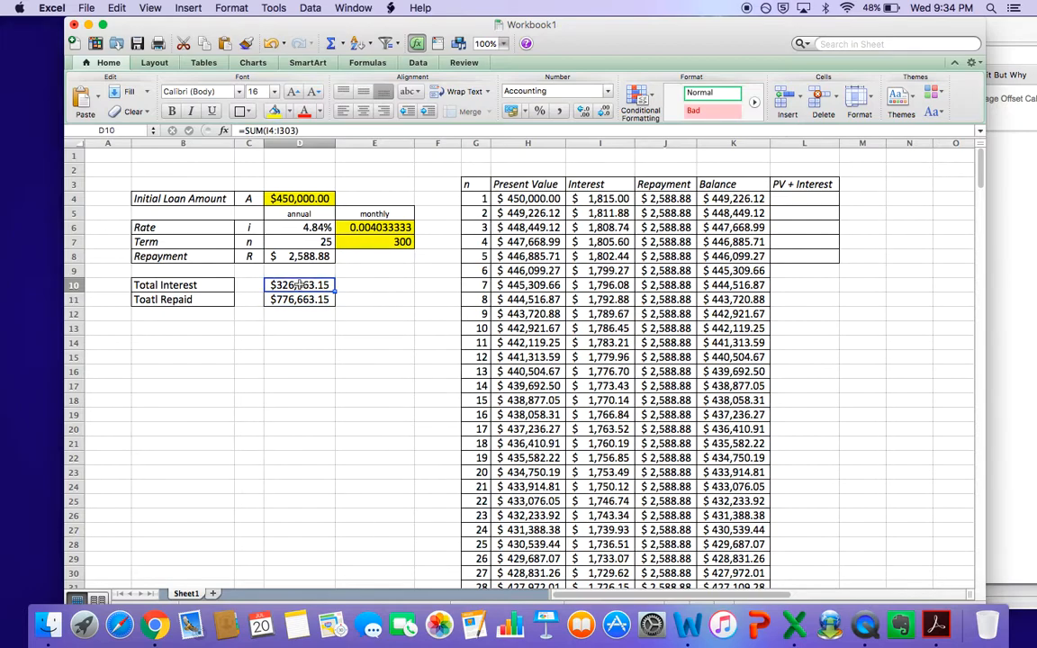
{"action": "left_click", "coordinate": [303, 200]}
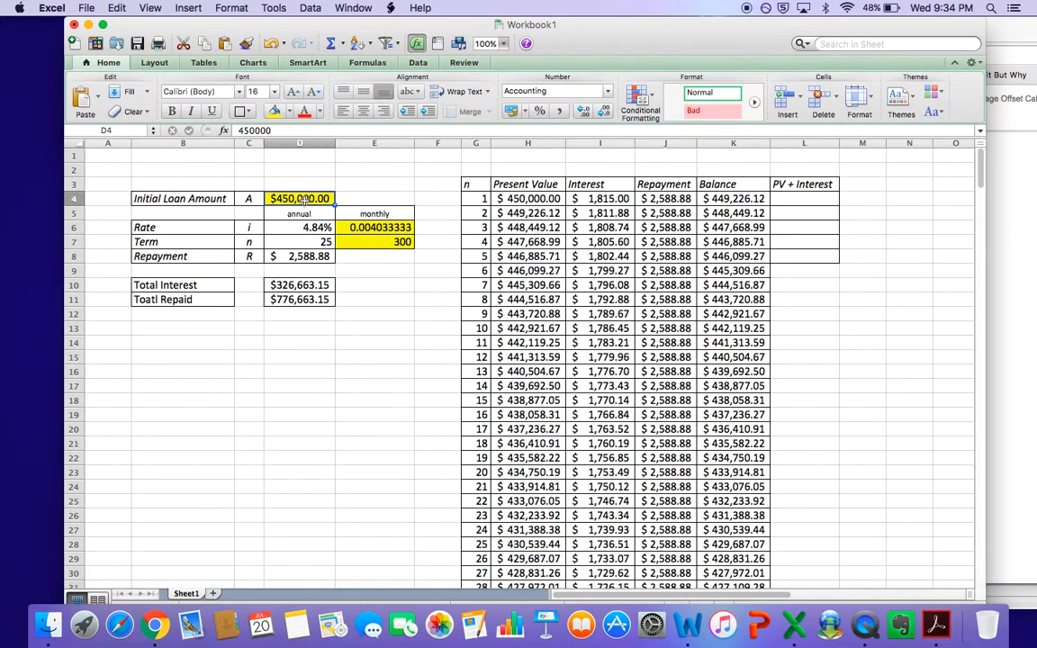
{"action": "left_click", "coordinate": [313, 285]}
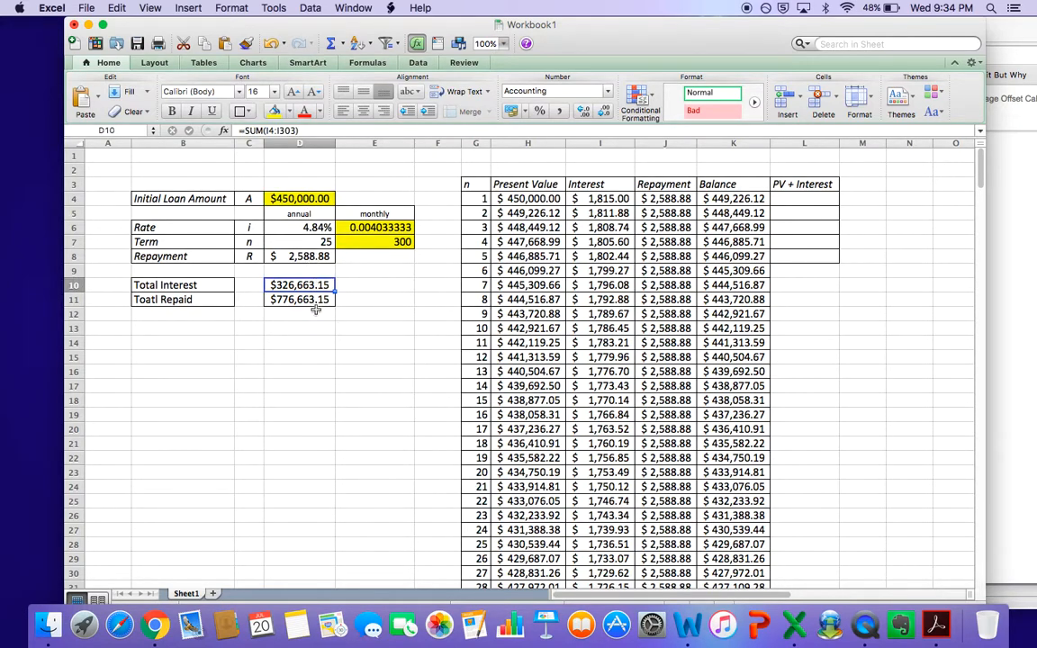
{"action": "left_click", "coordinate": [313, 298]}
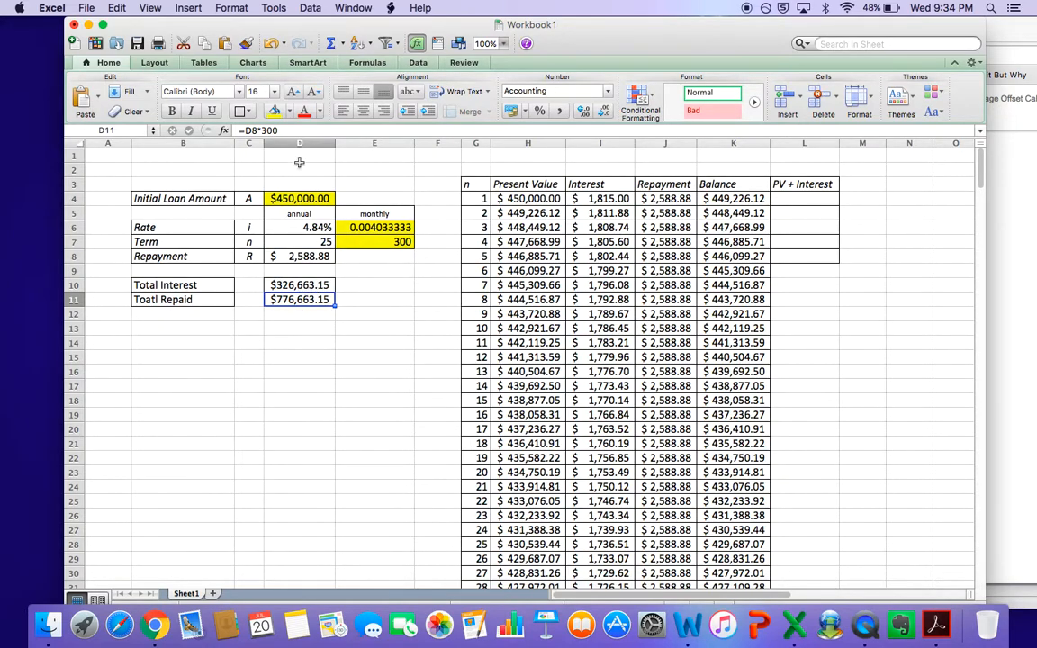
Calculate total interest as a share of the total repaid in D13, using =D10/D11
{"action": "left_click", "coordinate": [290, 331]}
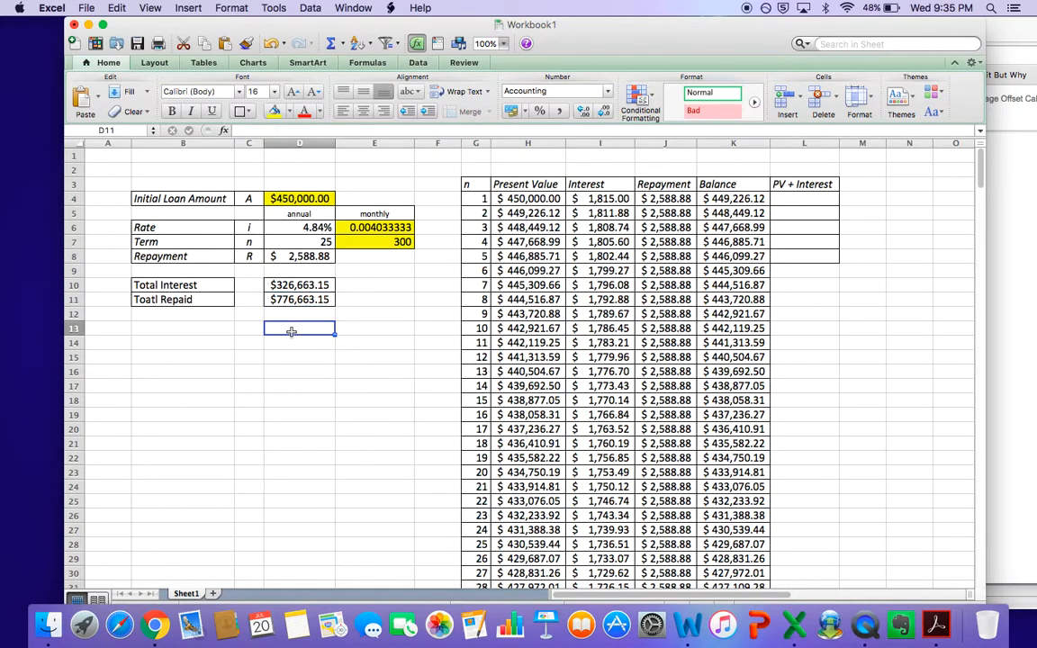
{"action": "type", "text": "="}
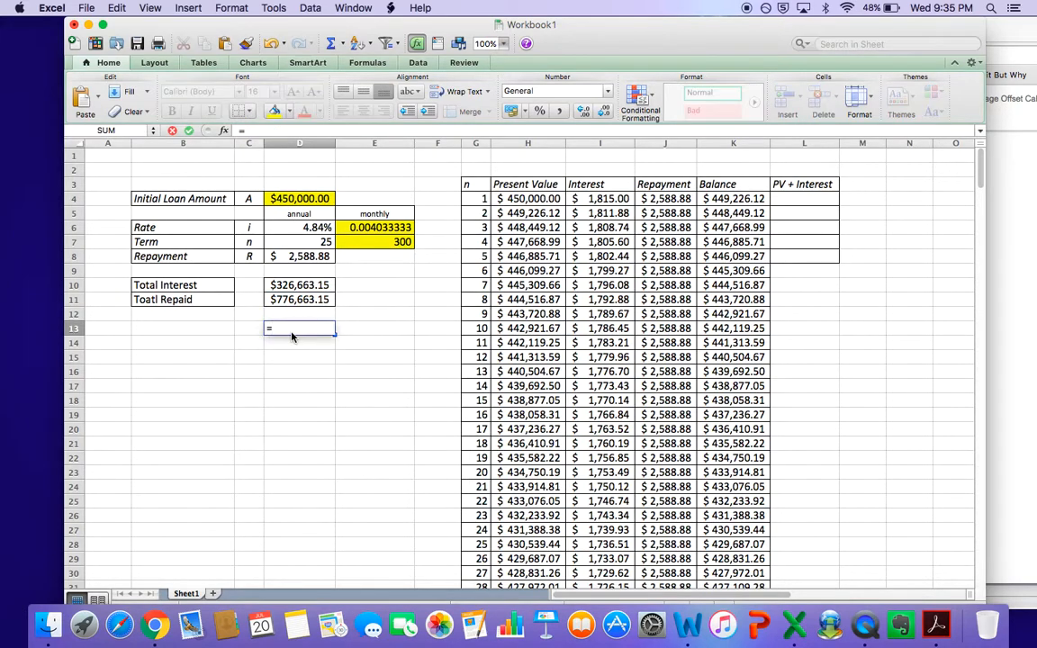
{"action": "left_click", "coordinate": [290, 284]}
{"action": "type", "text": "/"}
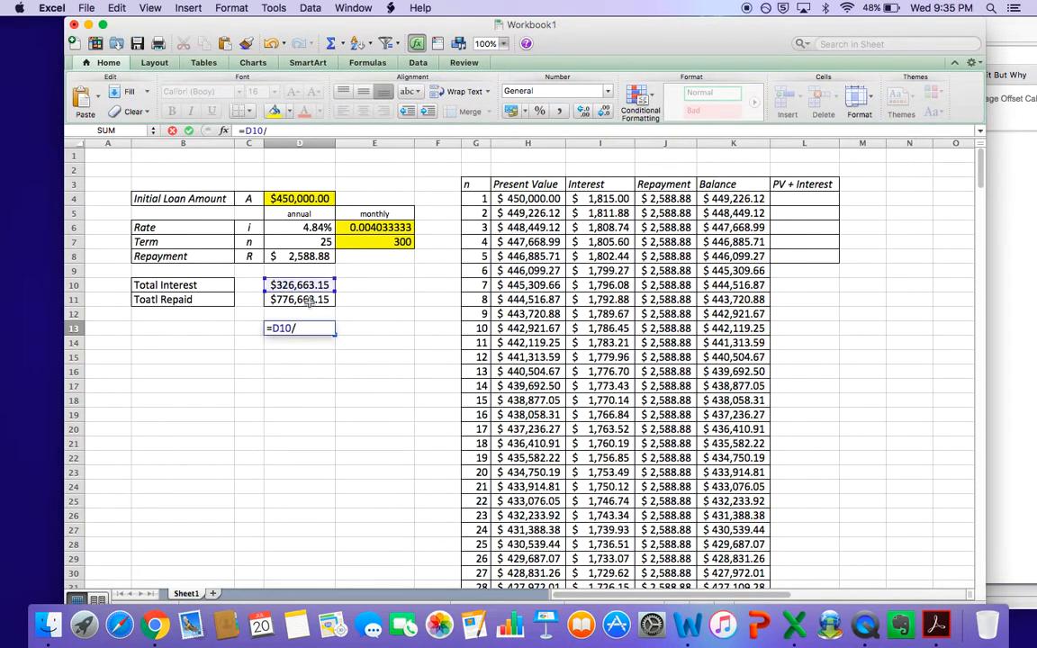
{"action": "left_click", "coordinate": [309, 302]}
{"action": "key", "text": "Return"}
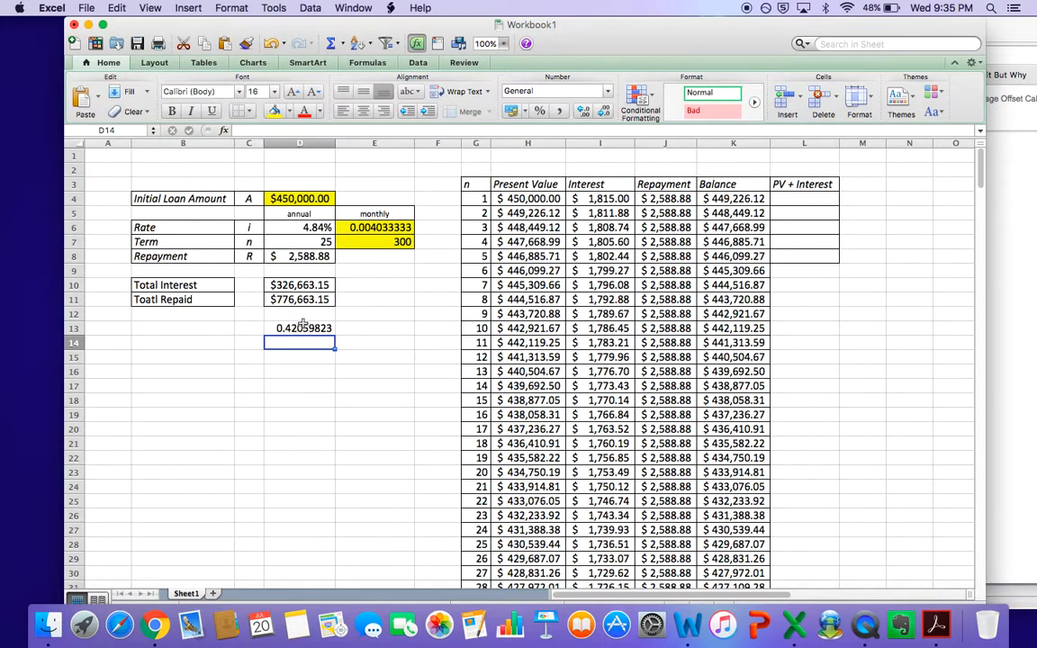
Enter the label Int/Repay in B13 for the interest ratio
{"action": "left_click", "coordinate": [191, 329]}
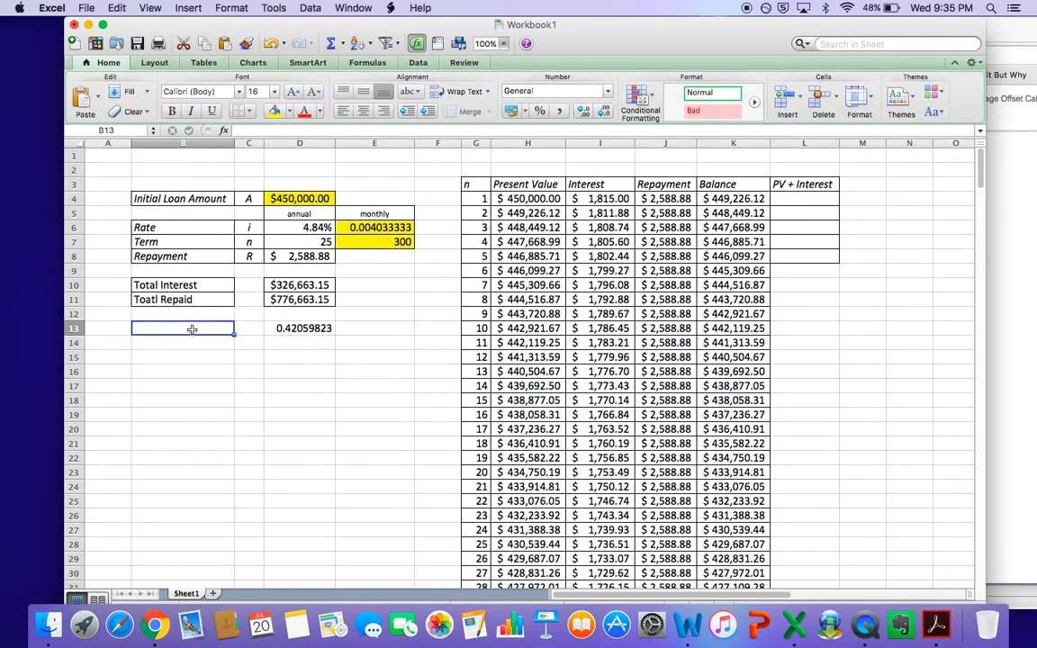
{"action": "type", "text": "Int/Re"}
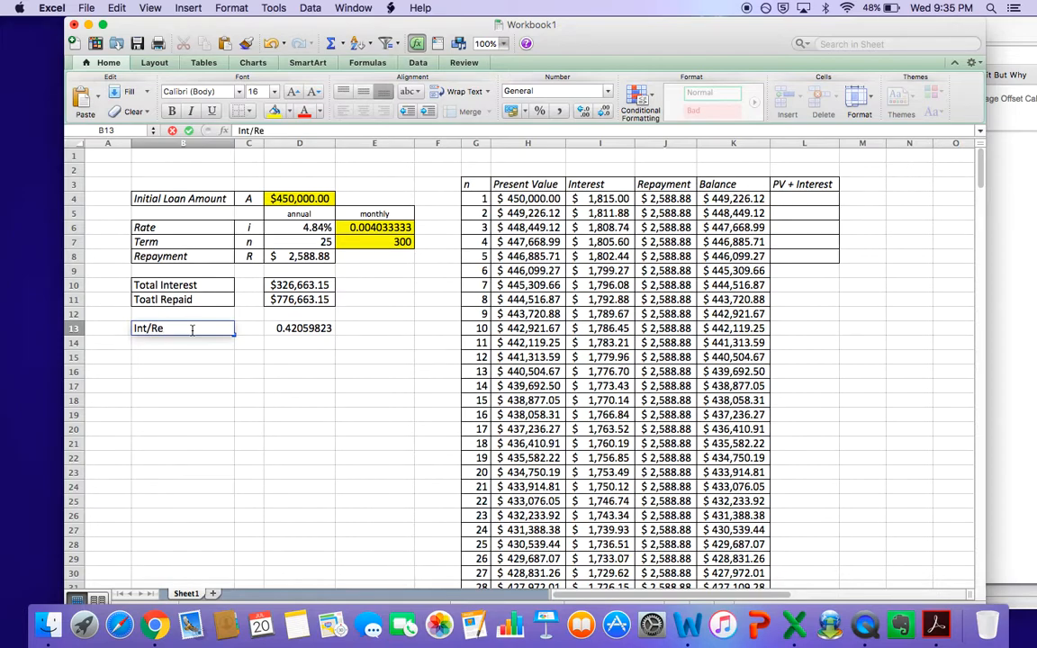
{"action": "type", "text": "pay"}
{"action": "key", "text": "Return"}
Format the Int/Repay ratio in D13 as a percentage
{"action": "left_click", "coordinate": [304, 327]}
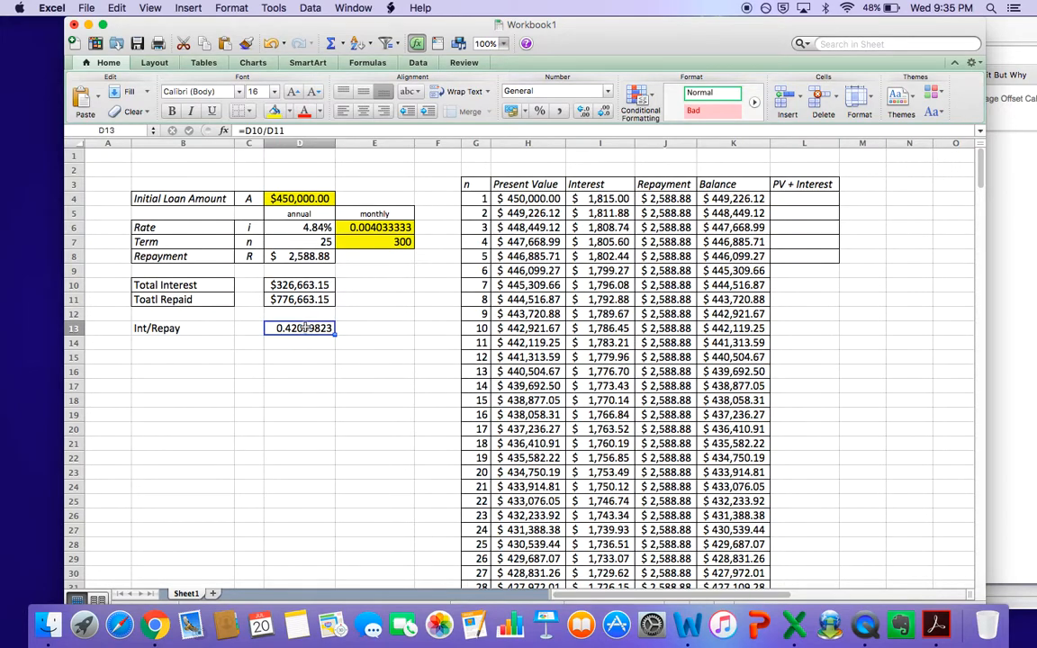
{"action": "left_click", "coordinate": [539, 109]}
{"action": "left_click", "coordinate": [279, 409]}
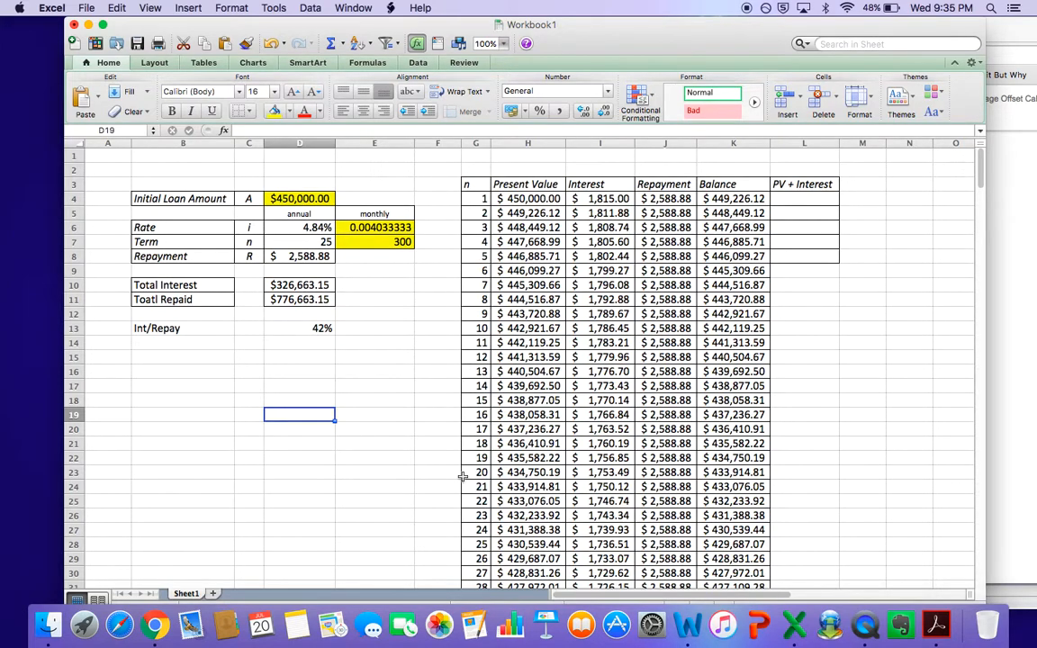
{"action": "left_click", "coordinate": [340, 412]}
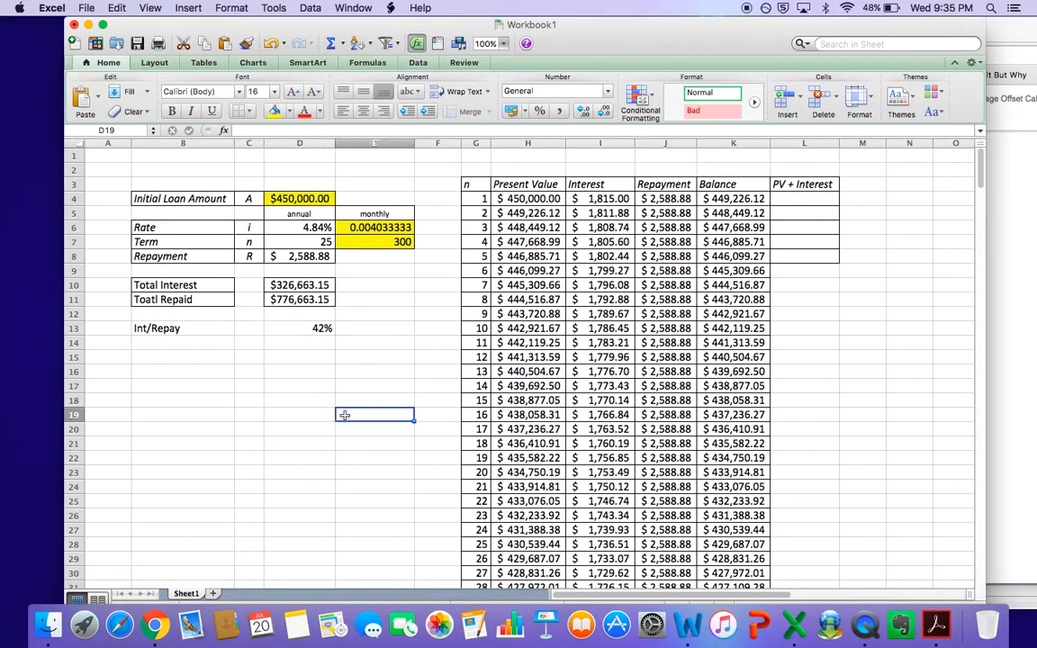
{"action": "left_click", "coordinate": [322, 330]}
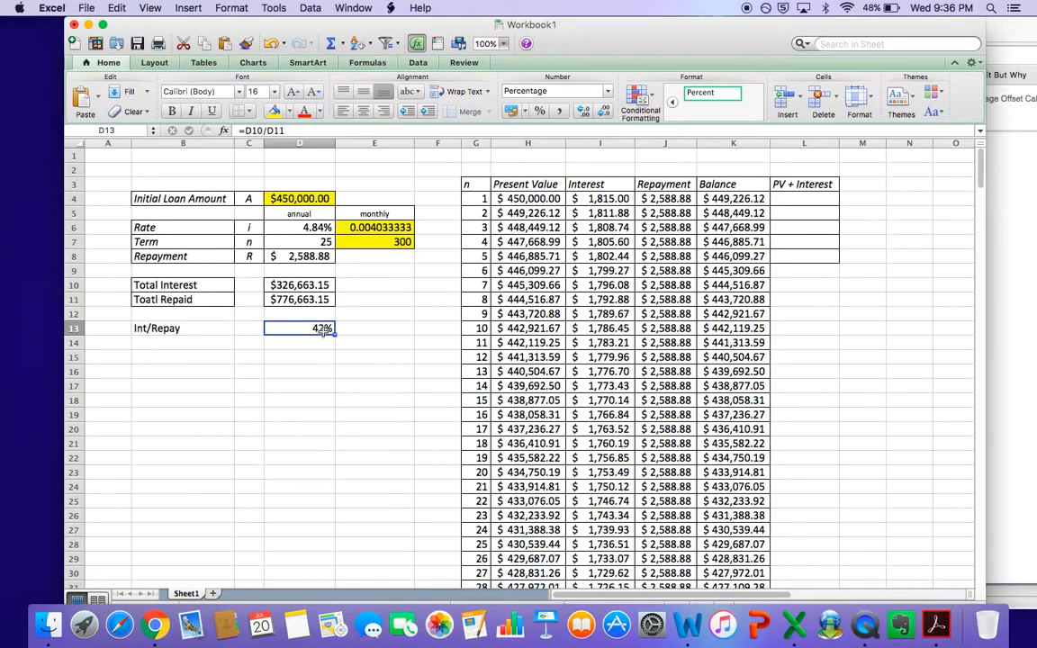
{"action": "left_click", "coordinate": [316, 342]}
{"action": "left_click", "coordinate": [310, 329]}
{"action": "left_click", "coordinate": [377, 332]}
{"action": "left_click", "coordinate": [288, 332]}
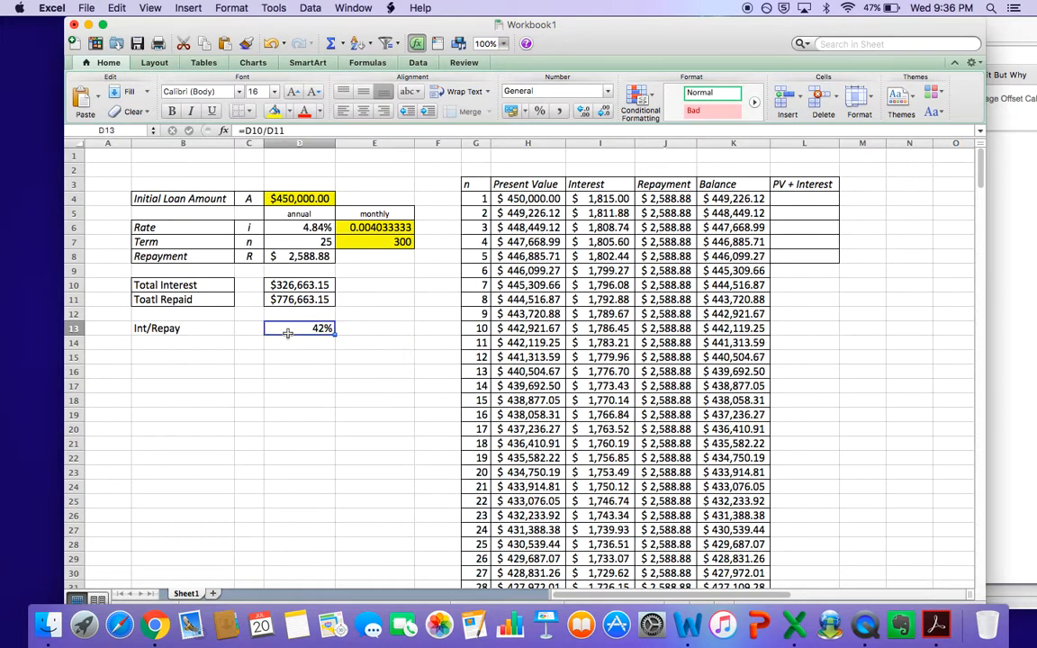
{"action": "left_click", "coordinate": [340, 411]}
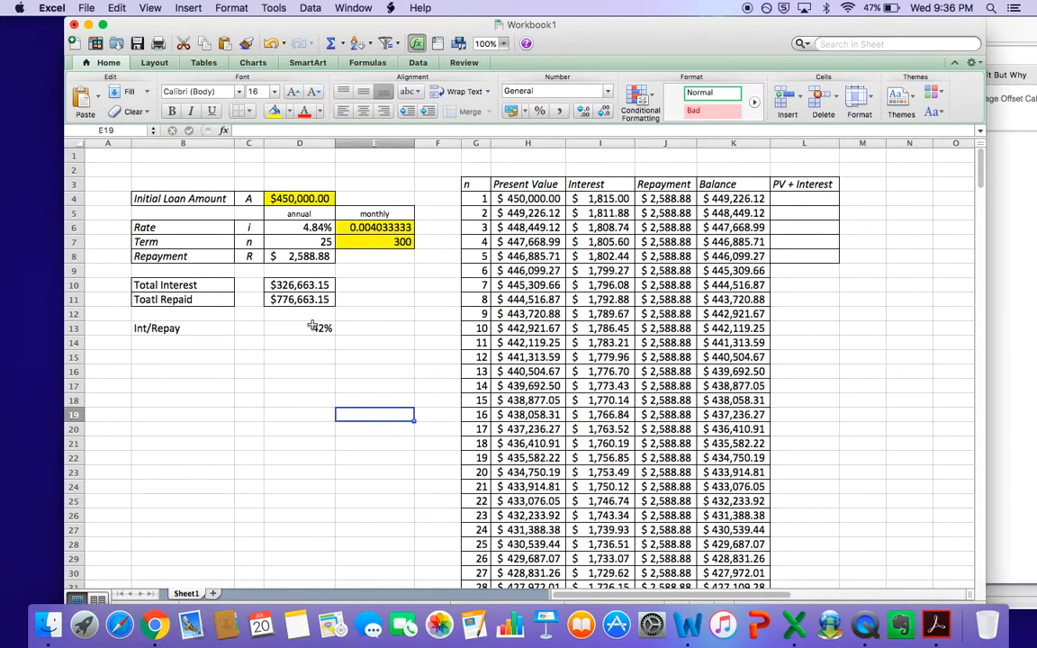
{"action": "left_click", "coordinate": [279, 329]}
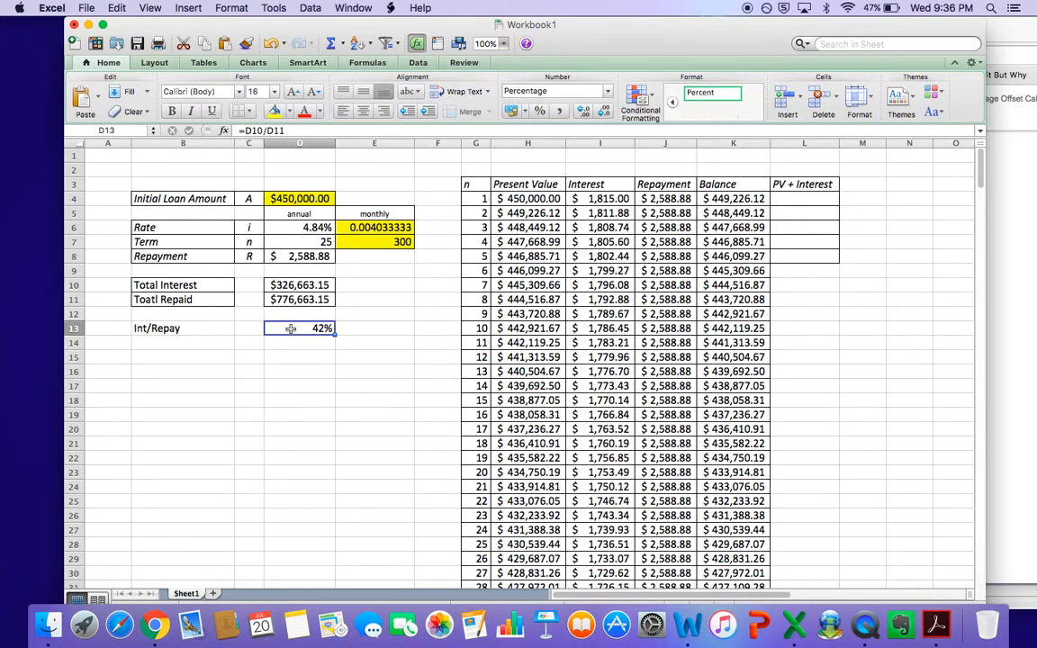
{"action": "left_click", "coordinate": [310, 400]}
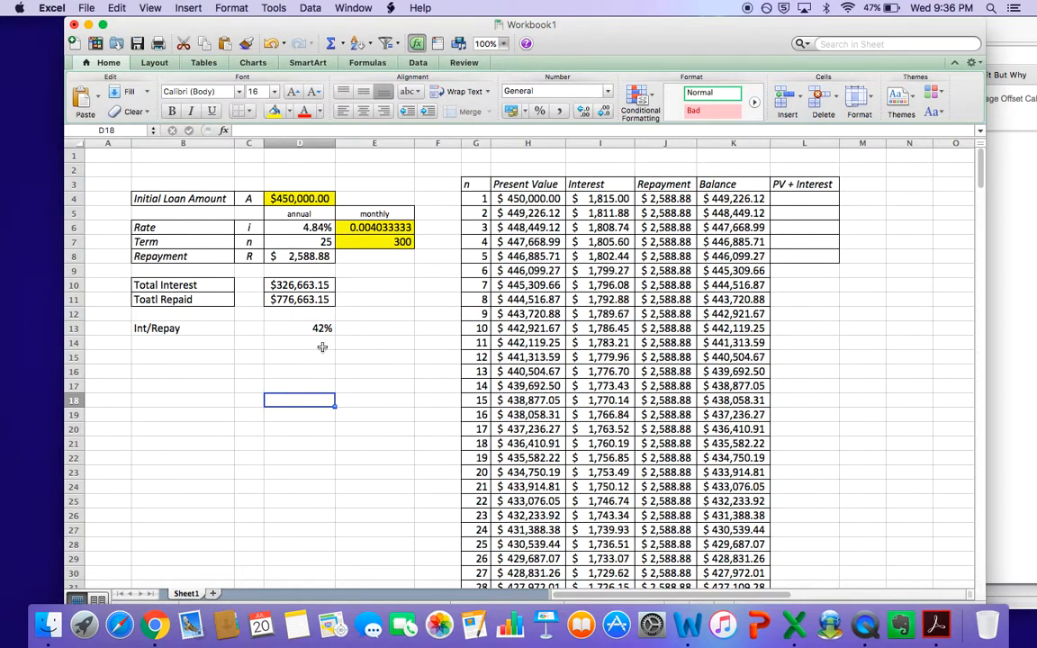
{"action": "key", "text": "Up"}
{"action": "key", "text": "Up"}
{"action": "key", "text": "Up"}
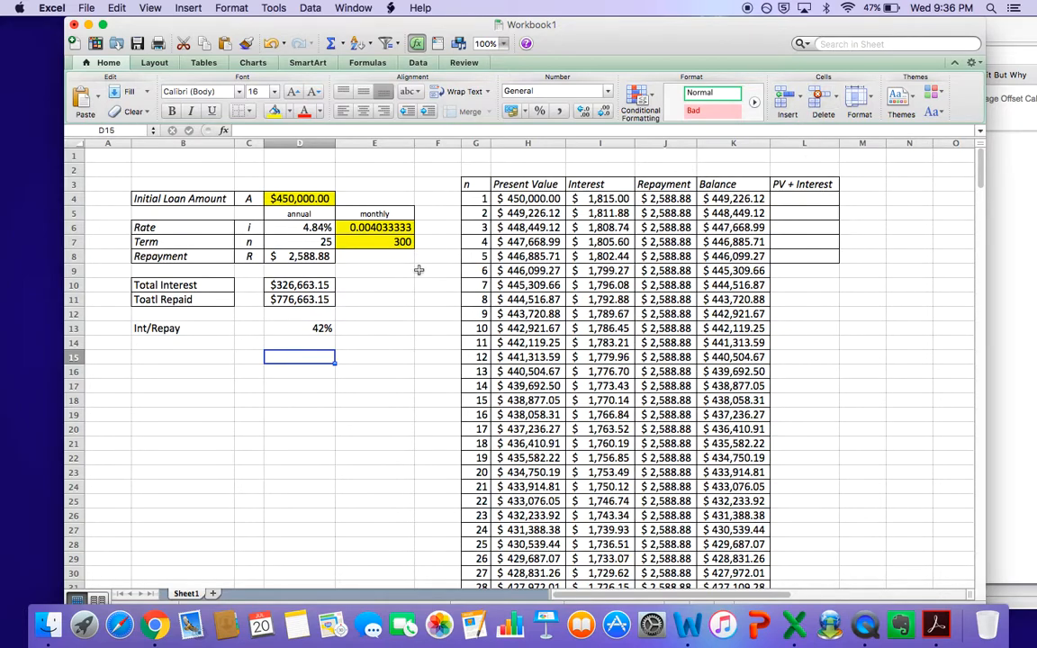
Link the first PV + Interest cell, L4, to the total repaid with =D11, and widen column L slightly
{"action": "left_click", "coordinate": [806, 200]}
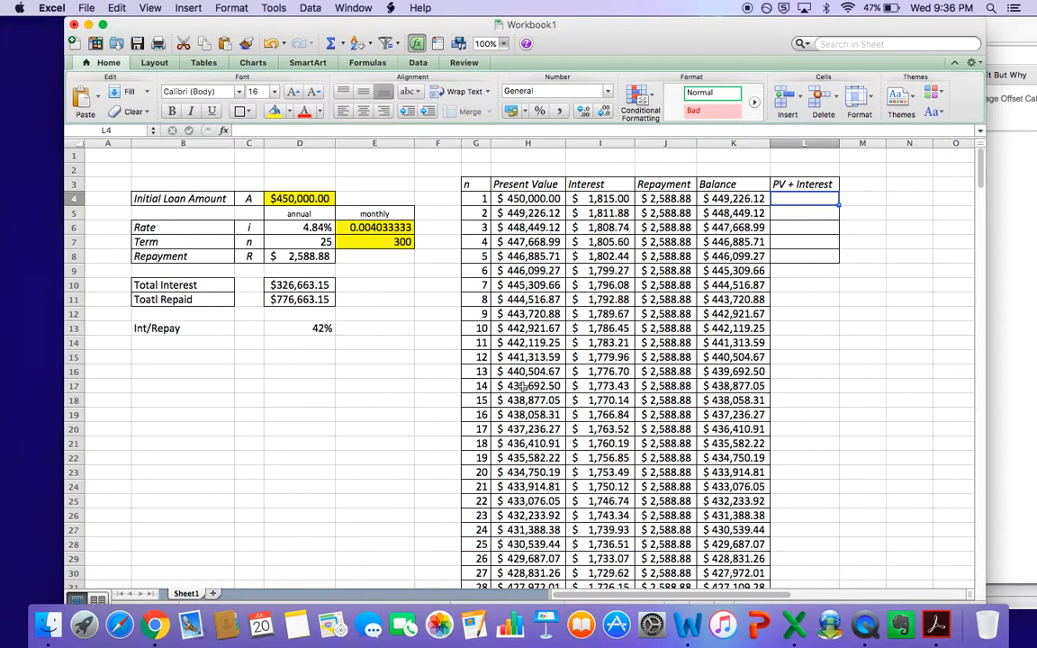
{"action": "left_click", "coordinate": [155, 624]}
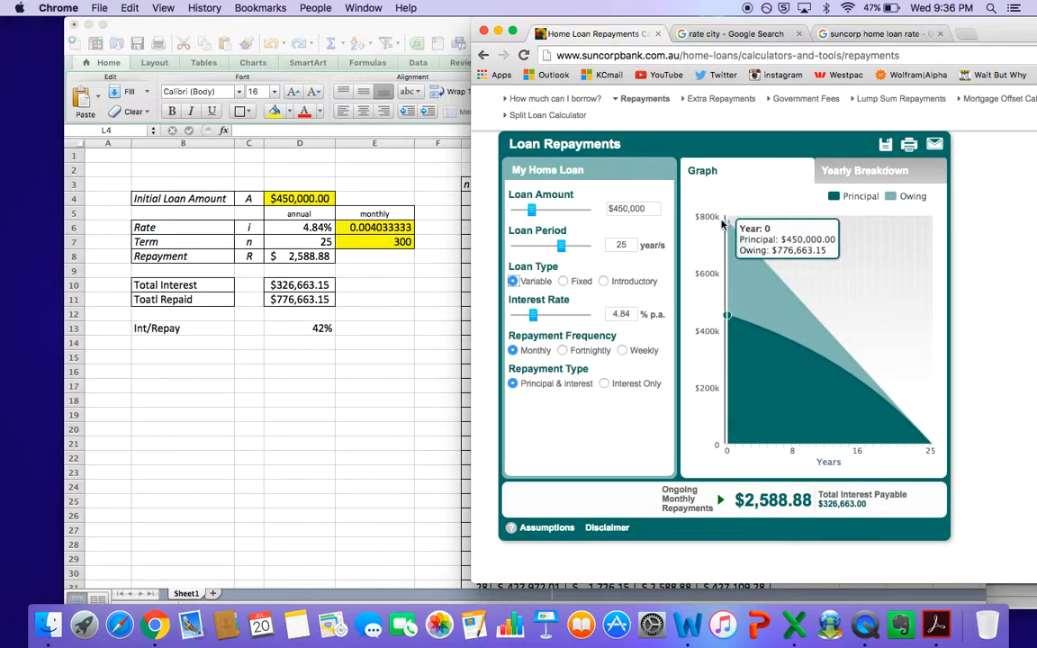
{"action": "left_click", "coordinate": [252, 355]}
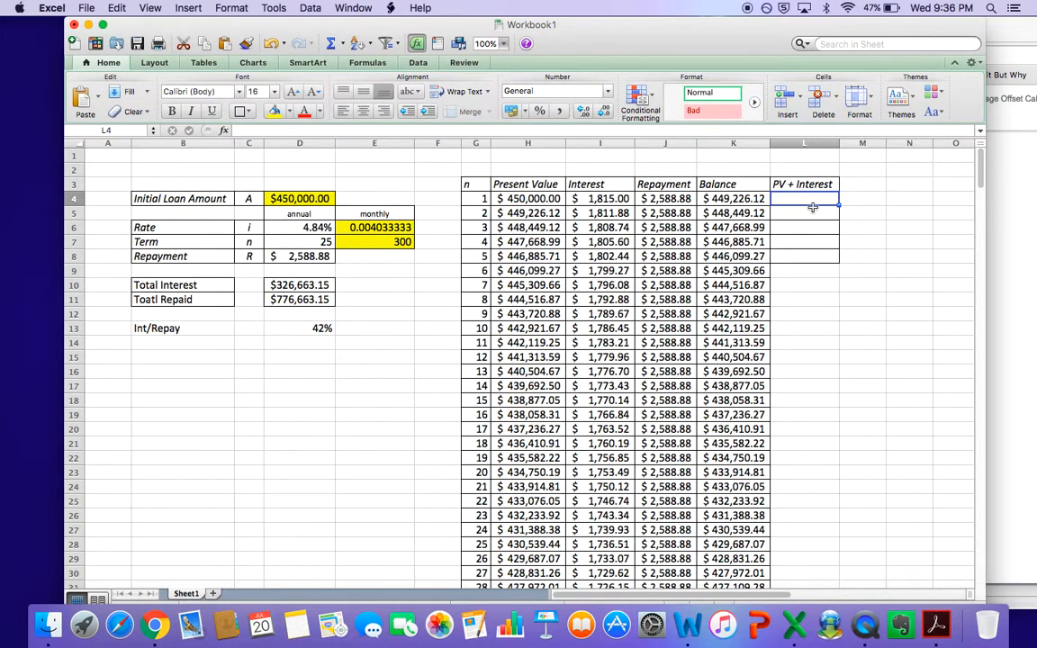
{"action": "type", "text": "="}
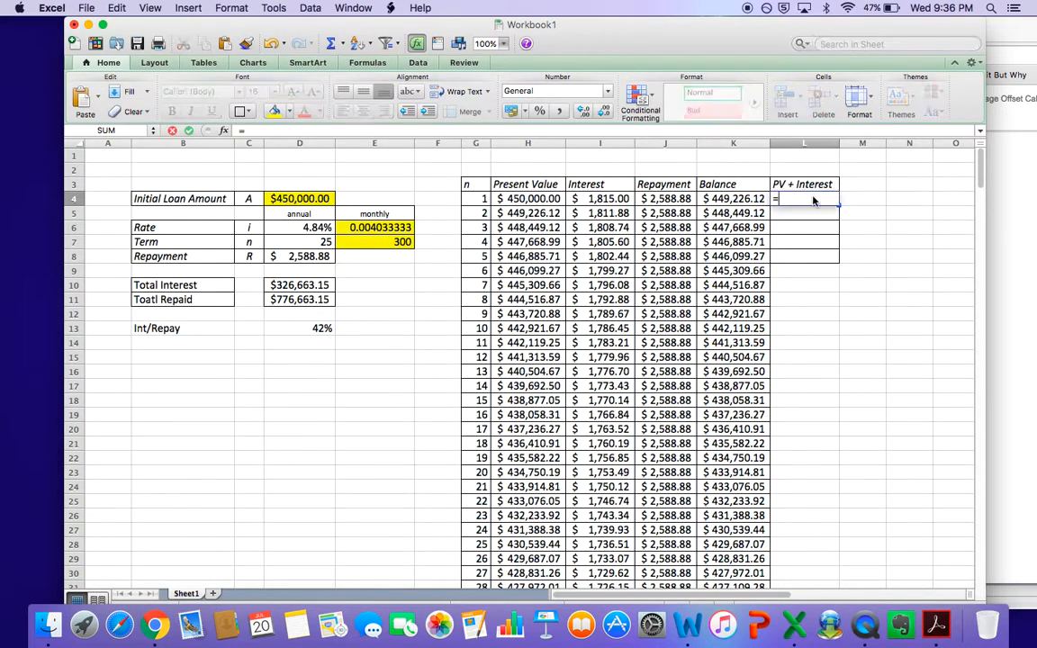
{"action": "left_click", "coordinate": [312, 300]}
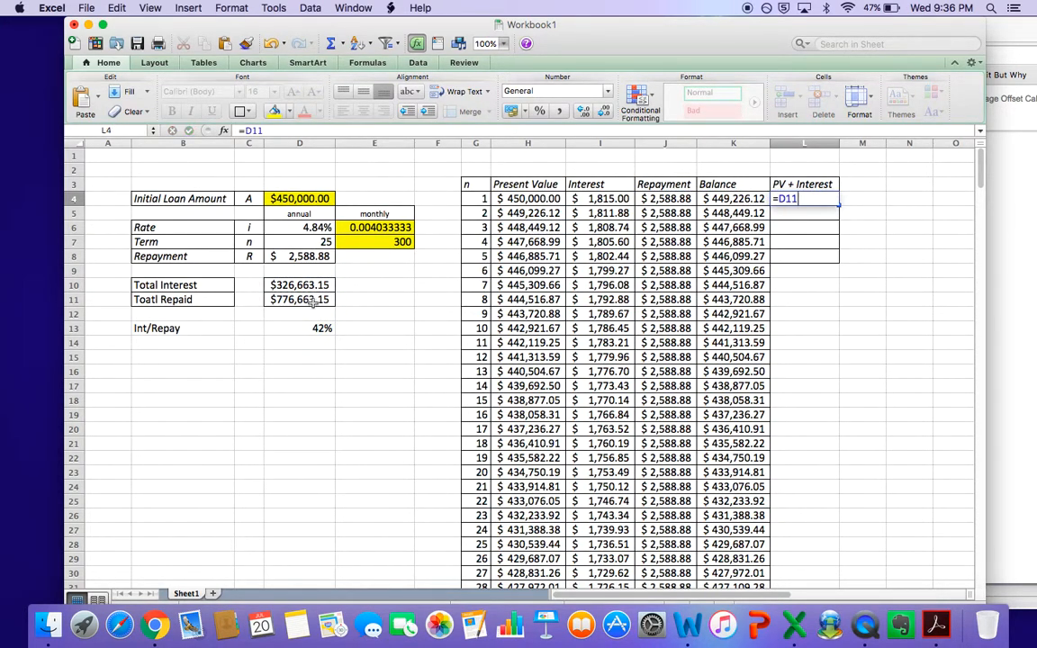
{"action": "key", "text": "Return"}
{"action": "left_click_drag", "start_coordinate": [839, 143], "coordinate": [862, 143]}
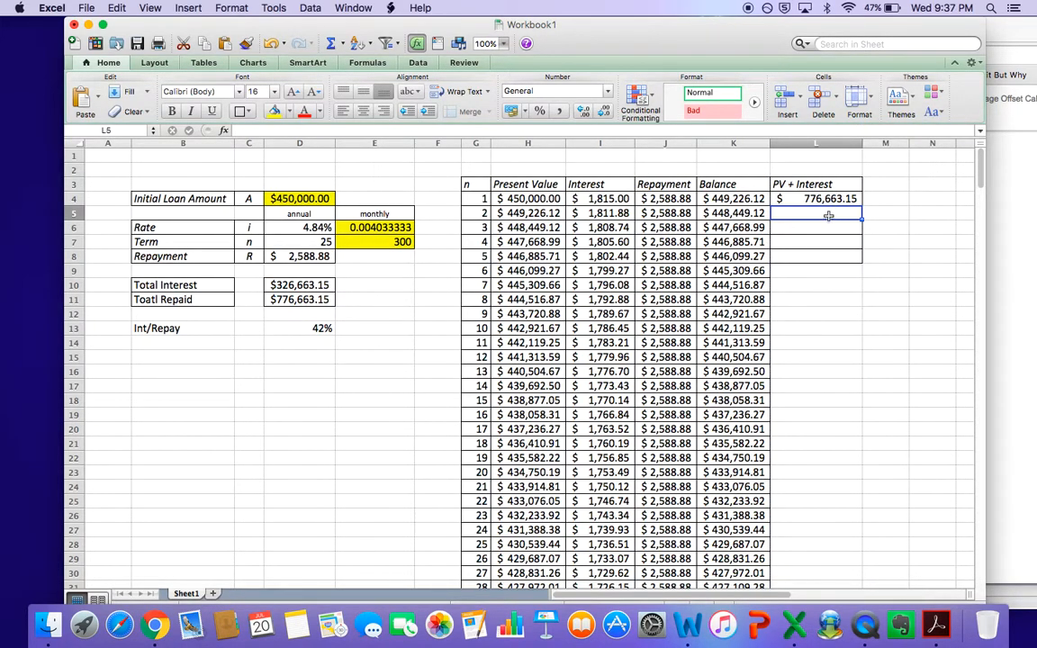
Subtract the repayment from the previous PV + Interest amount in L5 with =L4-J5, and fill the formula down to L303
{"action": "type", "text": "="}
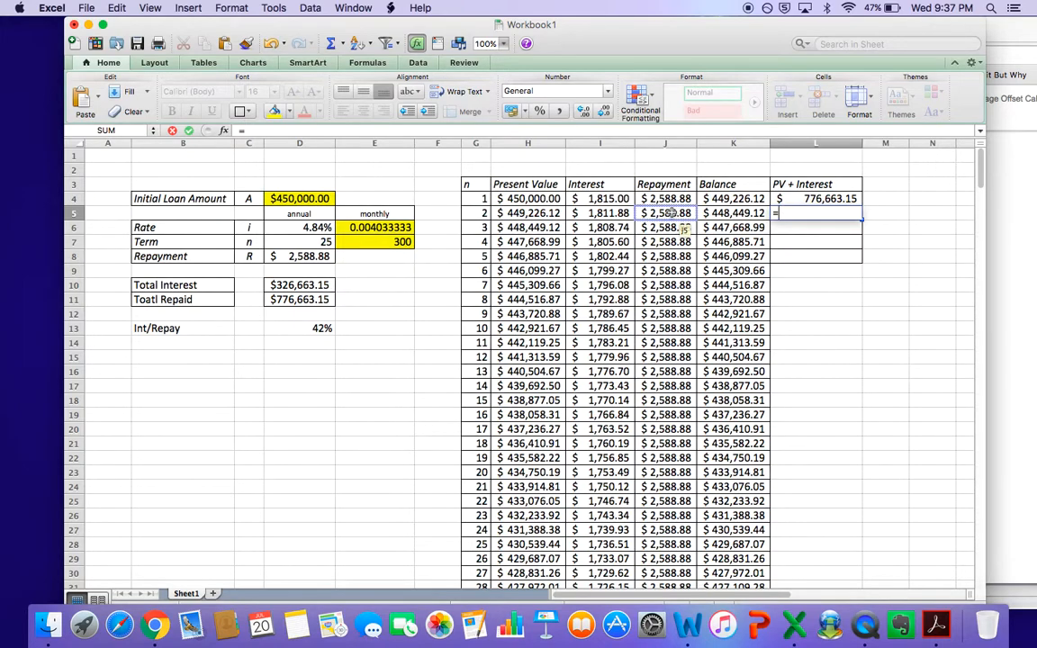
{"action": "left_click", "coordinate": [812, 199]}
{"action": "type", "text": "-"}
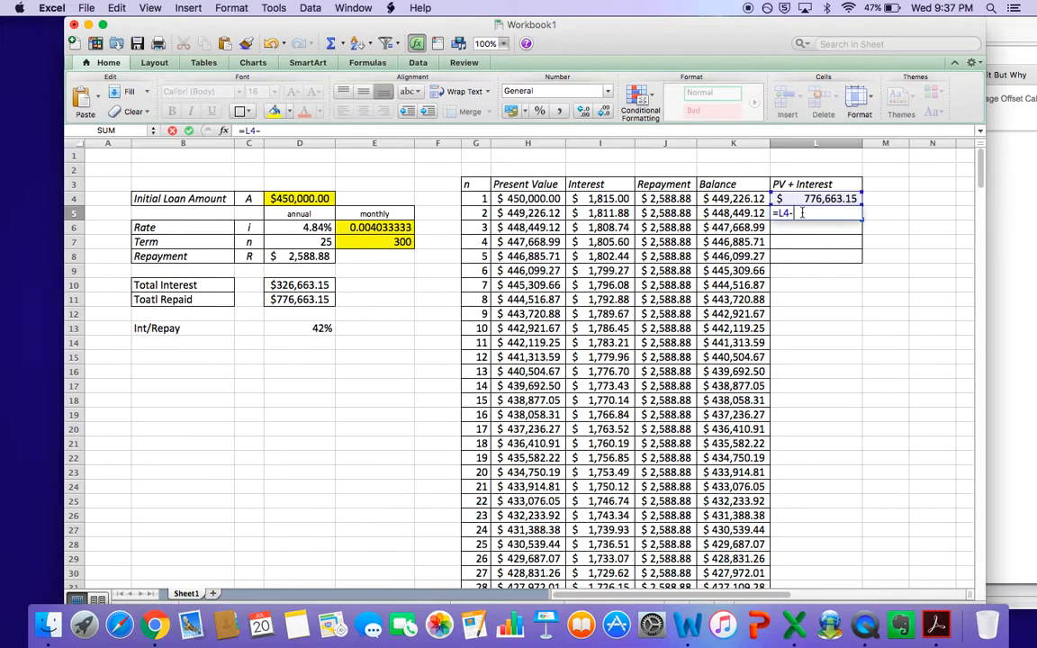
{"action": "left_click", "coordinate": [686, 214]}
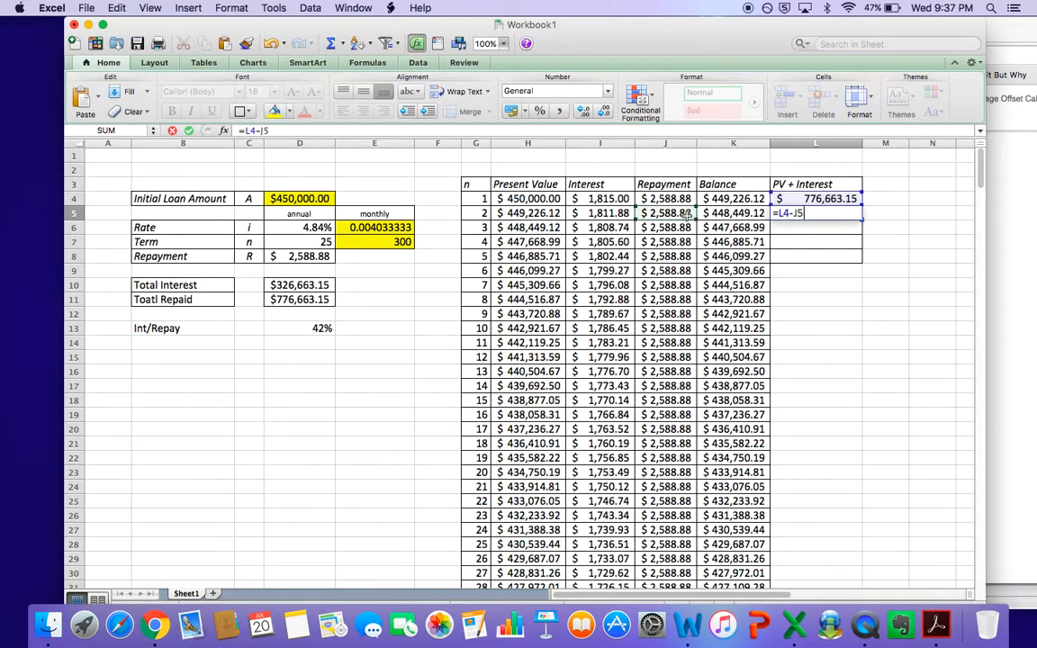
{"action": "key", "text": "Return"}
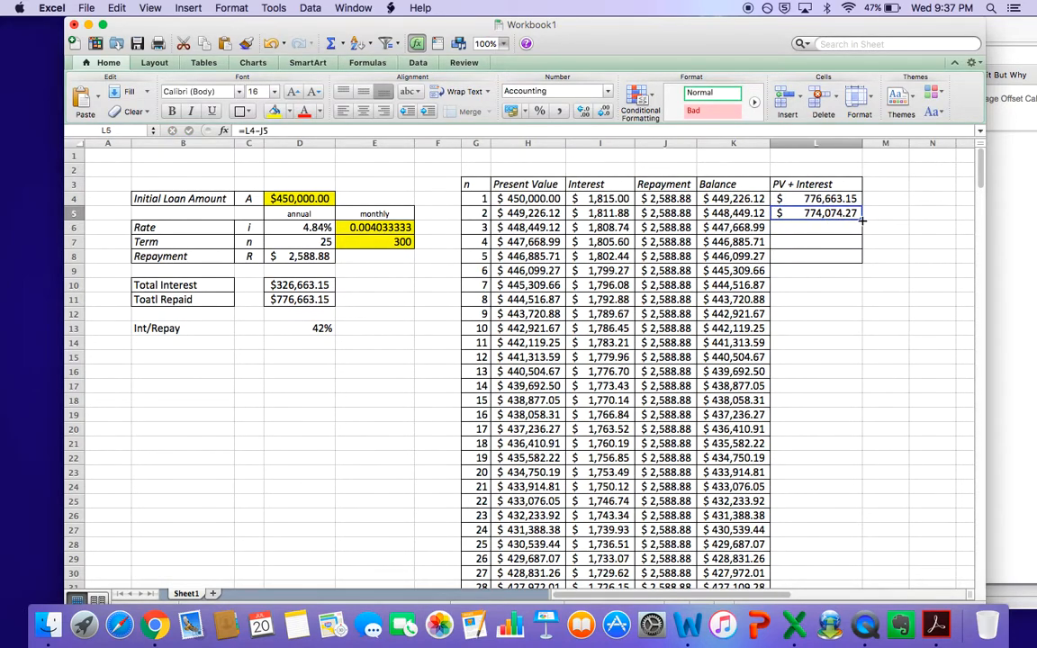
{"action": "left_click_drag", "start_coordinate": [861, 220], "coordinate": [845, 272]}
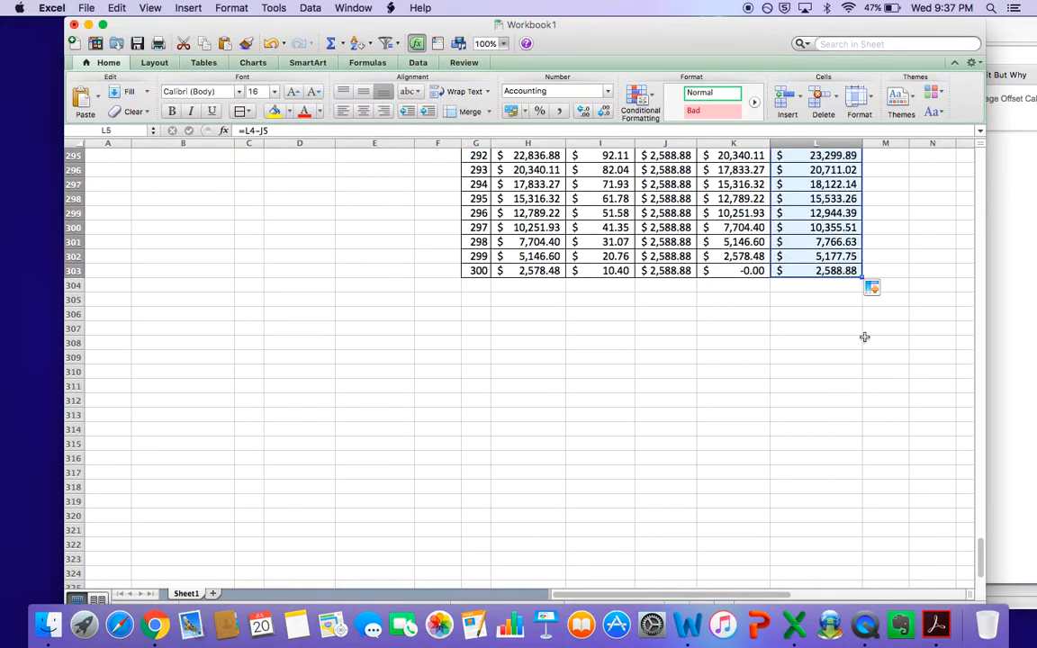
Extend the PV + Interest column by one row by filling the formulas in L302:L303 down to L304
{"action": "mouse_move", "coordinate": [861, 277]}
{"action": "left_mouse_down"}
{"action": "mouse_move", "coordinate": [864, 290]}
{"action": "mouse_move", "coordinate": [844, 258]}
{"action": "mouse_move", "coordinate": [844, 269]}
{"action": "left_mouse_up"}
{"action": "left_click", "coordinate": [843, 271]}
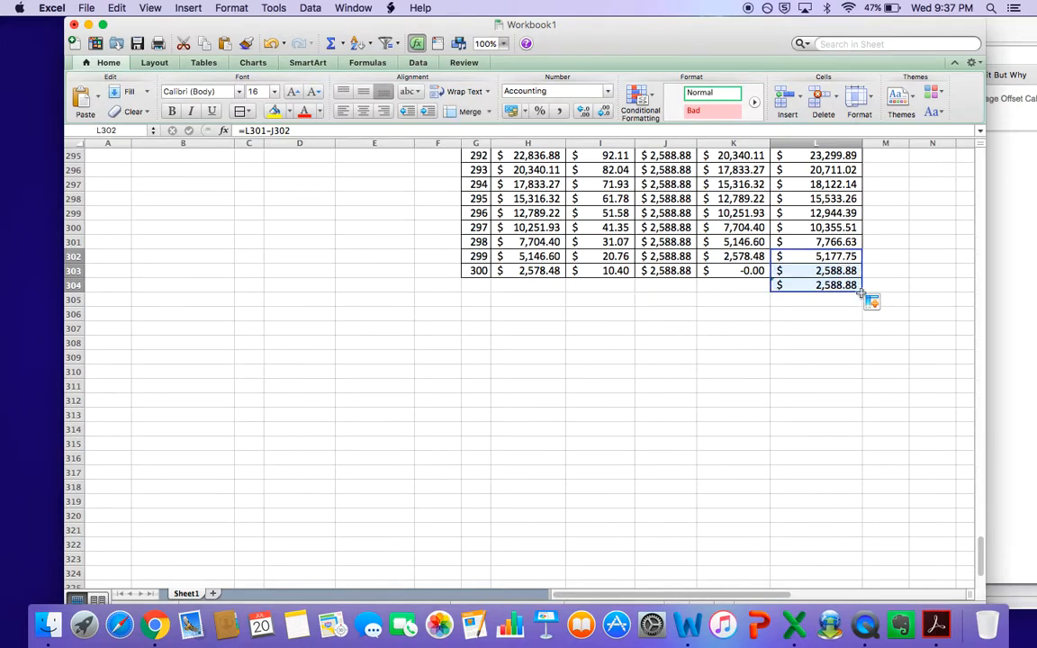
{"action": "left_click", "coordinate": [848, 311]}
{"action": "left_click_drag", "start_coordinate": [844, 256], "coordinate": [844, 271]}
{"action": "left_click", "coordinate": [850, 312]}
{"action": "double_click", "coordinate": [844, 273]}
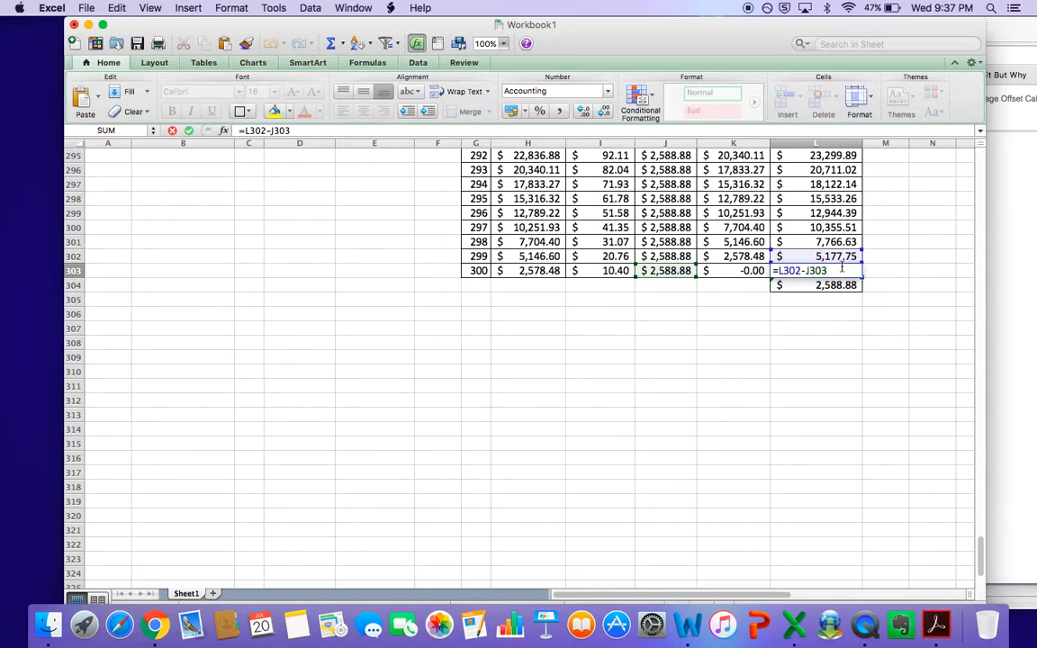
{"action": "type", "text": "+"}
{"action": "left_click", "coordinate": [821, 345]}
{"action": "key", "text": "BackSpace"}
{"action": "key", "text": "BackSpace"}
{"action": "key", "text": "BackSpace"}
{"action": "key", "text": "BackSpace"}
{"action": "key", "text": "BackSpace"}
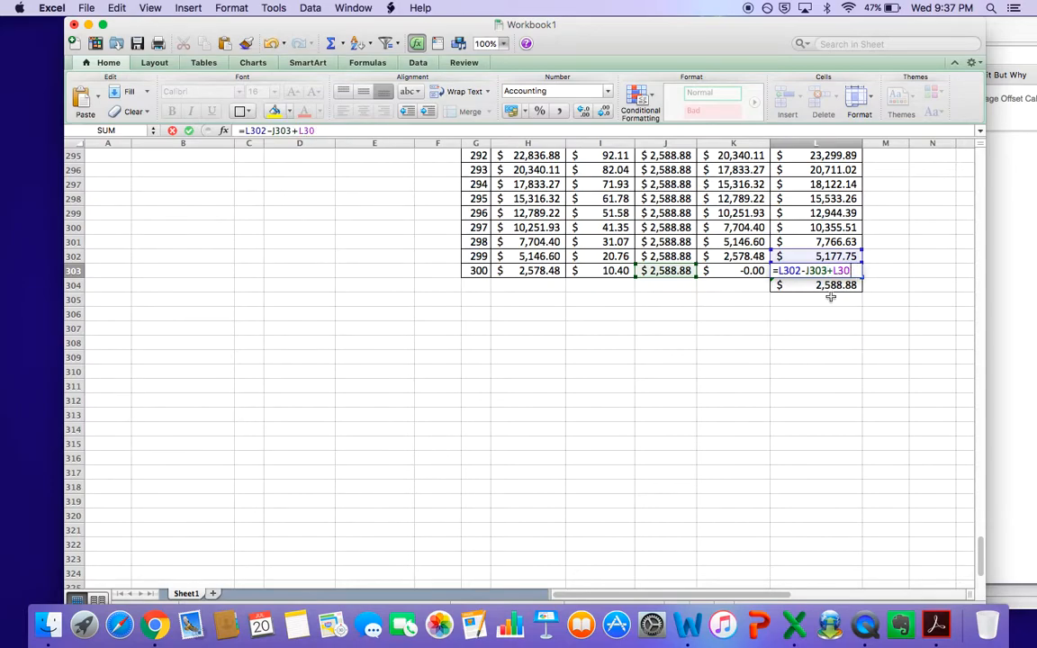
{"action": "type", "text": "+"}
{"action": "left_click", "coordinate": [837, 347]}
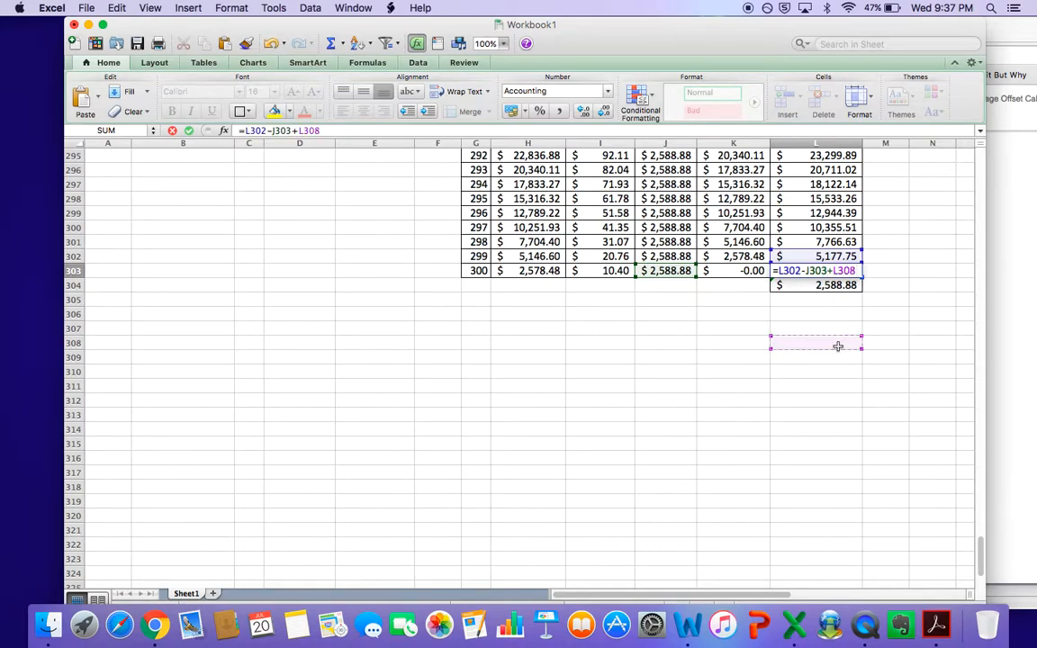
{"action": "key", "text": "BackSpace"}
{"action": "key", "text": "BackSpace"}
{"action": "key", "text": "BackSpace"}
{"action": "key", "text": "BackSpace"}
{"action": "key", "text": "BackSpace"}
{"action": "key", "text": "Return"}
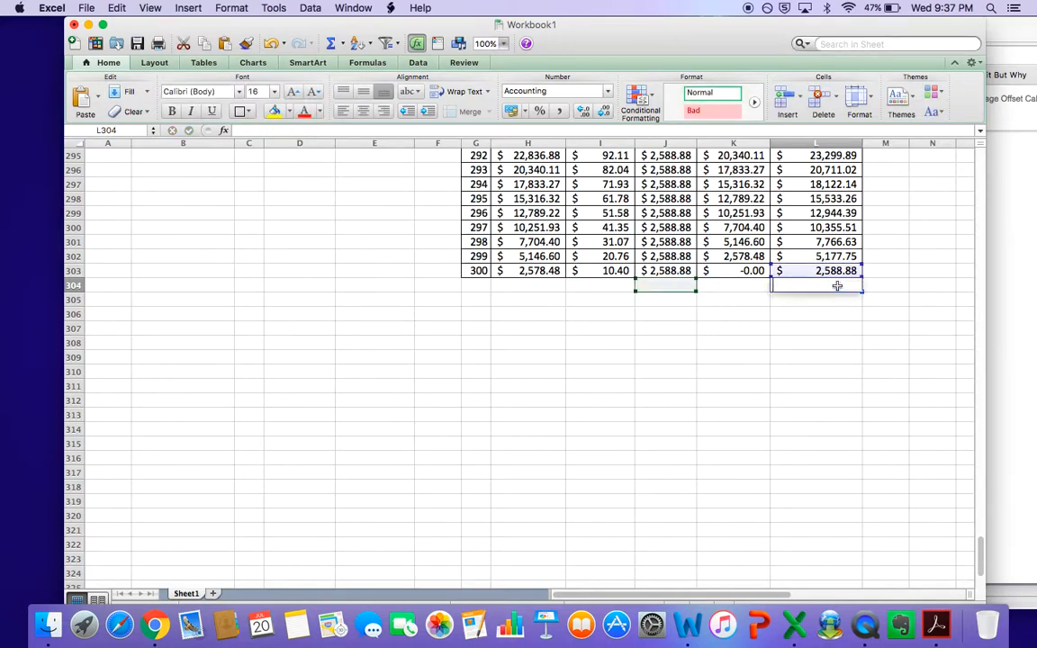
Replace the contents of L304 with the formula =L303-J303 to subtract the final repayment from the PV + Interest amount
{"action": "key", "text": "BackSpace"}
{"action": "left_click", "coordinate": [852, 342]}
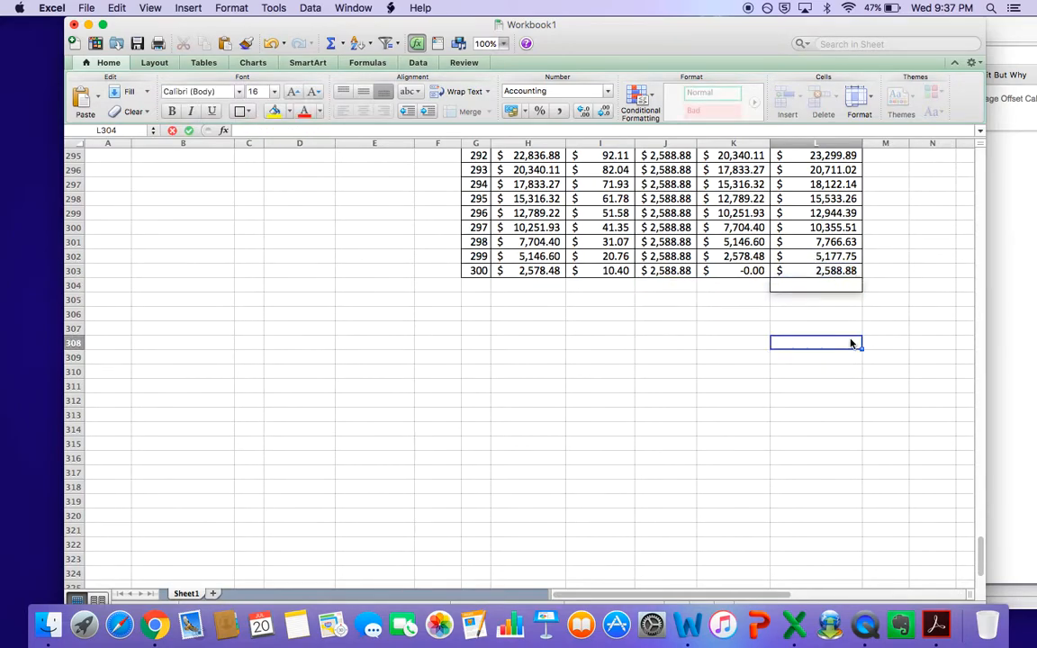
{"action": "left_click", "coordinate": [837, 284]}
{"action": "type", "text": "="}
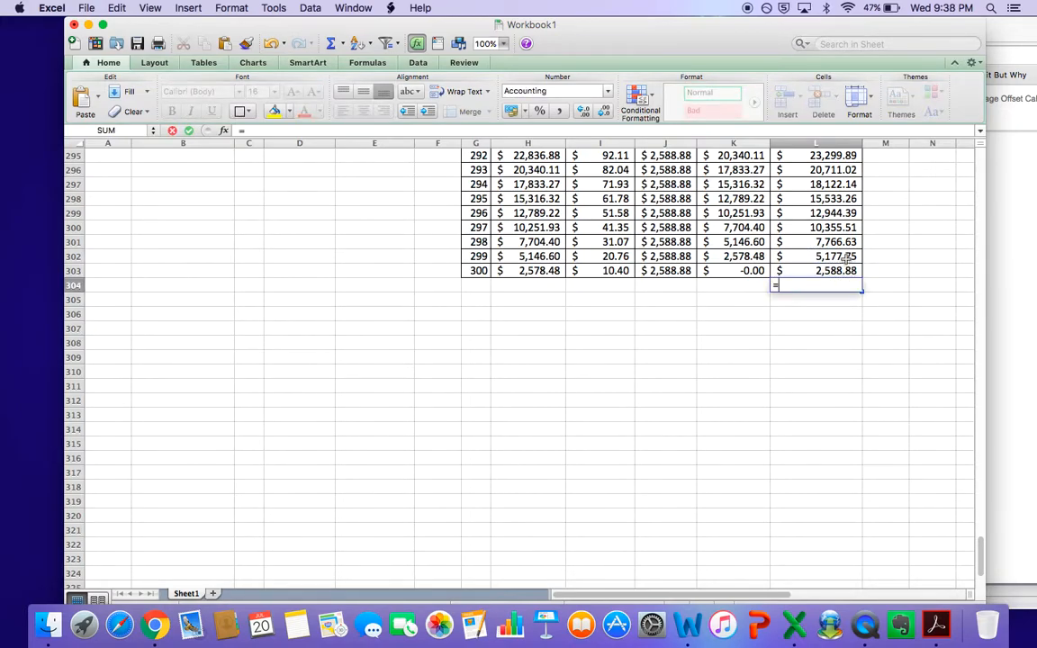
{"action": "key", "text": "Up"}
{"action": "key", "text": "Up"}
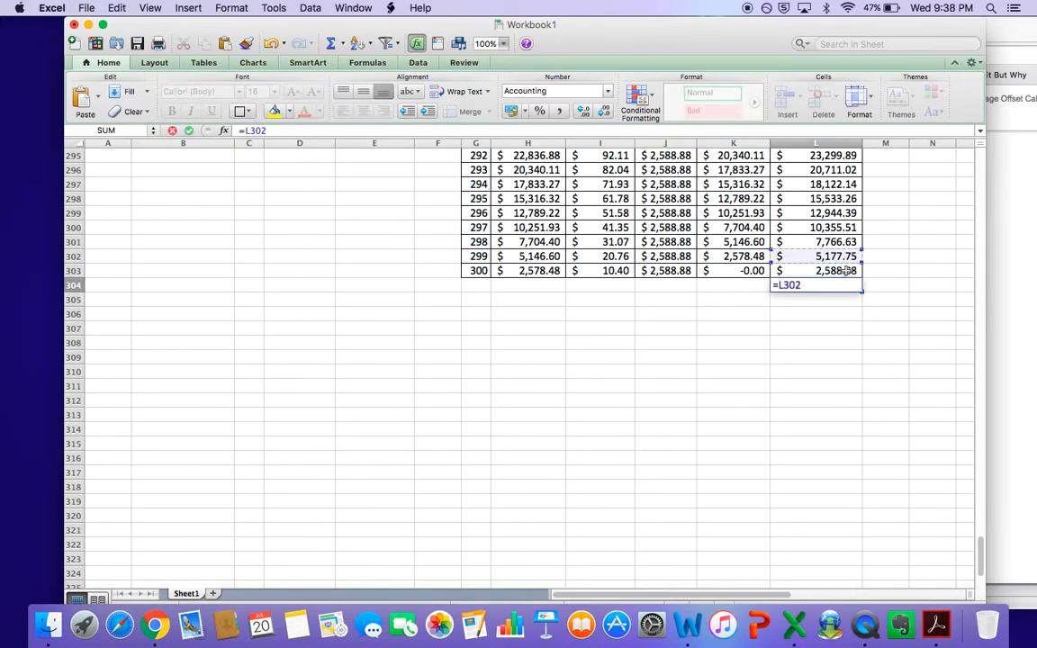
{"action": "key", "text": "BackSpace"}
{"action": "type", "text": "3-"}
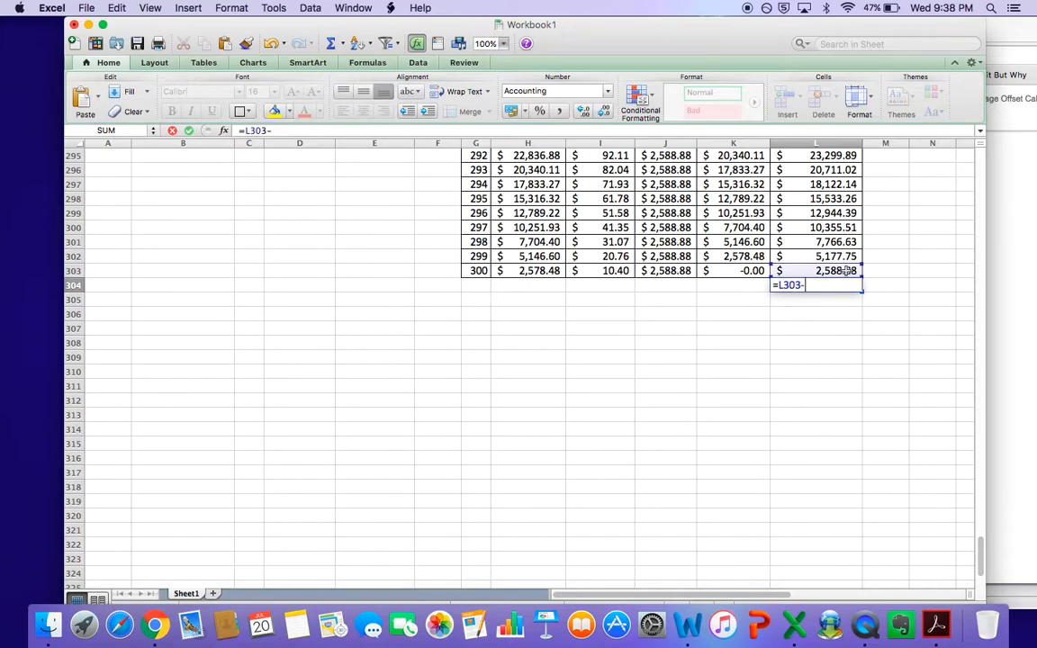
{"action": "type", "text": "J303"}
{"action": "key", "text": "Return"}
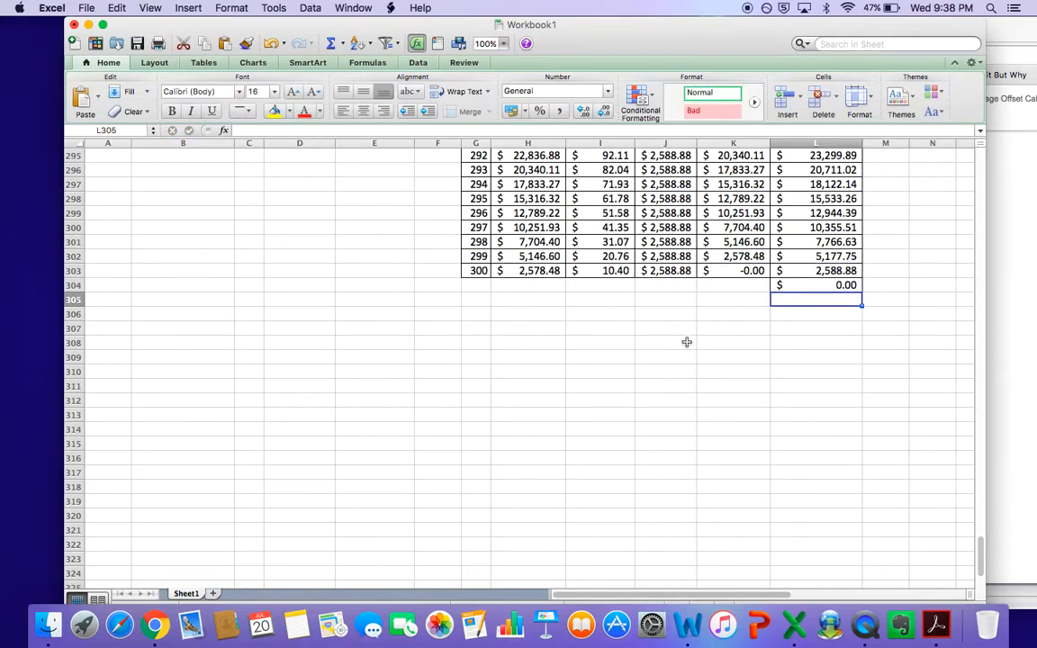
{"action": "left_click", "coordinate": [777, 412]}
Check the PV + Interest column from the start, compare it with the Loan Repayments graph in Chrome, and return to the Excel workbook
{"action": "scroll", "coordinate": [893, 380], "scroll_direction": "up", "scroll_amount": 3}
{"action": "scroll", "coordinate": [892, 380], "scroll_direction": "down", "scroll_amount": 4}
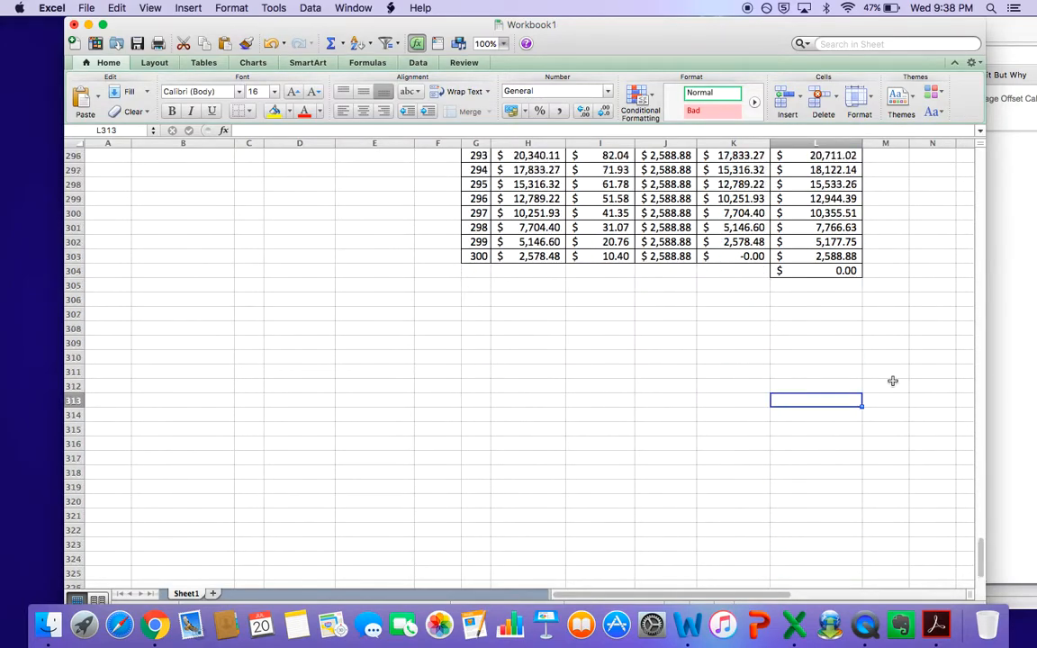
{"action": "scroll", "coordinate": [892, 381], "scroll_direction": "up", "scroll_amount": 20}
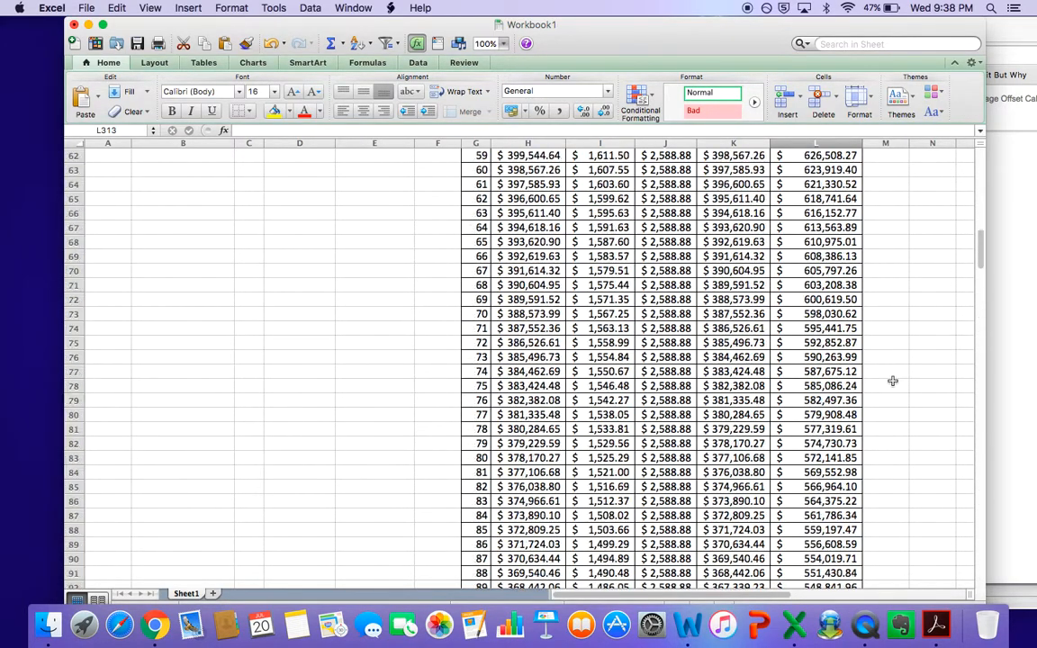
{"action": "scroll", "coordinate": [892, 381], "scroll_direction": "up", "scroll_amount": 15}
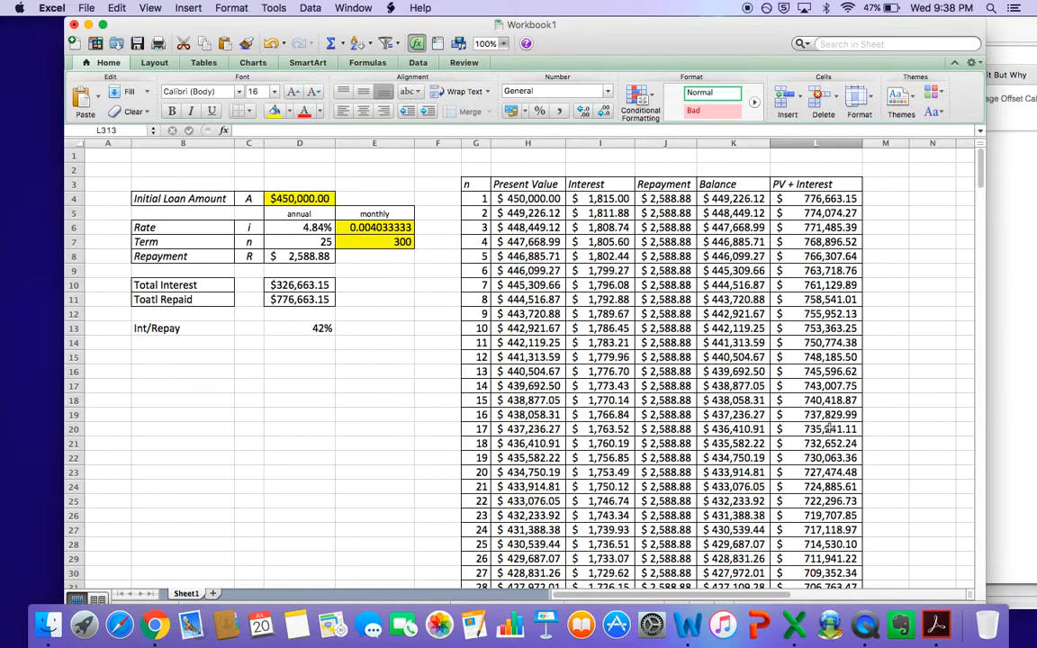
{"action": "left_click", "coordinate": [155, 625]}
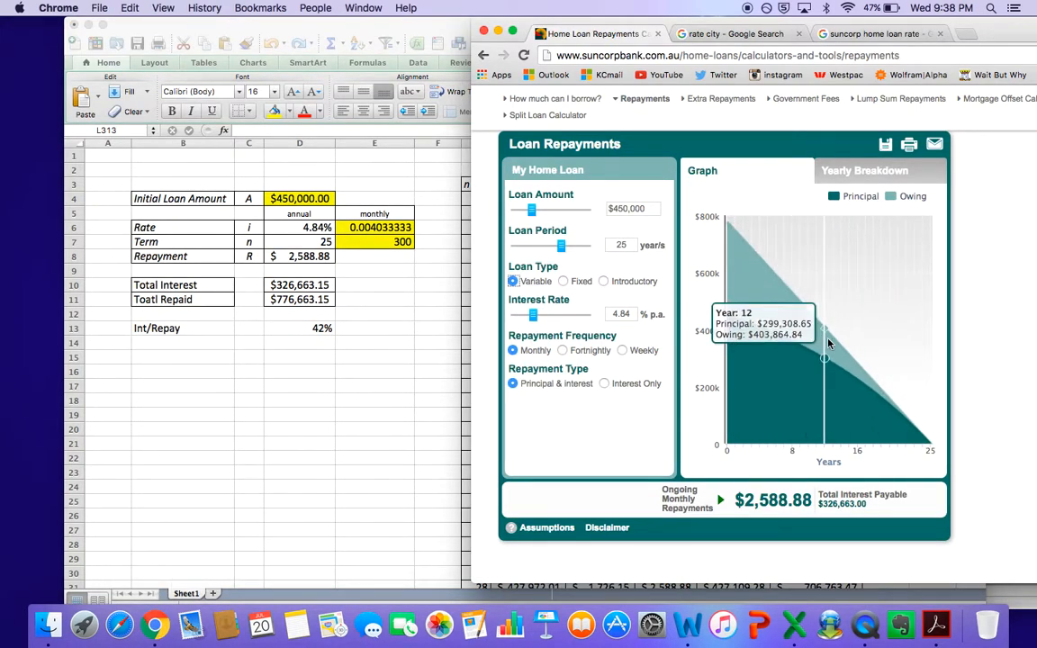
{"action": "left_click", "coordinate": [396, 303]}
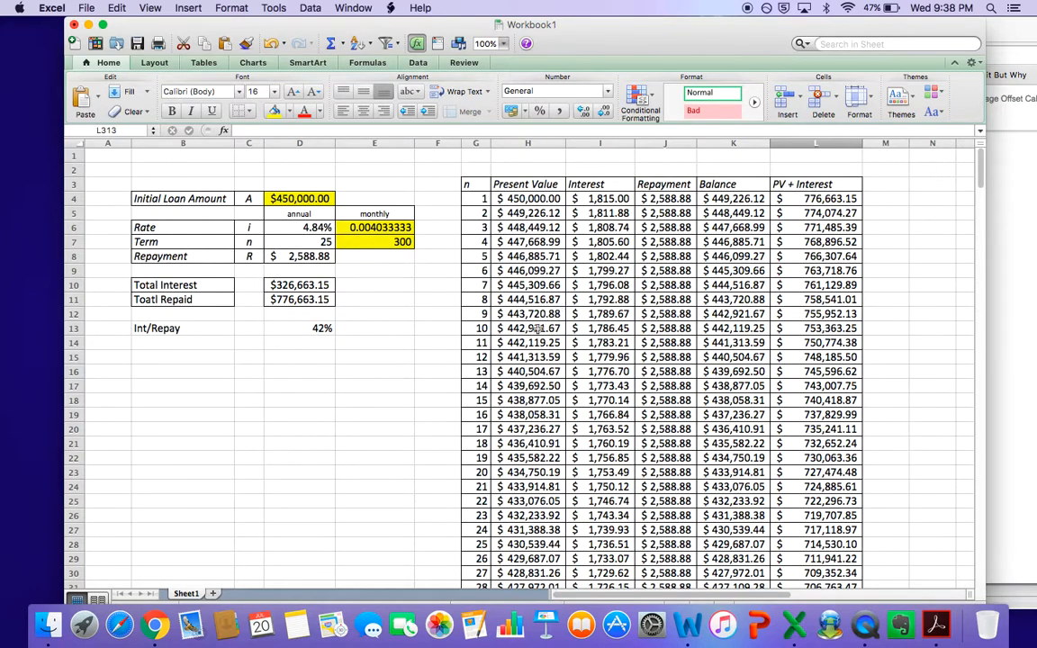
Examine the schedule down to around month 144, comparing Present Value and PV + Interest with the calculator's year 12 figures
{"action": "scroll", "coordinate": [518, 396], "scroll_direction": "down", "scroll_amount": 8}
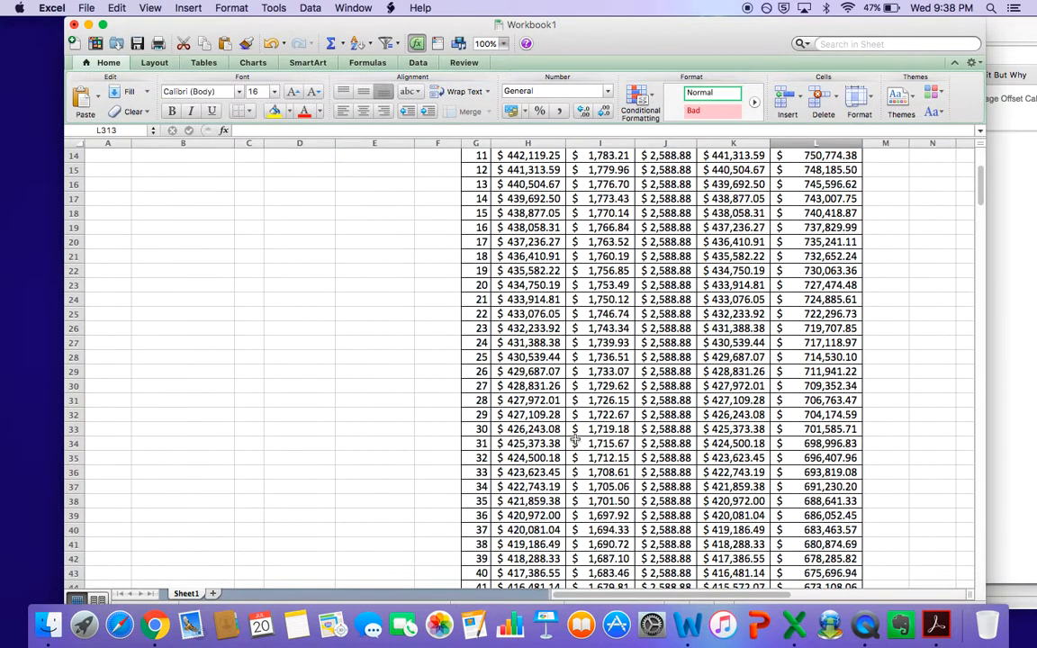
{"action": "scroll", "coordinate": [574, 440], "scroll_direction": "down", "scroll_amount": 20}
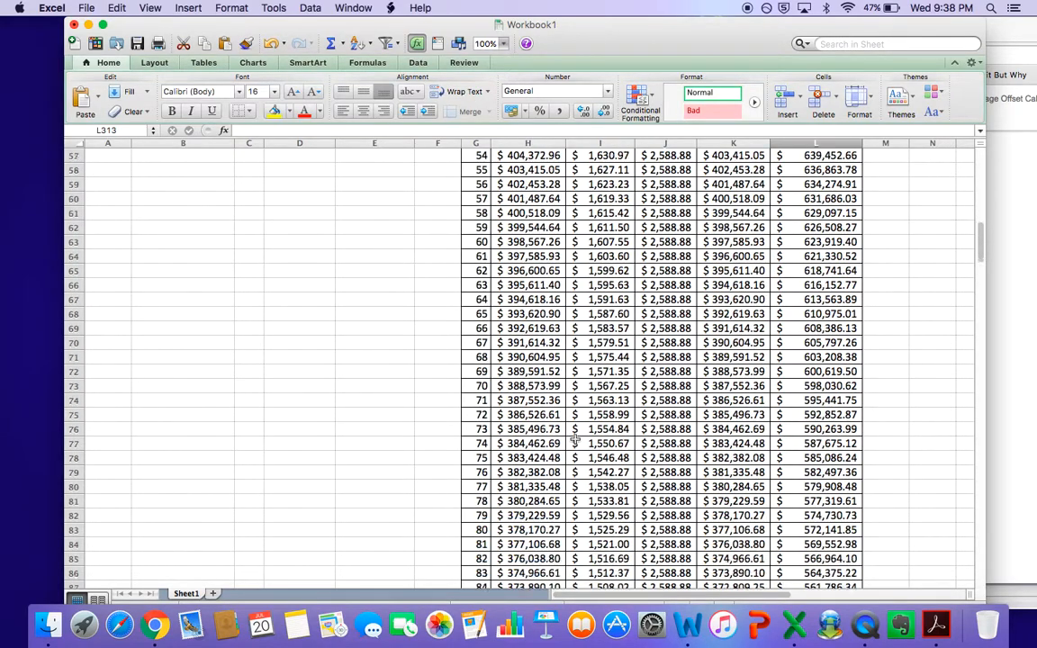
{"action": "scroll", "coordinate": [574, 440], "scroll_direction": "down", "scroll_amount": 16}
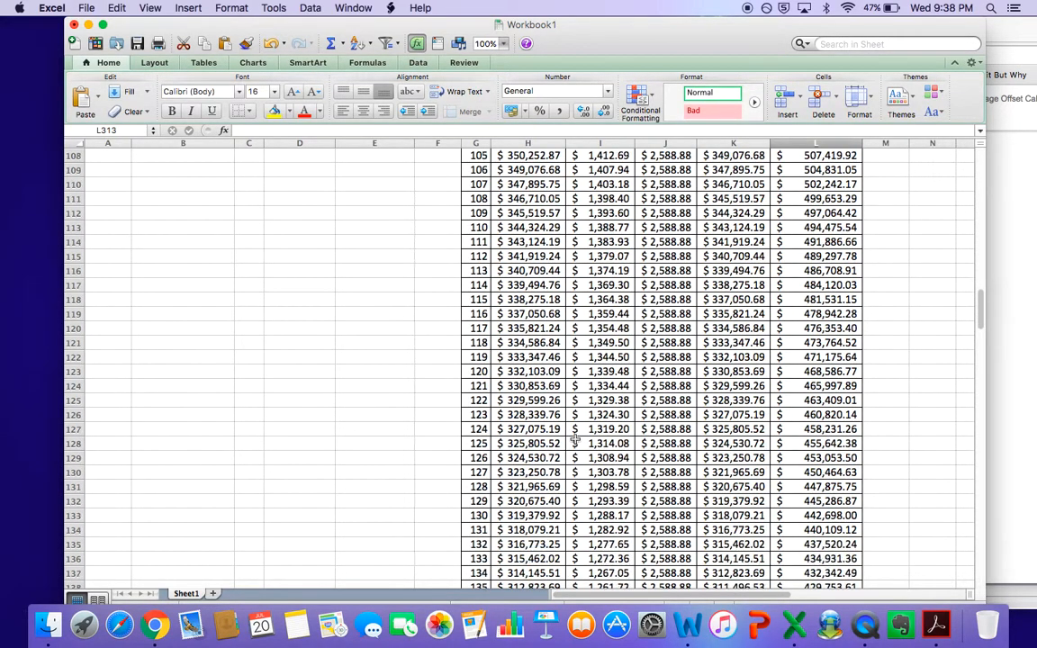
{"action": "scroll", "coordinate": [574, 440], "scroll_direction": "down", "scroll_amount": 14}
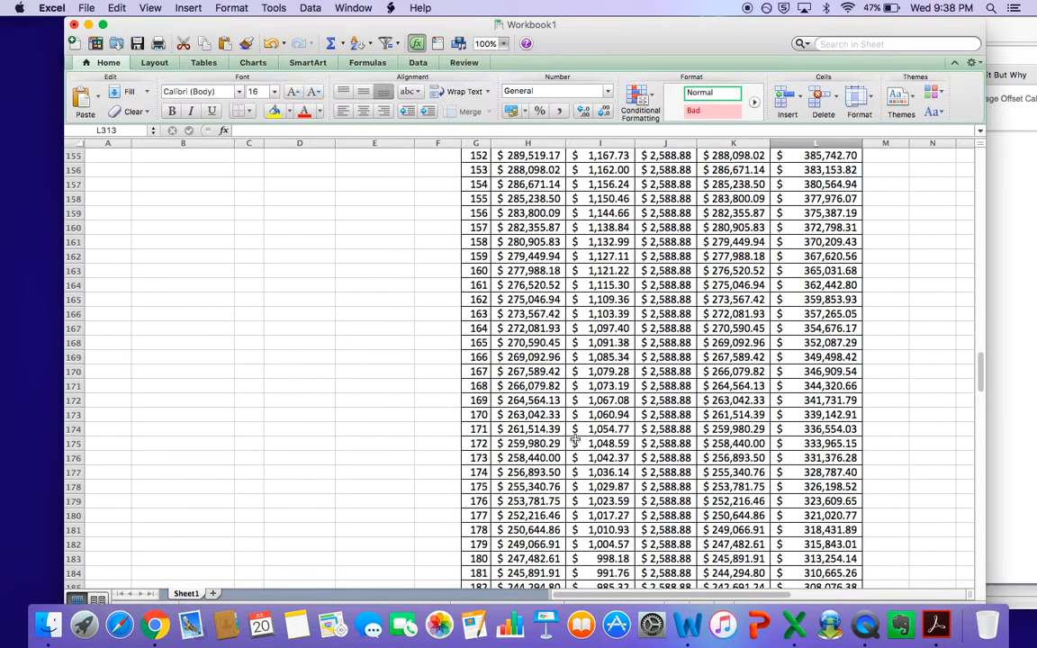
{"action": "scroll", "coordinate": [574, 440], "scroll_direction": "up", "scroll_amount": 20}
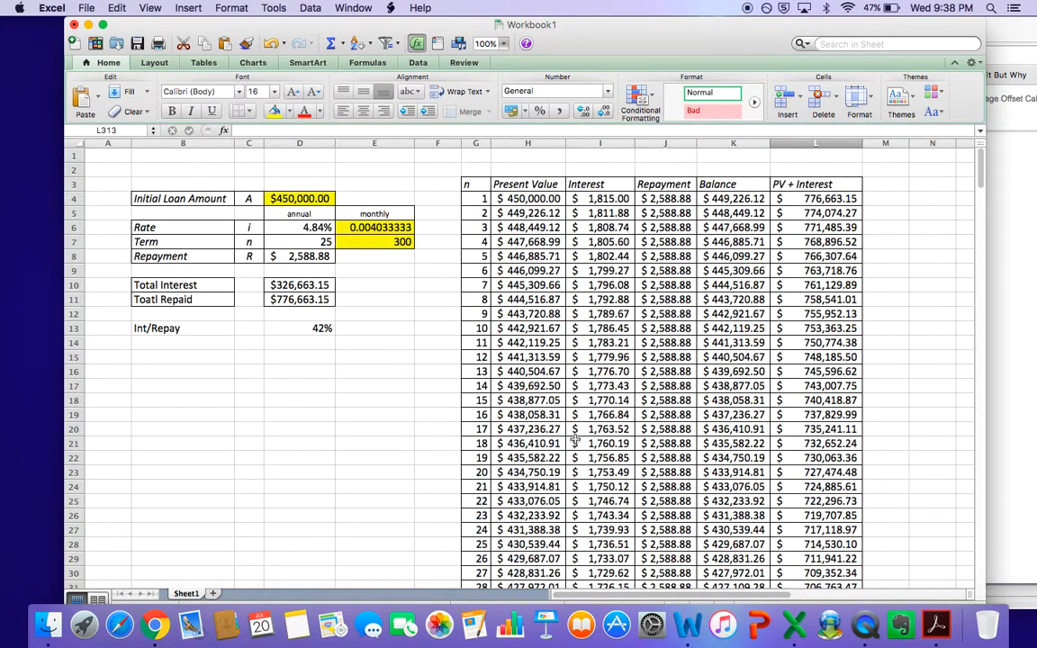
{"action": "scroll", "coordinate": [574, 440], "scroll_direction": "down", "scroll_amount": 20}
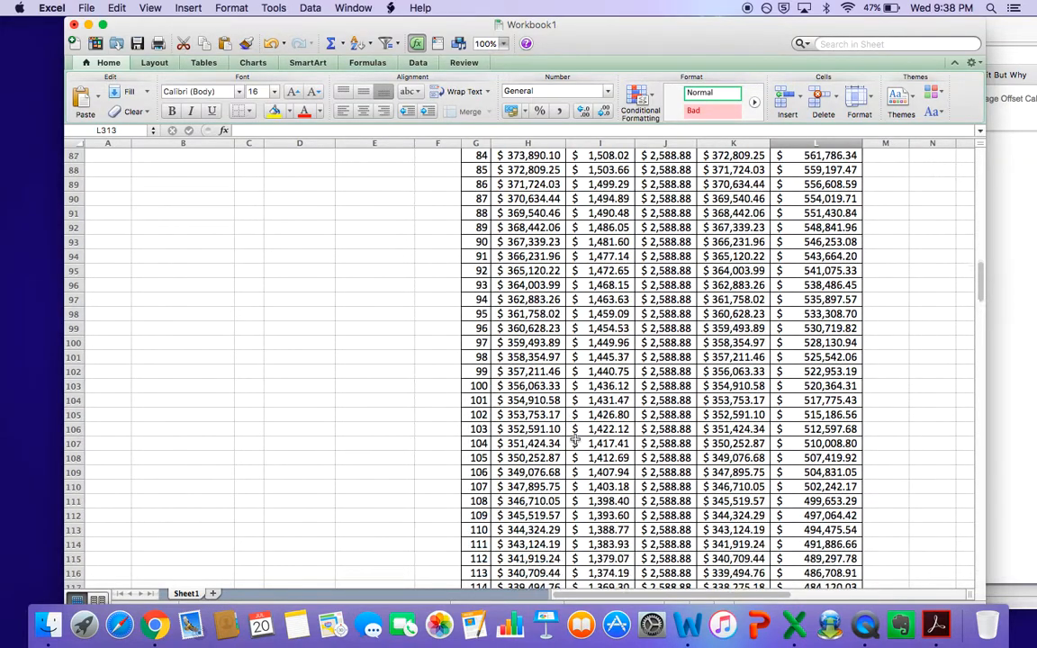
{"action": "scroll", "coordinate": [575, 440], "scroll_direction": "down", "scroll_amount": 14}
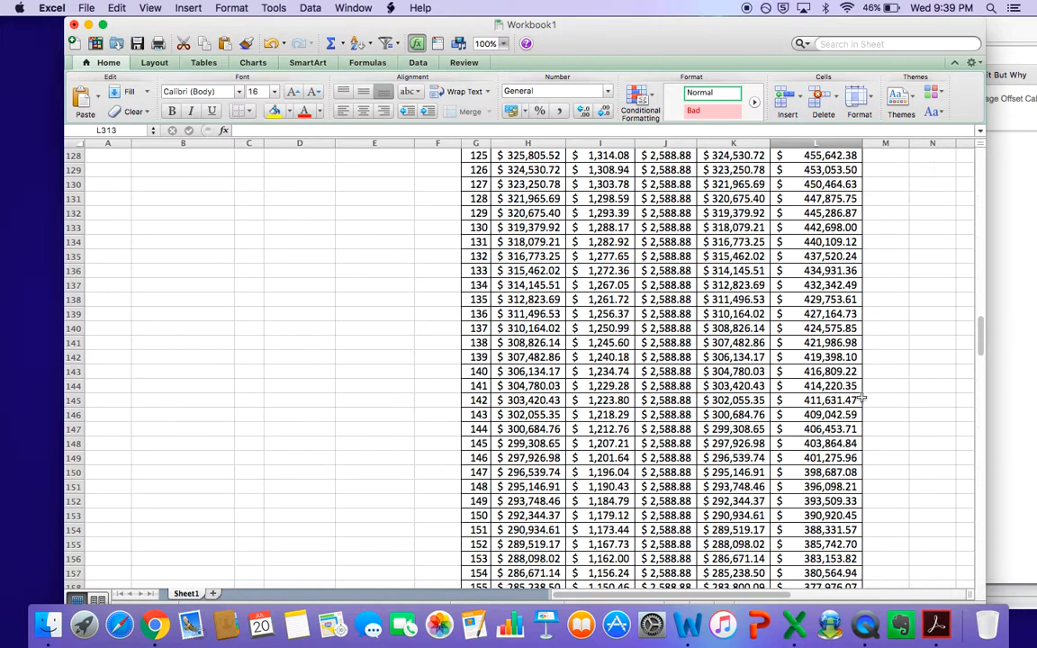
{"action": "scroll", "coordinate": [756, 297], "scroll_direction": "up", "scroll_amount": 20}
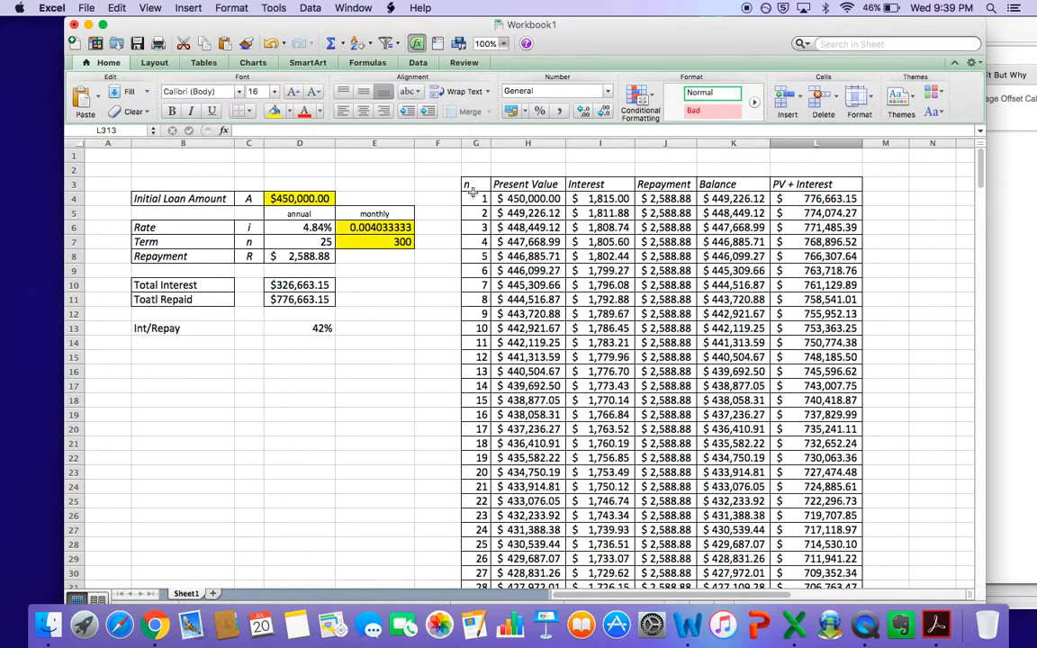
Insert a marked scatter chart of the month numbers and present values in G4:H303, and place it over the empty cells beside the schedule
{"action": "left_click_drag", "start_coordinate": [472, 196], "coordinate": [543, 199]}
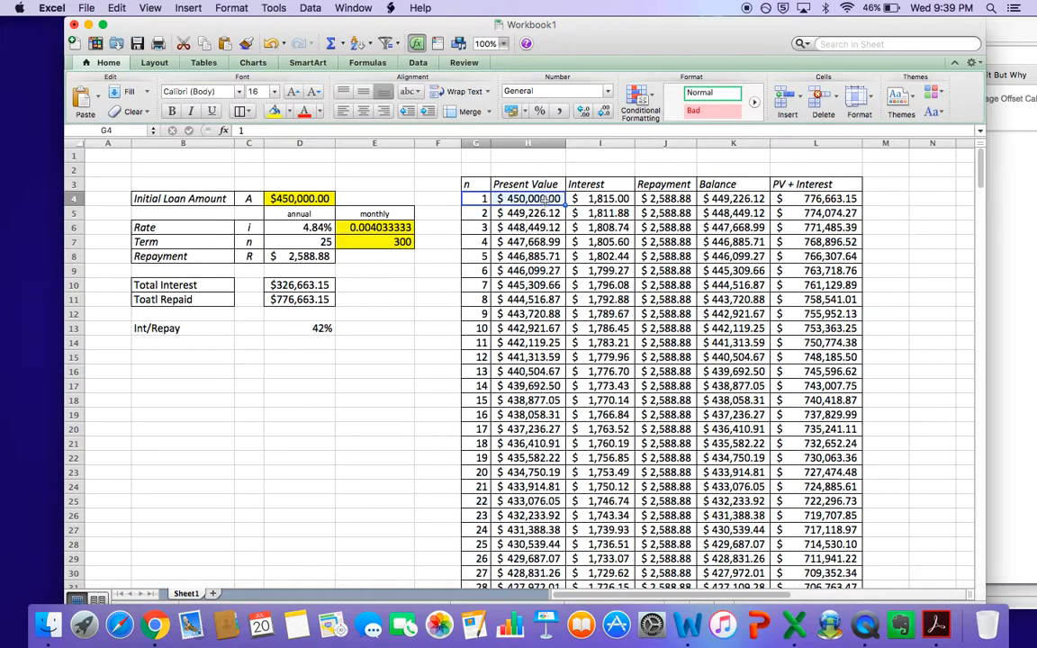
{"action": "key", "text": "super+shift+Down"}
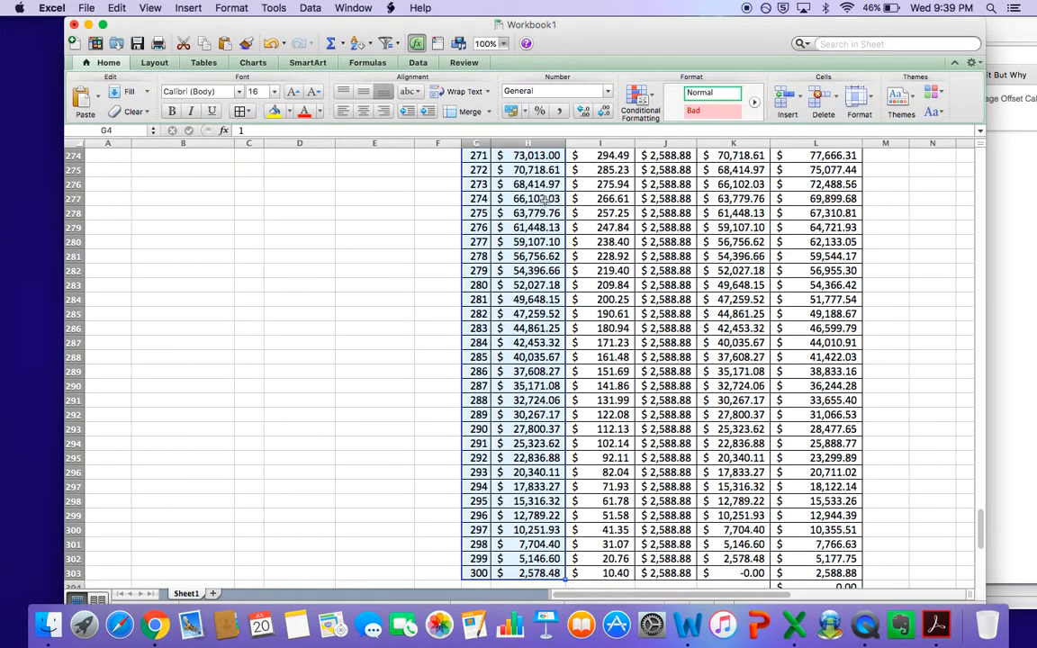
{"action": "left_click", "coordinate": [254, 63]}
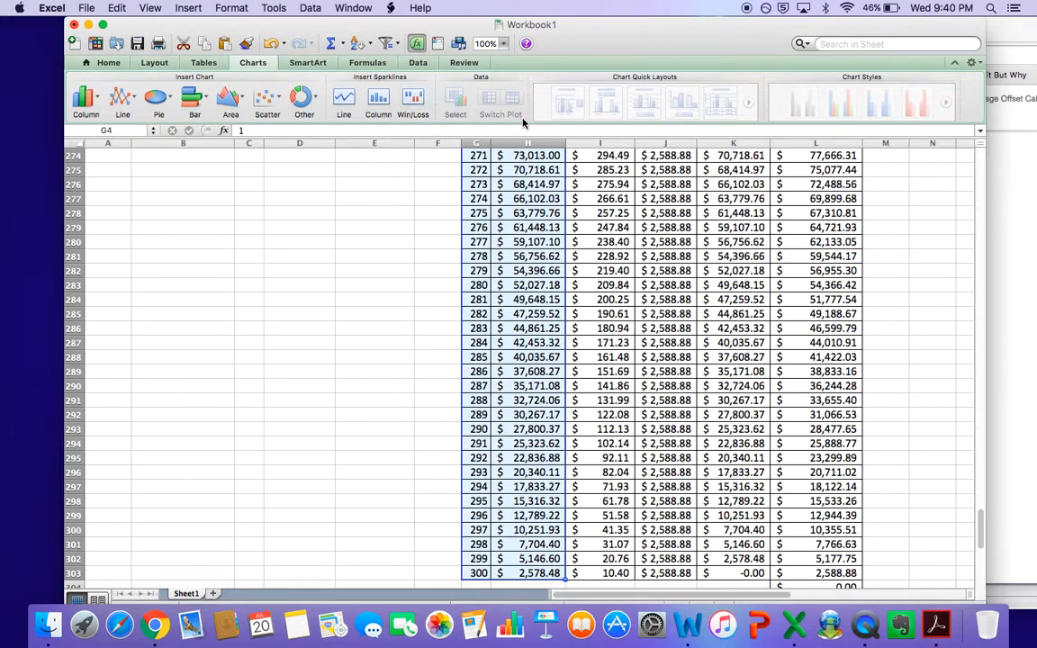
{"action": "left_click", "coordinate": [265, 107]}
{"action": "left_click", "coordinate": [204, 164]}
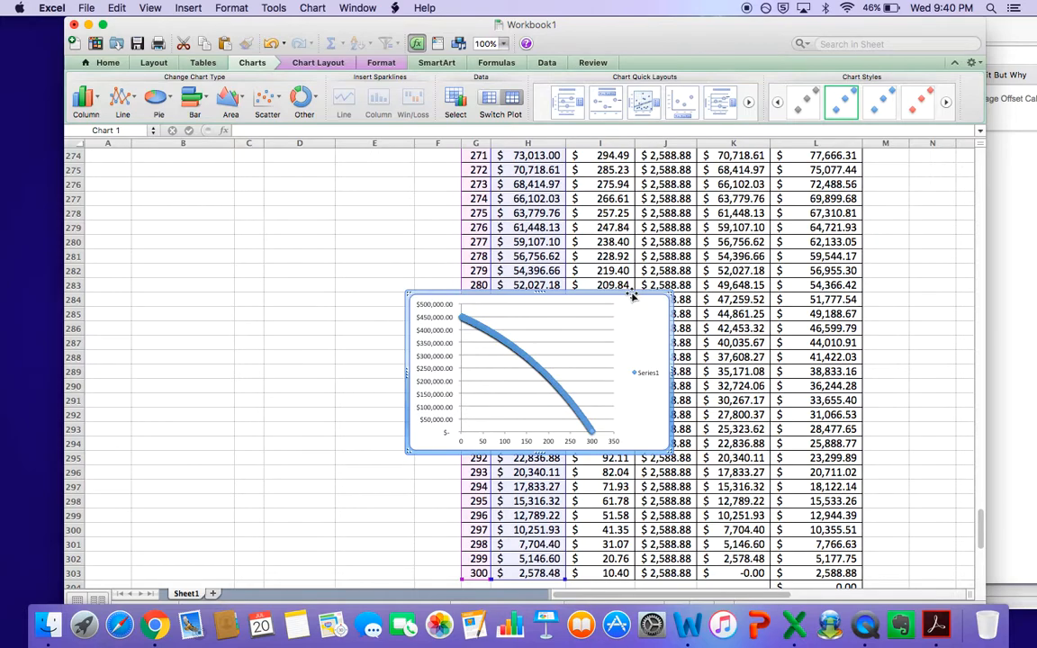
{"action": "left_click_drag", "start_coordinate": [633, 295], "coordinate": [386, 179]}
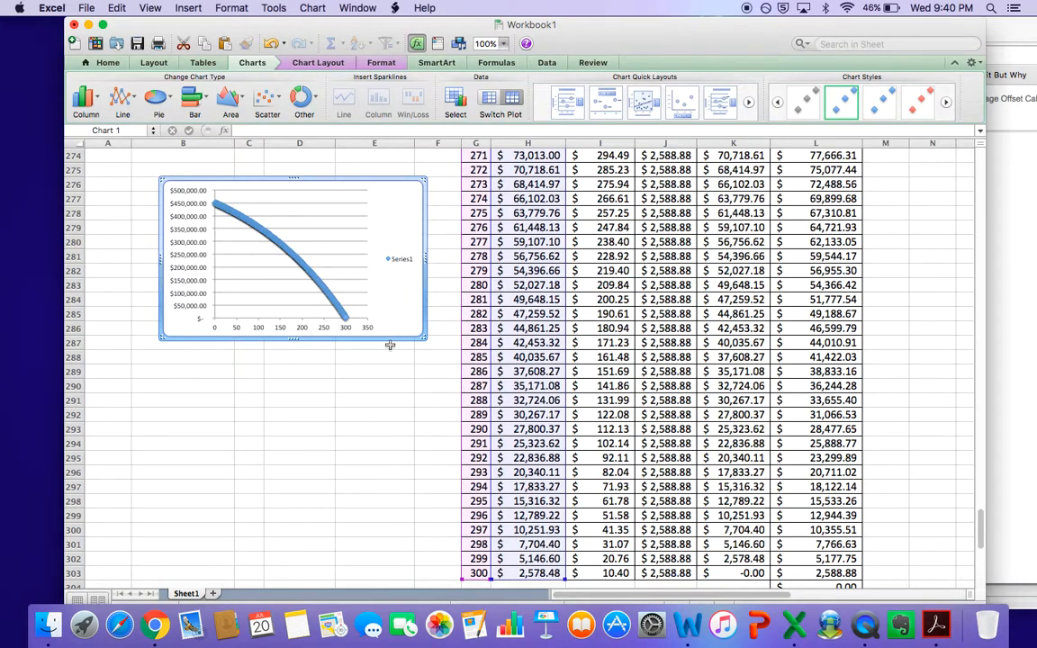
Move the scatter chart to a new sheet named Task 1 25 yr loan plot
{"action": "right_click", "coordinate": [395, 196]}
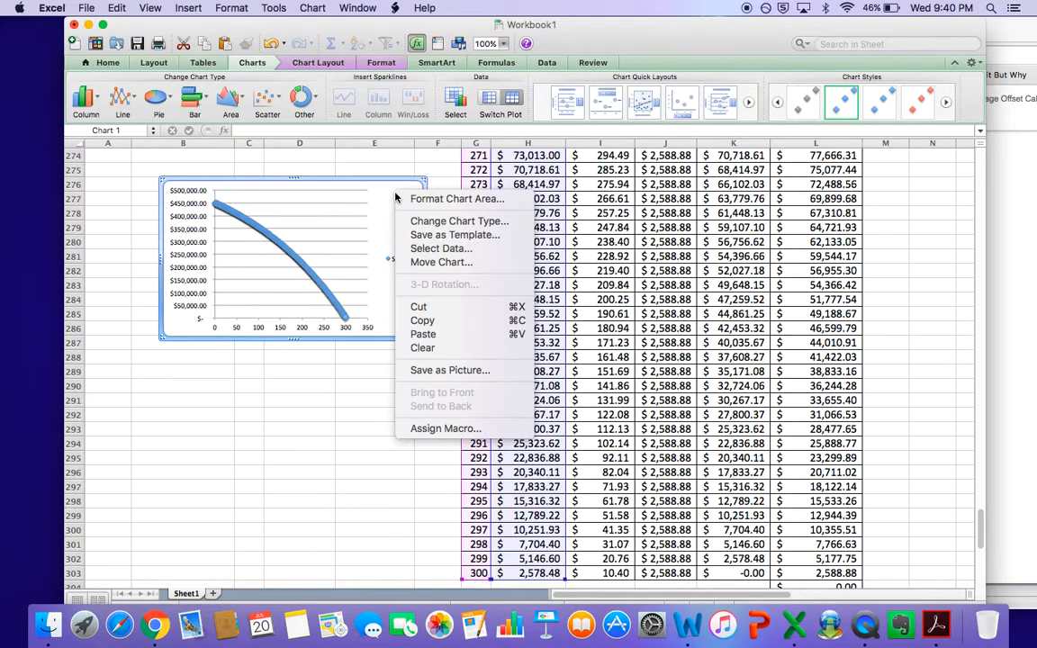
{"action": "left_click", "coordinate": [439, 262]}
{"action": "left_click", "coordinate": [357, 234]}
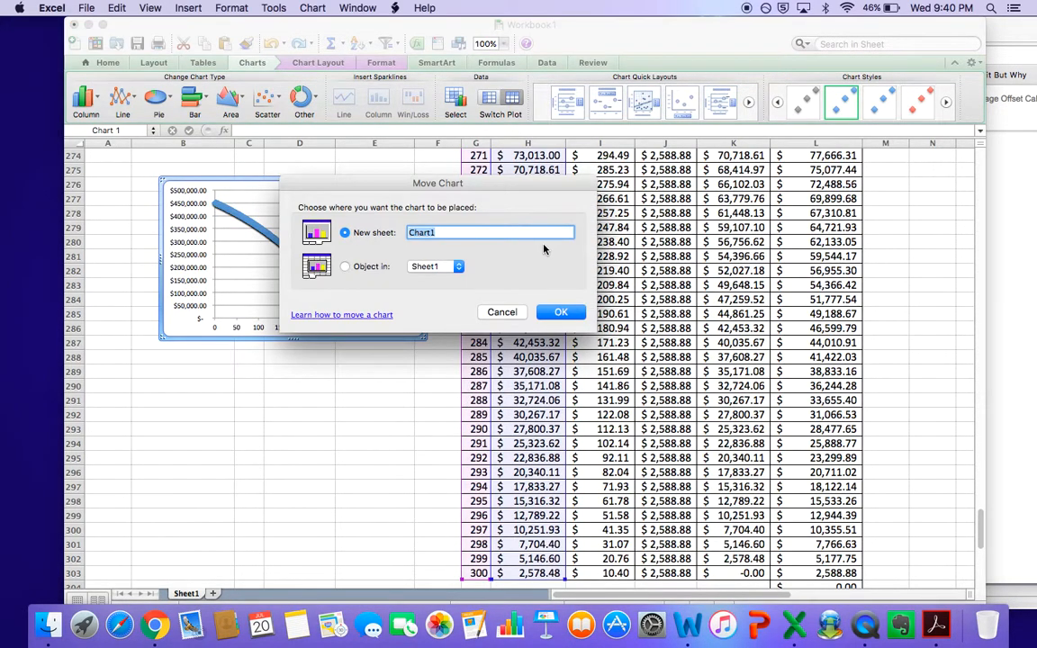
{"action": "type", "text": "Task 1 25 yr loan plo"}
{"action": "key", "text": "Return"}
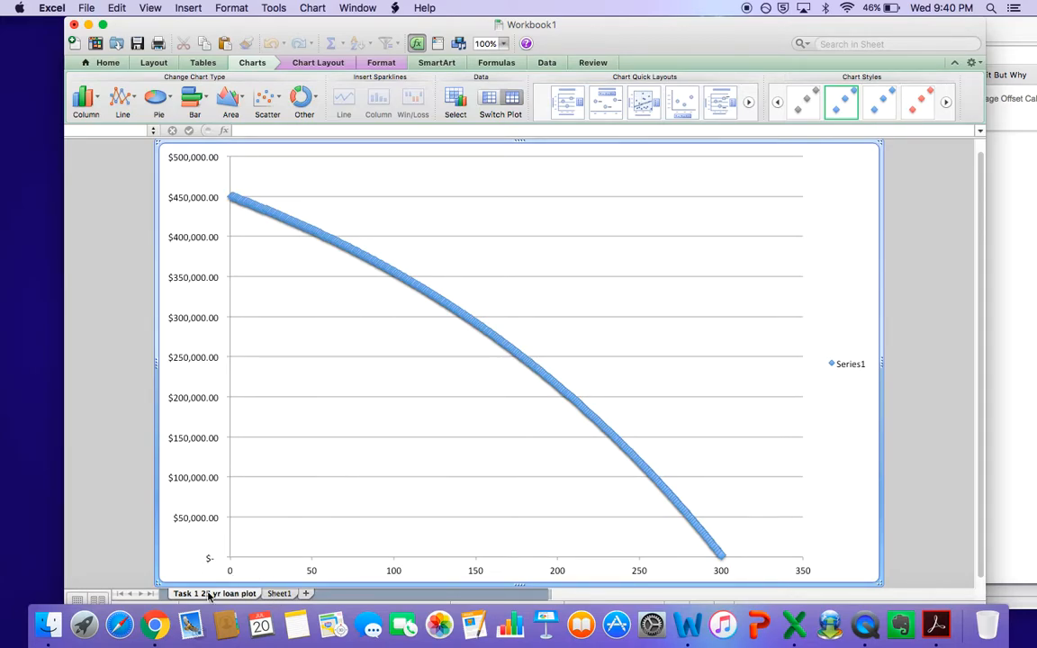
Open the chart's data source settings and name the existing series Present Value
{"action": "right_click", "coordinate": [617, 303]}
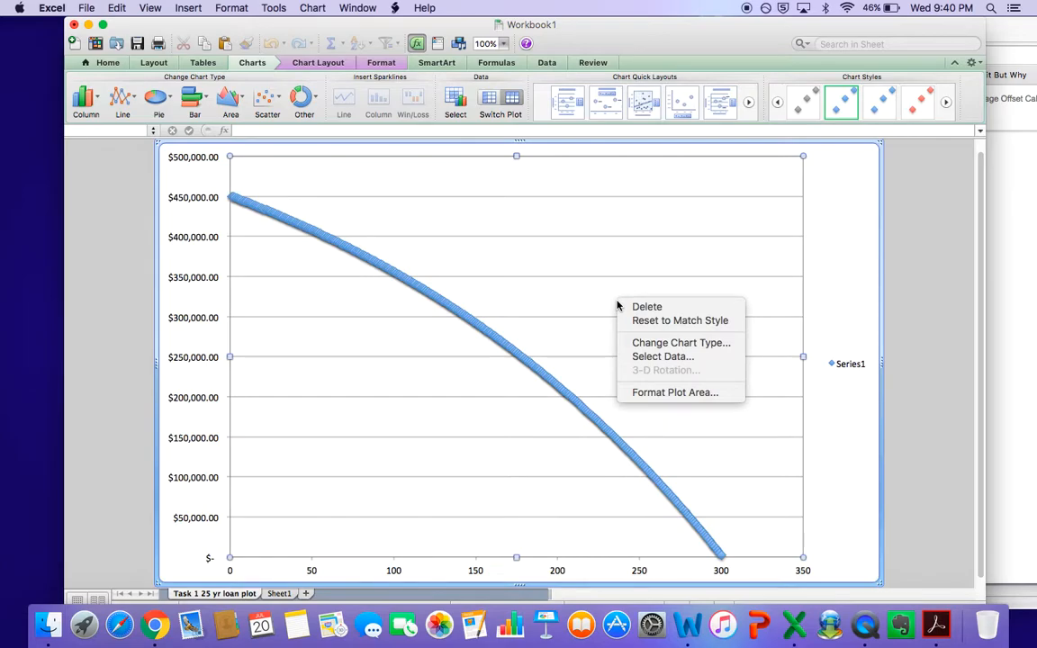
{"action": "left_click", "coordinate": [655, 357]}
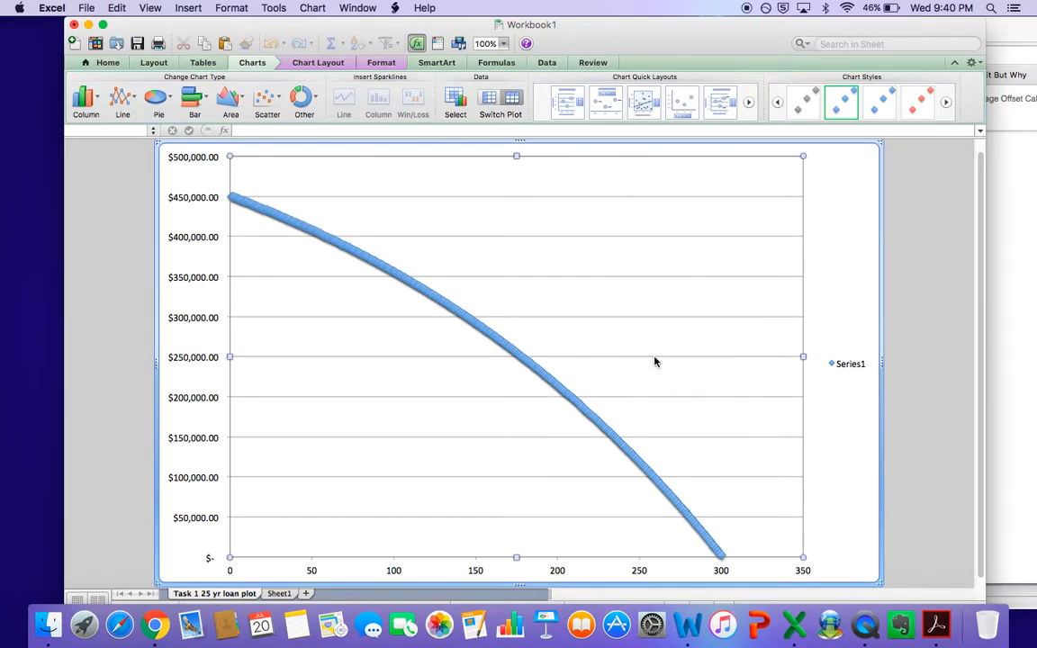
{"action": "left_click", "coordinate": [734, 266]}
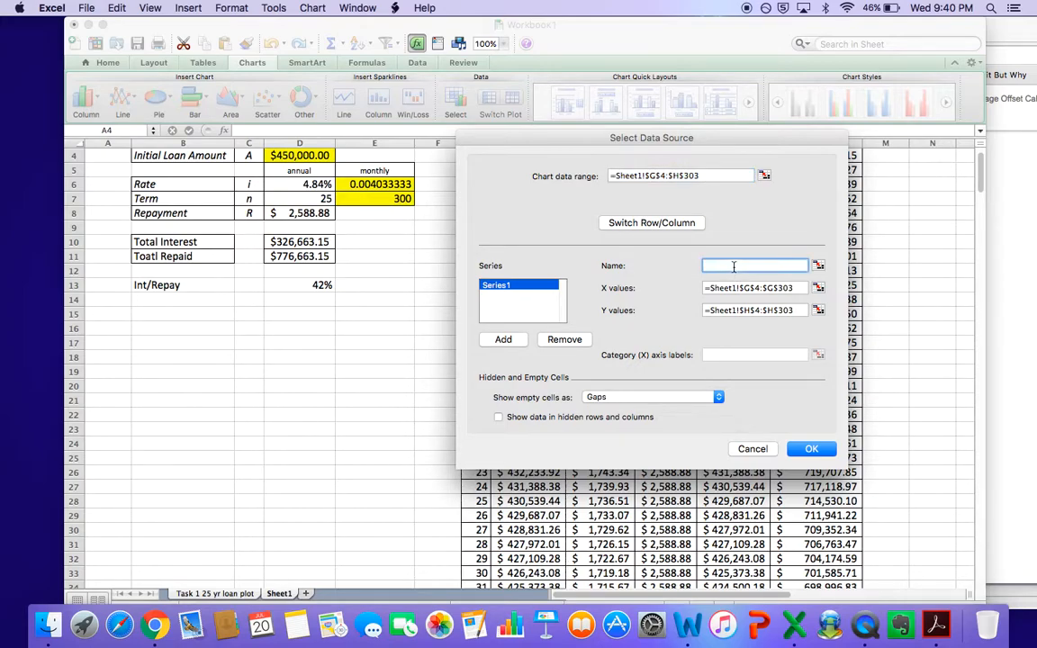
{"action": "type", "text": "Present Value"}
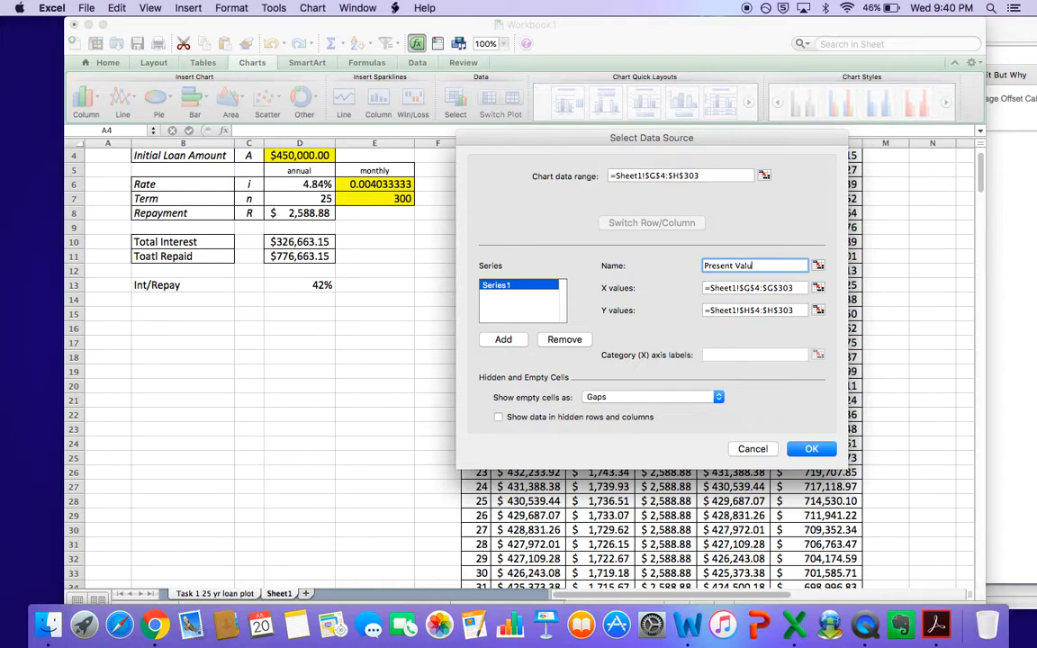
Add a second series named PV + interest to the chart, with Y values from L4:L303 on Sheet1
{"action": "left_click", "coordinate": [504, 340]}
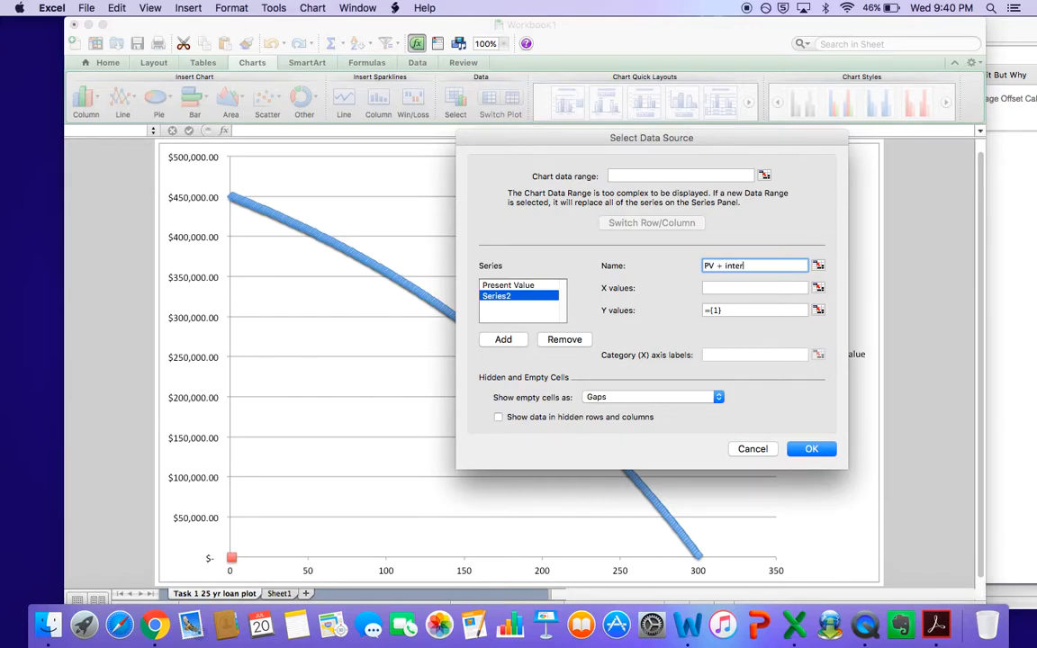
{"action": "left_click", "coordinate": [730, 309]}
{"action": "left_click_drag", "start_coordinate": [736, 308], "coordinate": [683, 308]}
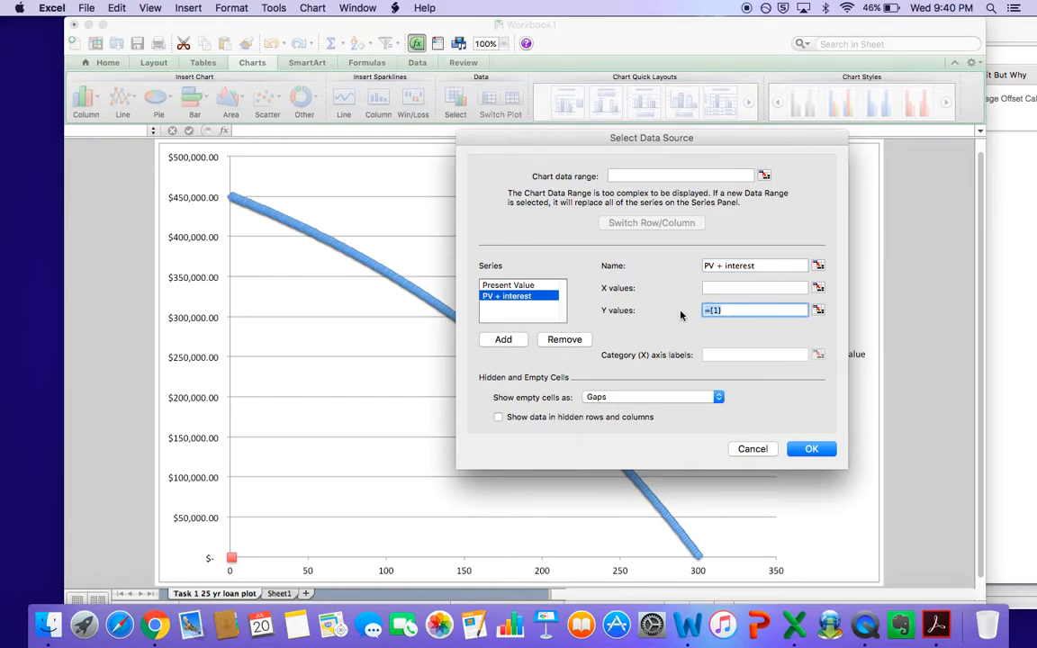
{"action": "key", "text": "BackSpace"}
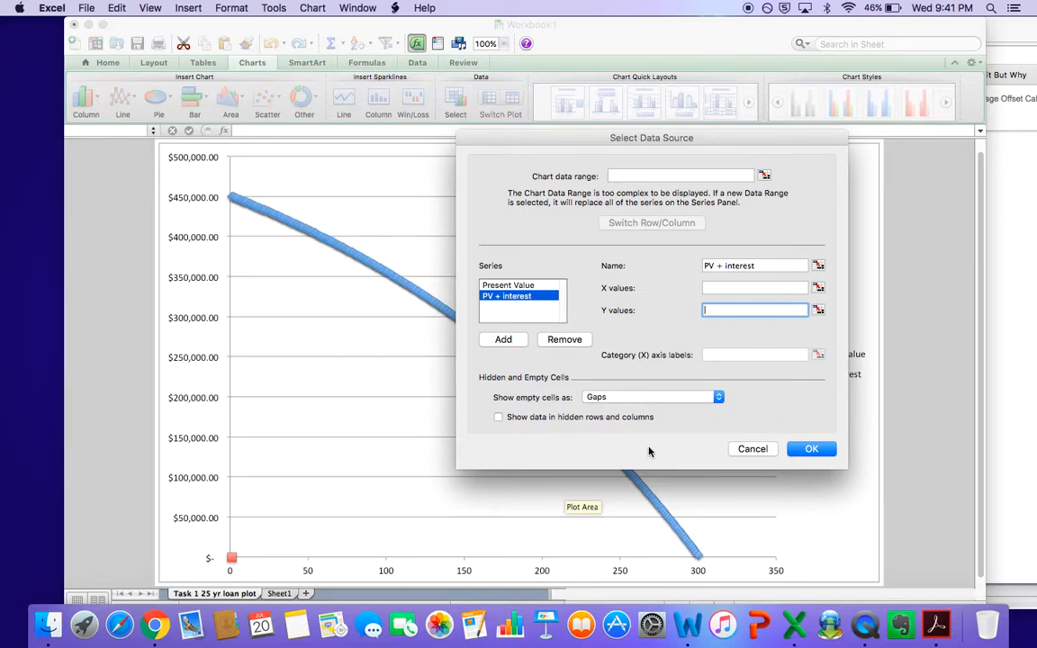
{"action": "left_click", "coordinate": [282, 593]}
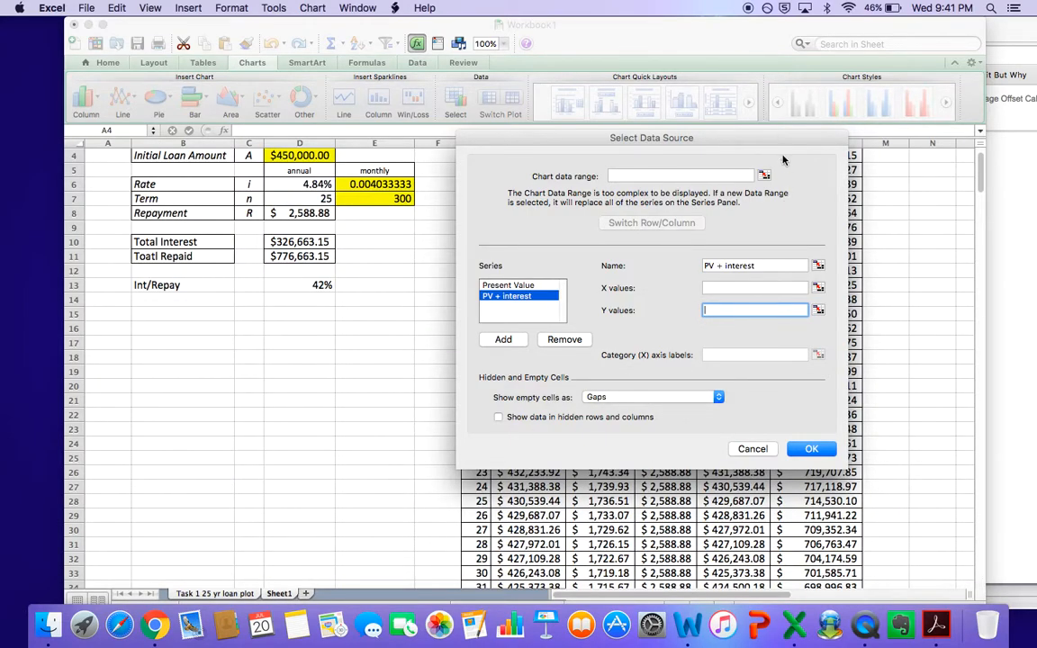
{"action": "left_click_drag", "start_coordinate": [726, 138], "coordinate": [441, 183]}
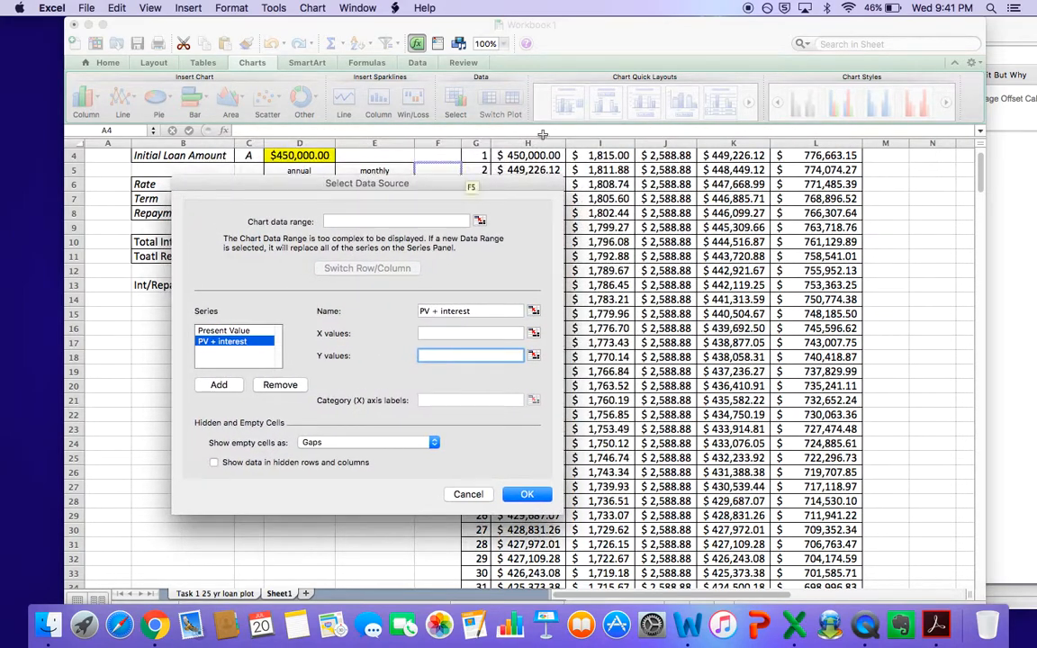
{"action": "left_click", "coordinate": [826, 155]}
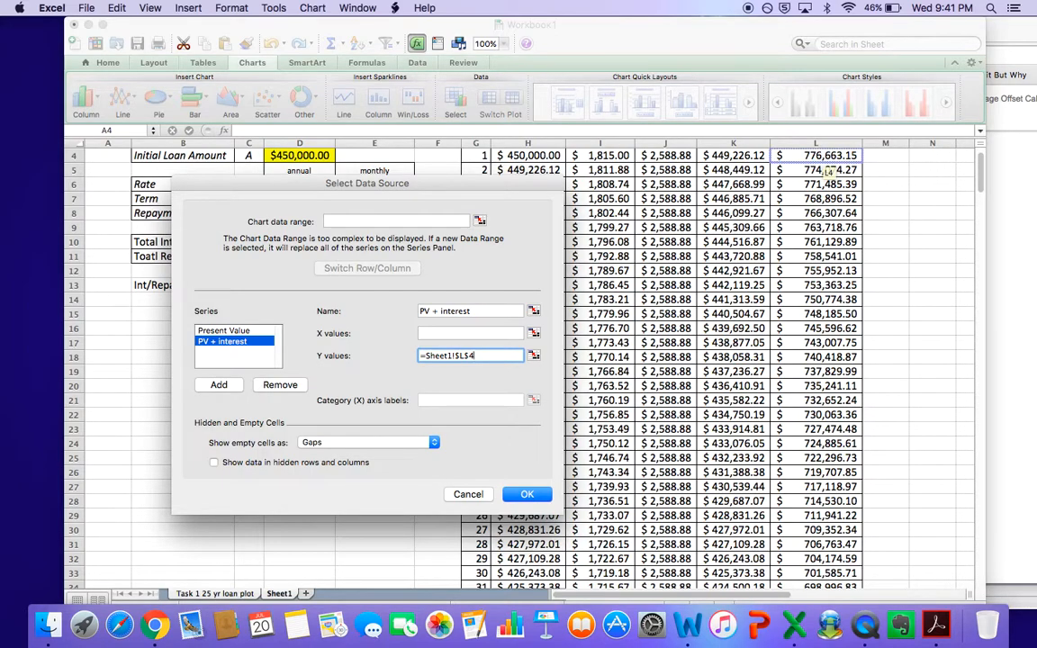
{"action": "left_click", "coordinate": [822, 155]}
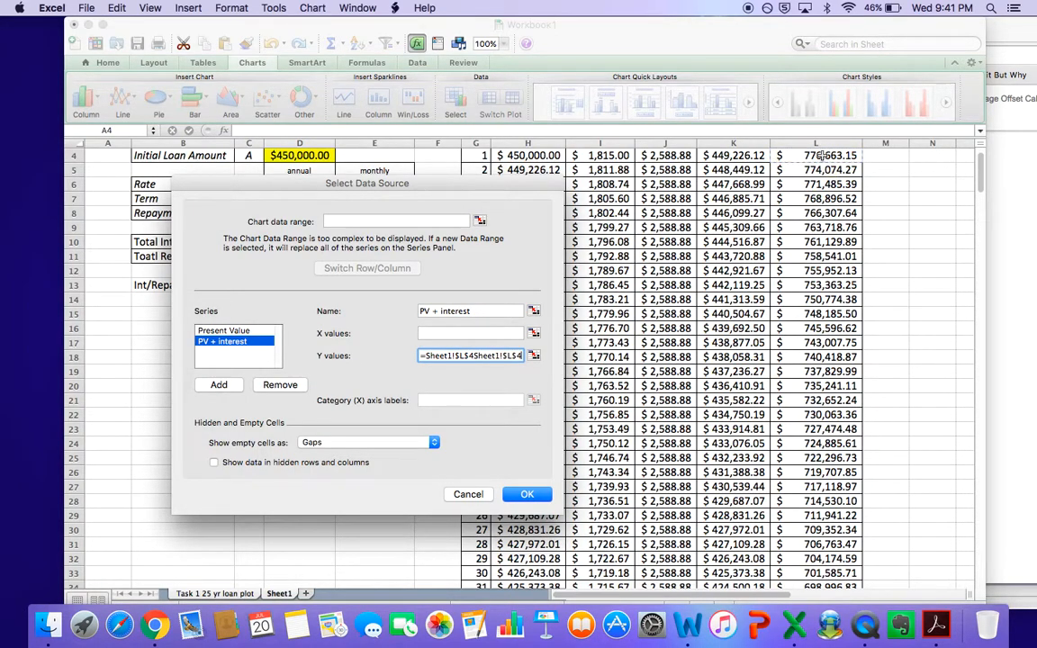
{"action": "left_click_drag", "start_coordinate": [822, 154], "coordinate": [847, 236]}
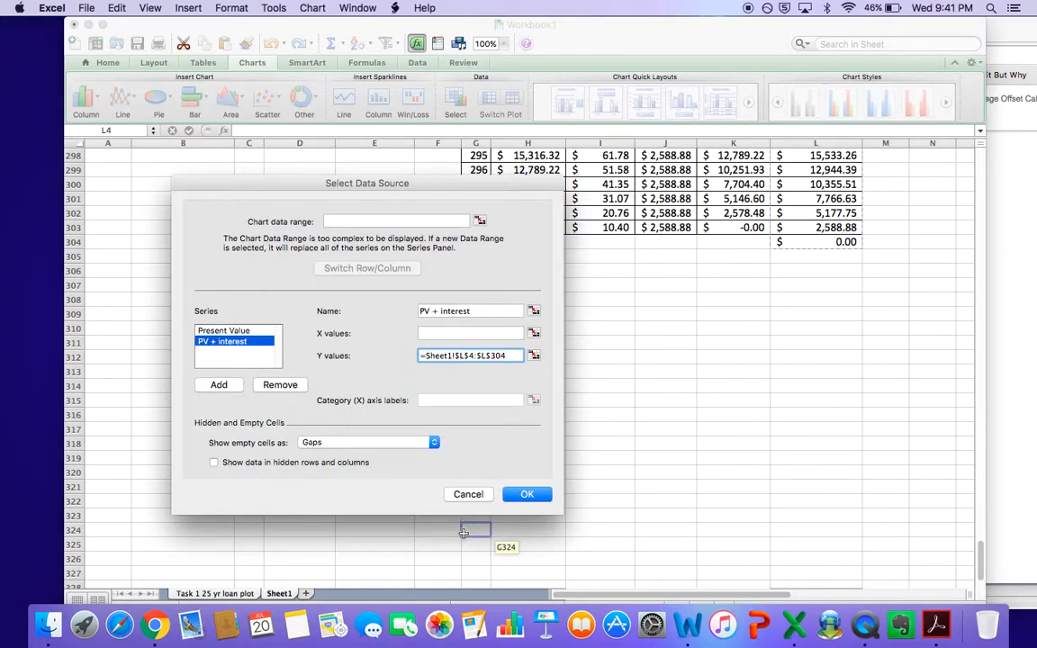
{"action": "key", "text": "BackSpace"}
{"action": "type", "text": "3"}
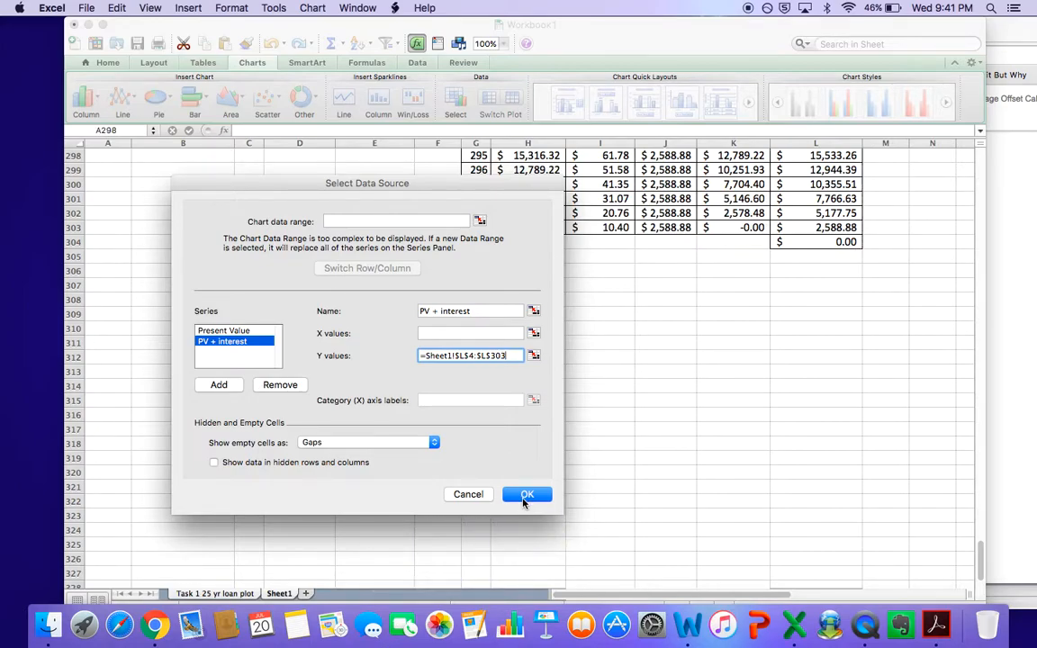
{"action": "left_click", "coordinate": [525, 496]}
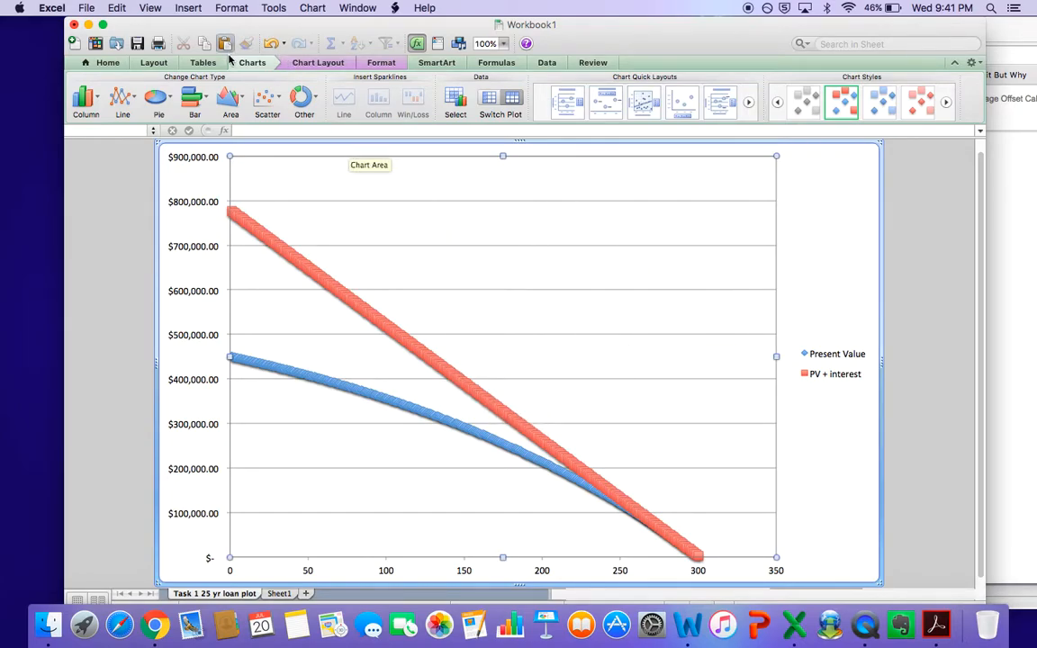
Add a title below the chart's horizontal axis reading Term (months)
{"action": "left_click", "coordinate": [151, 64]}
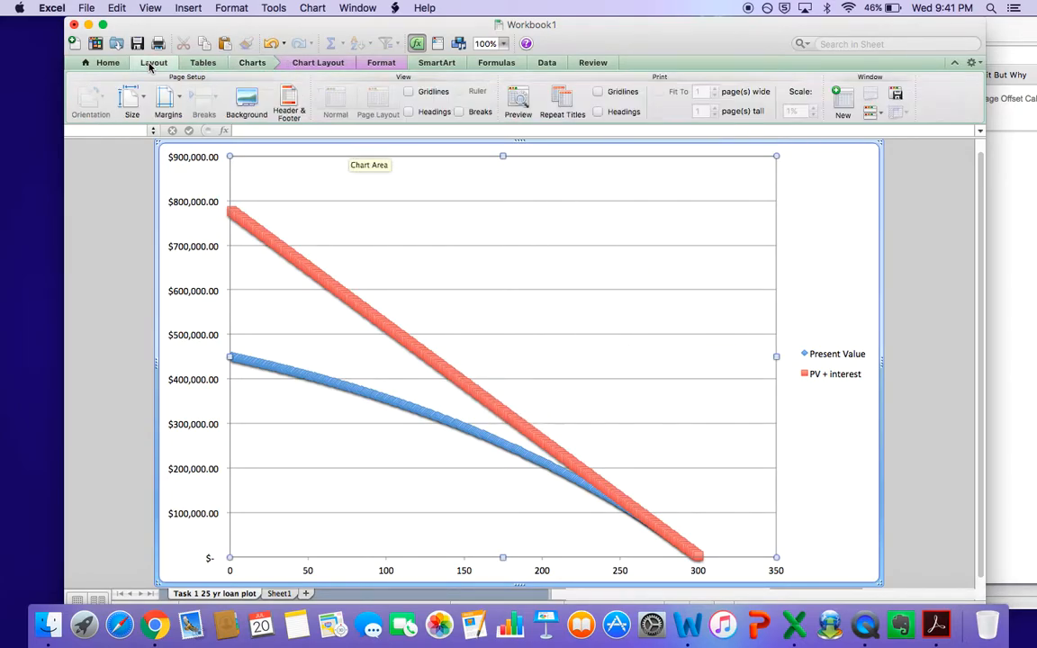
{"action": "left_click", "coordinate": [203, 64]}
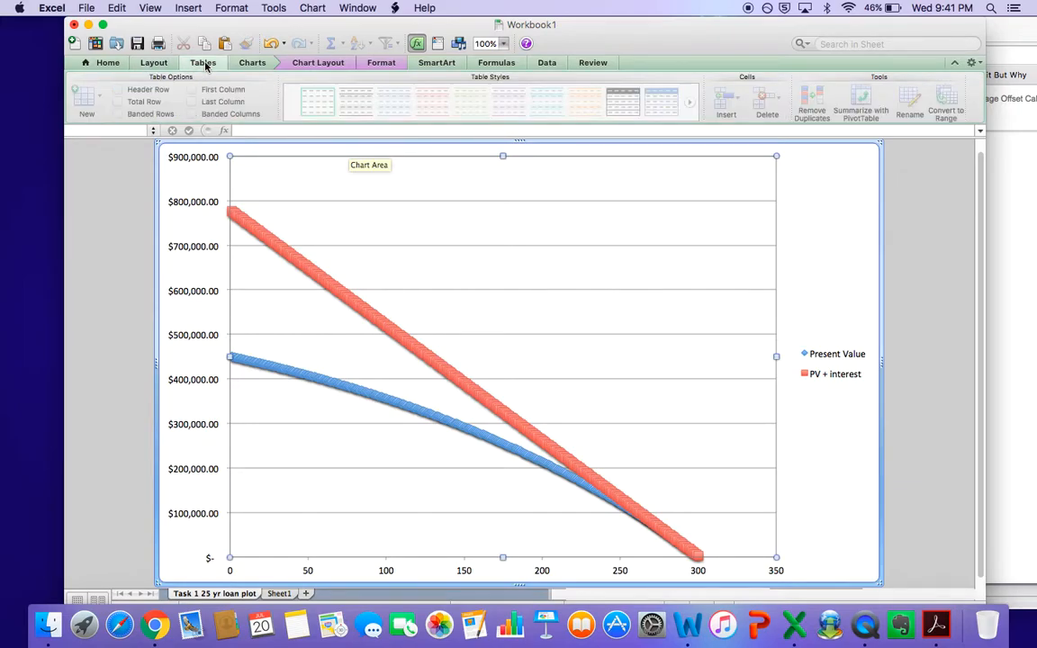
{"action": "left_click", "coordinate": [315, 63]}
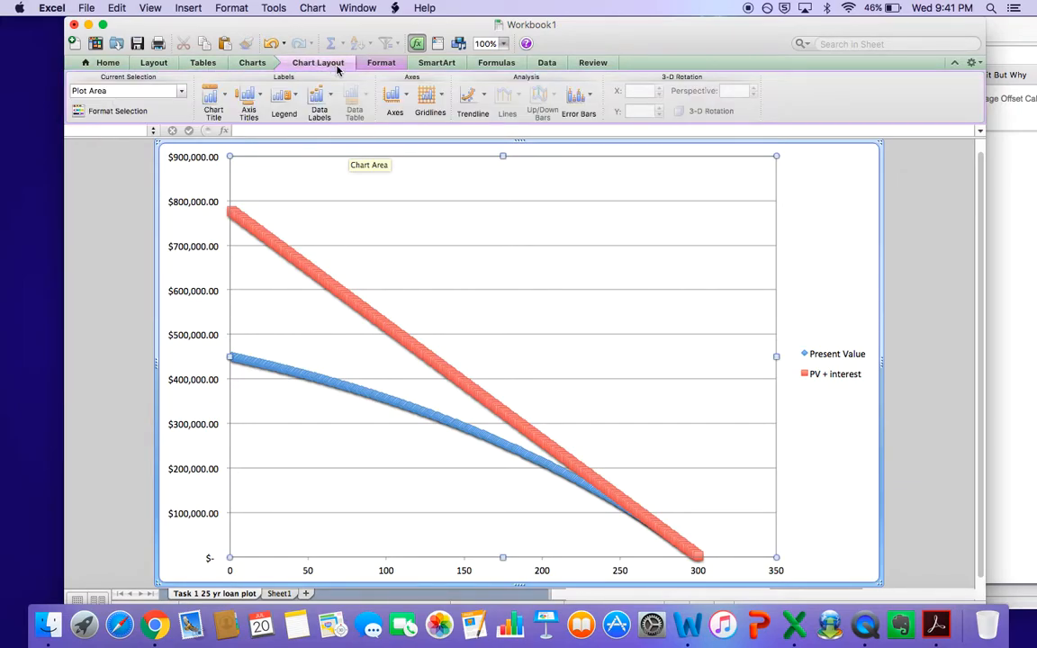
{"action": "left_click", "coordinate": [250, 97]}
{"action": "mouse_move", "coordinate": [270, 118]}
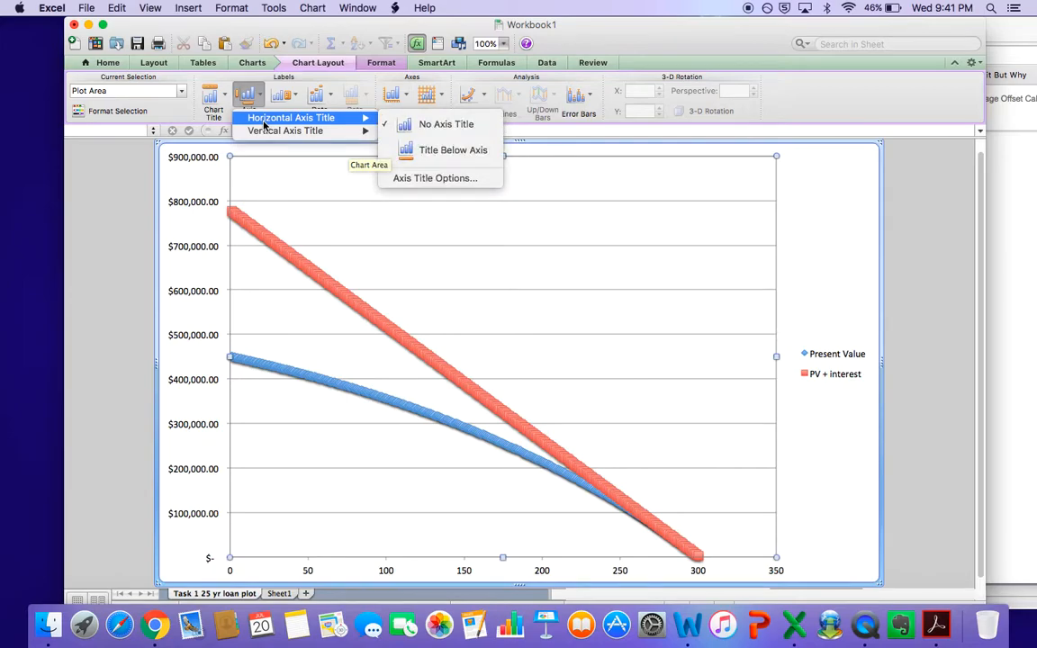
{"action": "left_click", "coordinate": [460, 158]}
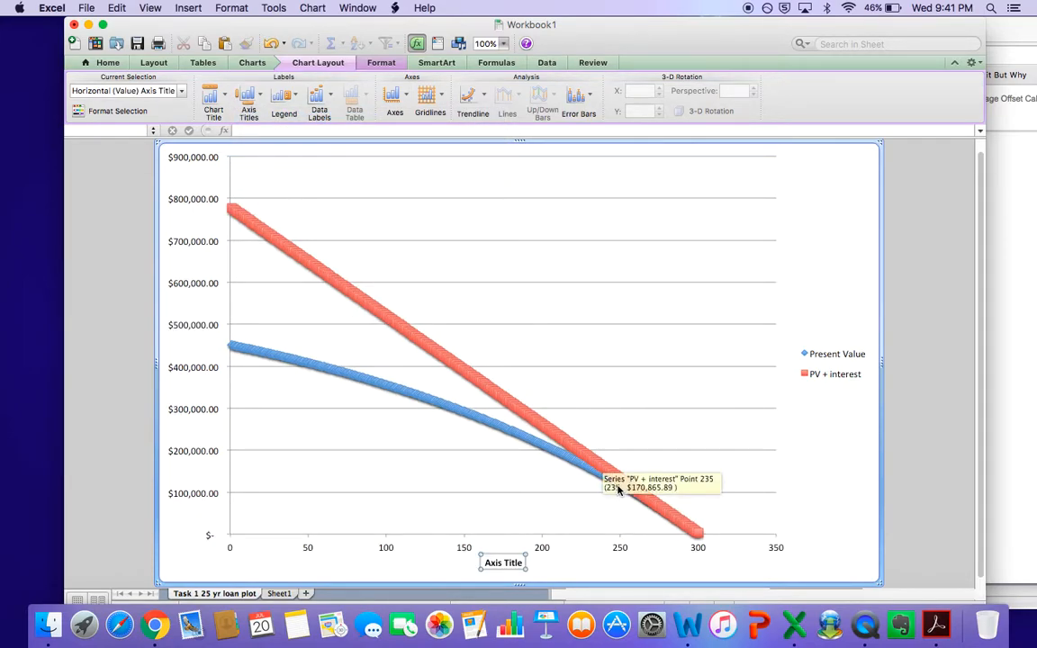
{"action": "type", "text": "Term ("}
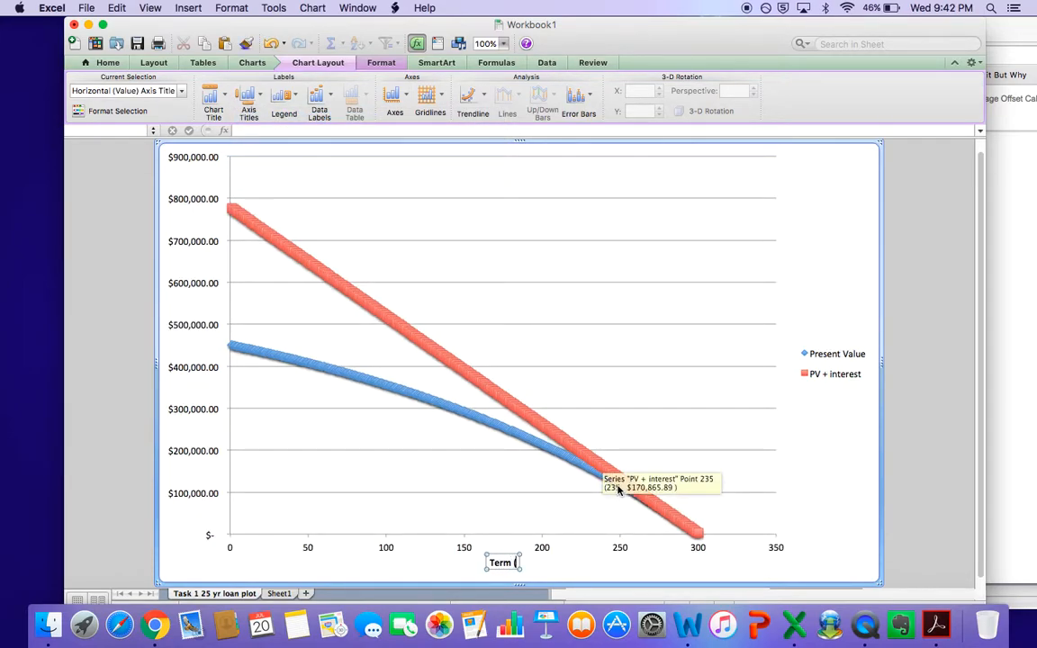
{"action": "type", "text": "months)"}
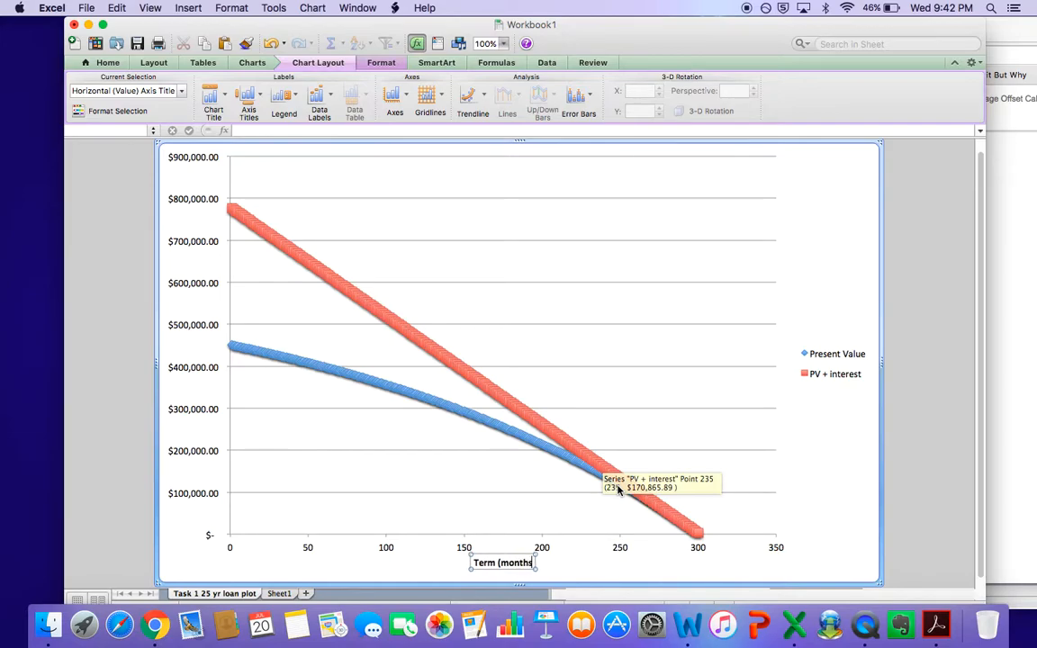
{"action": "left_click", "coordinate": [648, 360]}
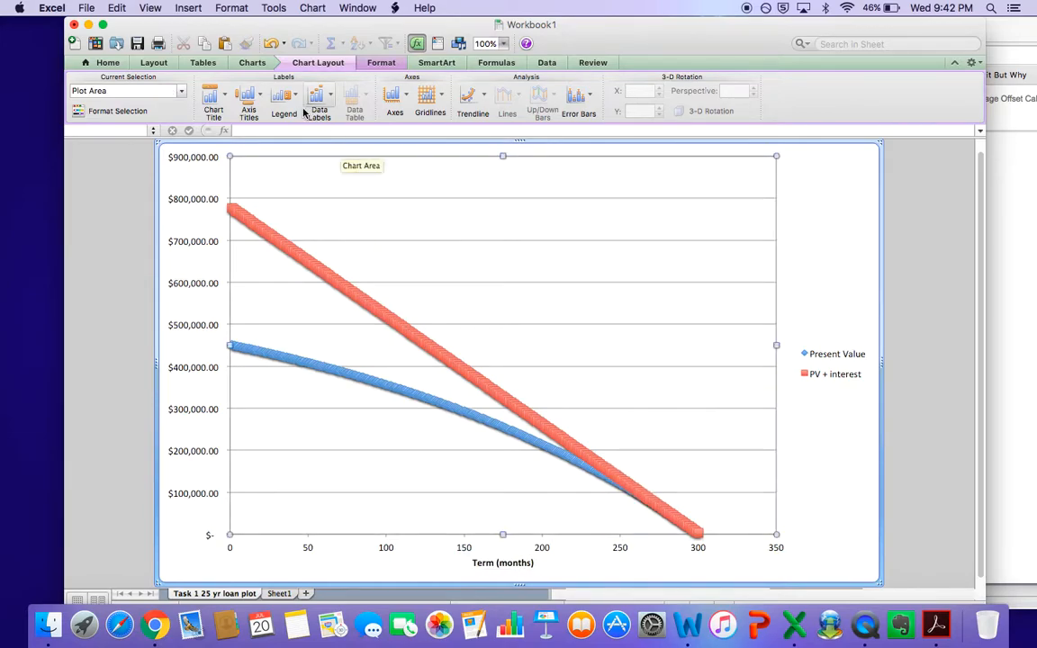
Add a horizontally oriented title to the chart's vertical axis reading PV ($)
{"action": "left_click", "coordinate": [248, 98]}
{"action": "mouse_move", "coordinate": [297, 131]}
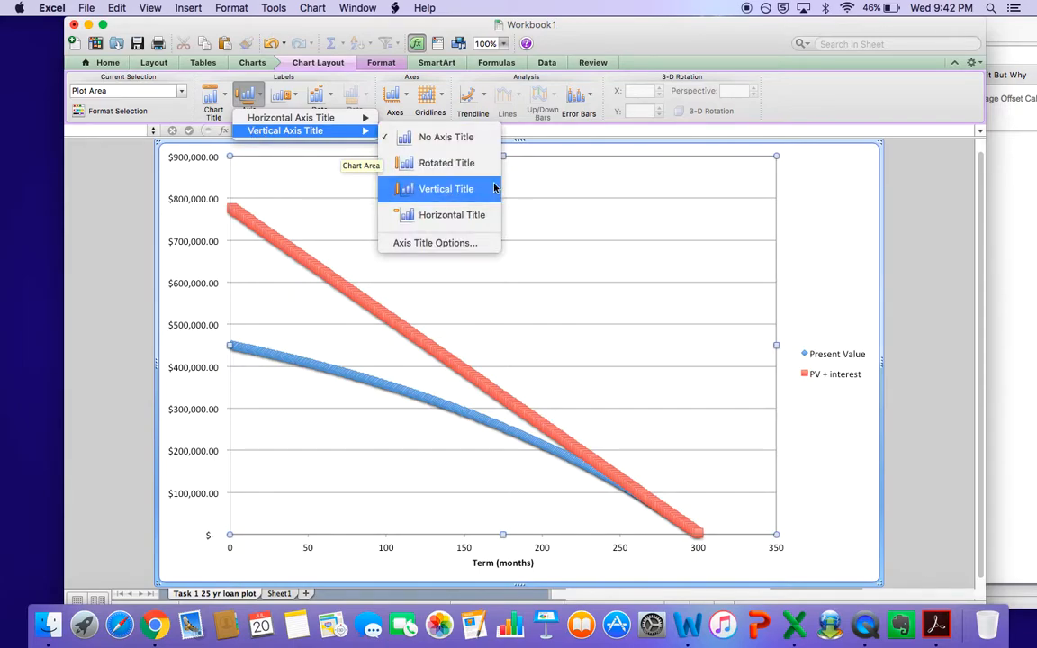
{"action": "left_click", "coordinate": [413, 200]}
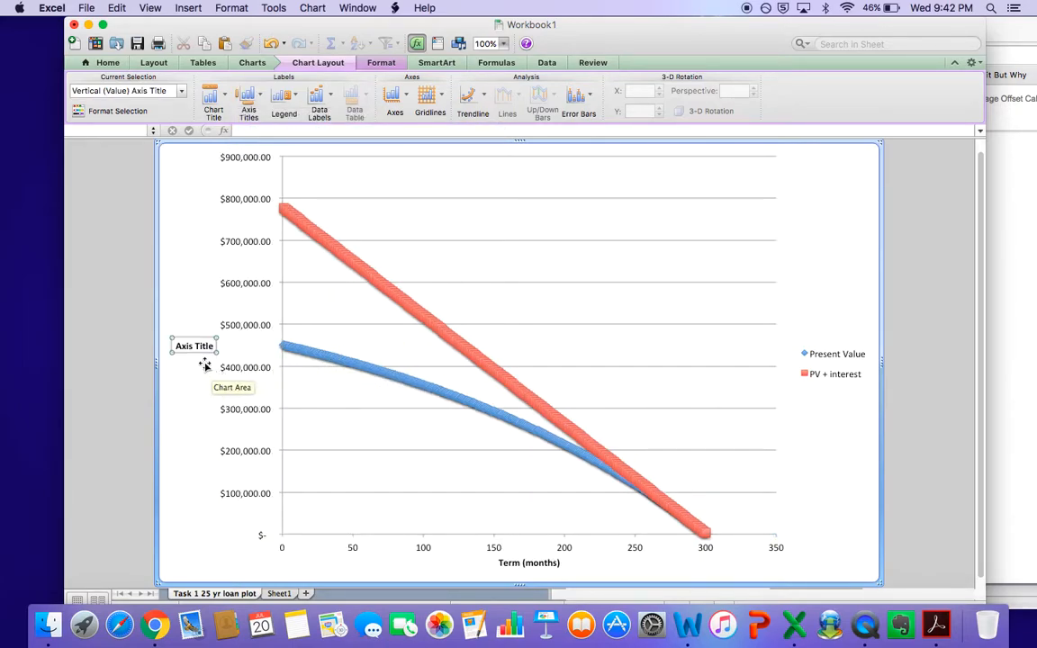
{"action": "type", "text": "PV"}
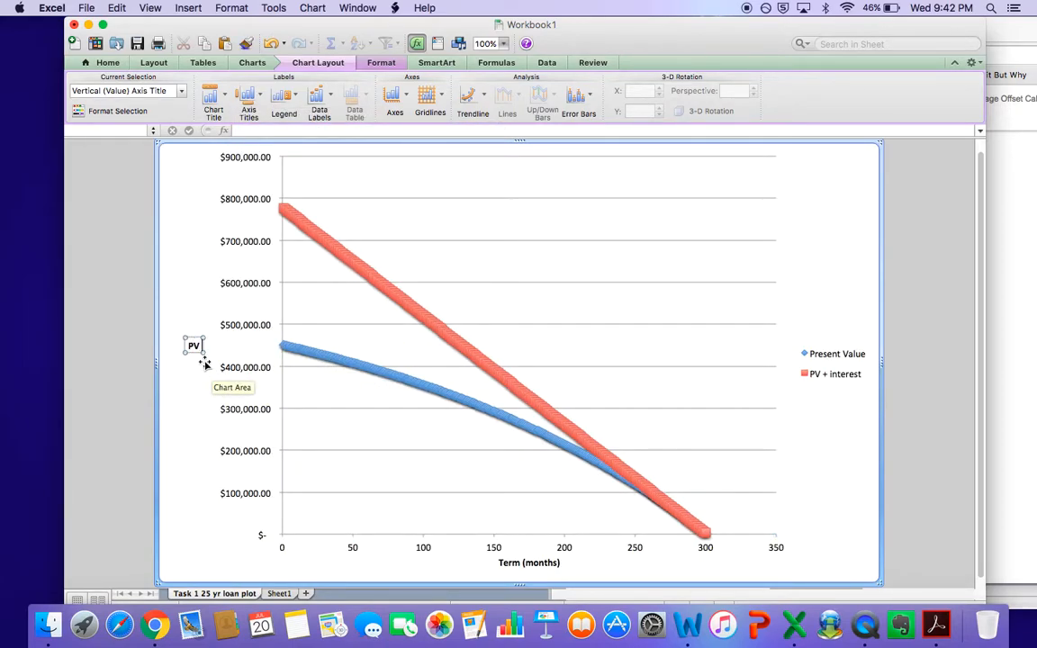
{"action": "type", "text": " ("}
{"action": "type", "text": "$)"}
{"action": "left_click", "coordinate": [516, 340]}
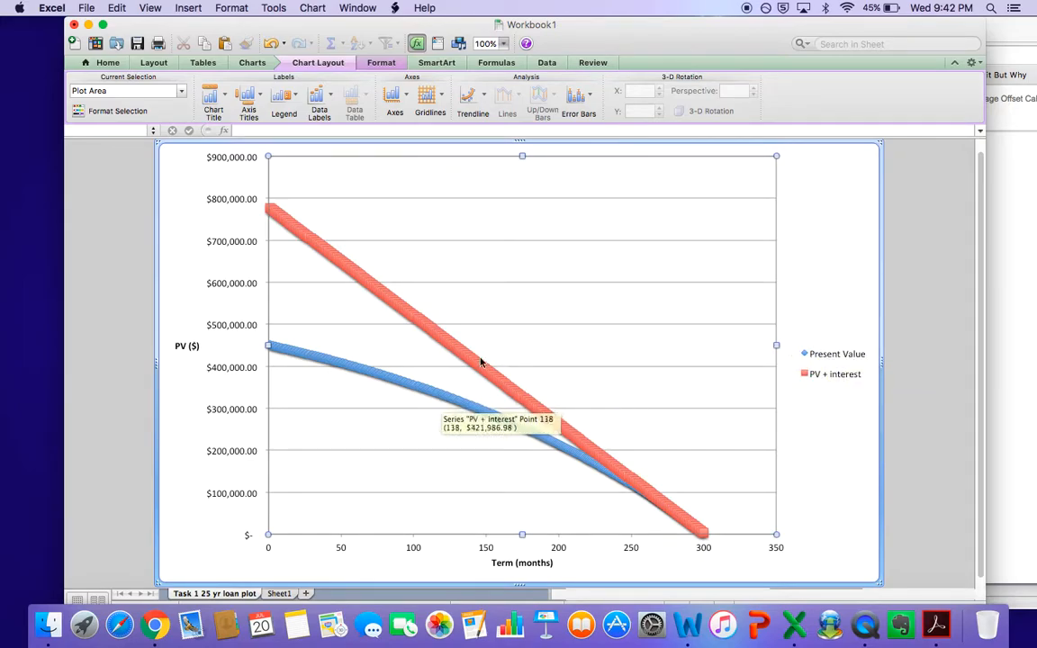
Add a title above the loan chart reading 25 year term Annuity
{"action": "left_click", "coordinate": [212, 105]}
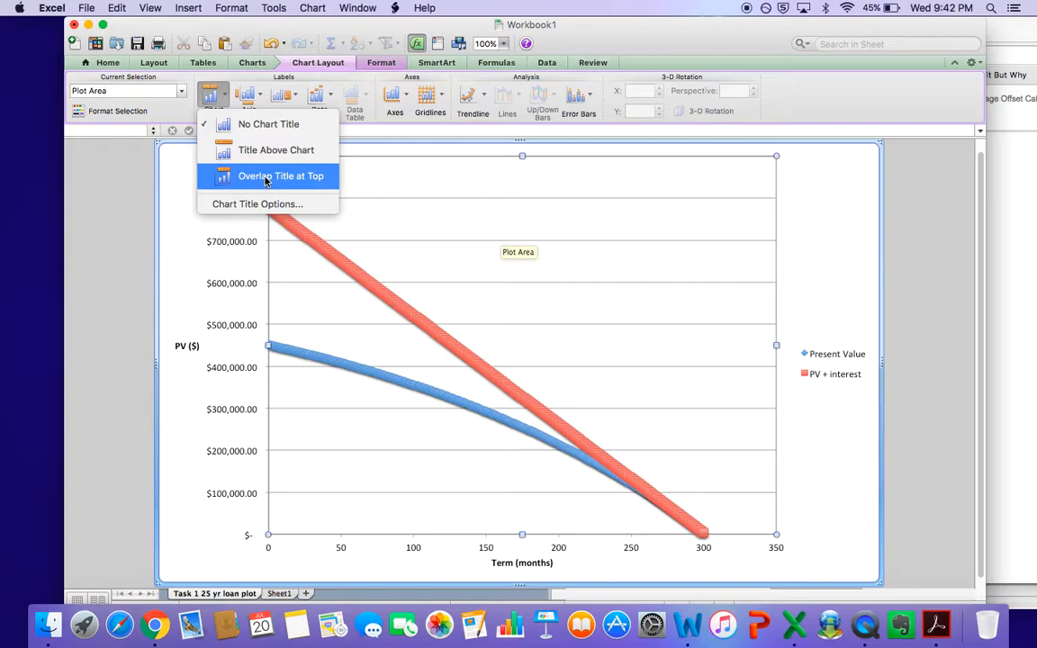
{"action": "left_click", "coordinate": [261, 150]}
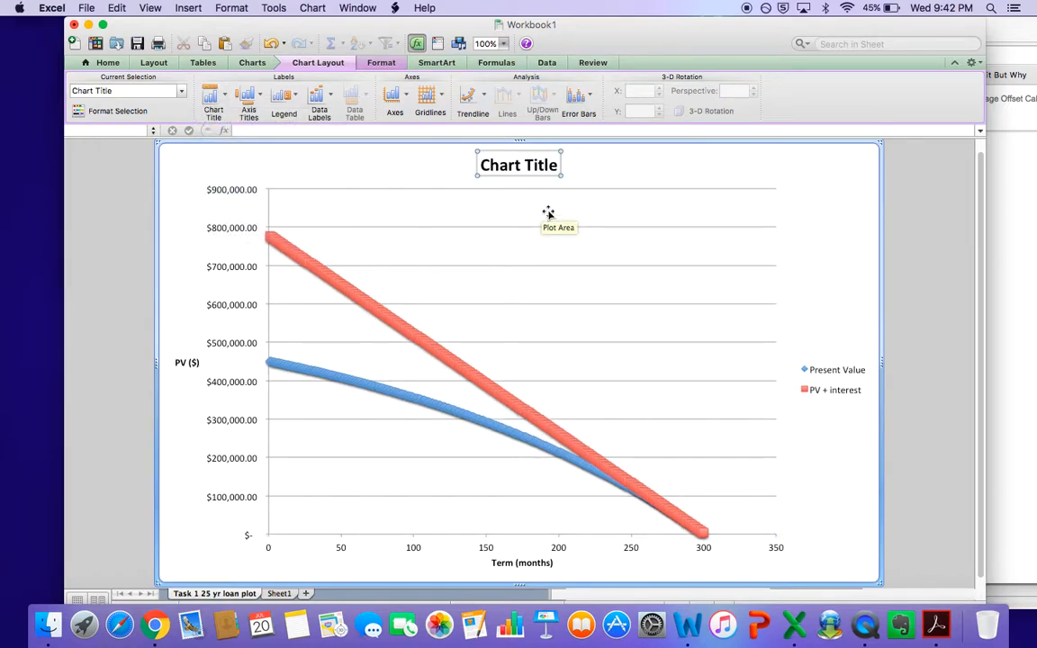
{"action": "type", "text": "25"}
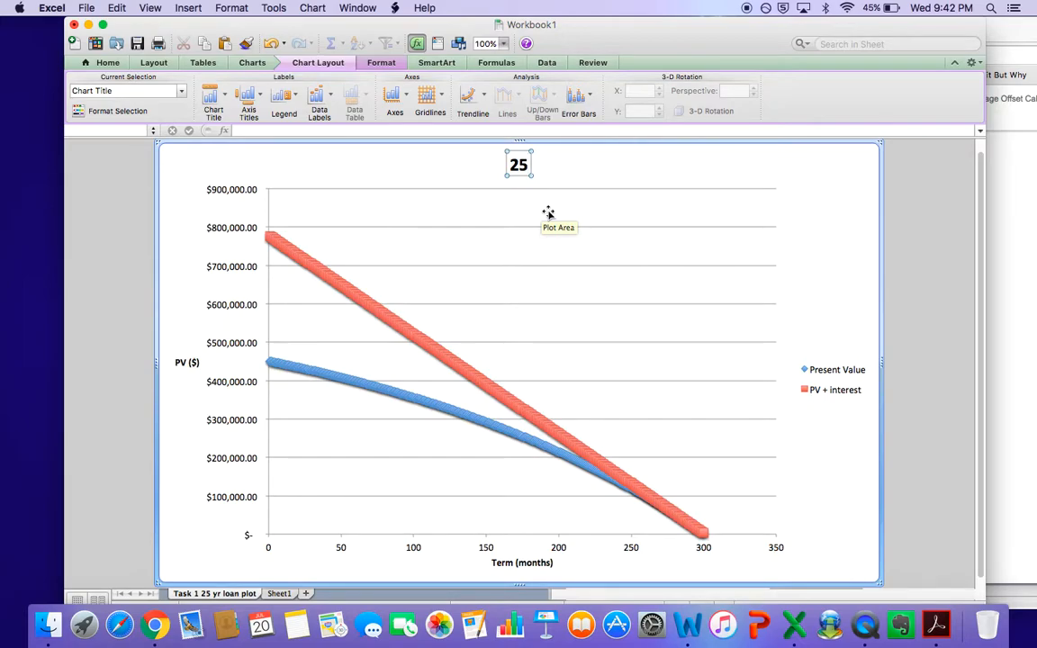
{"action": "type", "text": " Yr"}
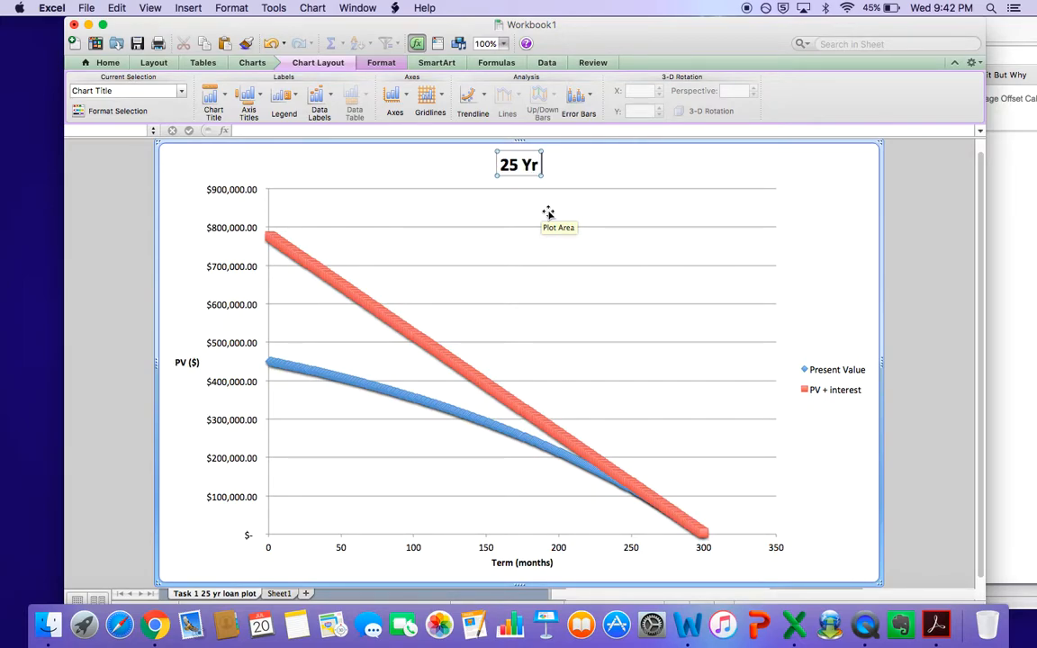
{"action": "key", "text": "BackSpace"}
{"action": "key", "text": "BackSpace"}
{"action": "key", "text": "BackSpace"}
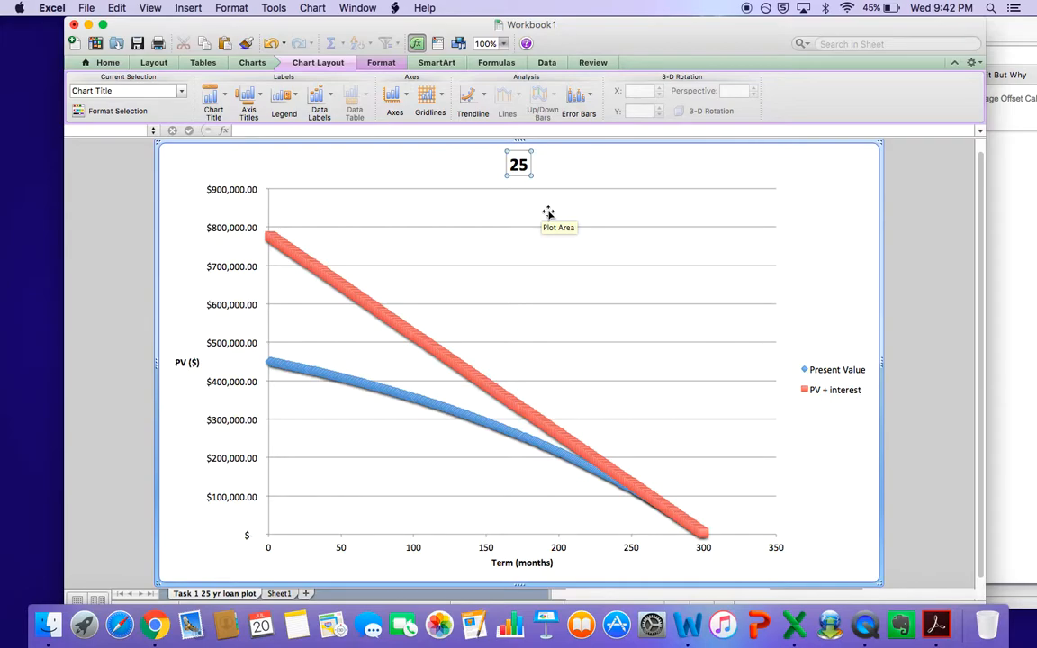
{"action": "type", "text": "year"}
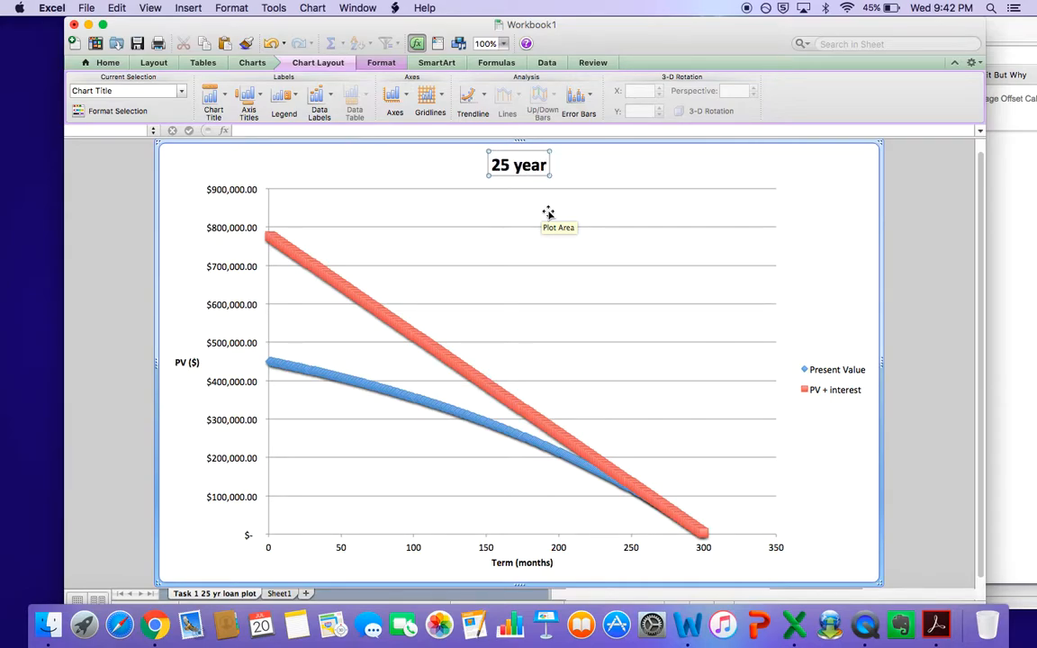
{"action": "type", "text": " Te"}
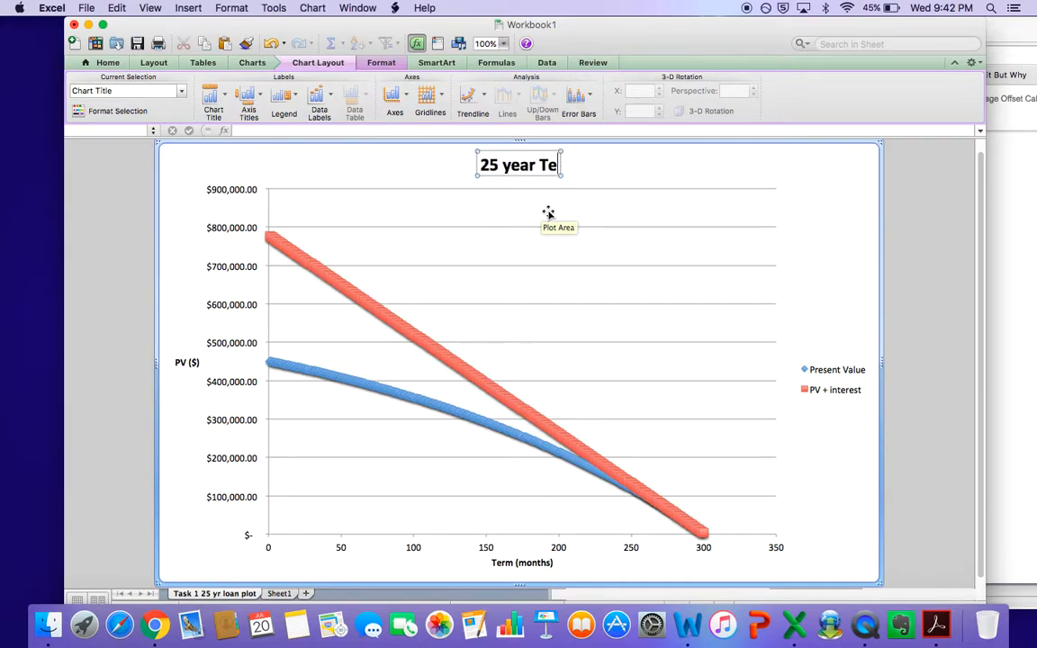
{"action": "key", "text": "BackSpace"}
{"action": "key", "text": "BackSpace"}
{"action": "key", "text": "BackSpace"}
{"action": "type", "text": "term"}
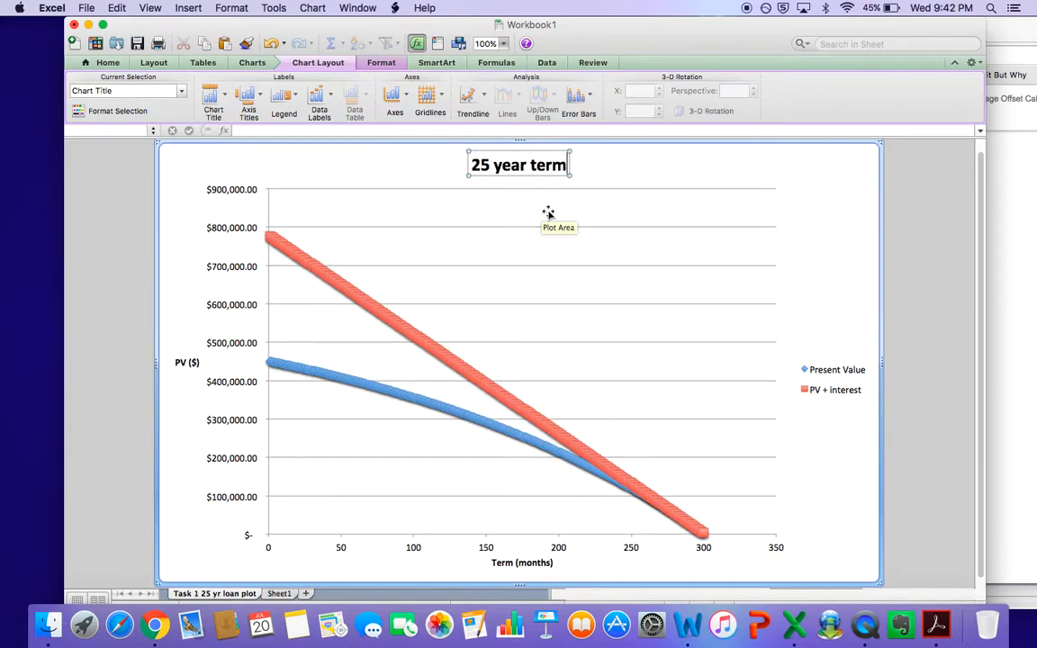
{"action": "type", "text": " Annu"}
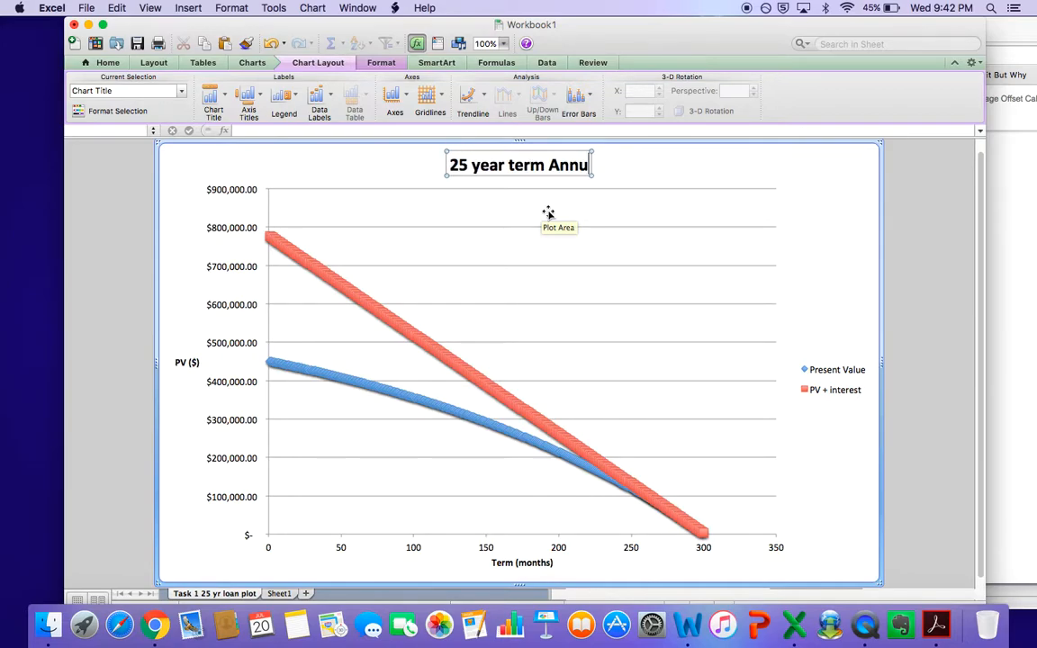
{"action": "type", "text": "ity"}
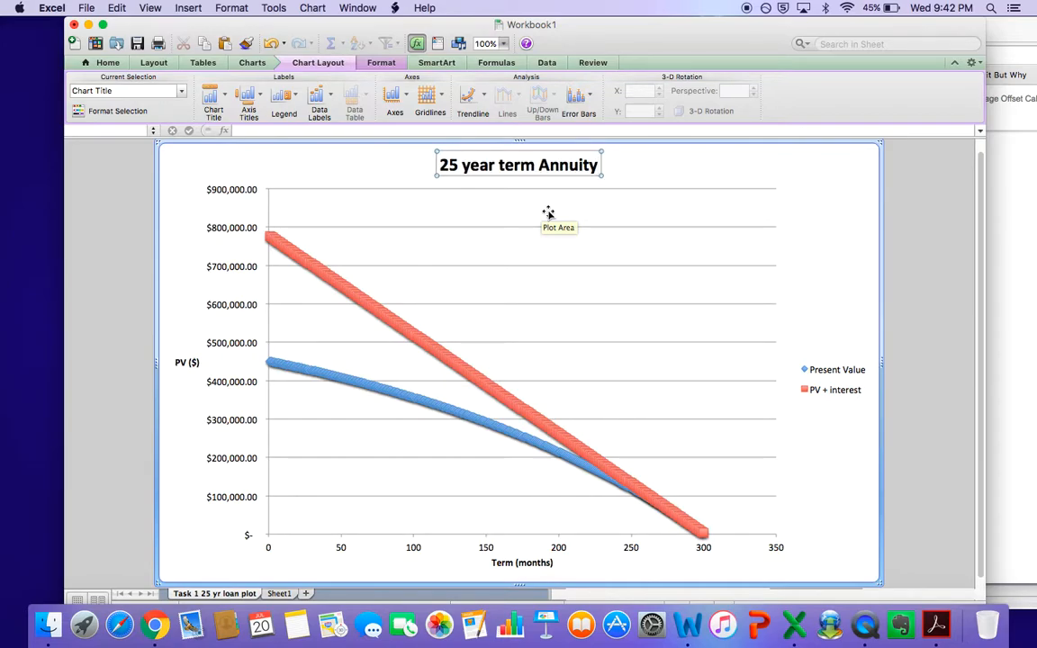
{"action": "left_click", "coordinate": [613, 262]}
{"action": "left_click", "coordinate": [856, 301]}
{"action": "left_click", "coordinate": [949, 327]}
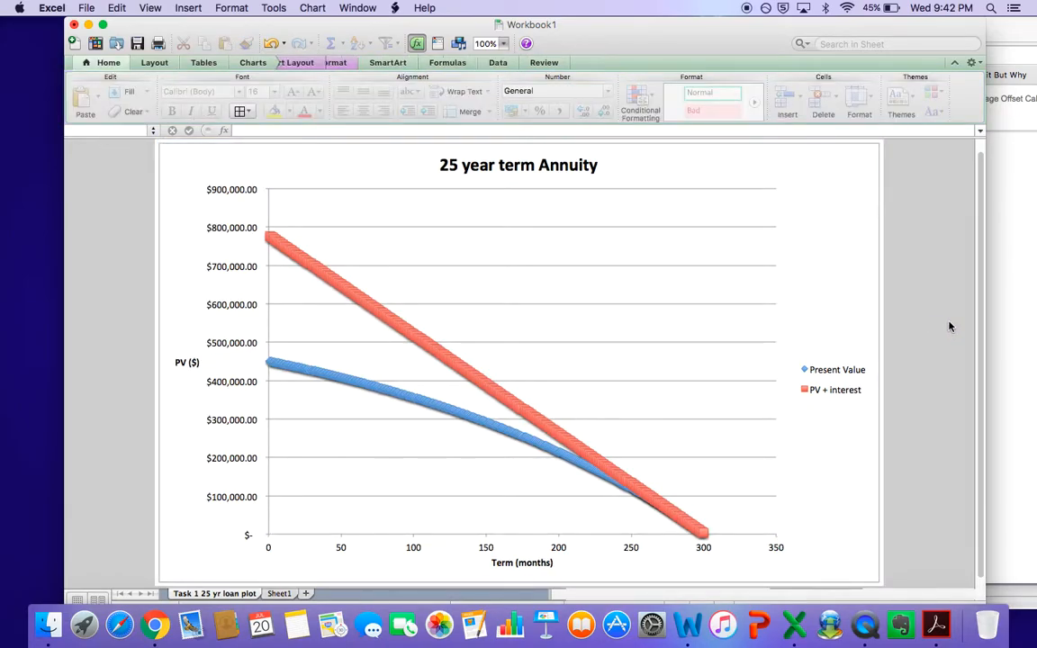
Return to the start of the loan table on Sheet1 and clear the range selection by selecting cell F18
{"action": "left_click", "coordinate": [279, 594]}
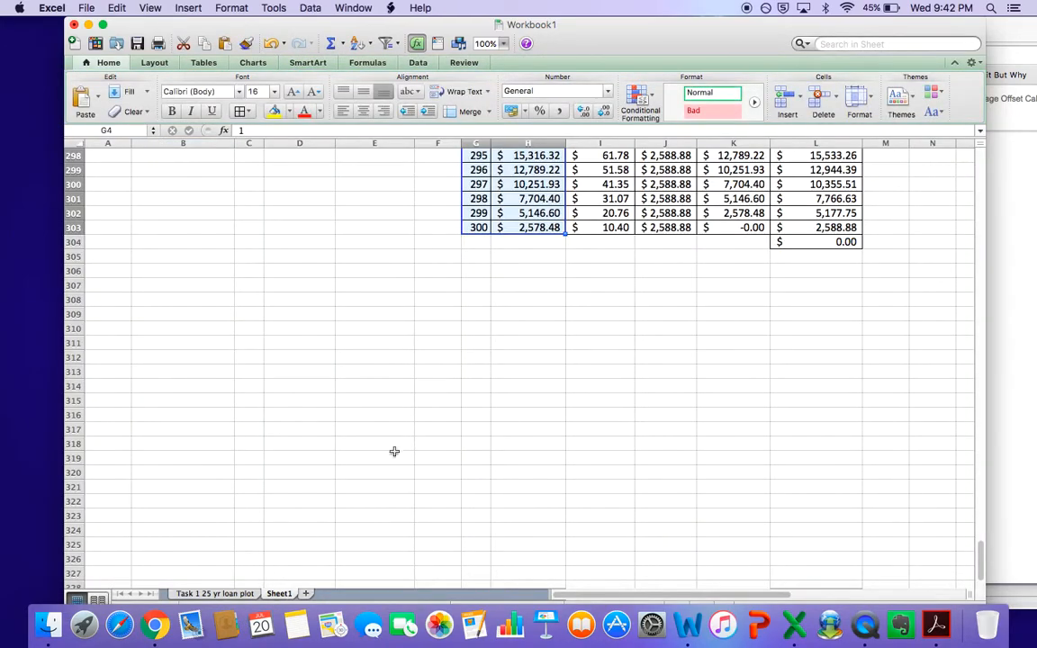
{"action": "scroll", "coordinate": [394, 451], "scroll_direction": "up", "scroll_amount": 20}
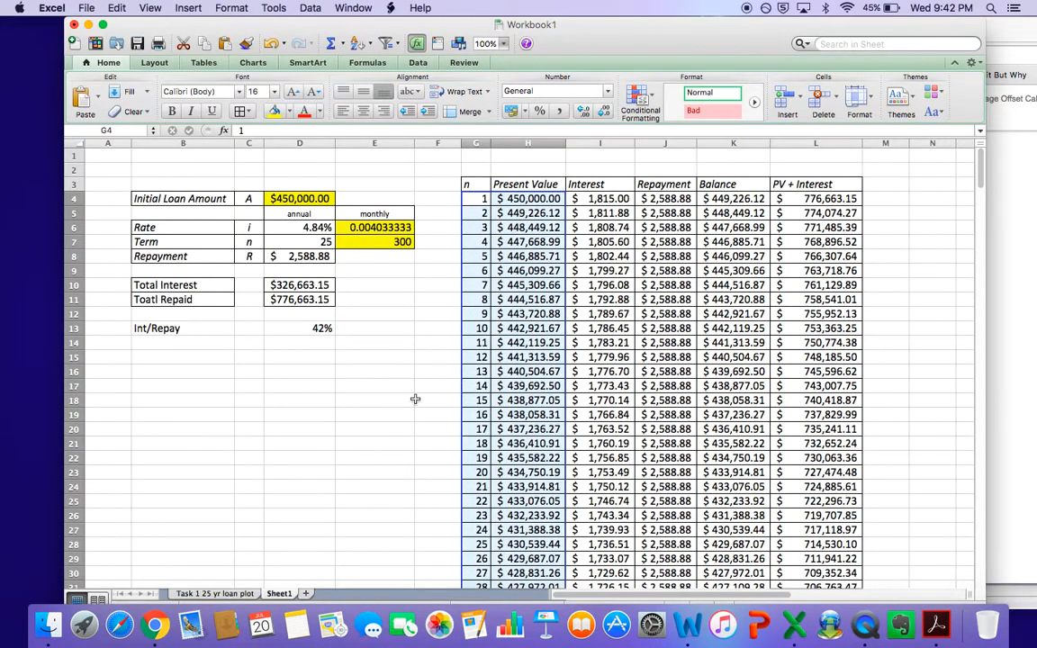
{"action": "left_click", "coordinate": [415, 399]}
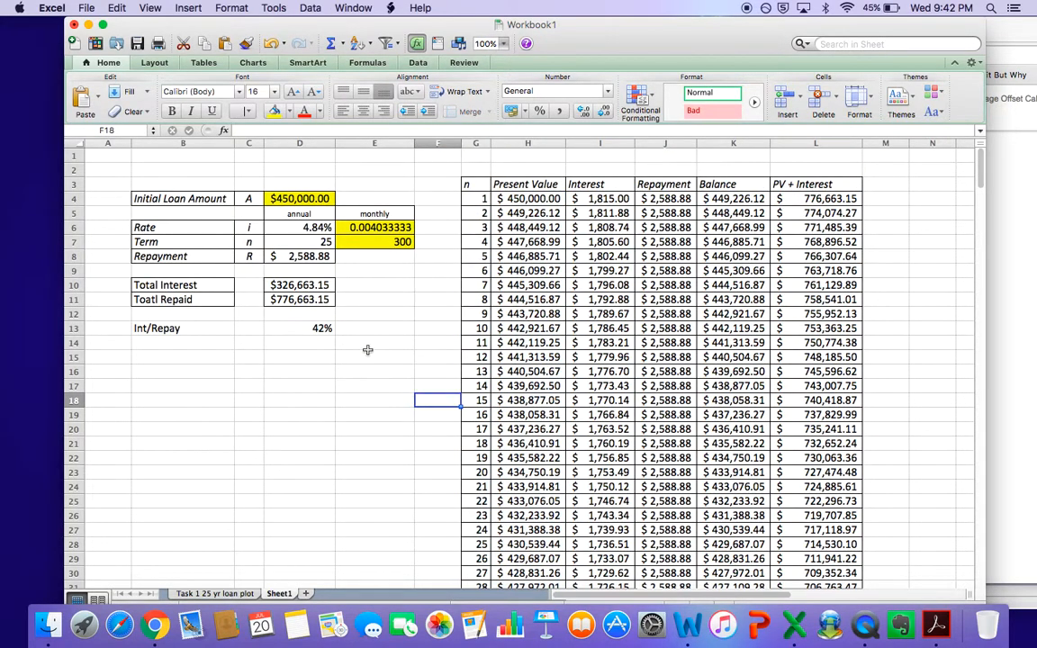
Switch to Present Value Annuity.docx in Word, move its window fully into view and start a blank second page after the repayment formula
{"action": "left_click", "coordinate": [689, 623]}
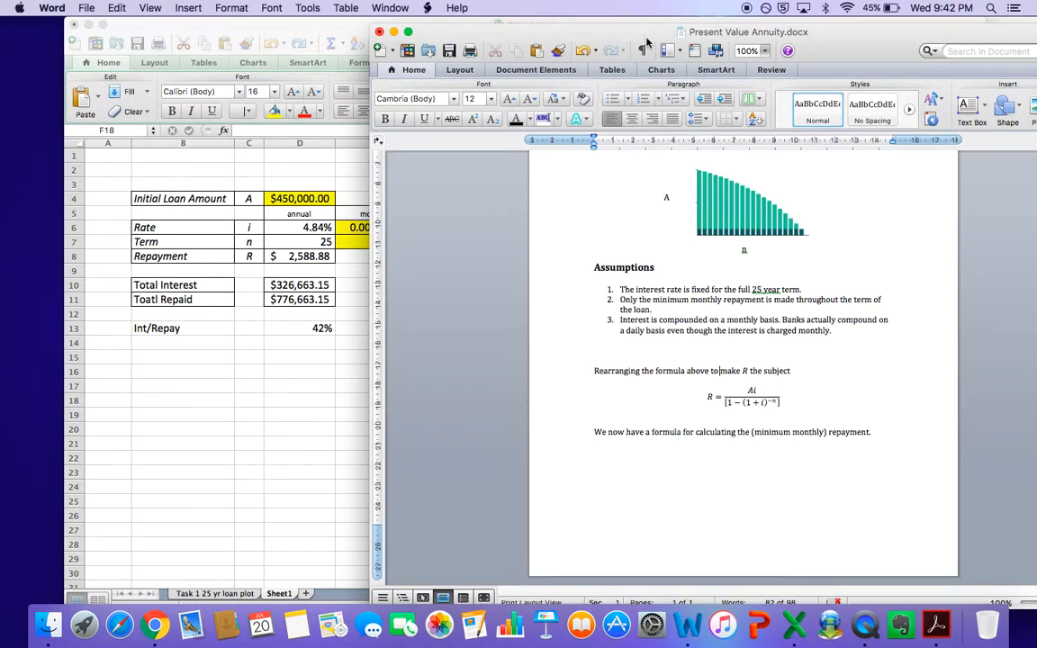
{"action": "left_click_drag", "start_coordinate": [562, 33], "coordinate": [351, 25]}
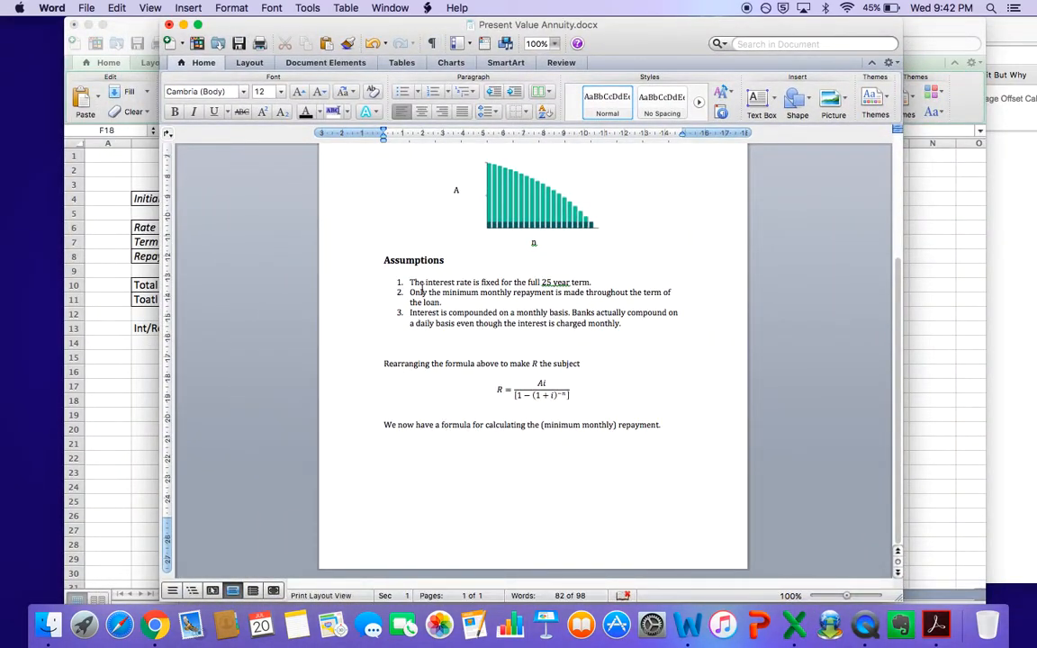
{"action": "scroll", "coordinate": [472, 407], "scroll_direction": "up", "scroll_amount": 5}
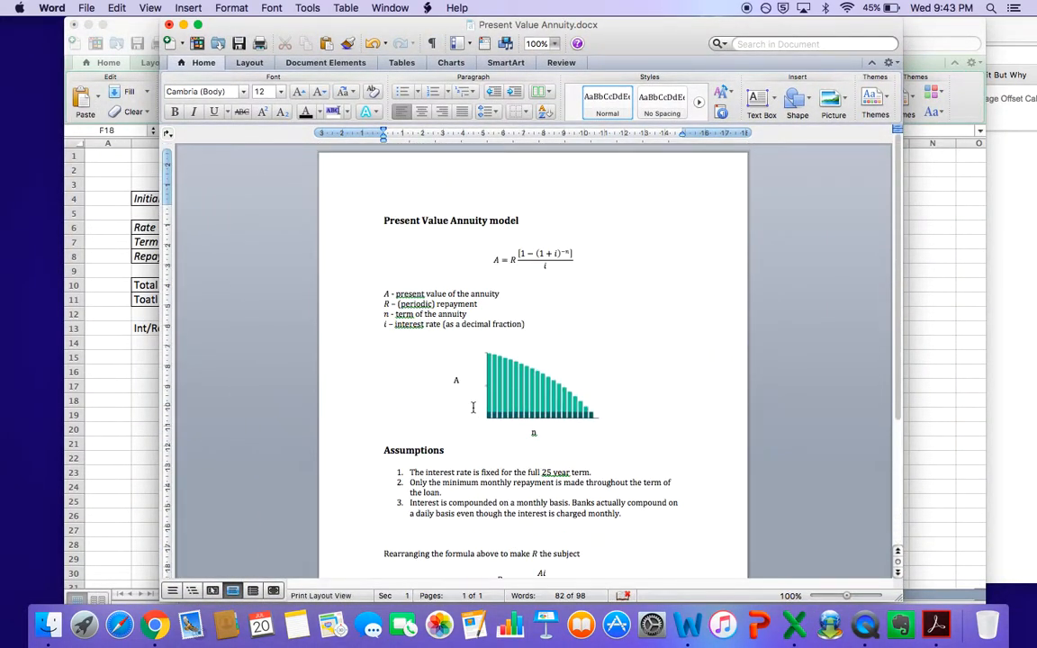
{"action": "scroll", "coordinate": [470, 357], "scroll_direction": "down", "scroll_amount": 5}
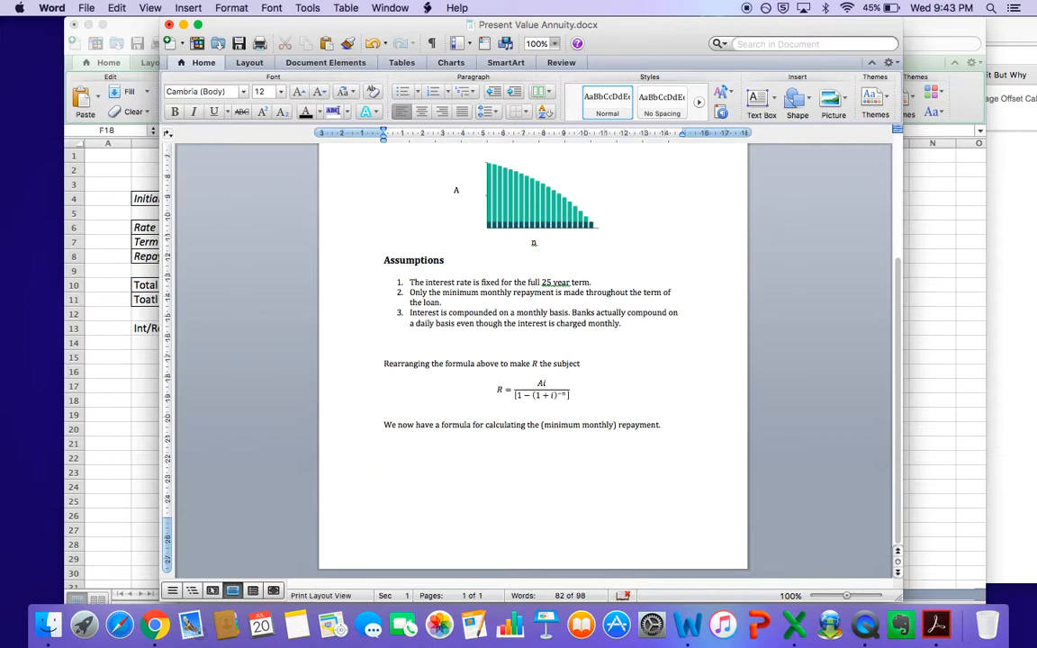
{"action": "scroll", "coordinate": [533, 360], "scroll_direction": "down", "scroll_amount": 3}
{"action": "scroll", "coordinate": [510, 370], "scroll_direction": "down", "scroll_amount": 5}
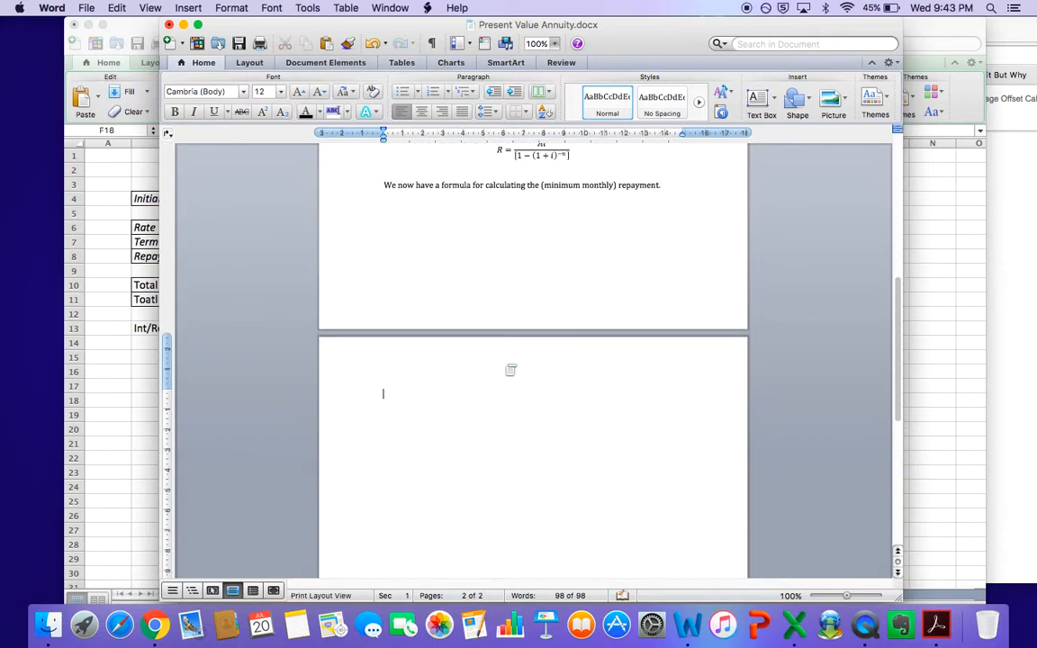
Switch back to Excel and copy the loan summary and first ten schedule rows, B3:L13, on Sheet1
{"action": "left_click", "coordinate": [938, 410]}
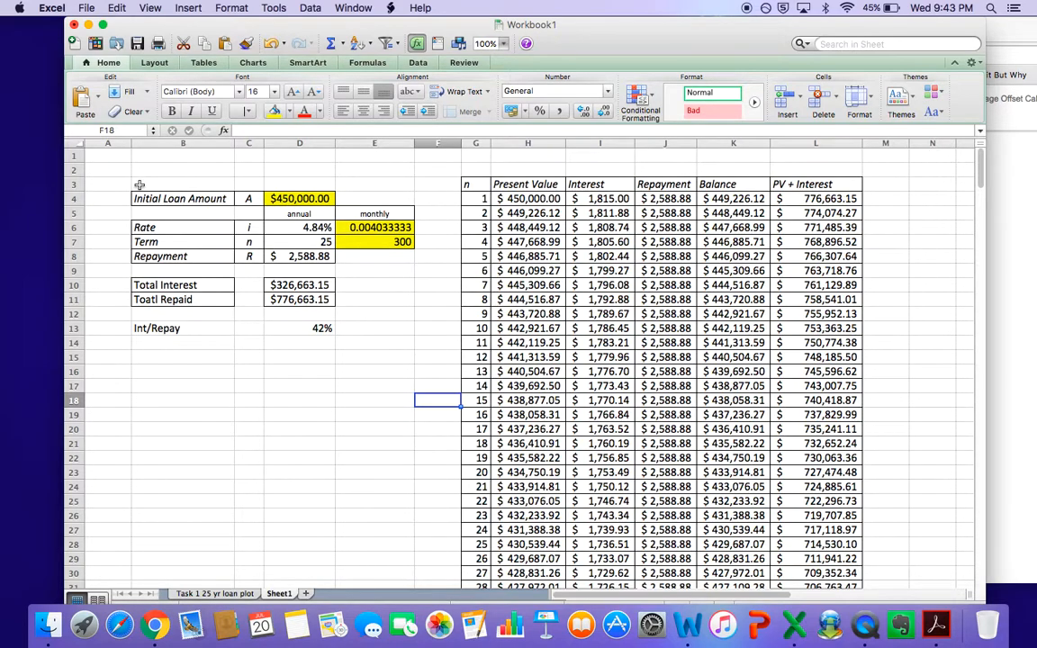
{"action": "left_click_drag", "start_coordinate": [135, 169], "coordinate": [837, 343]}
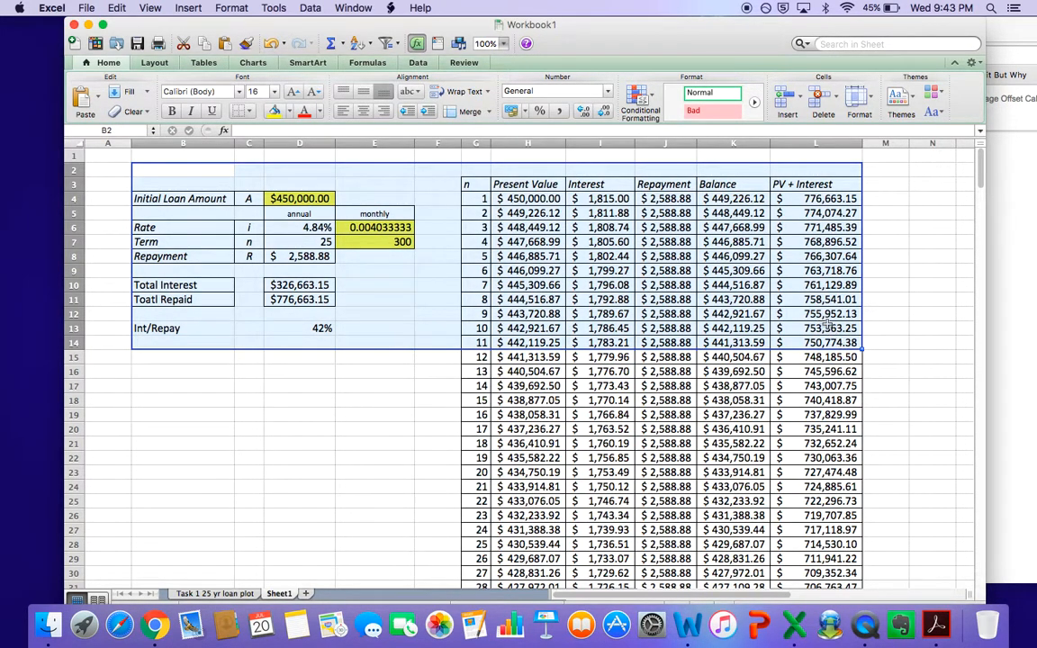
{"action": "left_click_drag", "start_coordinate": [826, 326], "coordinate": [139, 171]}
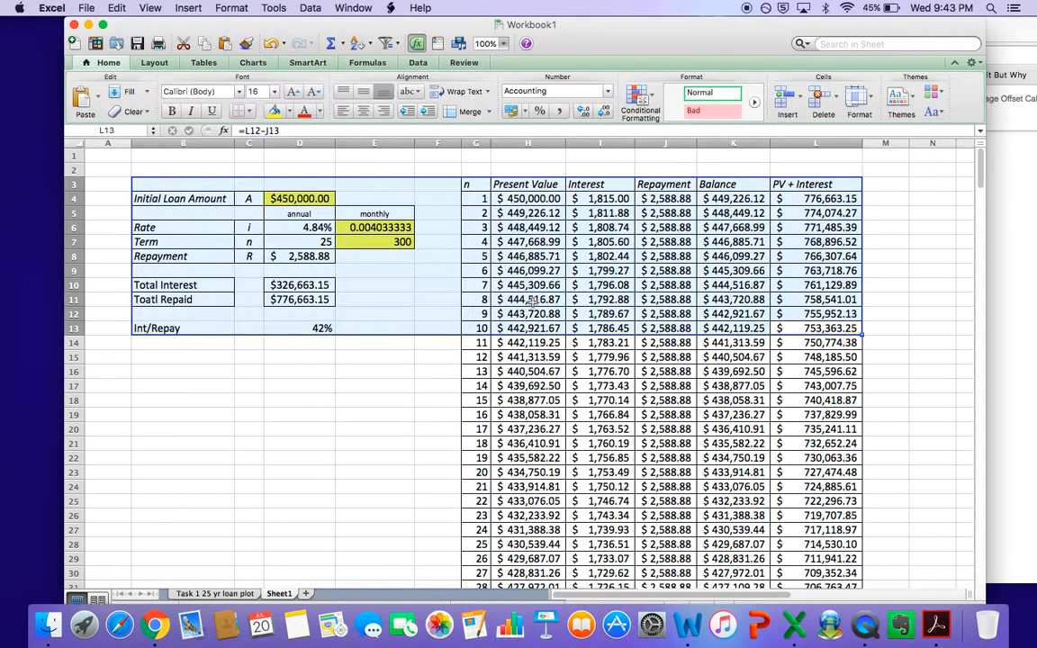
{"action": "key", "text": "super+c"}
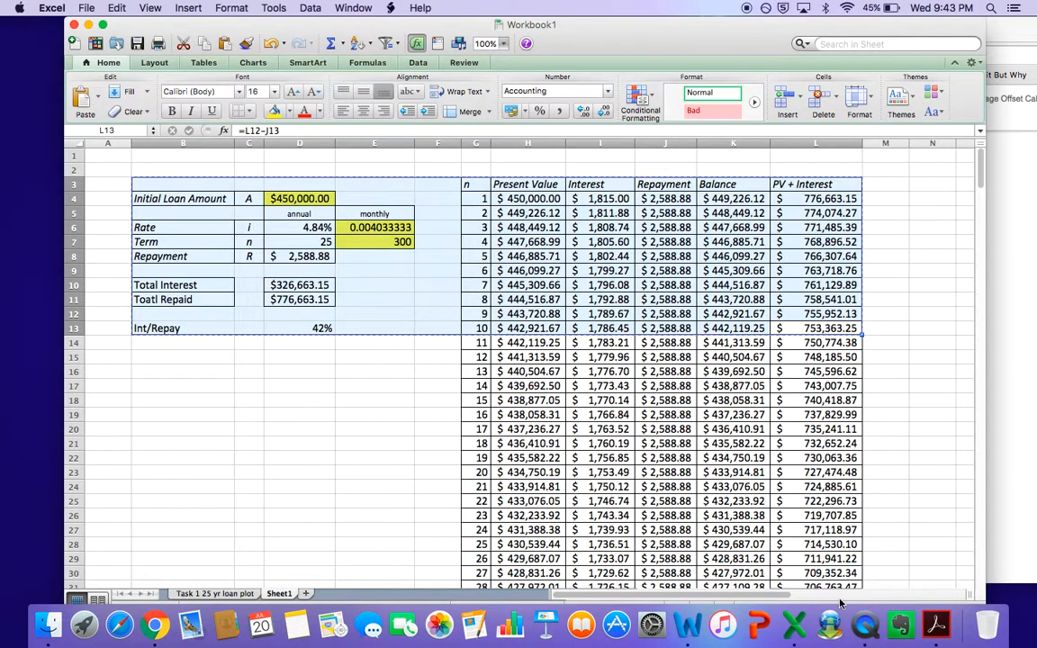
Paste the copied loan table into the Word document's second page as a picture using Paste Special
{"action": "left_click", "coordinate": [688, 623]}
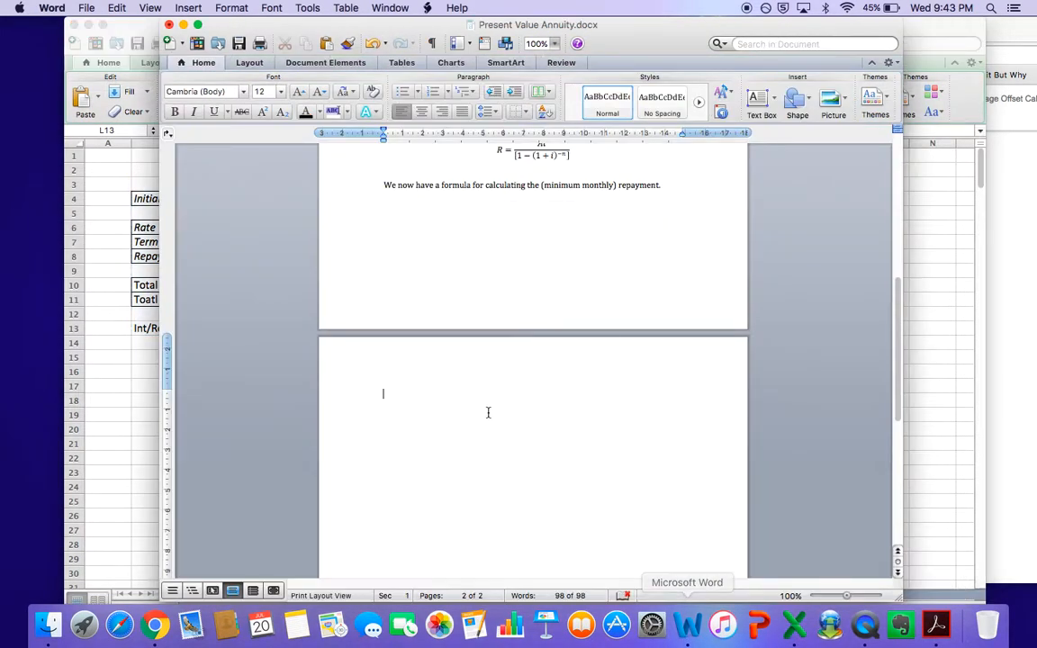
{"action": "right_click", "coordinate": [396, 403]}
{"action": "left_click", "coordinate": [435, 446]}
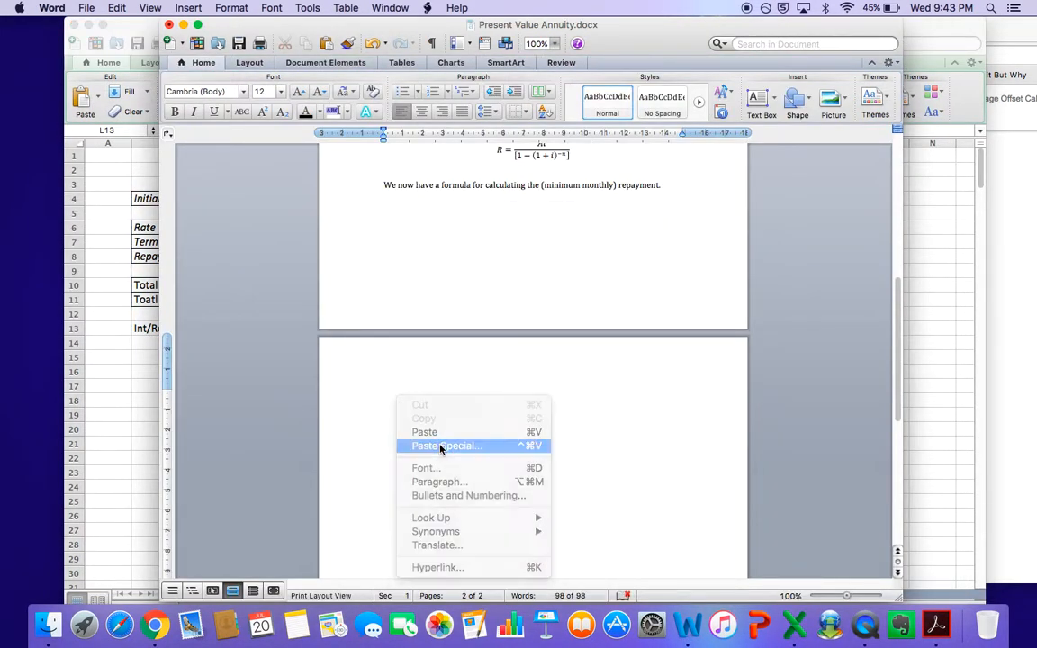
{"action": "left_click", "coordinate": [486, 307]}
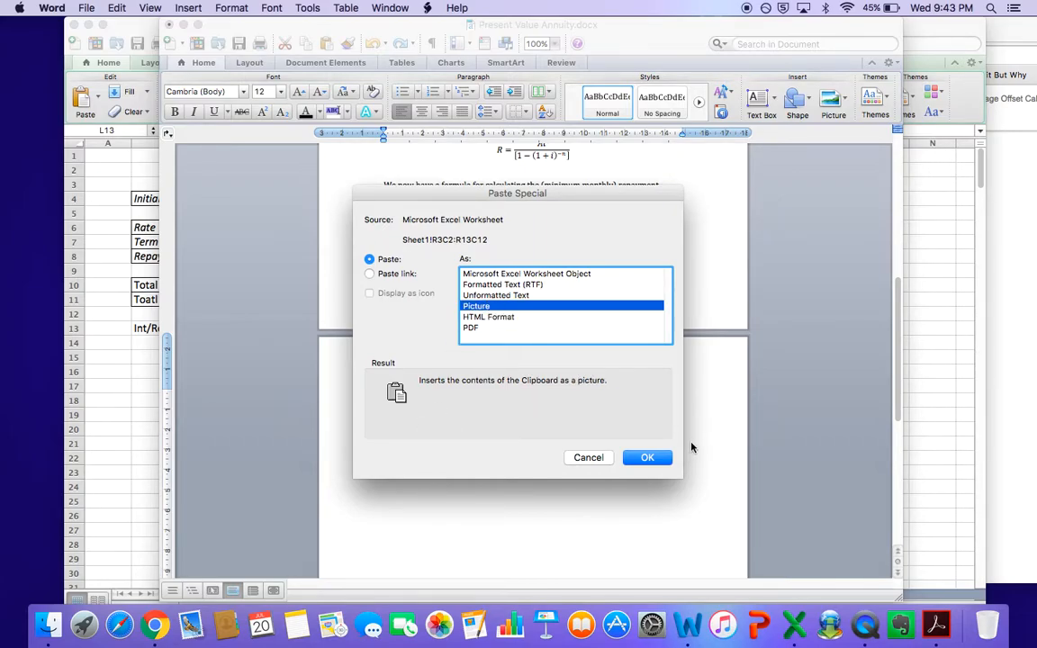
{"action": "left_click", "coordinate": [662, 460]}
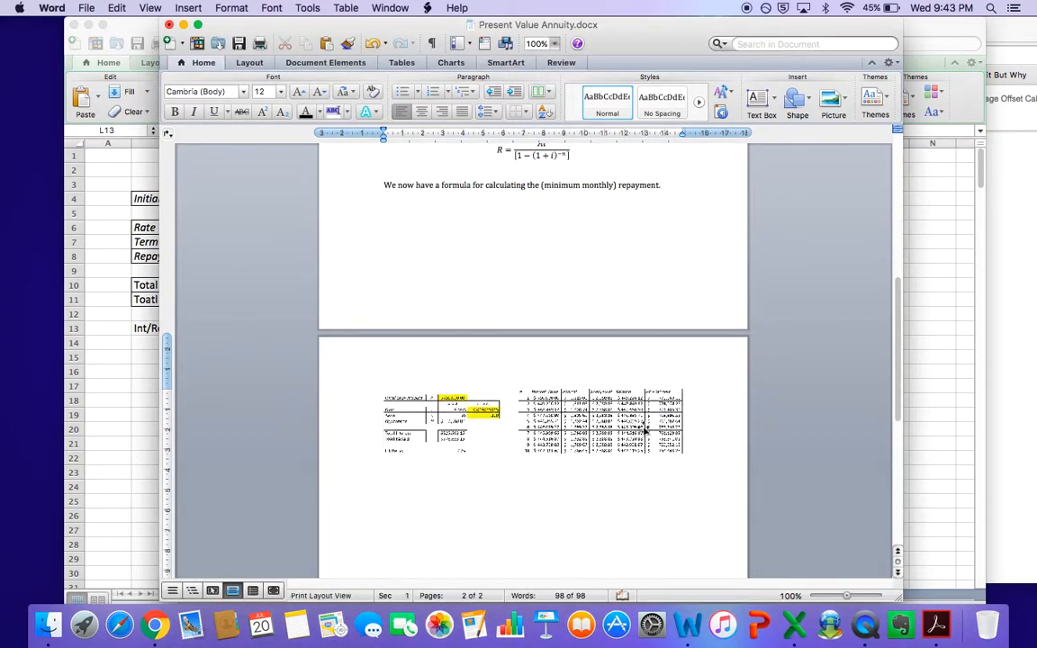
Stretch the pasted loan table picture vertically and magnify the document to 252% to check its legibility
{"action": "left_click", "coordinate": [578, 421]}
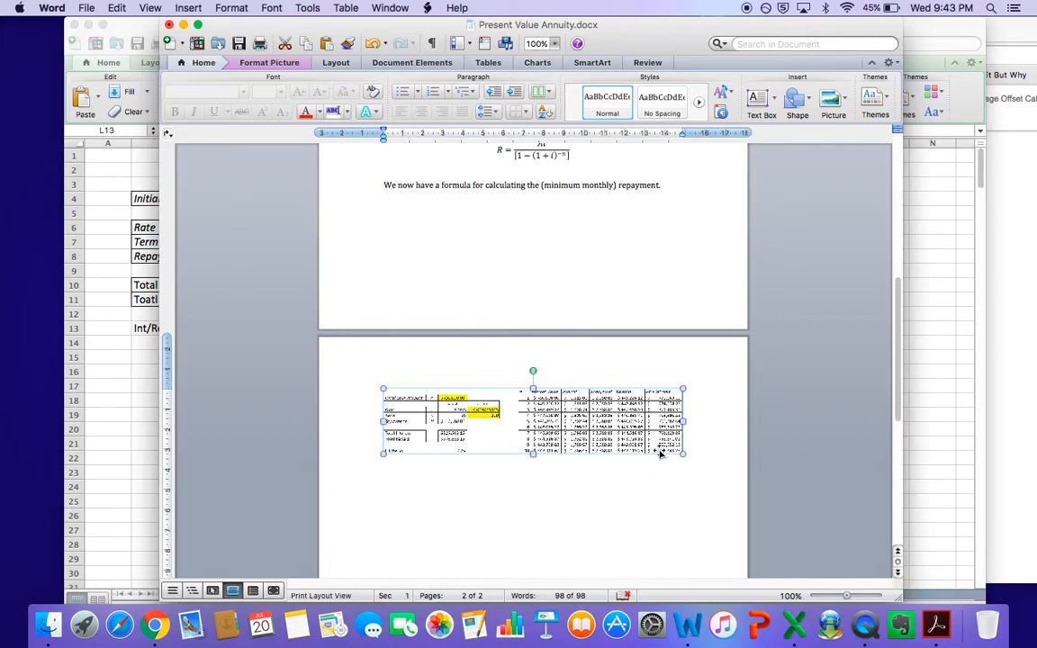
{"action": "left_click_drag", "start_coordinate": [533, 455], "coordinate": [537, 479]}
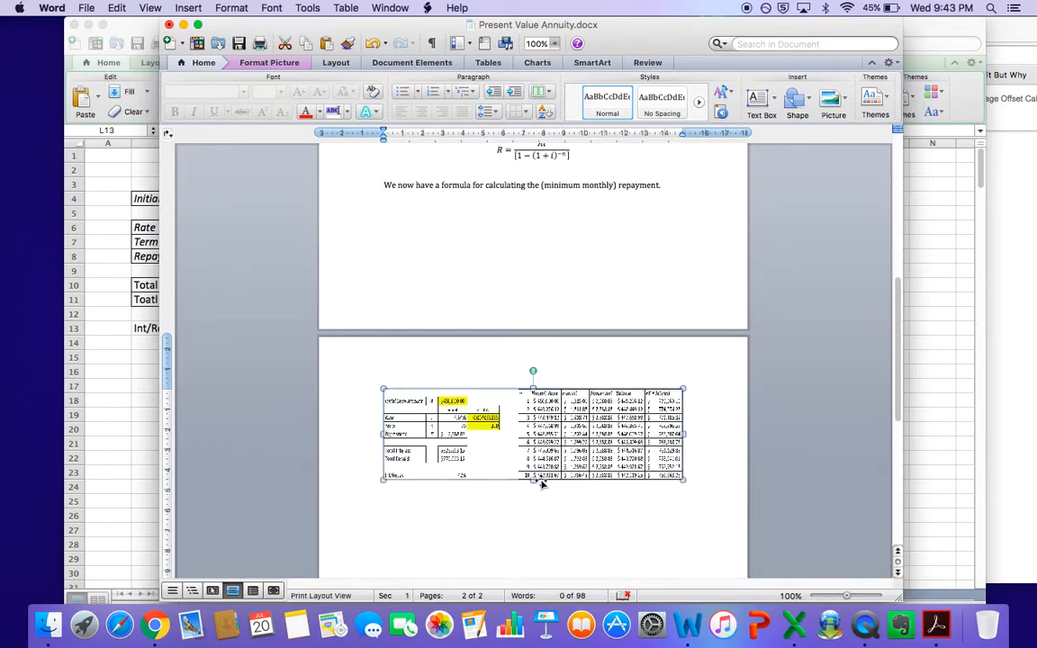
{"action": "left_click", "coordinate": [858, 596]}
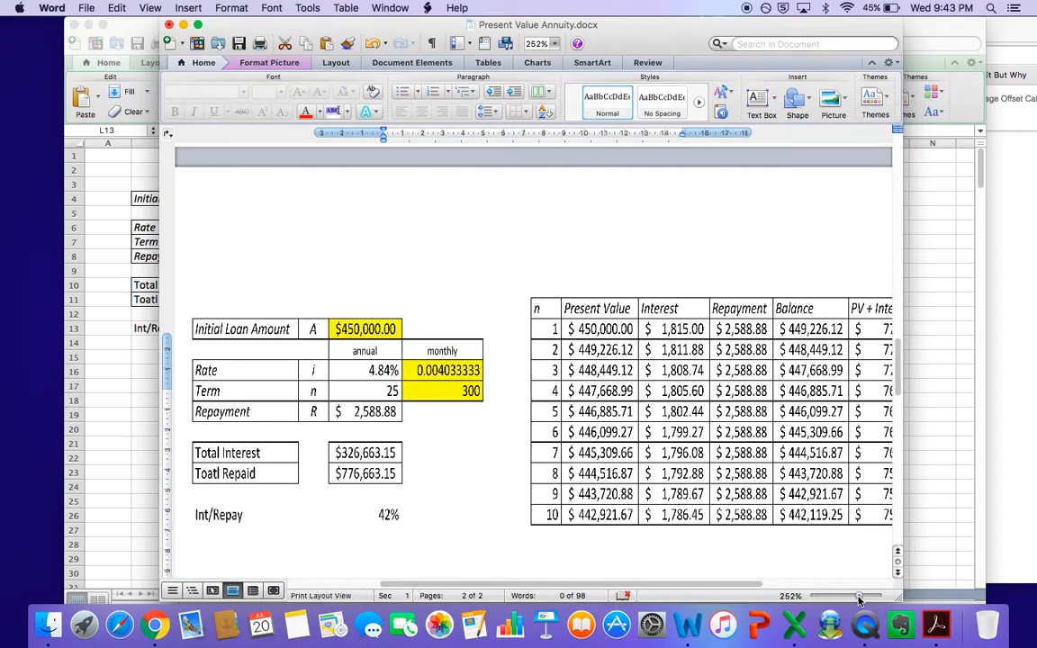
{"action": "scroll", "coordinate": [675, 488], "scroll_direction": "right", "scroll_amount": 5}
{"action": "scroll", "coordinate": [675, 489], "scroll_direction": "left", "scroll_amount": 6}
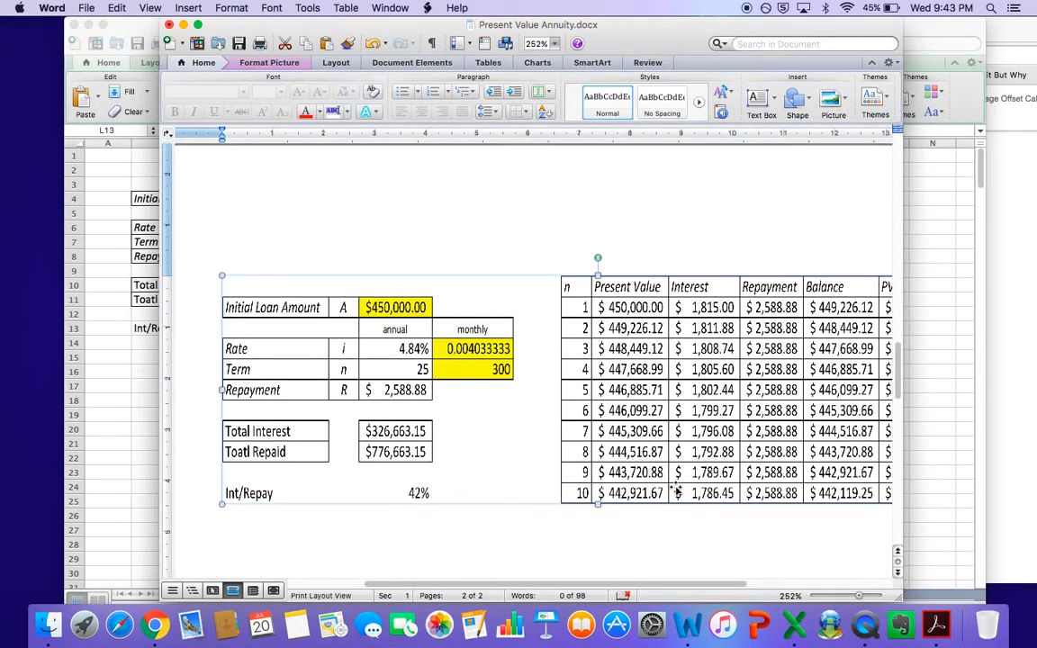
Insert the heading 25 yr loan Annuity above the loan table picture on the second page
{"action": "scroll", "coordinate": [675, 489], "scroll_direction": "up", "scroll_amount": 5}
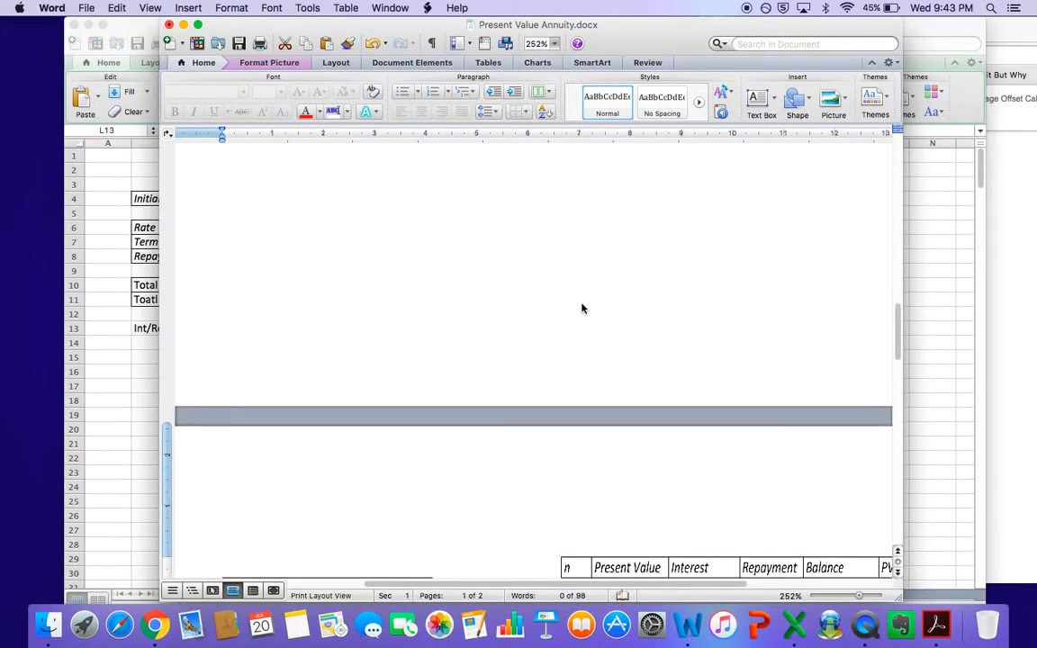
{"action": "left_click", "coordinate": [582, 307]}
{"action": "key", "text": "Return"}
{"action": "key", "text": "Return"}
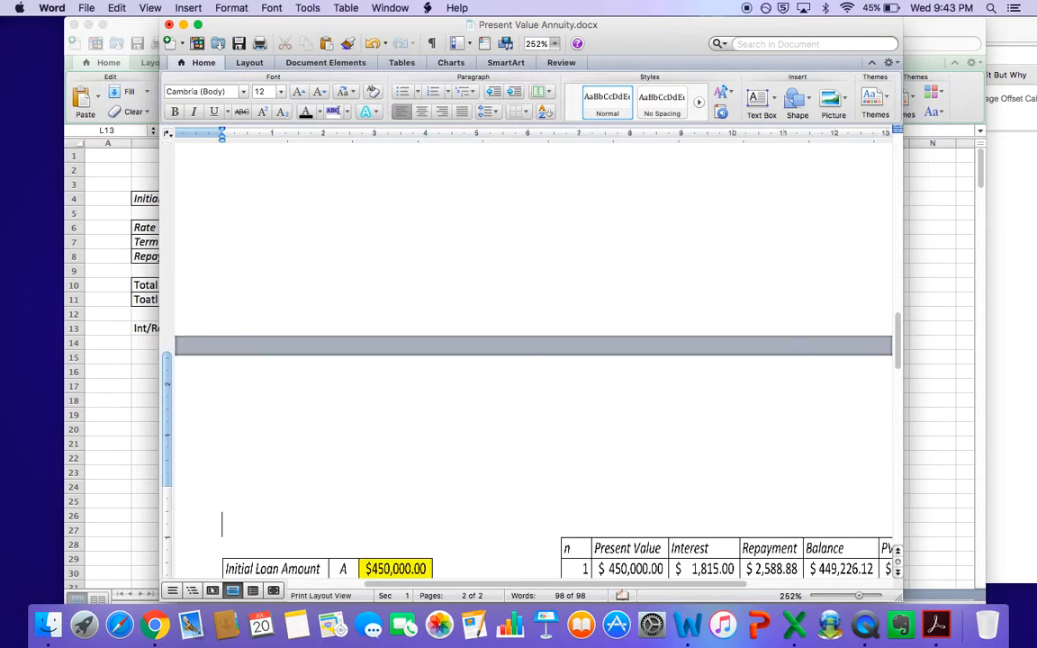
{"action": "type", "text": "@"}
{"action": "type", "text": "5"}
{"action": "key", "text": "BackSpace"}
{"action": "key", "text": "BackSpace"}
{"action": "type", "text": "25 yr loan Annuity"}
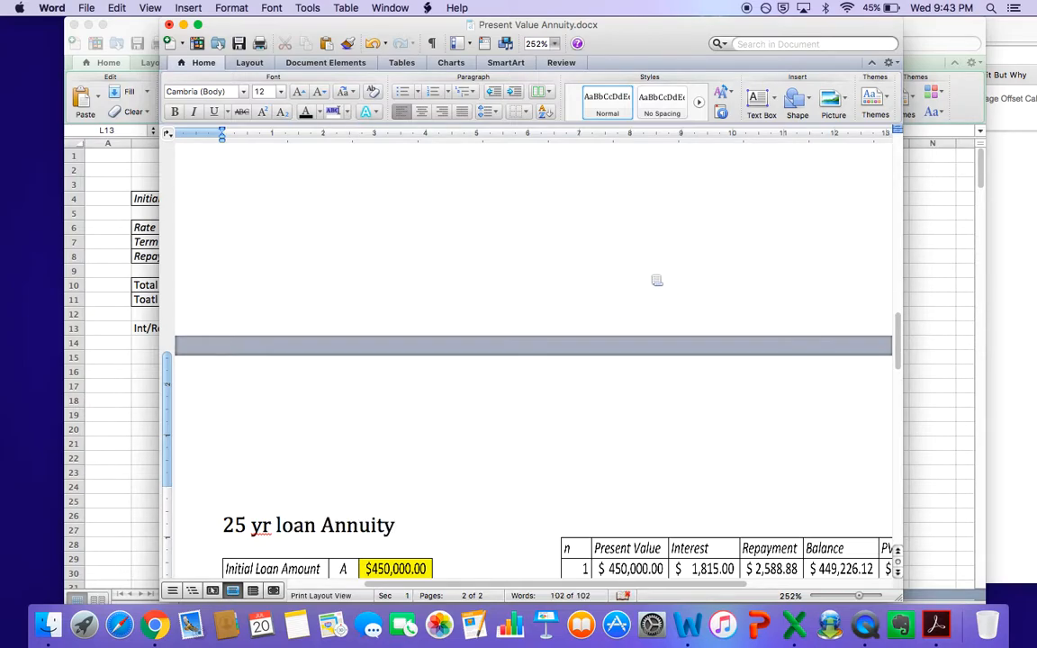
{"action": "scroll", "coordinate": [531, 304], "scroll_direction": "down", "scroll_amount": 5}
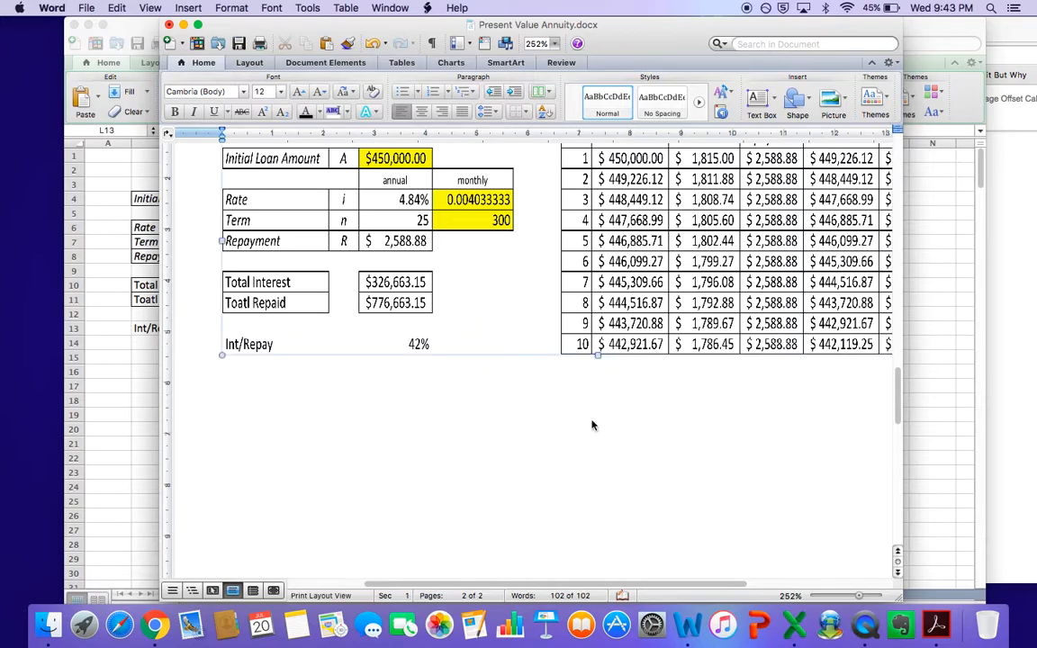
Switch to Excel and copy the last ten schedule rows, periods 291 to 300, as range B294:L303 on Sheet1
{"action": "left_click", "coordinate": [590, 338]}
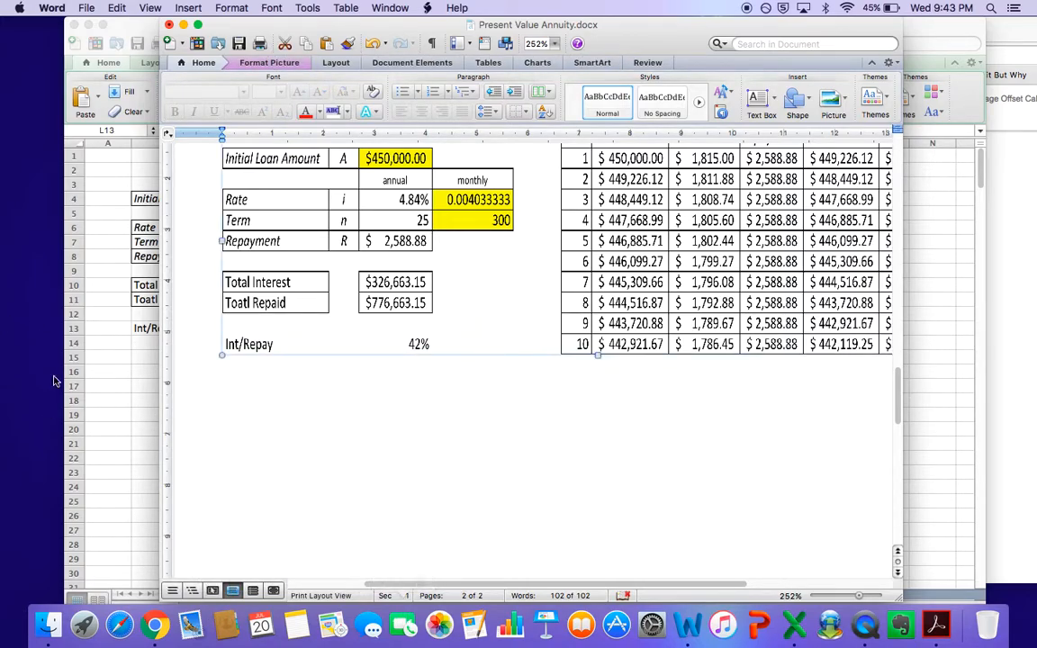
{"action": "left_click", "coordinate": [89, 379]}
{"action": "scroll", "coordinate": [518, 464], "scroll_direction": "down", "scroll_amount": 20}
{"action": "scroll", "coordinate": [517, 464], "scroll_direction": "down", "scroll_amount": 20}
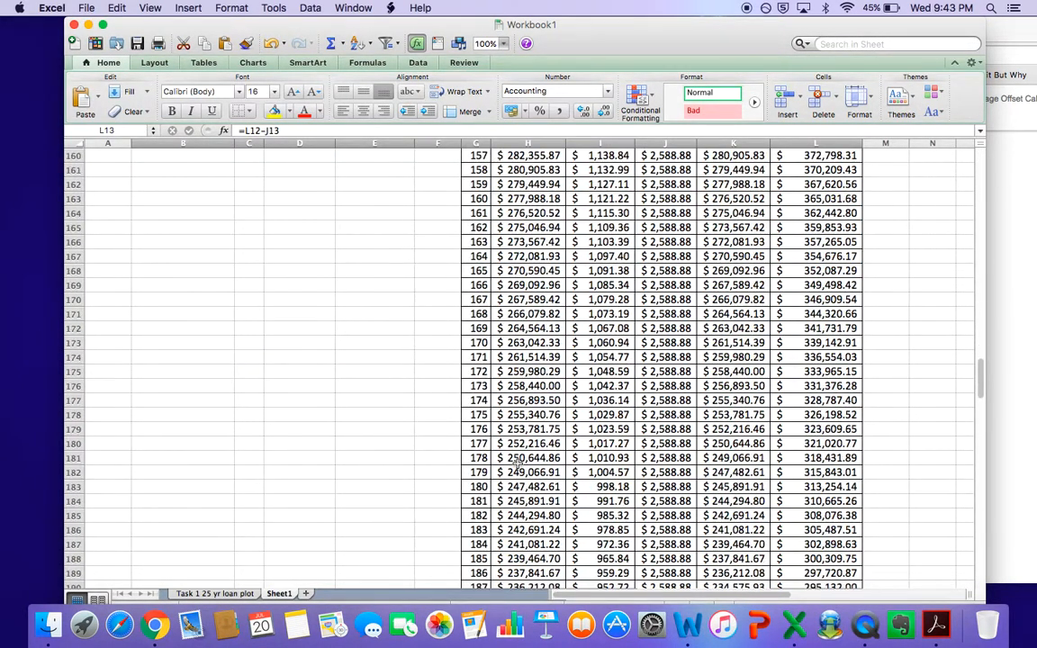
{"action": "scroll", "coordinate": [518, 464], "scroll_direction": "up", "scroll_amount": 20}
{"action": "scroll", "coordinate": [518, 463], "scroll_direction": "up", "scroll_amount": 4}
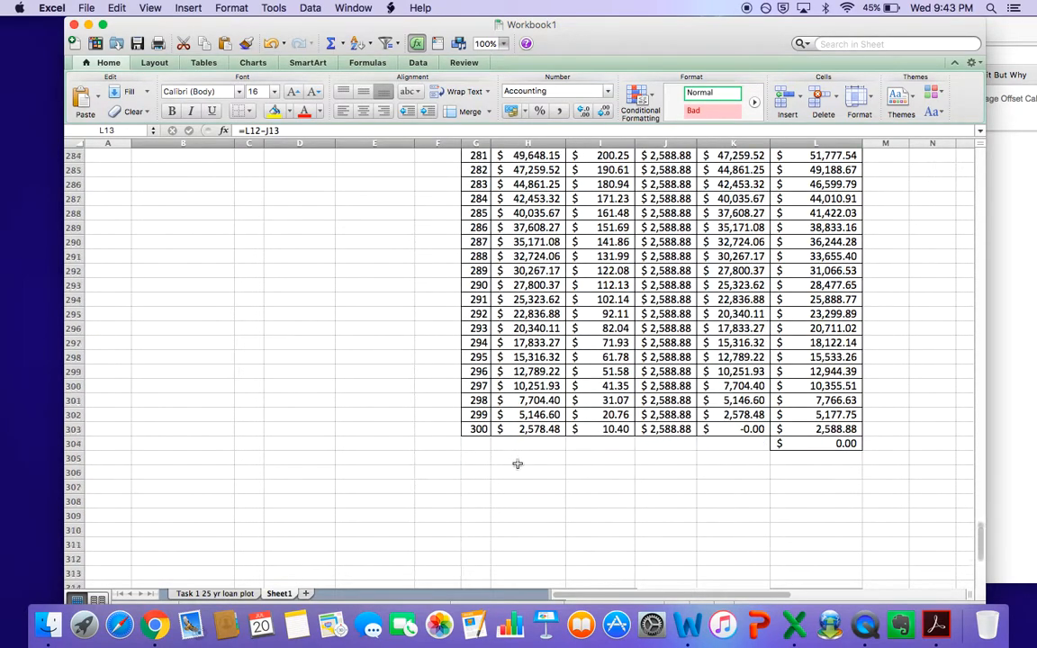
{"action": "left_click_drag", "start_coordinate": [857, 471], "coordinate": [480, 346]}
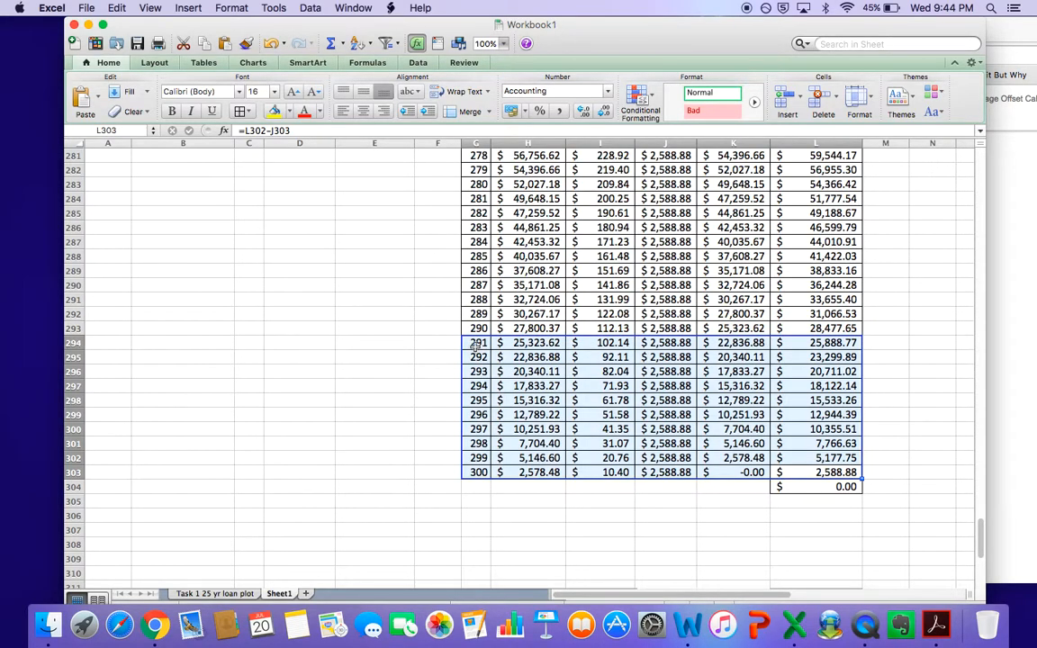
{"action": "left_click_drag", "start_coordinate": [790, 475], "coordinate": [201, 338]}
{"action": "key", "text": "super+c"}
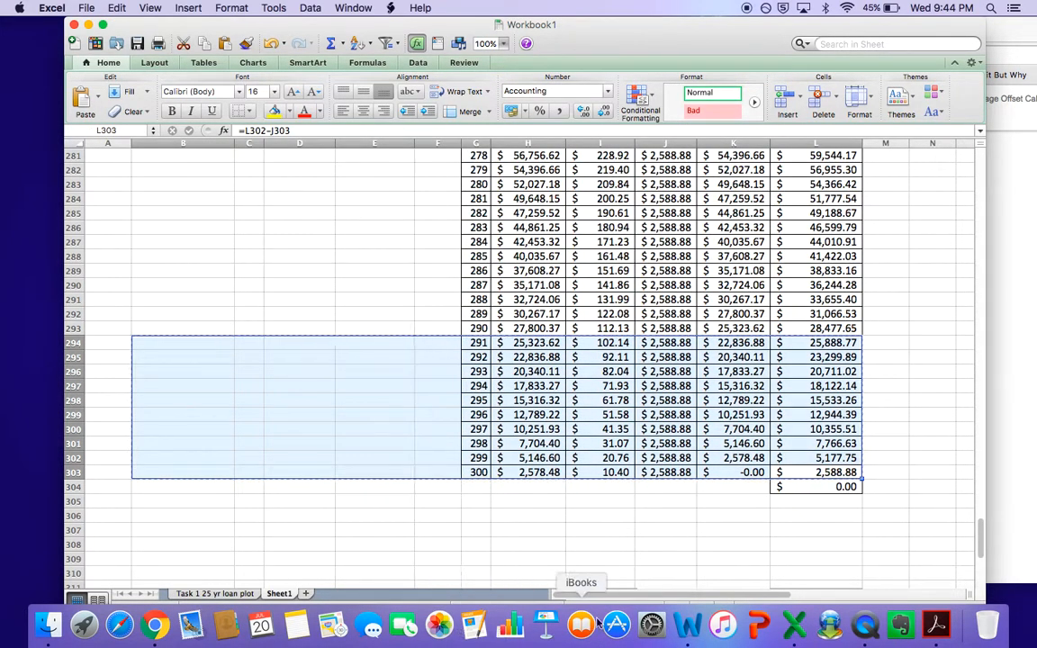
Paste the copied rows into the Word document below the loan table as a picture, with a blank line between the two pictures
{"action": "left_click", "coordinate": [687, 624]}
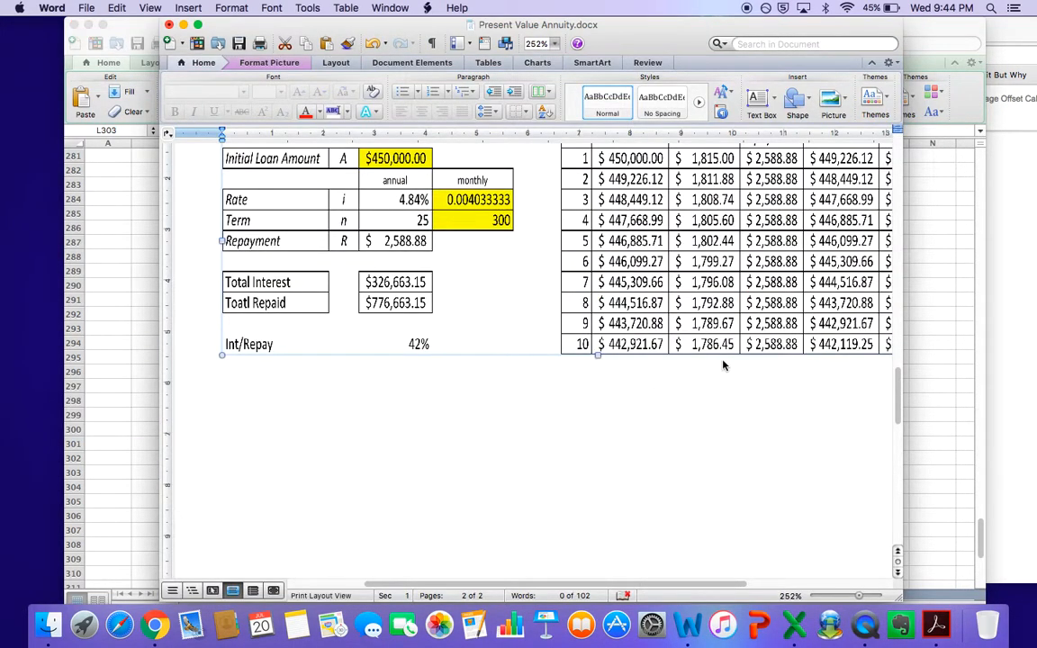
{"action": "left_click", "coordinate": [847, 598]}
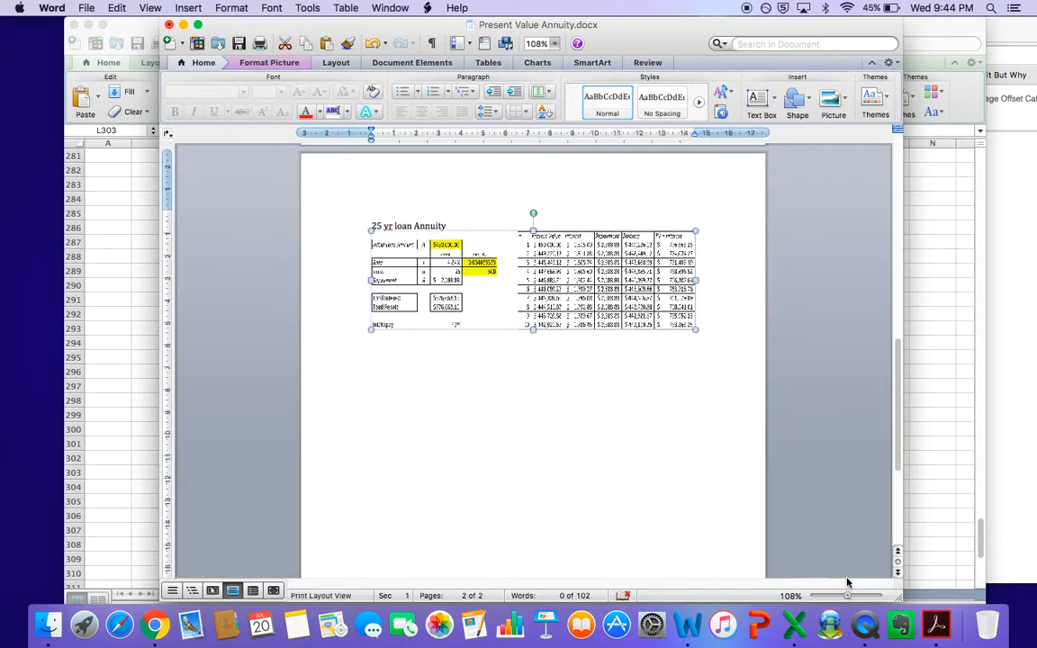
{"action": "left_click", "coordinate": [729, 304]}
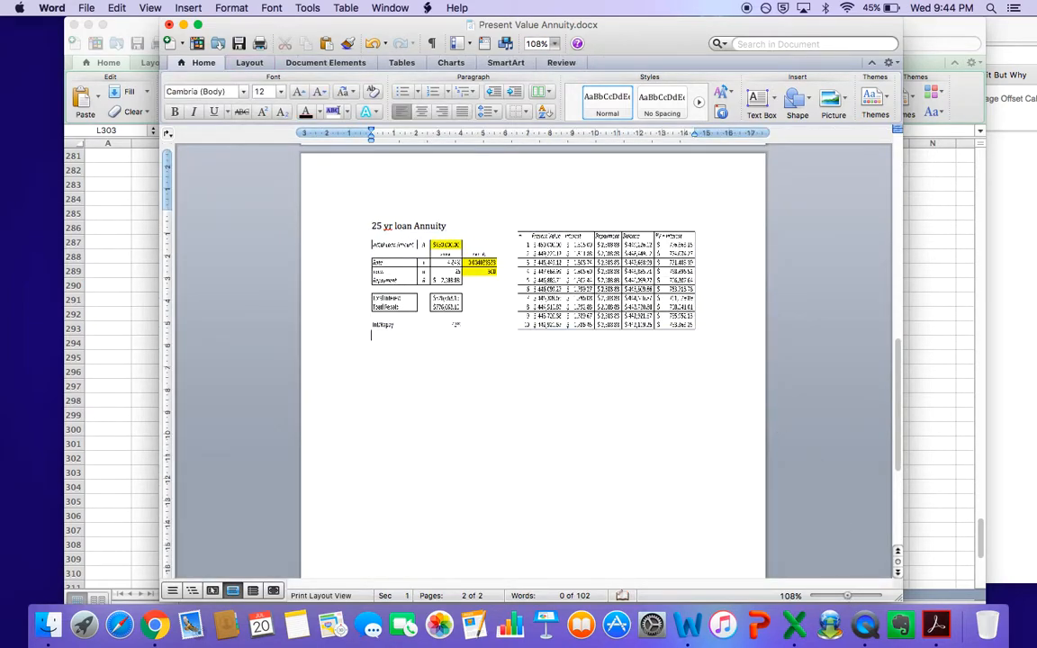
{"action": "key", "text": "super+v"}
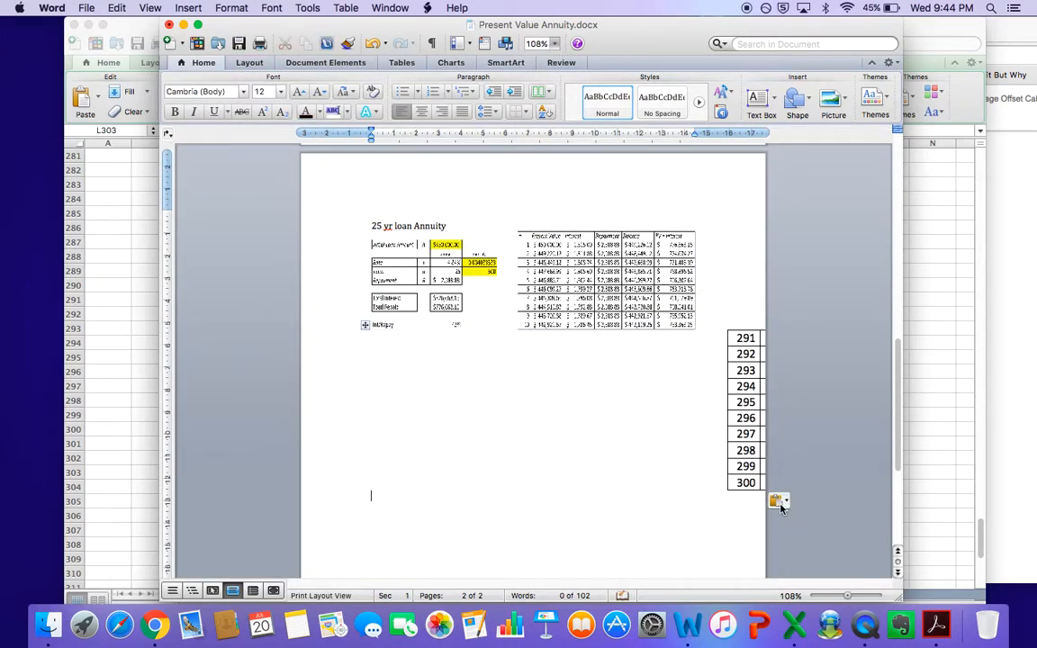
{"action": "left_click", "coordinate": [781, 507]}
{"action": "left_click", "coordinate": [814, 439]}
{"action": "left_click", "coordinate": [650, 369]}
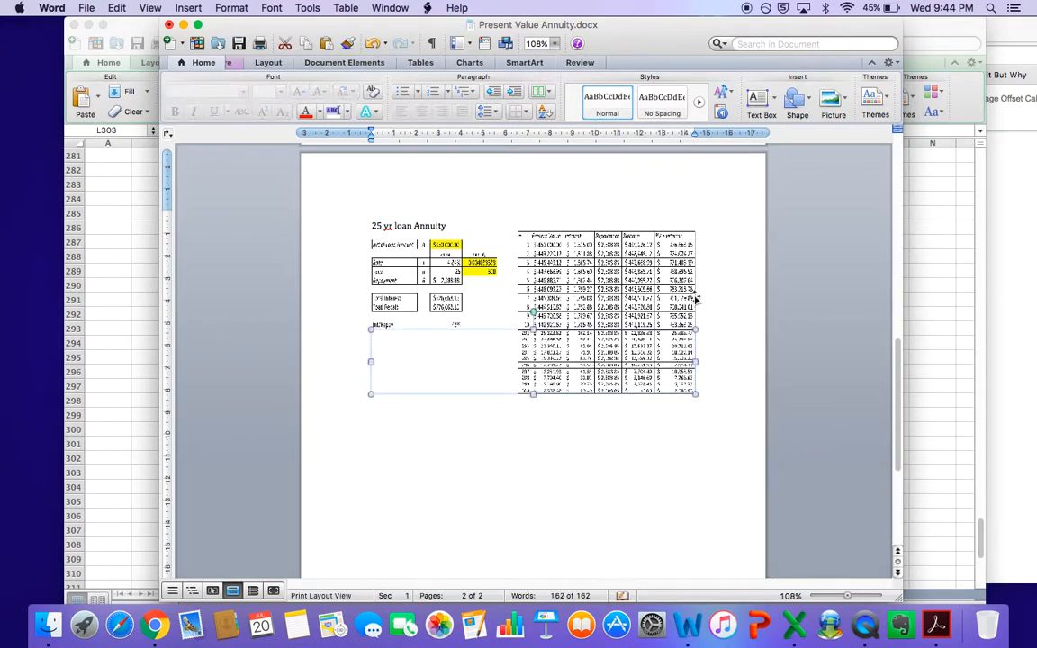
{"action": "left_click", "coordinate": [711, 290]}
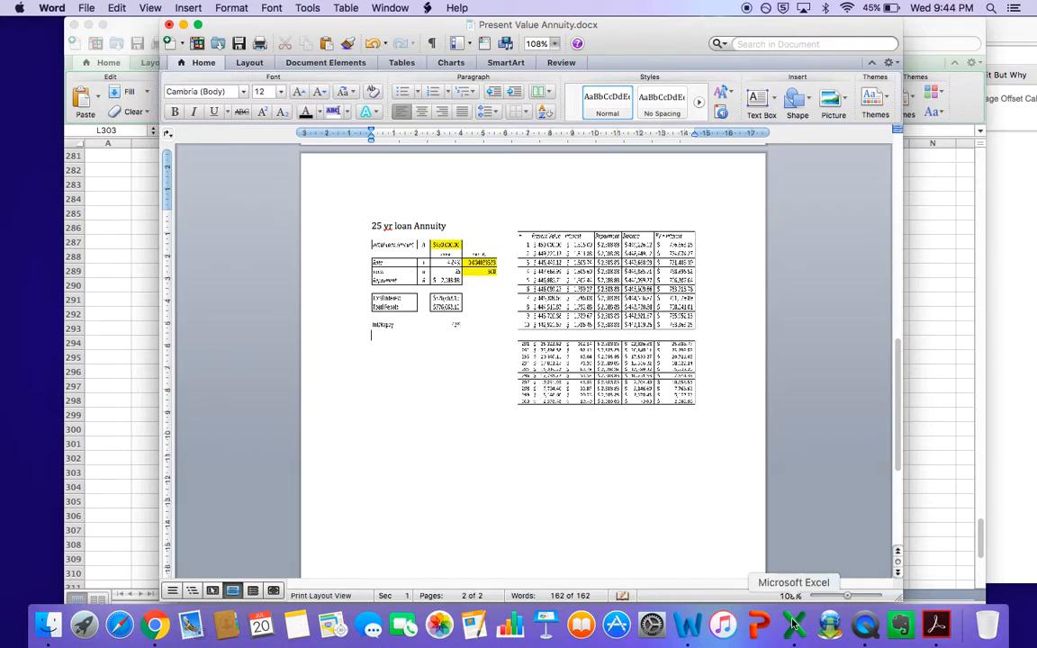
Magnify the document to 236% and examine the first and last ten rows of the loan schedule in the two pictures
{"action": "left_click", "coordinate": [856, 595]}
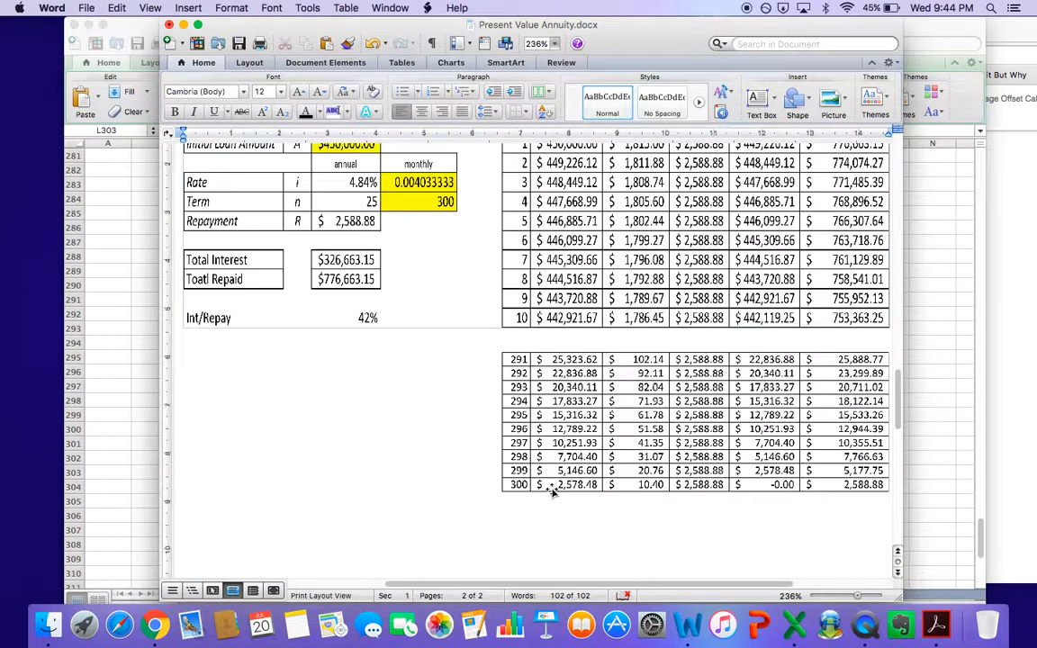
{"action": "scroll", "coordinate": [552, 491], "scroll_direction": "up", "scroll_amount": 5}
{"action": "scroll", "coordinate": [551, 492], "scroll_direction": "down", "scroll_amount": 4}
{"action": "scroll", "coordinate": [552, 491], "scroll_direction": "right", "scroll_amount": 4}
{"action": "scroll", "coordinate": [552, 491], "scroll_direction": "up", "scroll_amount": 3}
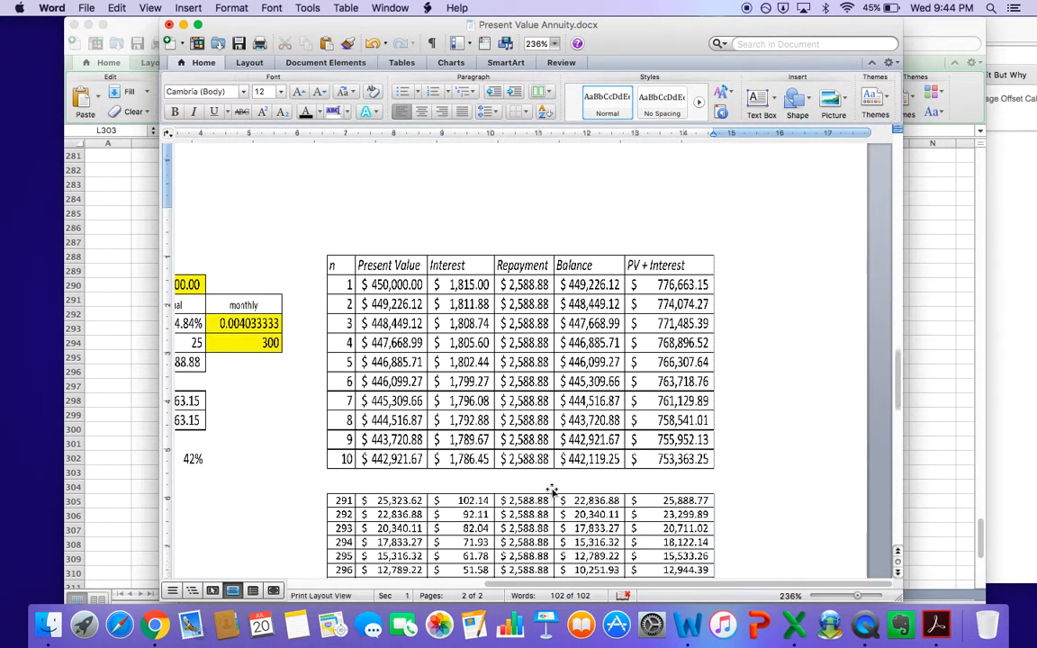
{"action": "scroll", "coordinate": [552, 491], "scroll_direction": "up", "scroll_amount": 1}
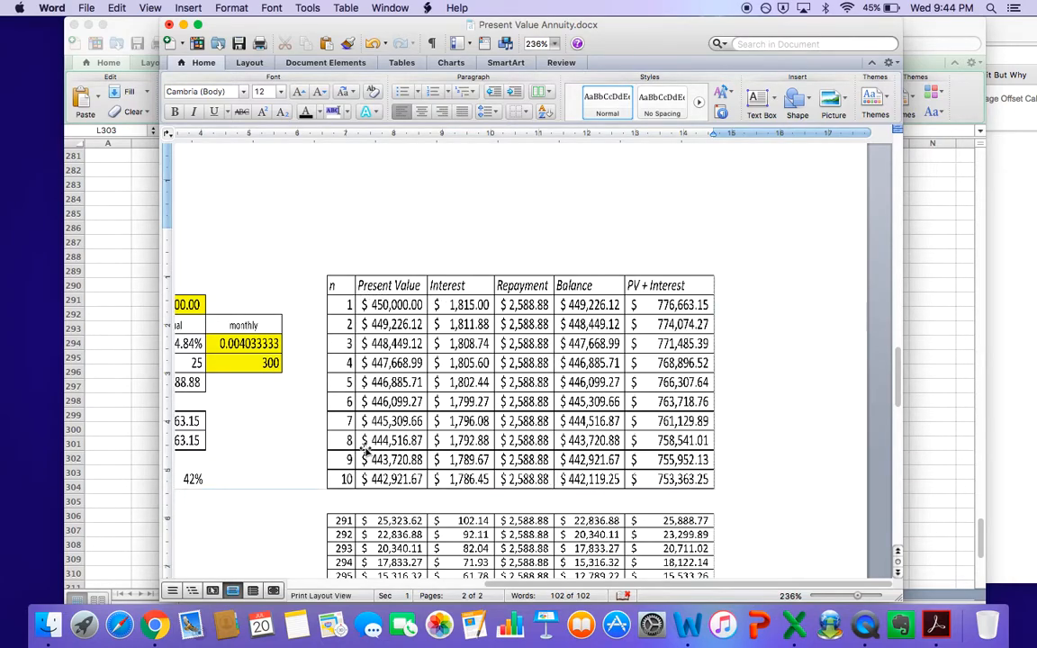
{"action": "scroll", "coordinate": [330, 410], "scroll_direction": "down", "scroll_amount": 12}
{"action": "scroll", "coordinate": [463, 308], "scroll_direction": "up", "scroll_amount": 12}
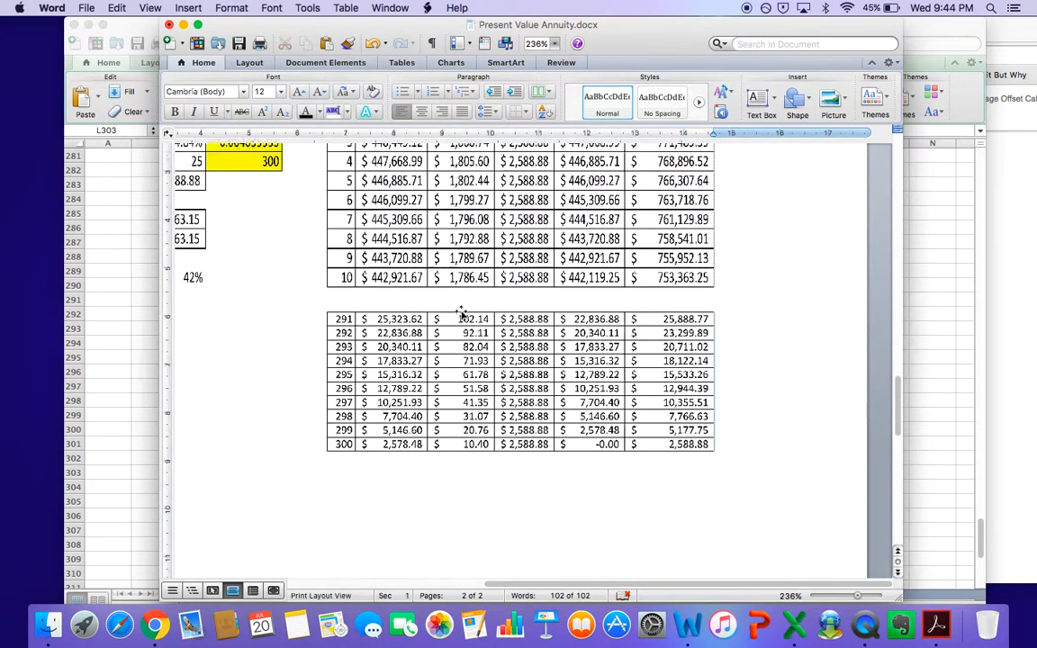
{"action": "scroll", "coordinate": [461, 312], "scroll_direction": "down", "scroll_amount": 8}
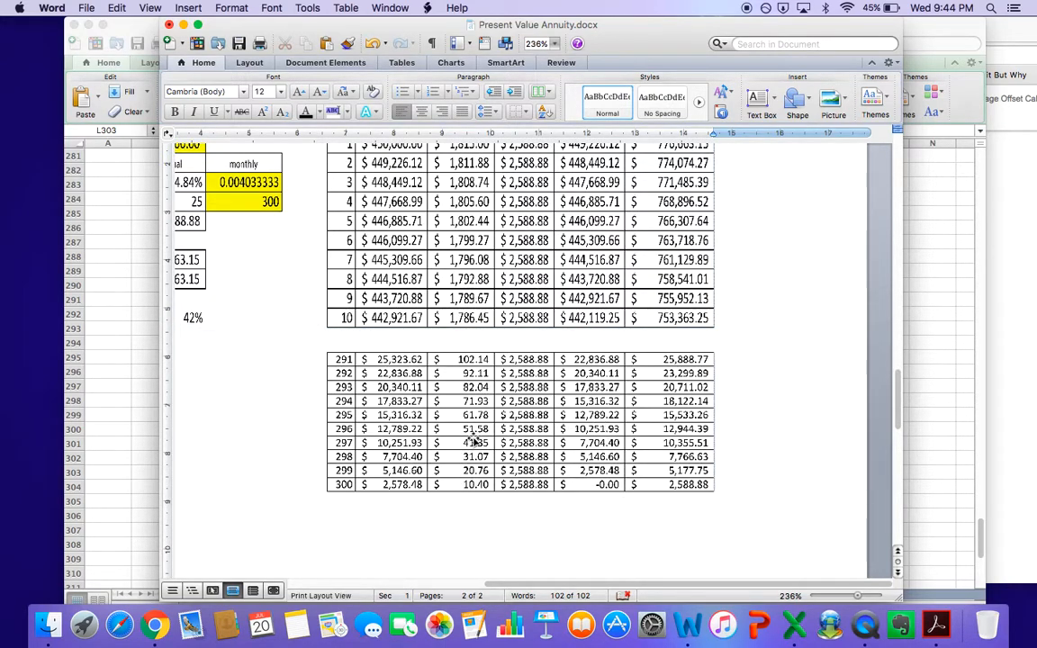
{"action": "scroll", "coordinate": [692, 444], "scroll_direction": "left", "scroll_amount": 12}
{"action": "scroll", "coordinate": [692, 444], "scroll_direction": "up", "scroll_amount": 4}
{"action": "scroll", "coordinate": [692, 444], "scroll_direction": "right", "scroll_amount": 12}
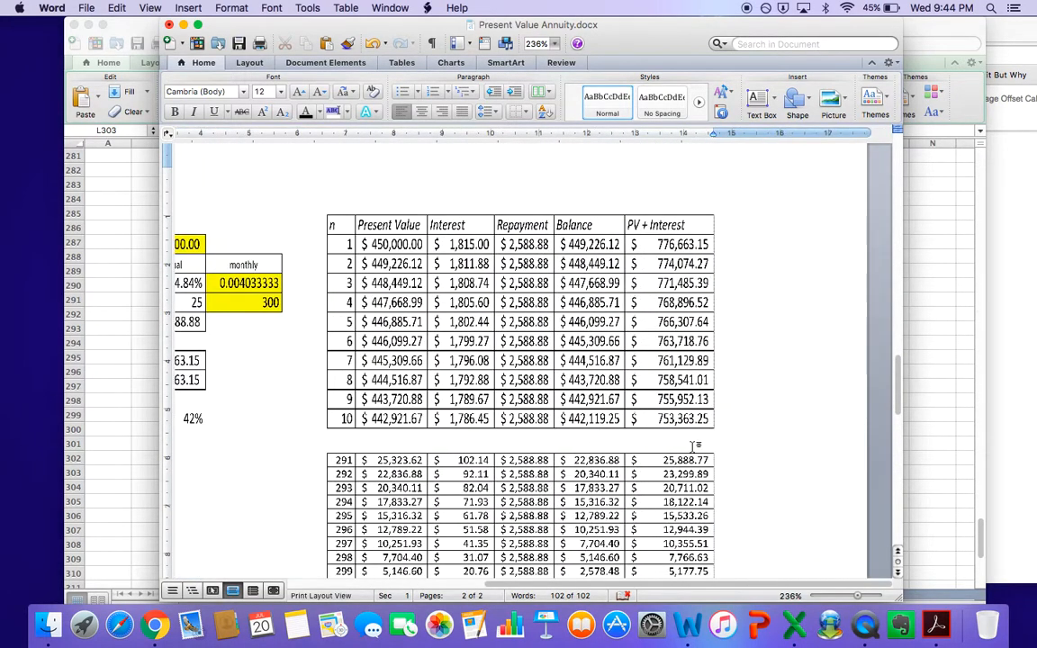
{"action": "scroll", "coordinate": [692, 444], "scroll_direction": "down", "scroll_amount": 16}
{"action": "scroll", "coordinate": [692, 444], "scroll_direction": "left", "scroll_amount": 3}
{"action": "scroll", "coordinate": [692, 444], "scroll_direction": "up", "scroll_amount": 5}
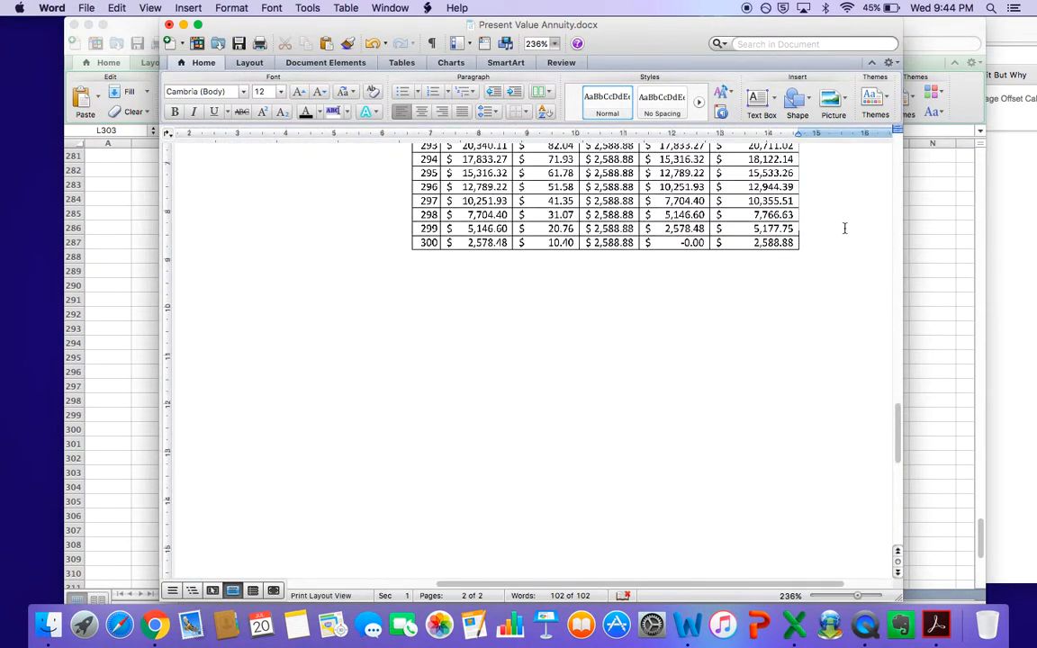
{"action": "scroll", "coordinate": [845, 229], "scroll_direction": "left", "scroll_amount": 3}
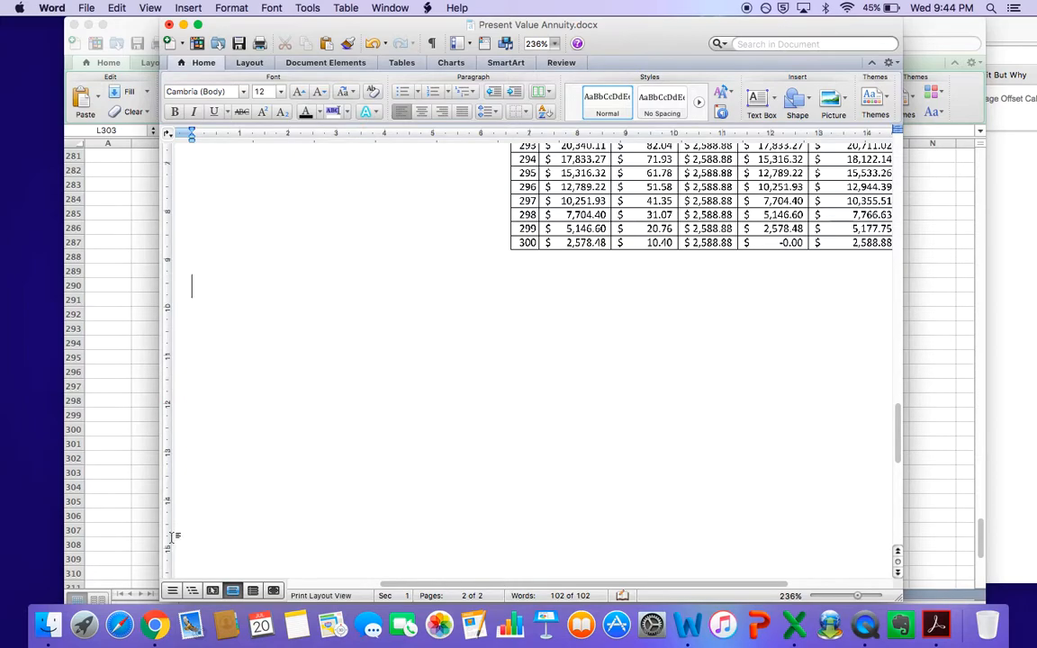
Switch to Excel and copy the 25 year term Annuity chart from the Task 1 25 yr loan plot sheet
{"action": "left_click", "coordinate": [115, 468]}
{"action": "left_click", "coordinate": [212, 593]}
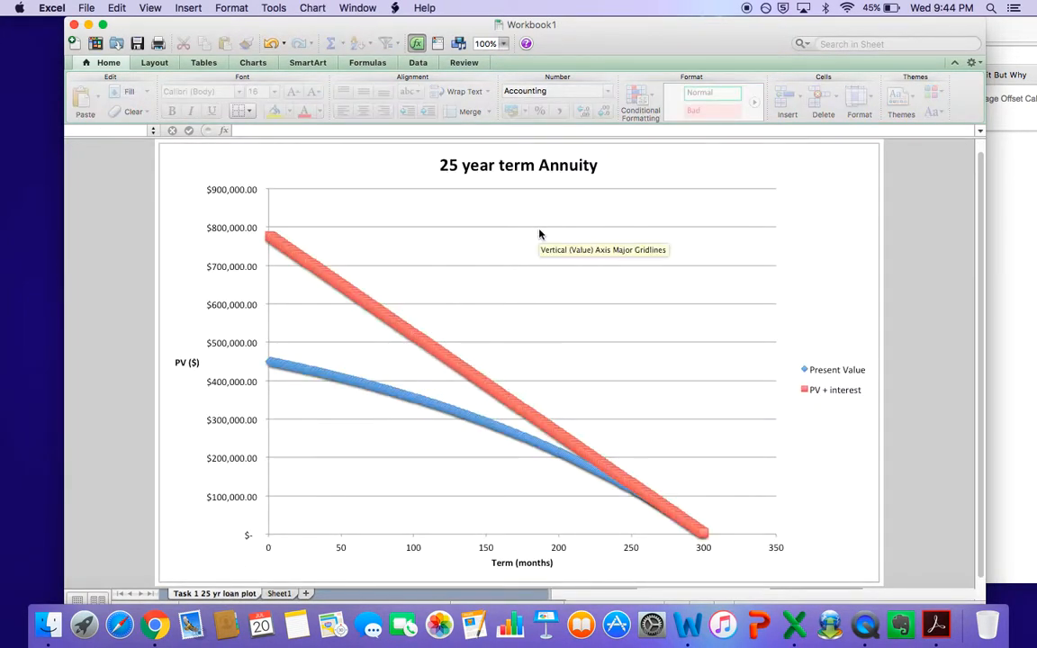
{"action": "right_click", "coordinate": [807, 211]}
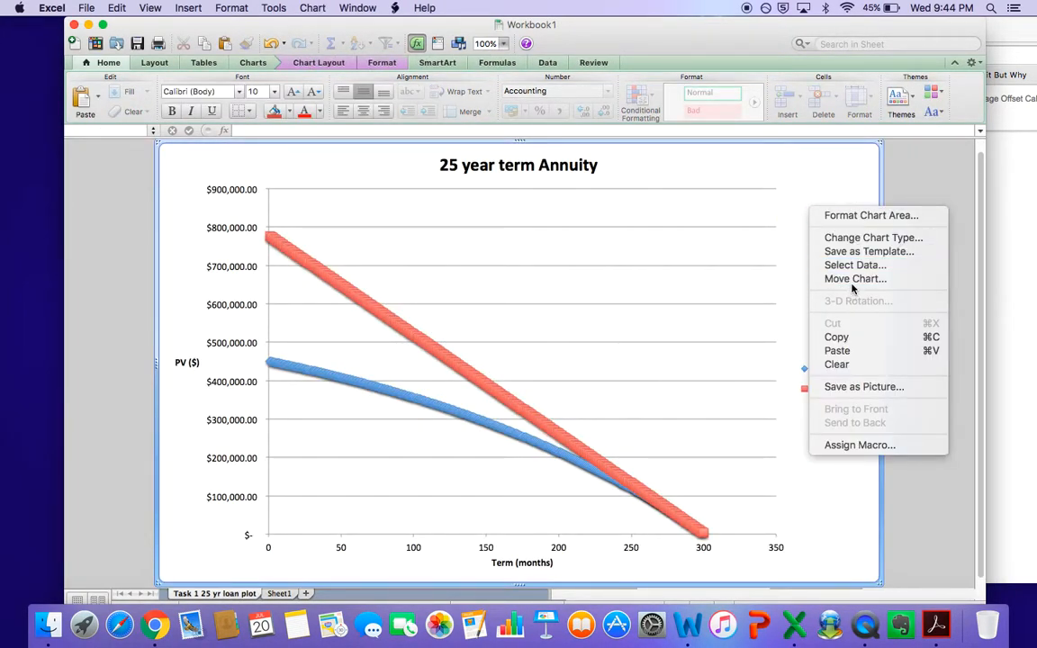
{"action": "left_click", "coordinate": [836, 336]}
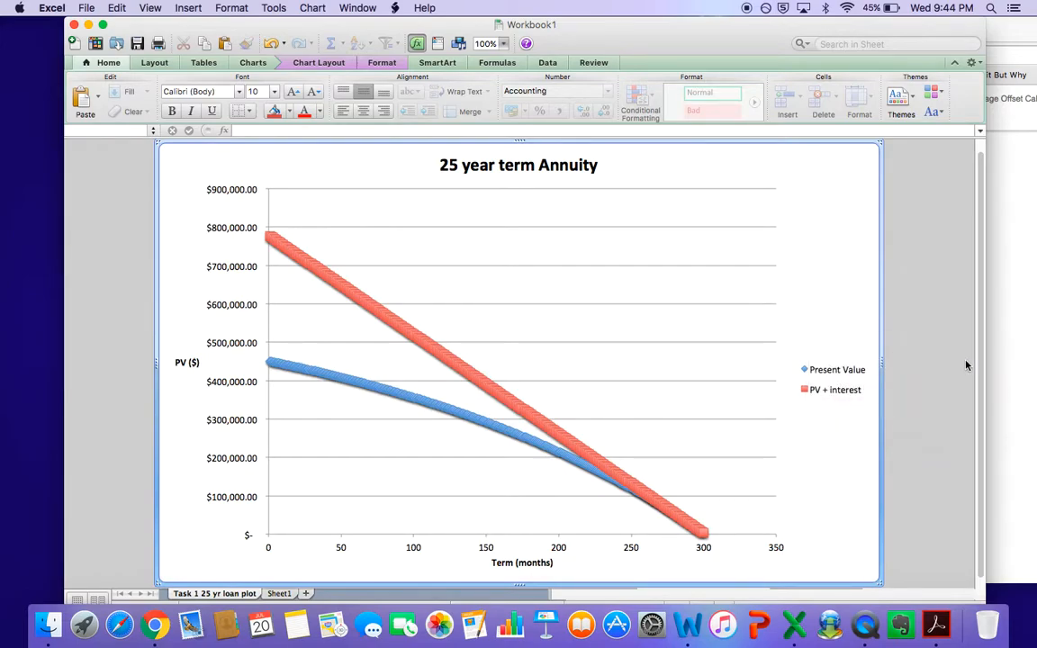
Switch to Word, paste the chart below the schedule pictures with a blank line above it, and reduce the document zoom to 92%
{"action": "left_click", "coordinate": [1008, 391]}
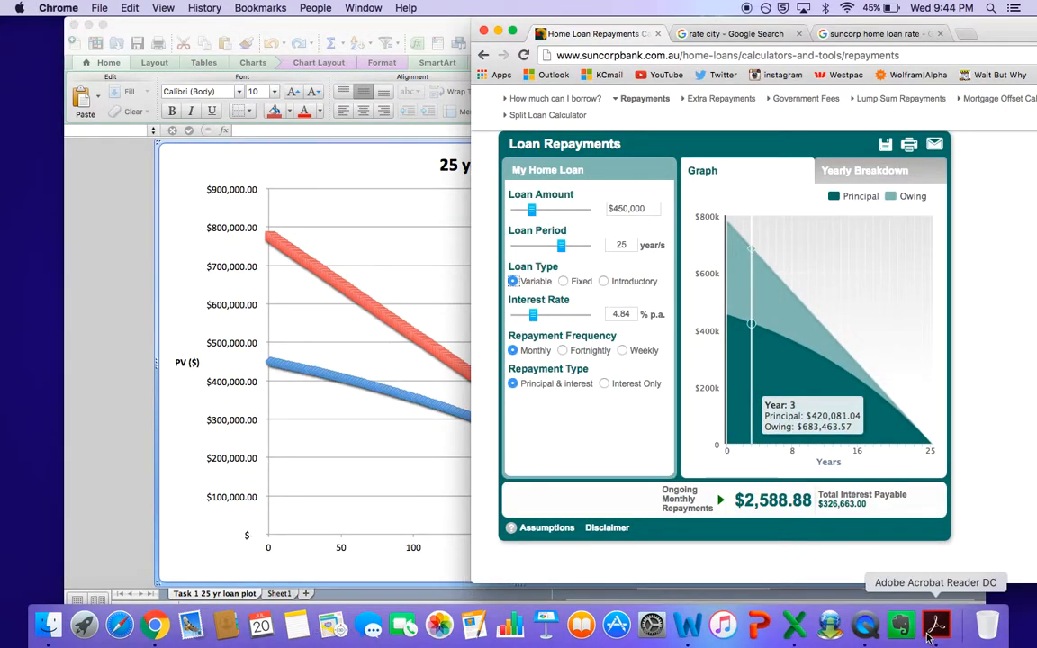
{"action": "left_click", "coordinate": [687, 624]}
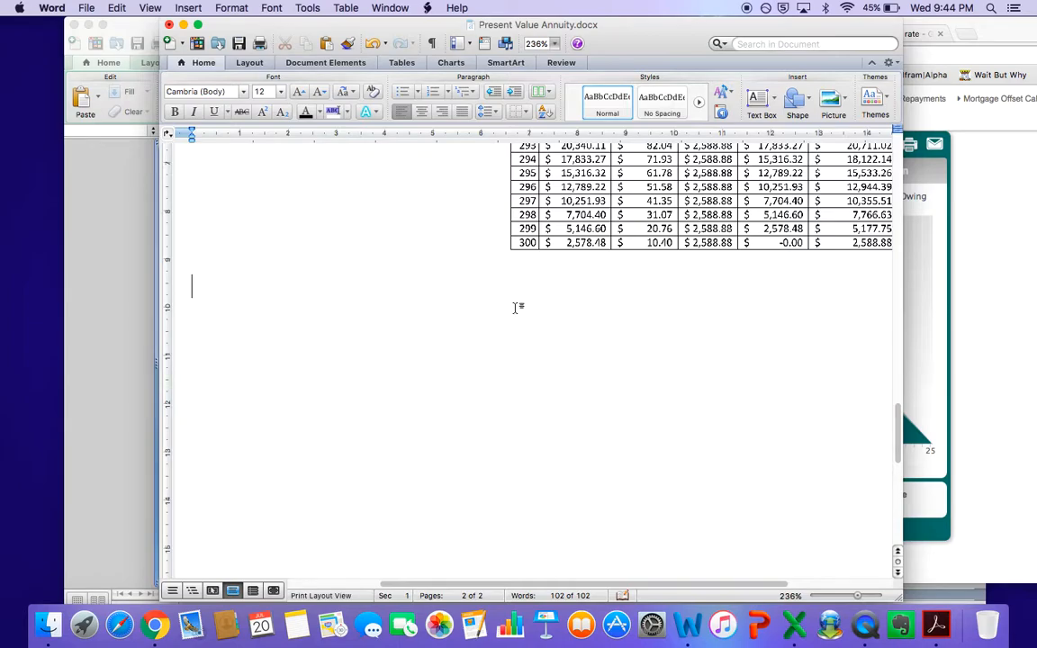
{"action": "key", "text": "super+v"}
{"action": "key", "text": "super+v"}
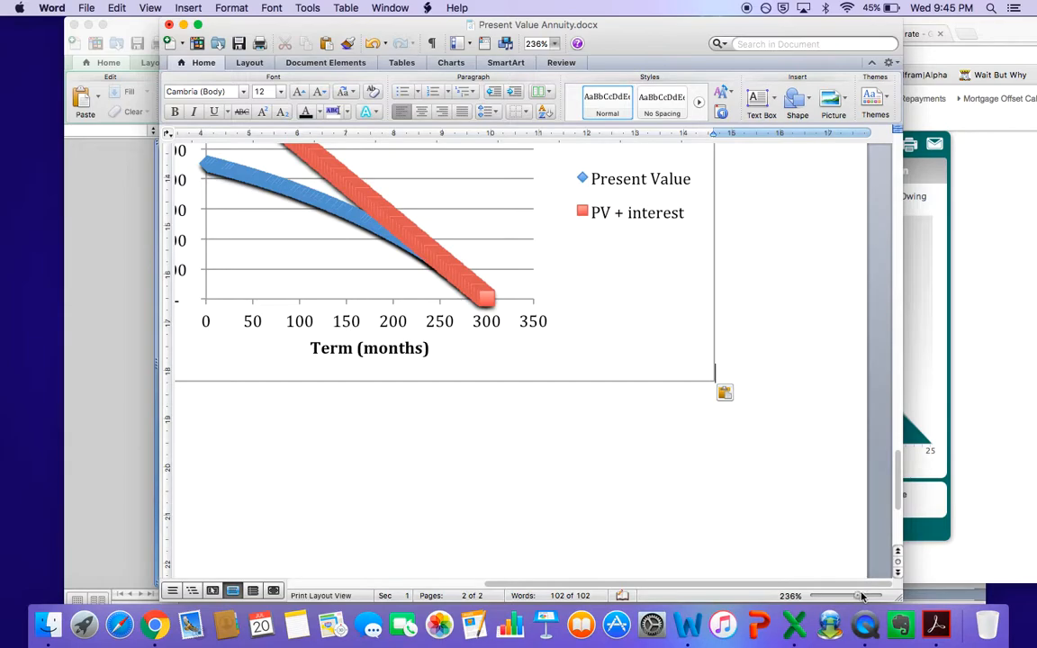
{"action": "left_click_drag", "start_coordinate": [862, 596], "coordinate": [844, 596]}
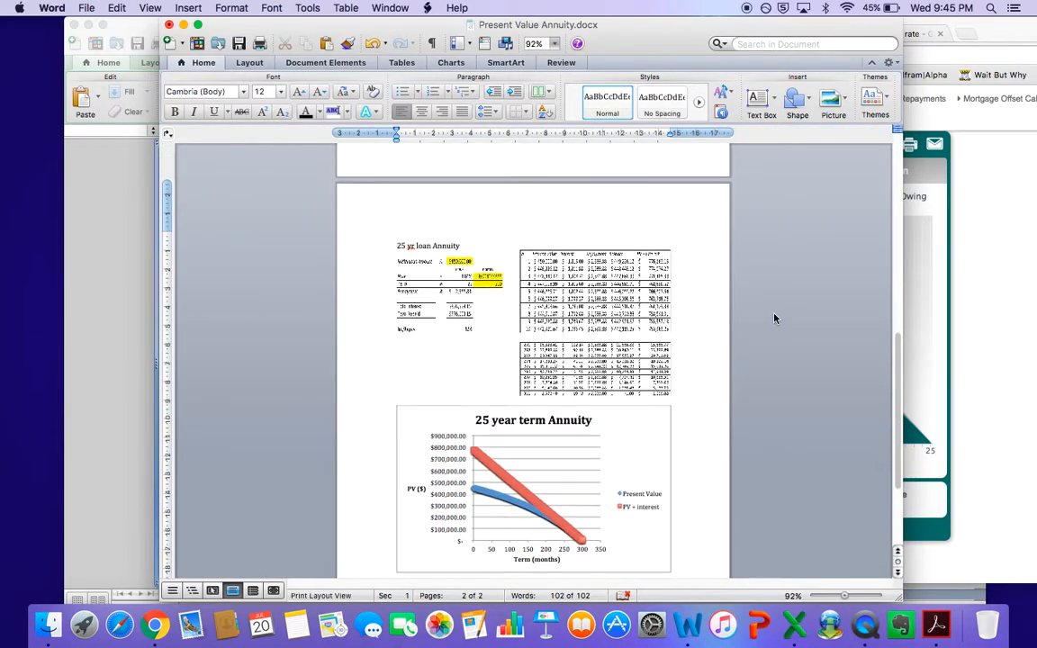
{"action": "scroll", "coordinate": [774, 318], "scroll_direction": "down", "scroll_amount": 2}
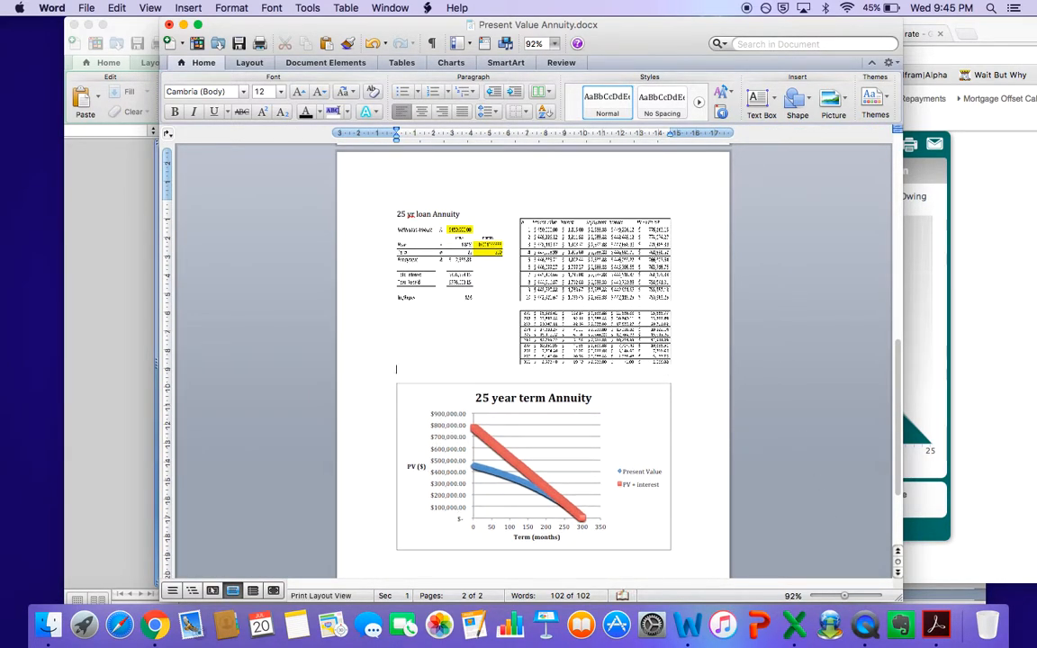
{"action": "left_click", "coordinate": [605, 434]}
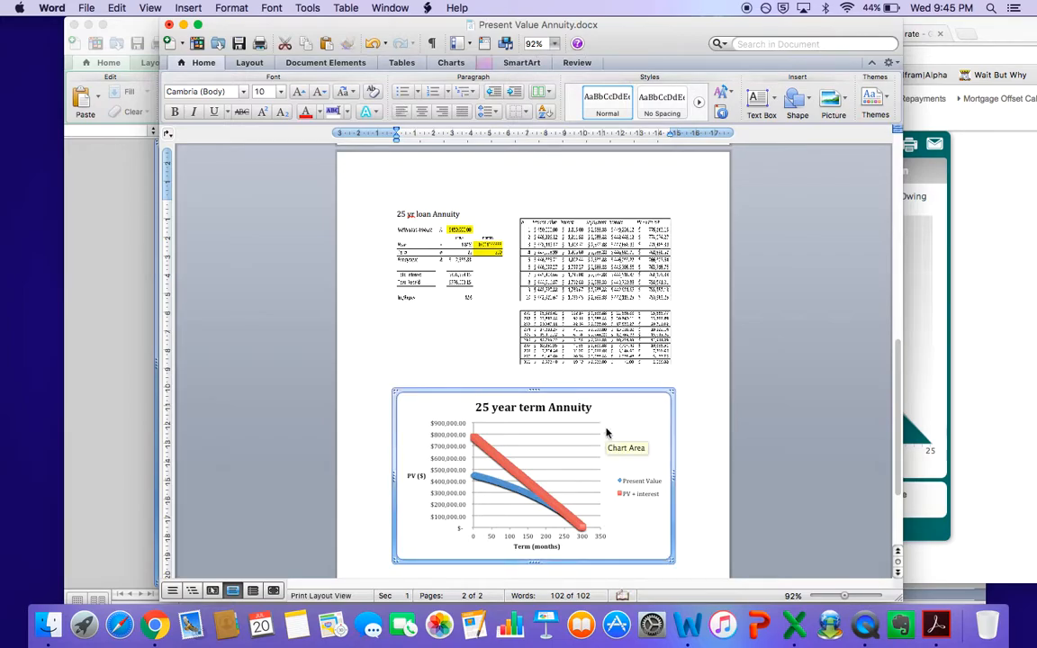
{"action": "left_click", "coordinate": [718, 369]}
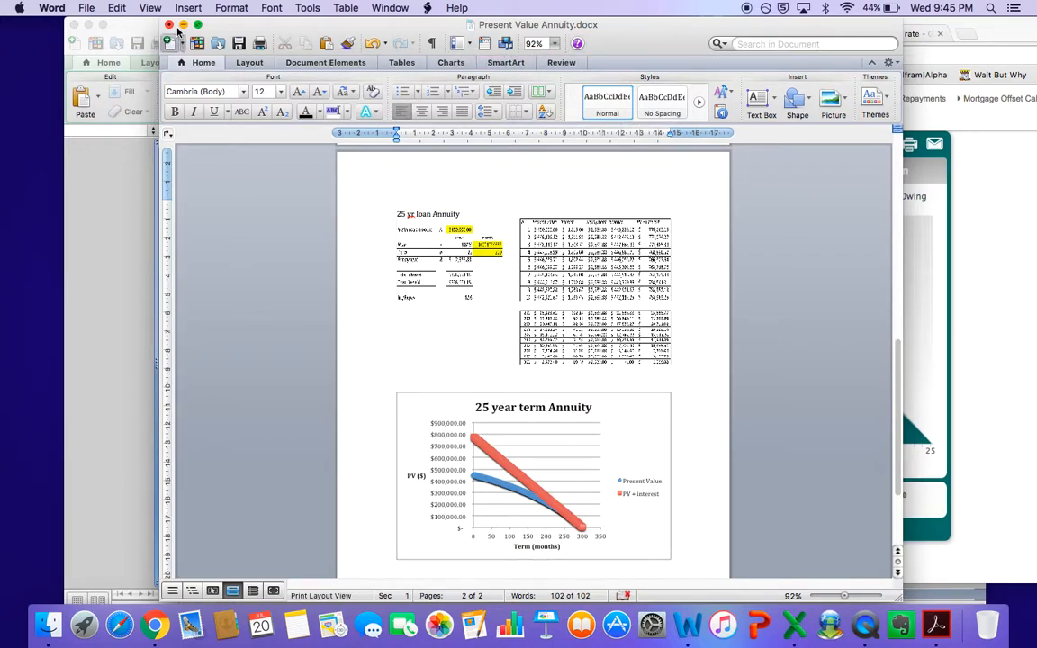
Minimize the Word and Chrome windows and look back through the repayment schedule on Sheet1 in Excel
{"action": "left_click", "coordinate": [182, 25]}
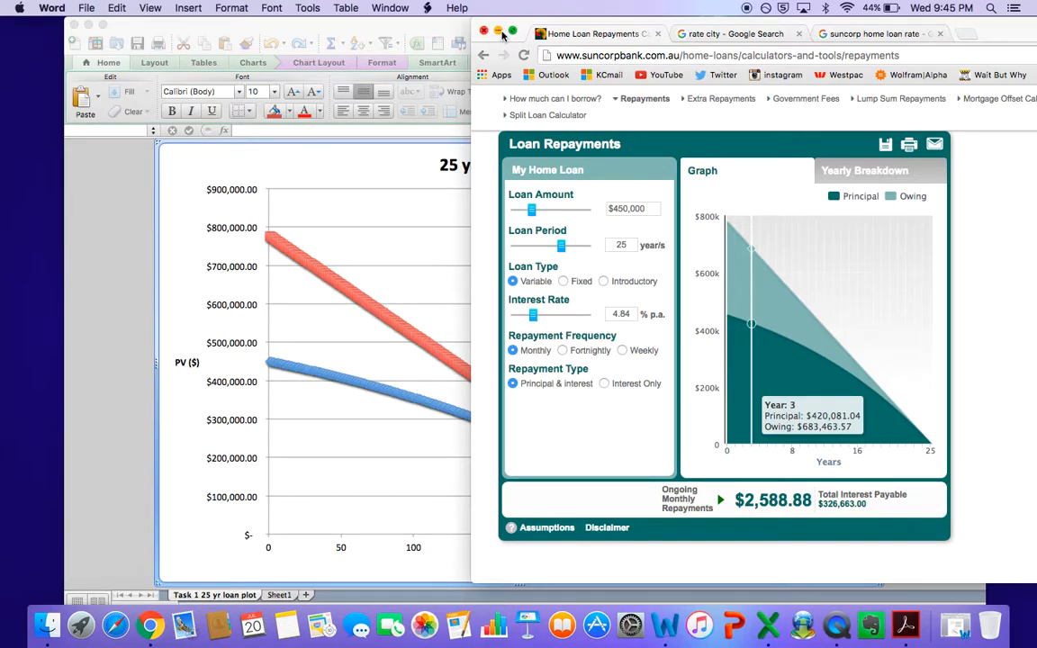
{"action": "left_click", "coordinate": [500, 34]}
{"action": "left_click", "coordinate": [581, 29]}
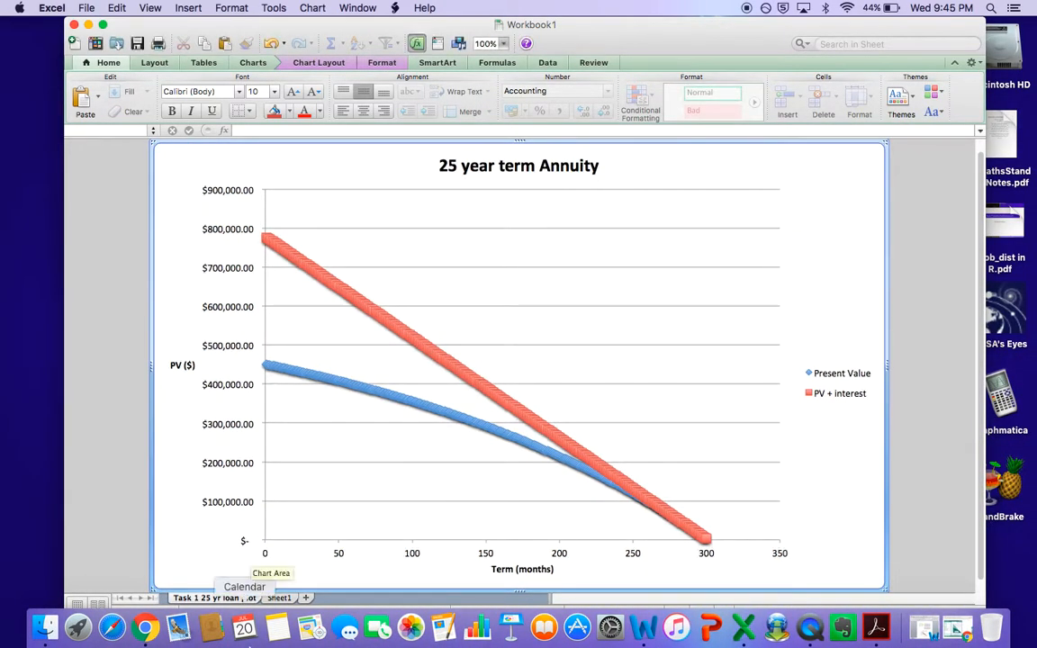
{"action": "left_click", "coordinate": [279, 598]}
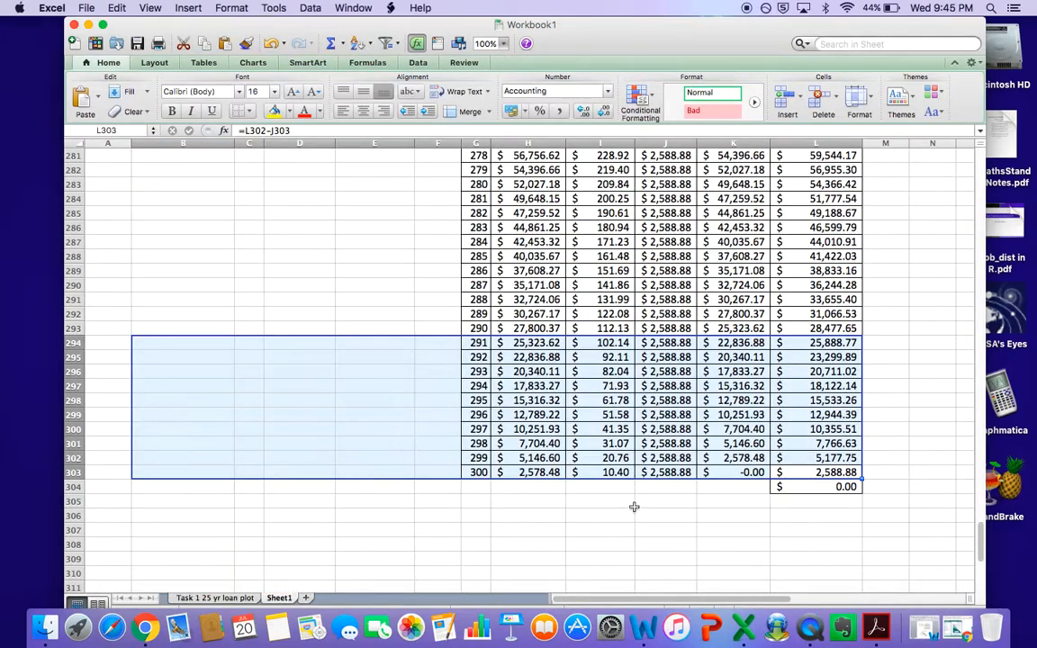
{"action": "left_click", "coordinate": [630, 504]}
{"action": "scroll", "coordinate": [634, 506], "scroll_direction": "up", "scroll_amount": 15}
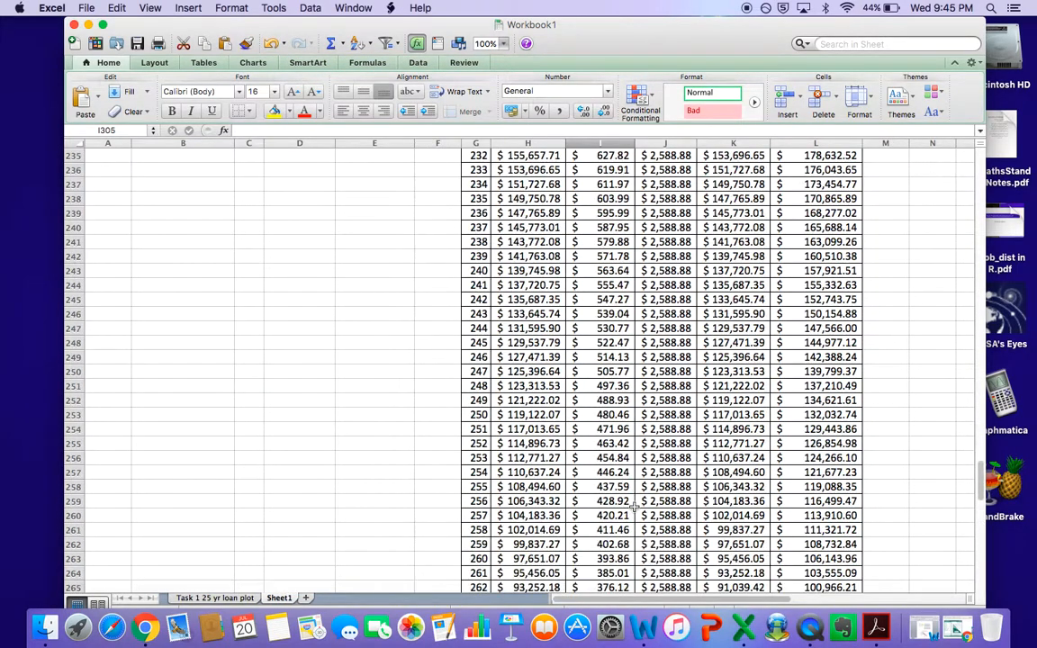
Restore the Word document, then switch to Acrobat Reader to check the Task 1 requirements in the assignment PDF
{"action": "left_click", "coordinate": [932, 636]}
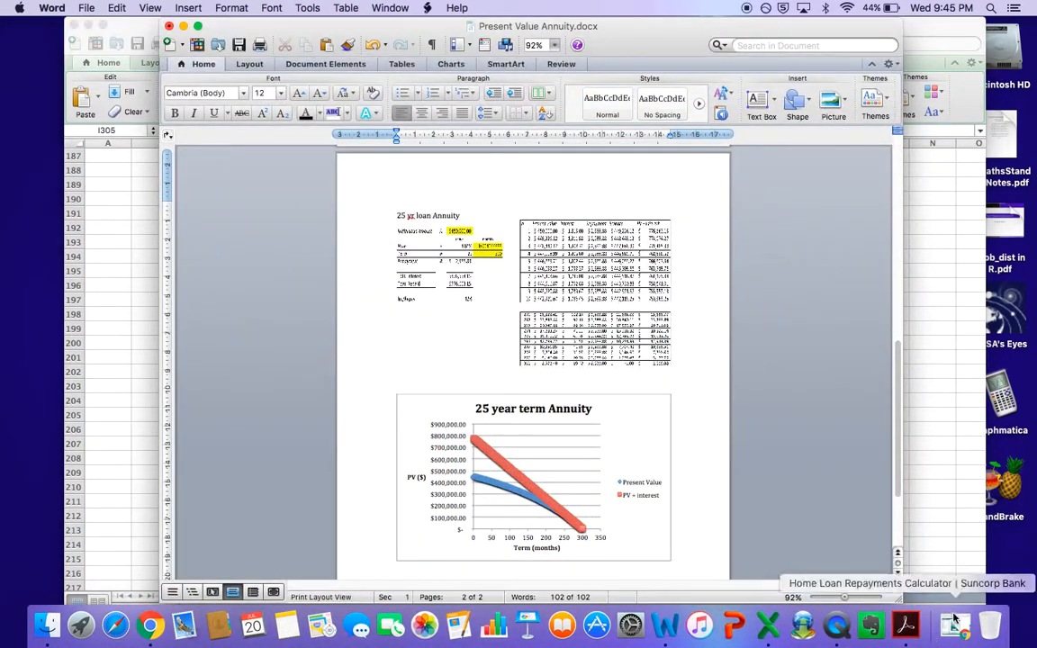
{"action": "left_click", "coordinate": [904, 625]}
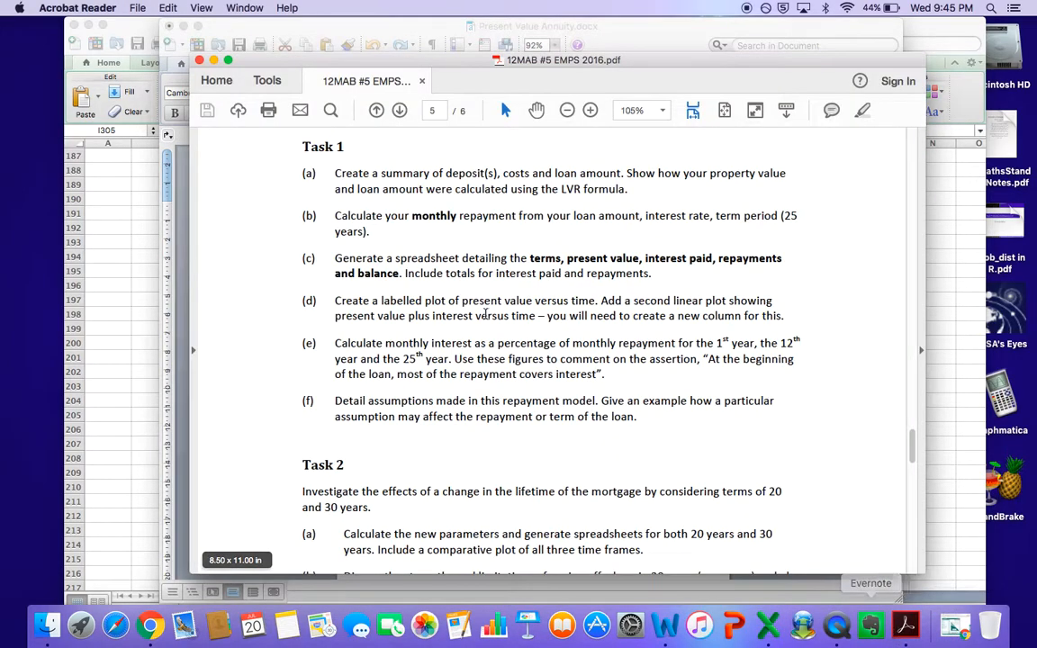
Highlight the monthly interest percentage wording in Task 1(e) of the PDF, and switch to the loan summary on Sheet1 in Excel
{"action": "scroll", "coordinate": [478, 309], "scroll_direction": "down", "scroll_amount": 1}
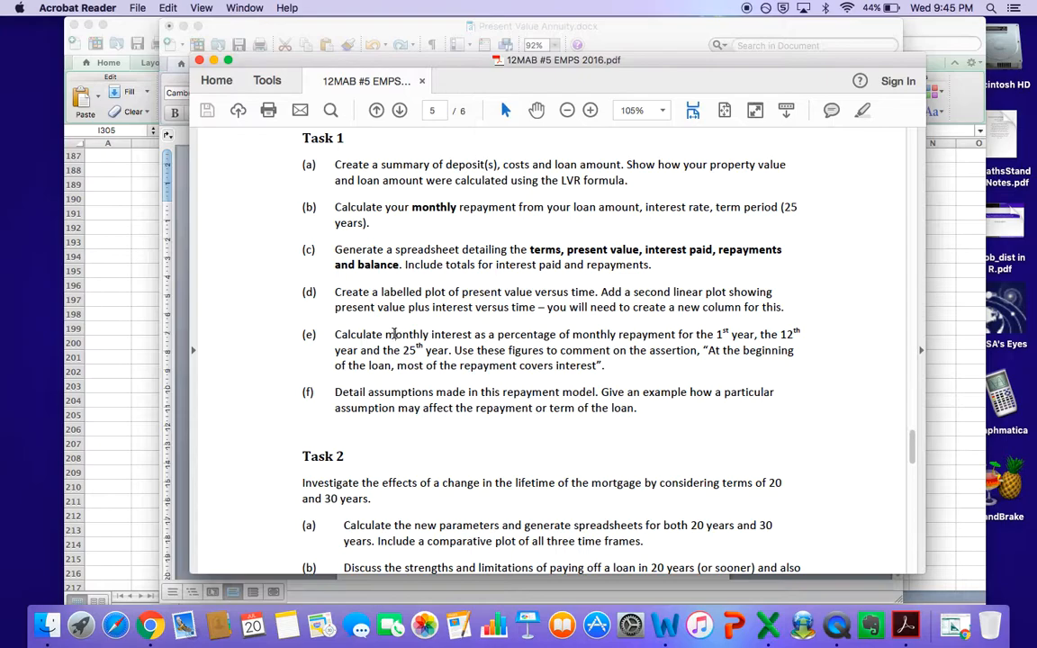
{"action": "left_click_drag", "start_coordinate": [393, 334], "coordinate": [638, 338]}
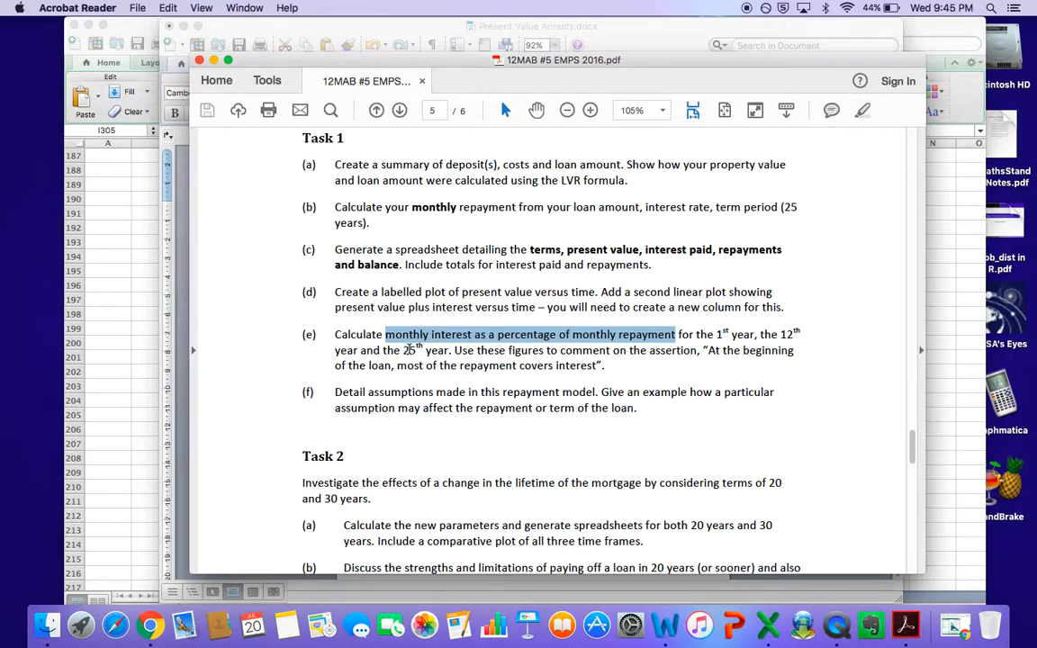
{"action": "left_click", "coordinate": [135, 396]}
{"action": "scroll", "coordinate": [324, 337], "scroll_direction": "up", "scroll_amount": 15}
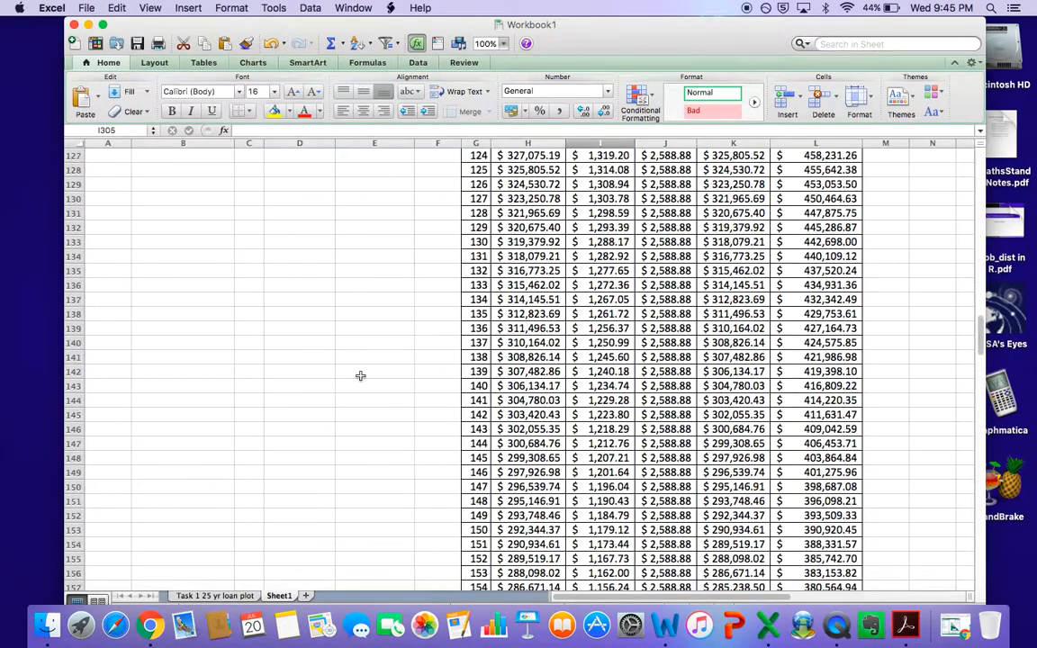
{"action": "scroll", "coordinate": [360, 375], "scroll_direction": "up", "scroll_amount": 20}
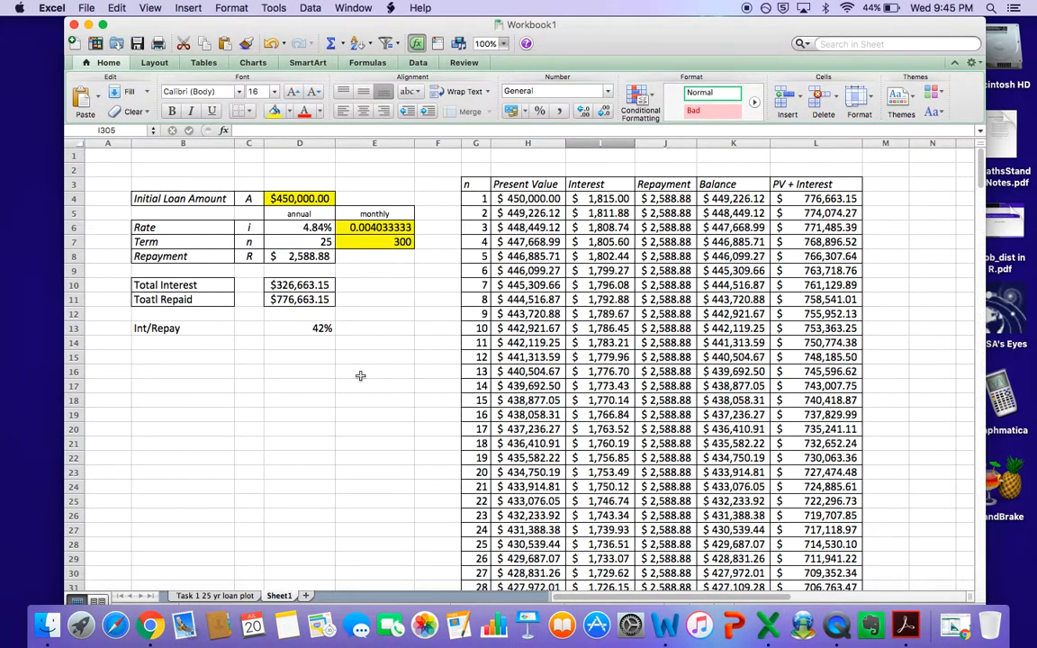
{"action": "left_click", "coordinate": [180, 328]}
{"action": "double_click", "coordinate": [294, 328]}
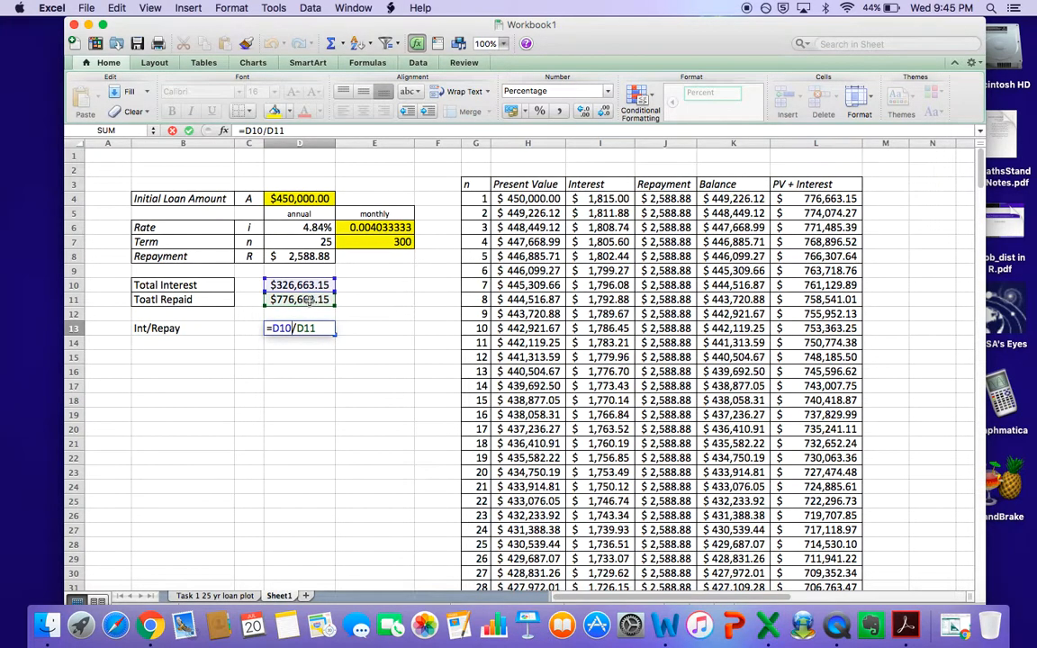
{"action": "type", "text": "+"}
{"action": "left_click", "coordinate": [417, 441]}
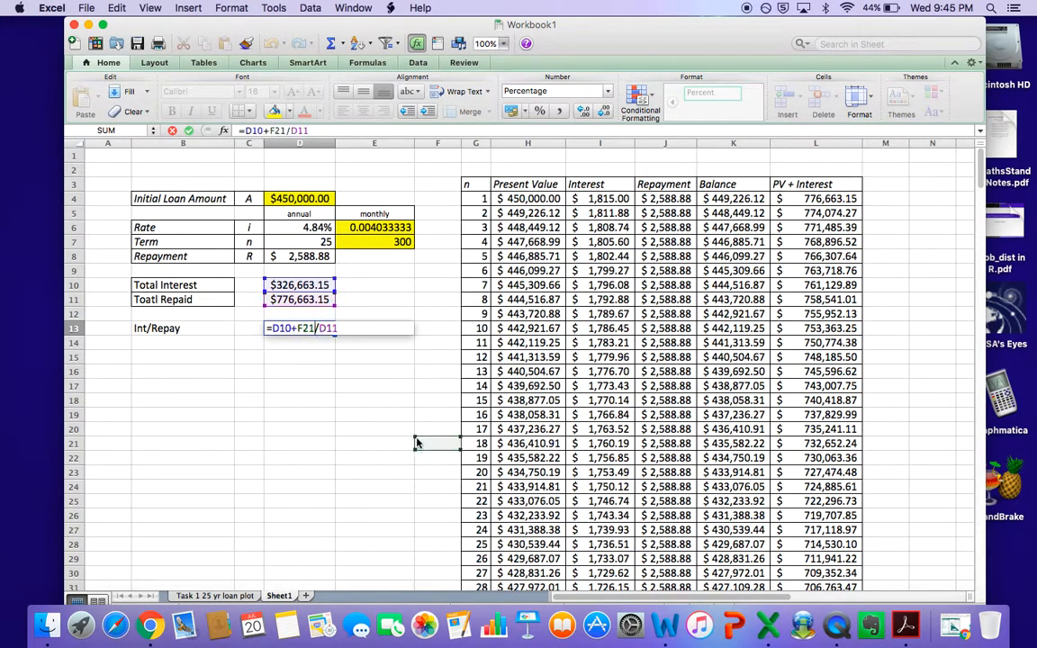
{"action": "key", "text": "BackSpace"}
{"action": "key", "text": "BackSpace"}
{"action": "key", "text": "BackSpace"}
{"action": "key", "text": "BackSpace"}
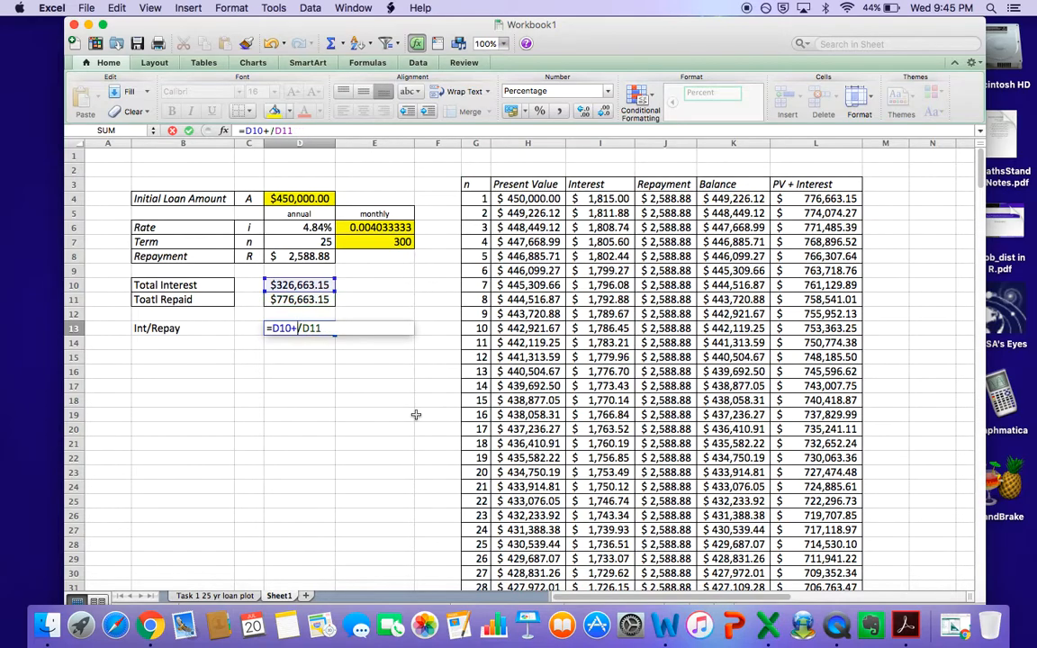
{"action": "key", "text": "Return"}
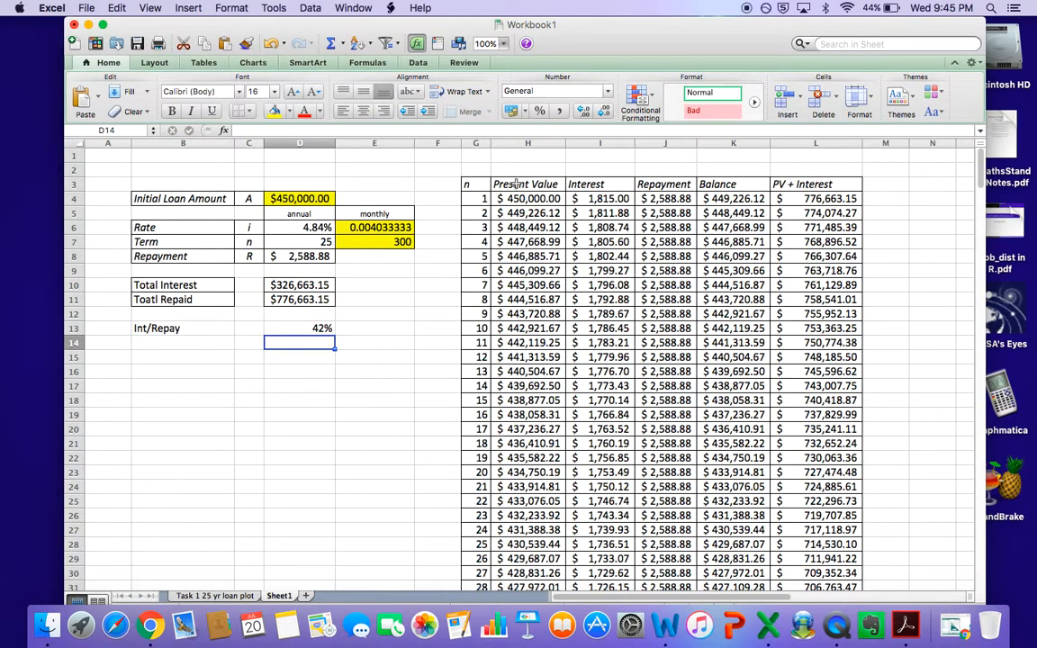
Enter the label "year 1" in cell B16, below the Int/Repay row
{"action": "left_click", "coordinate": [288, 499]}
{"action": "left_click", "coordinate": [169, 373]}
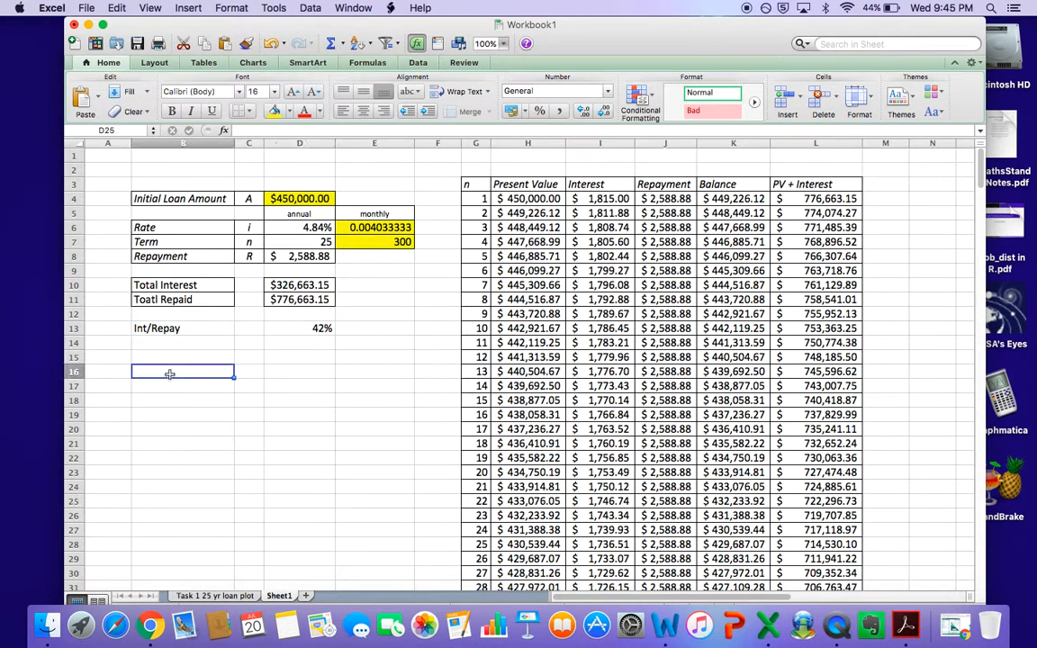
{"action": "type", "text": "year 1"}
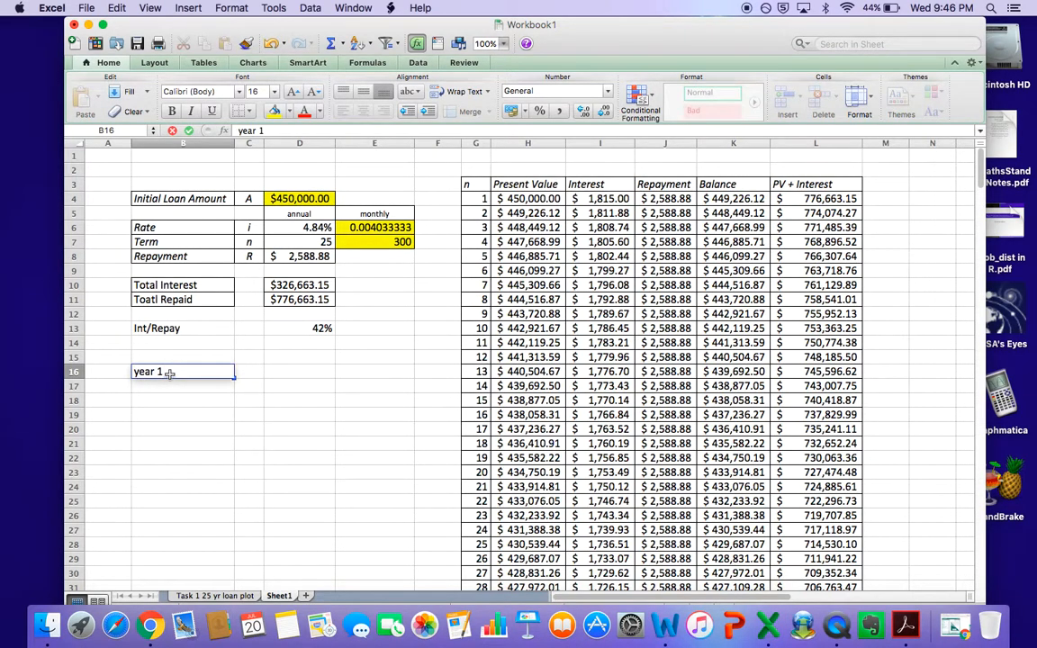
Calculate the first year's interest as a share of repayments in D16 with =SUM(I4:I15)/SUM(J4:J15)
{"action": "left_click", "coordinate": [324, 372]}
{"action": "type", "text": "="}
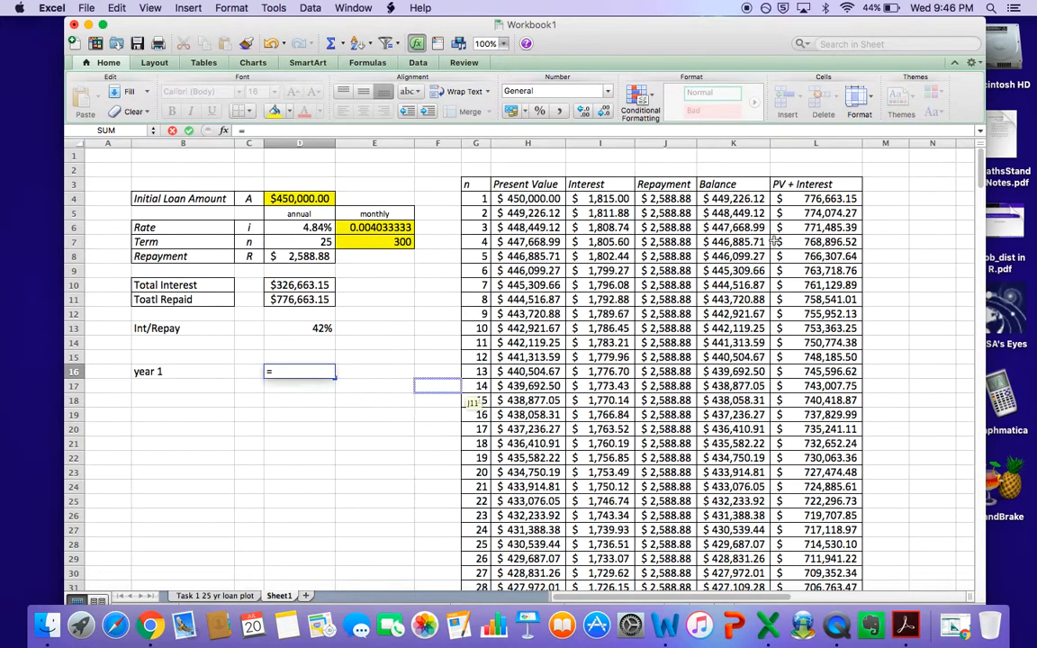
{"action": "type", "text": "suM"}
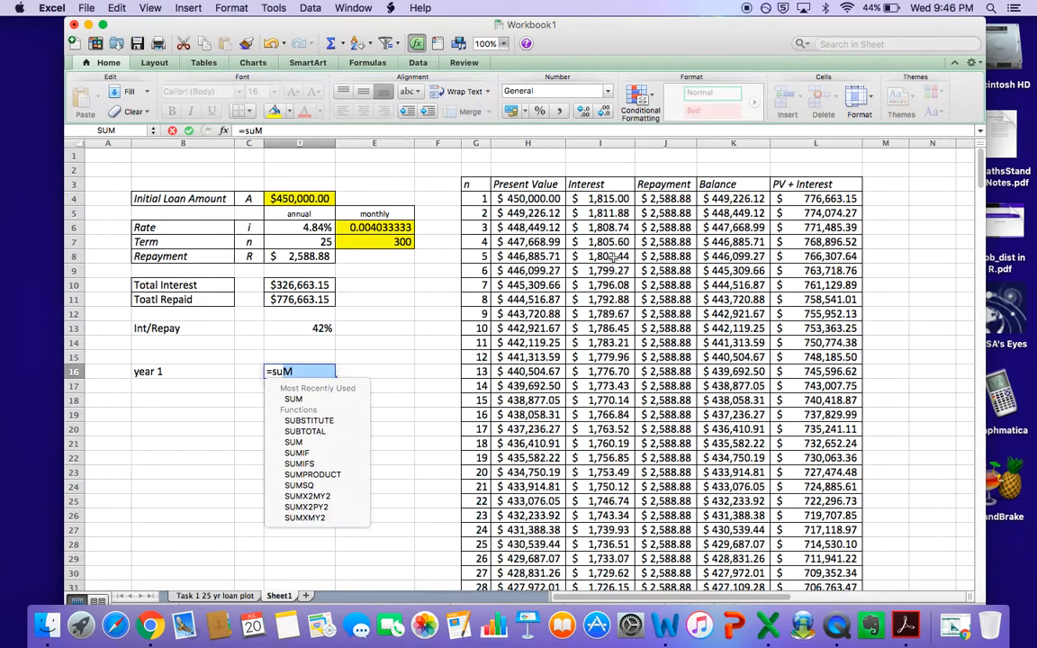
{"action": "key", "text": "BackSpace"}
{"action": "type", "text": "m("}
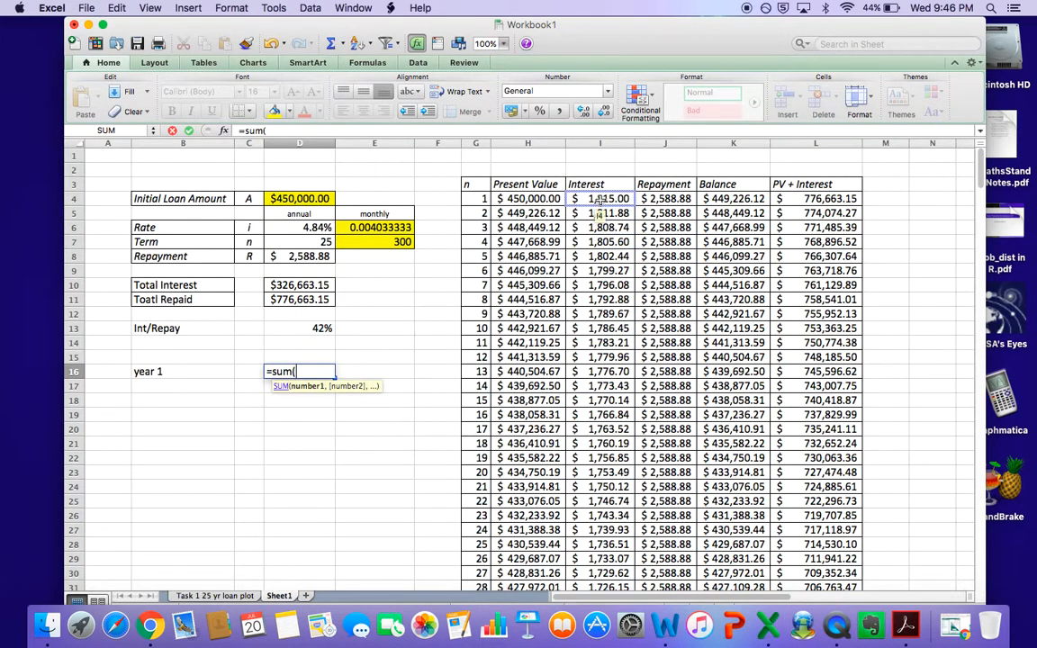
{"action": "left_click_drag", "start_coordinate": [598, 199], "coordinate": [609, 357]}
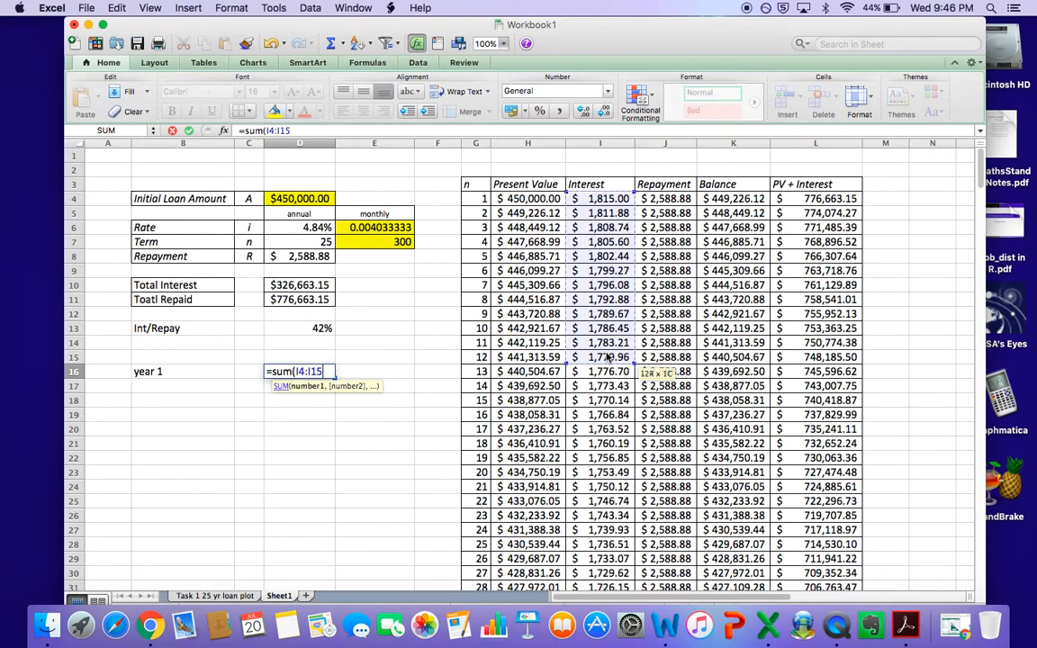
{"action": "type", "text": ")/"}
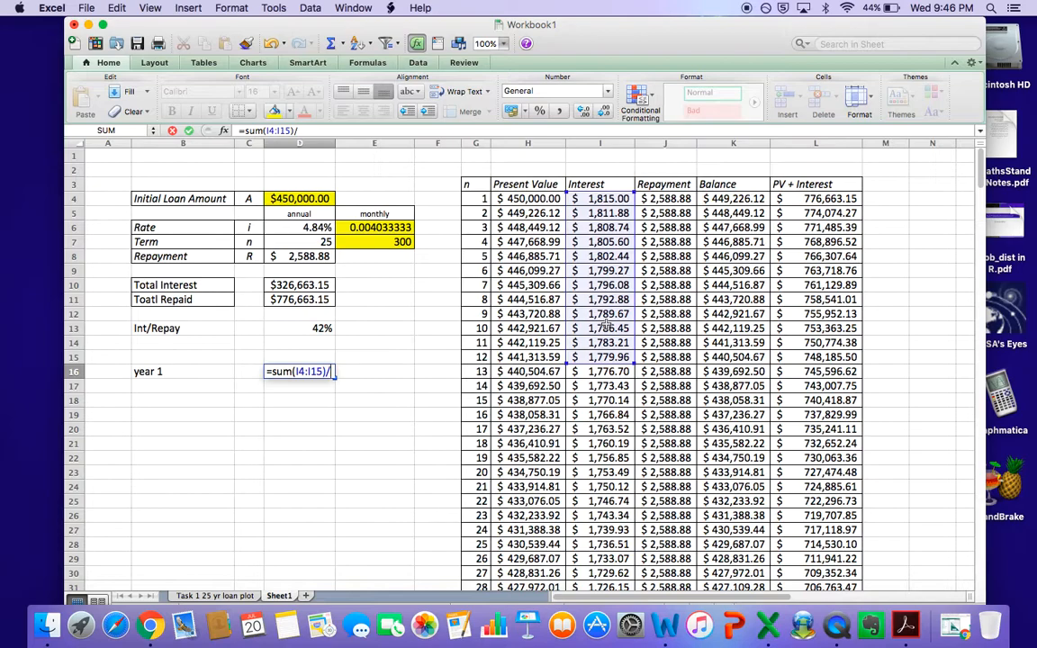
{"action": "type", "text": "sum("}
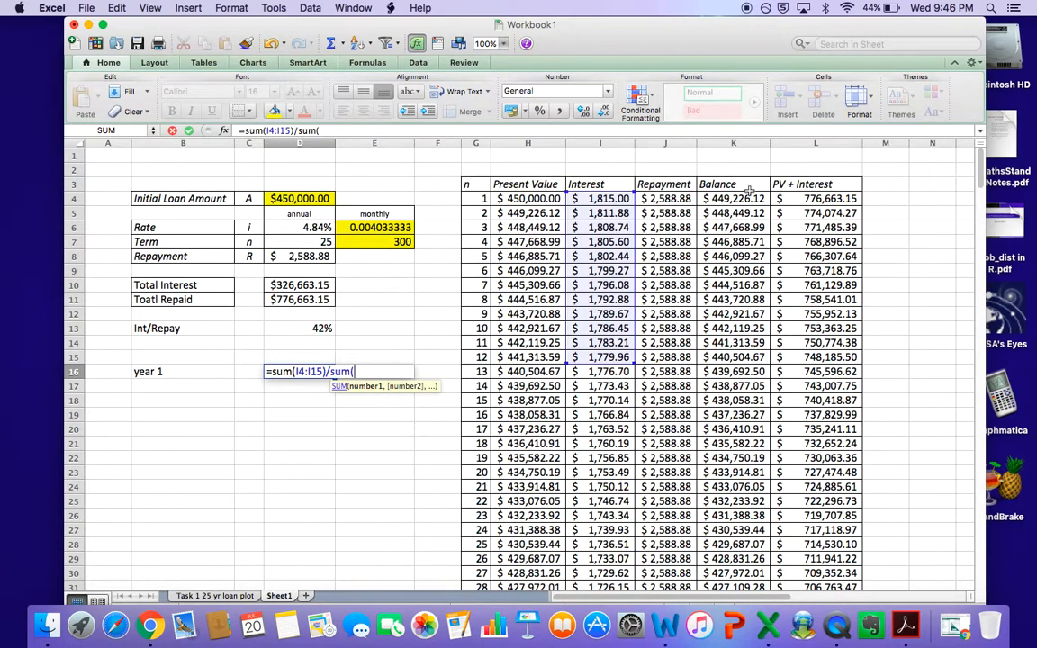
{"action": "left_click_drag", "start_coordinate": [655, 206], "coordinate": [689, 358]}
{"action": "key", "text": "Return"}
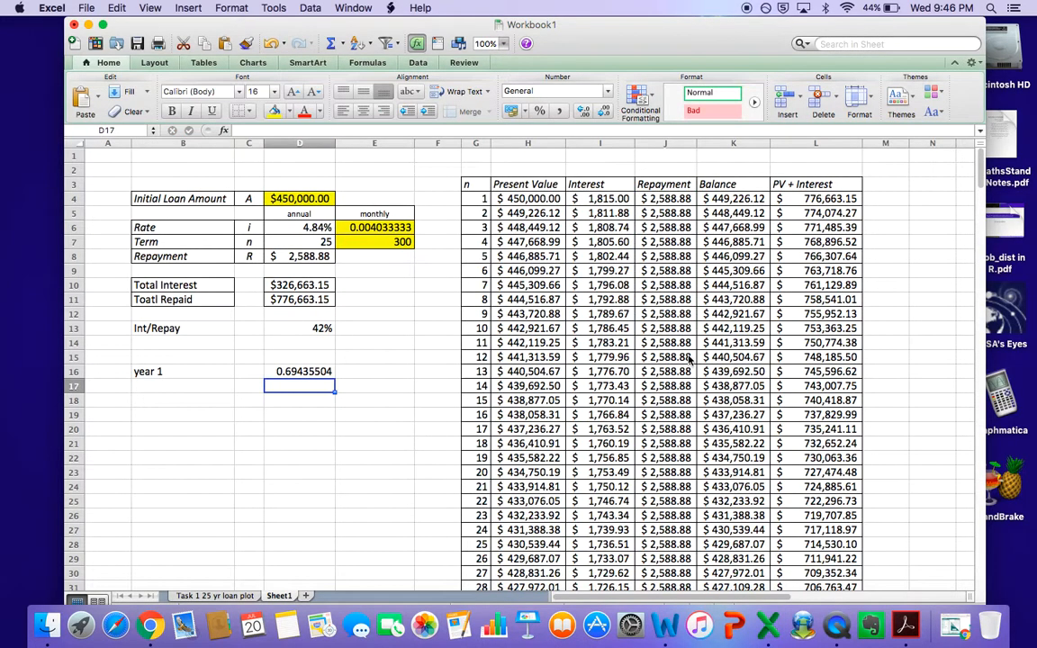
Format the year 1 ratio in D16 as a percentage
{"action": "key", "text": "Up"}
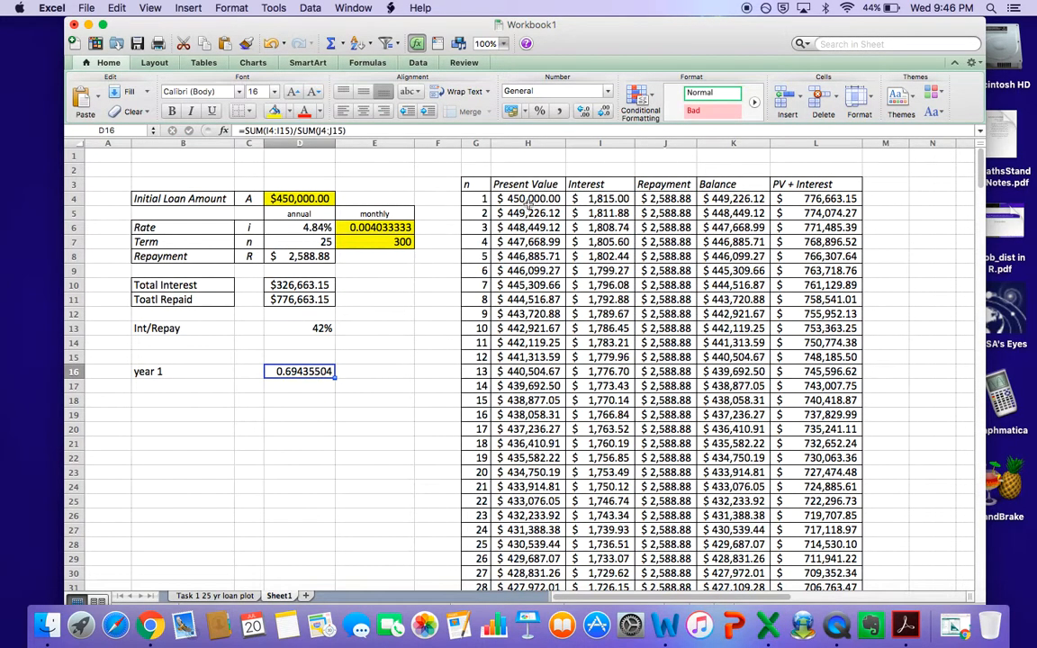
{"action": "left_click", "coordinate": [539, 110]}
{"action": "left_click", "coordinate": [353, 427]}
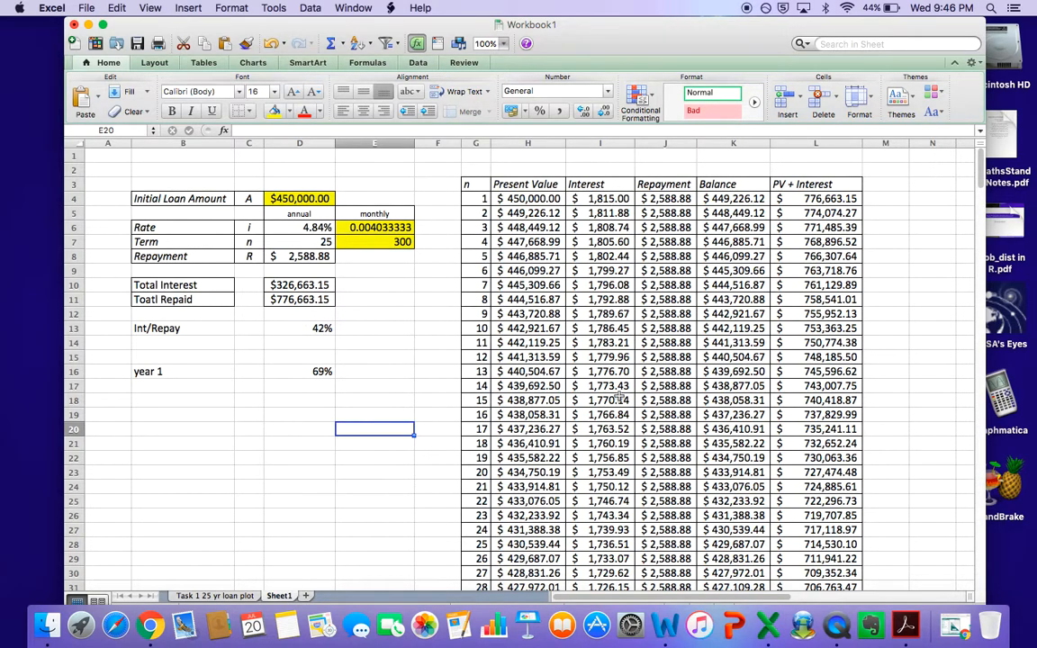
Look through the interest and repayment columns down to month 300, and return to the top of Sheet1
{"action": "scroll", "coordinate": [620, 396], "scroll_direction": "down", "scroll_amount": 20}
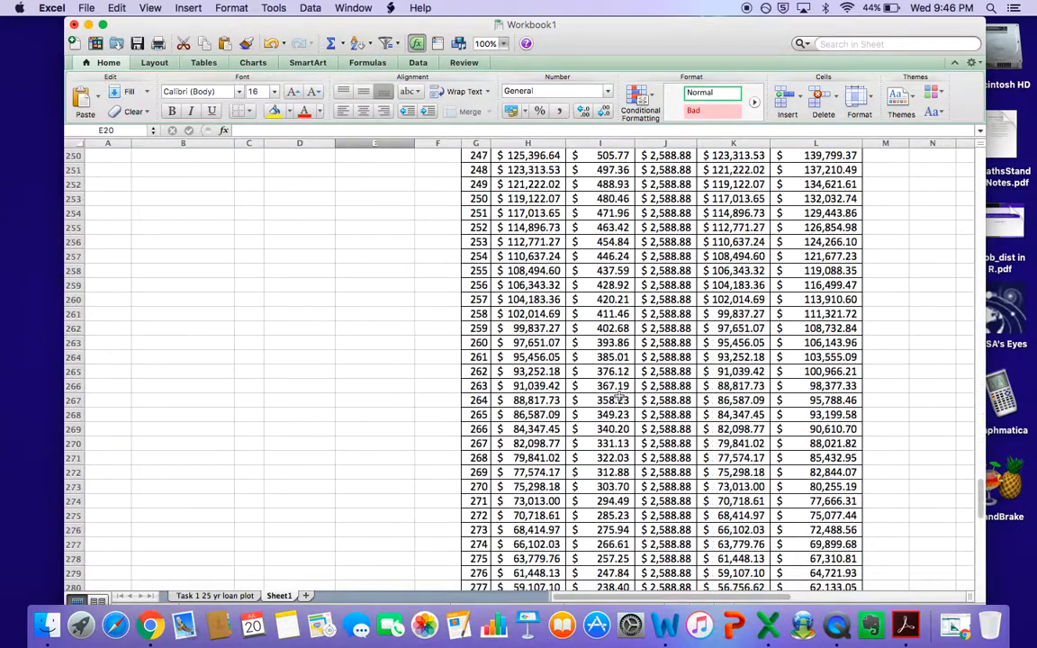
{"action": "scroll", "coordinate": [619, 396], "scroll_direction": "down", "scroll_amount": 7}
{"action": "scroll", "coordinate": [619, 396], "scroll_direction": "up", "scroll_amount": 2}
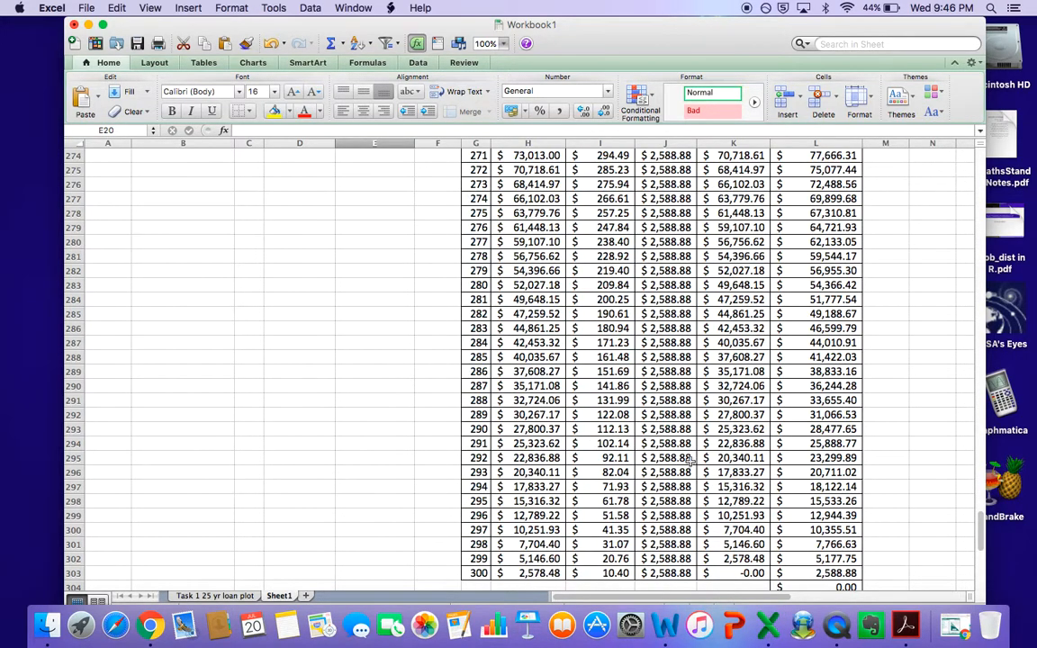
{"action": "scroll", "coordinate": [668, 450], "scroll_direction": "up", "scroll_amount": 20}
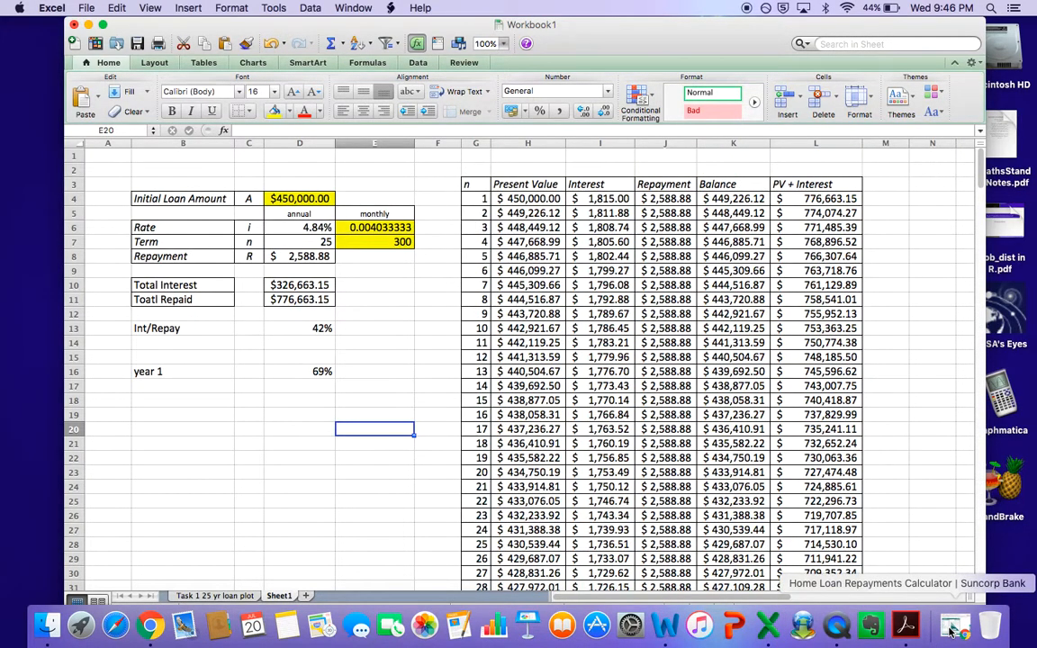
Switch to Acrobat Reader and reread Task 1(e), highlighting the words "comment on the"
{"action": "left_click", "coordinate": [906, 626]}
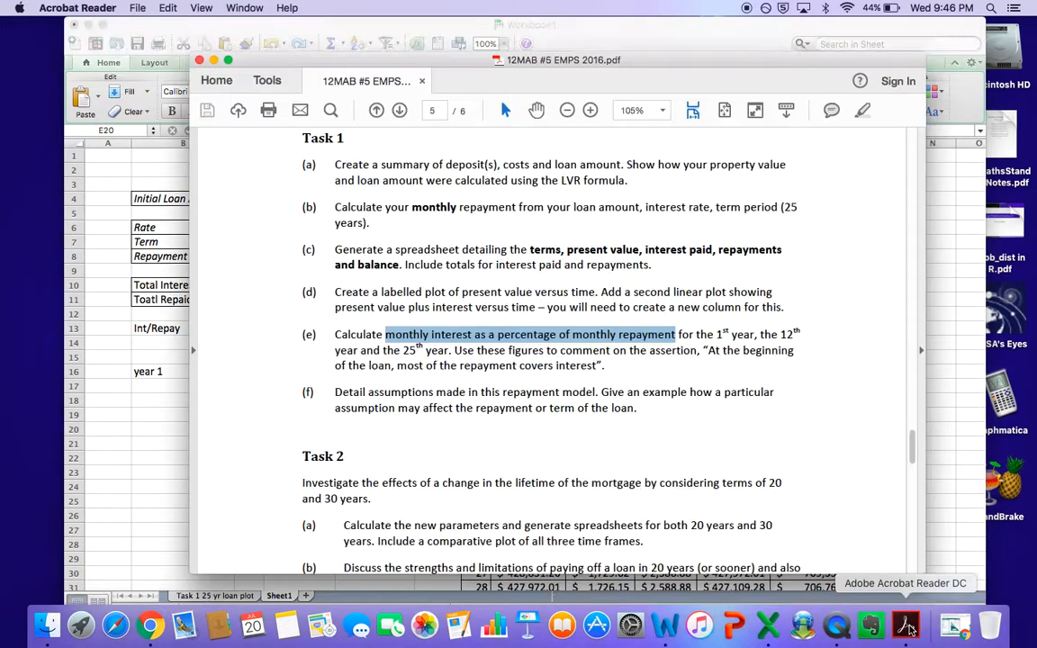
{"action": "scroll", "coordinate": [511, 374], "scroll_direction": "down", "scroll_amount": 1}
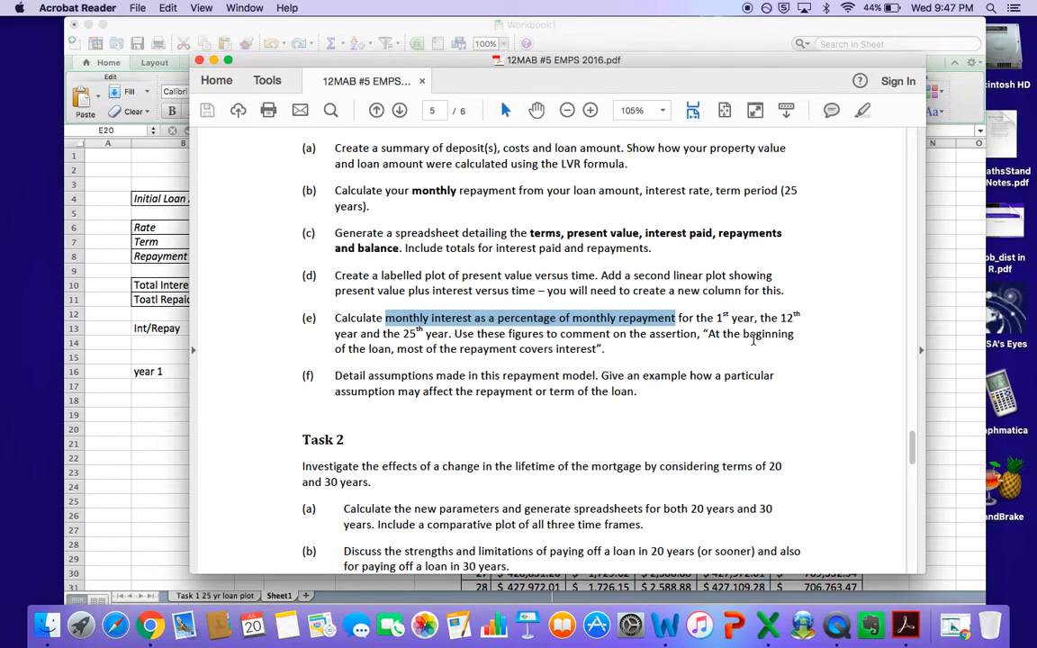
{"action": "left_click", "coordinate": [565, 335]}
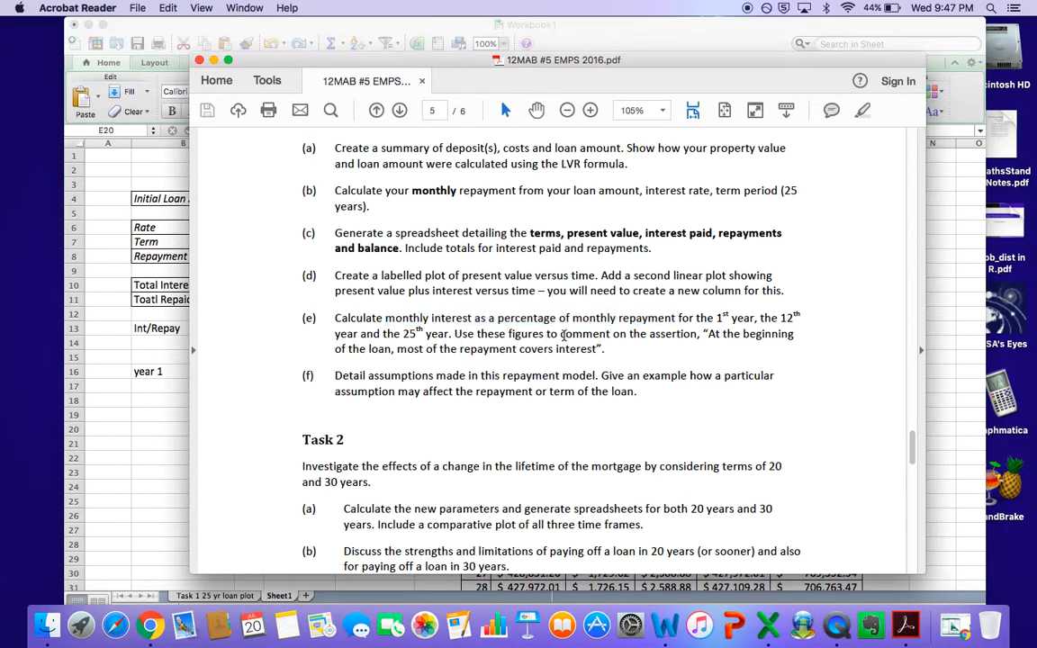
{"action": "left_click_drag", "start_coordinate": [563, 335], "coordinate": [644, 335]}
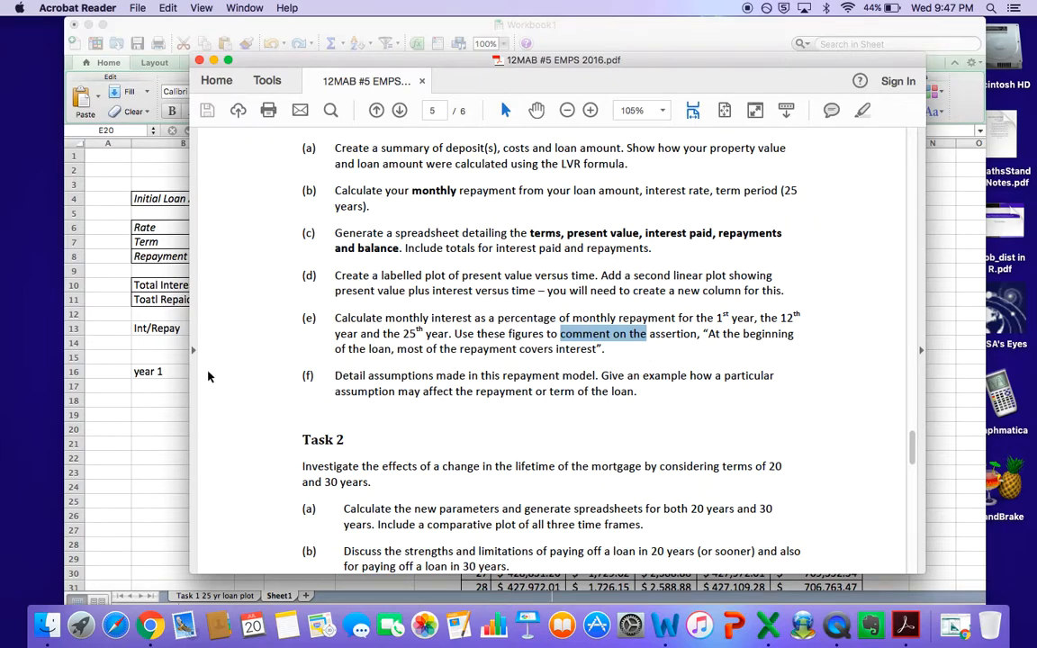
Switch to Excel, check the year 1 percentage formula in D16, and view the Task 1 25 yr loan plot sheet
{"action": "left_click", "coordinate": [162, 430]}
{"action": "left_click", "coordinate": [323, 371]}
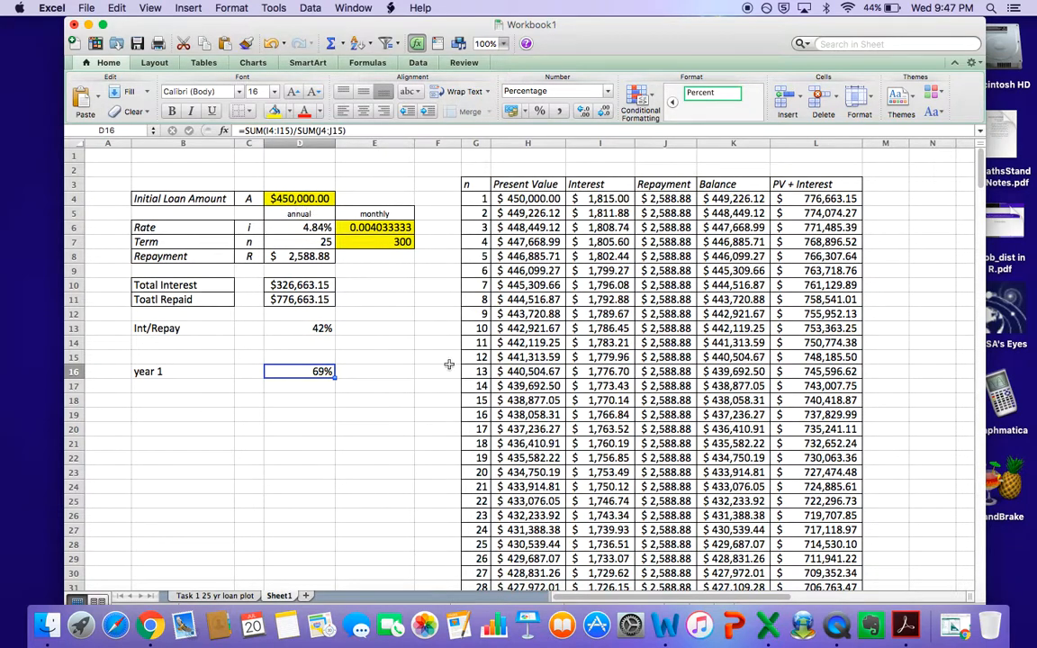
{"action": "left_click", "coordinate": [244, 596]}
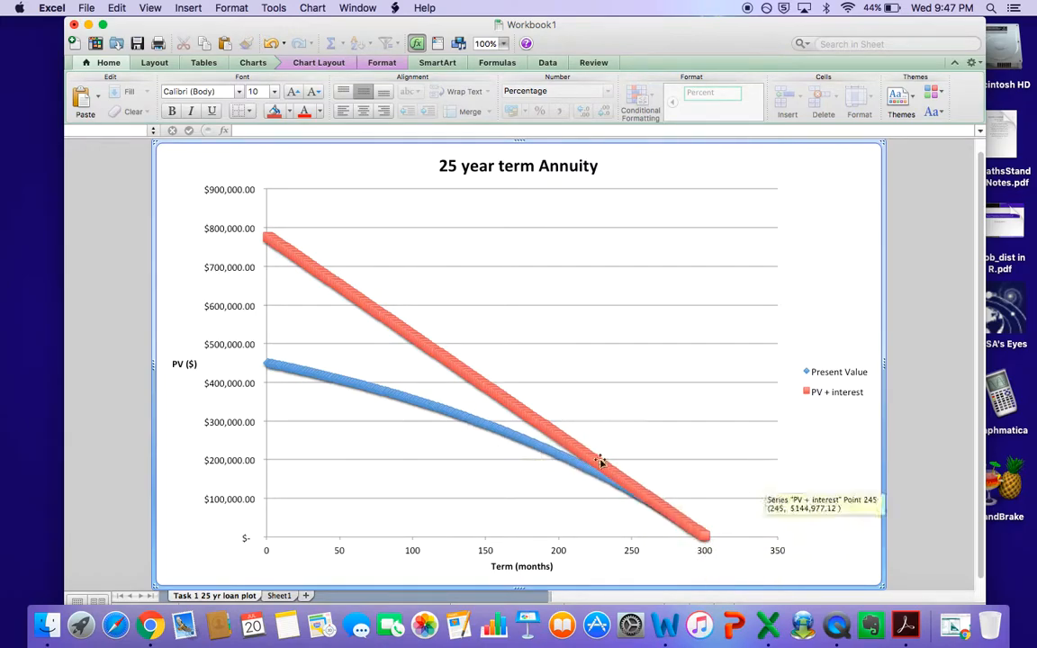
Minimize the Excel workbook and read the Task 2 and Task 3 requirements in the assignment PDF
{"action": "left_click", "coordinate": [89, 25]}
{"action": "scroll", "coordinate": [537, 400], "scroll_direction": "down", "scroll_amount": 5}
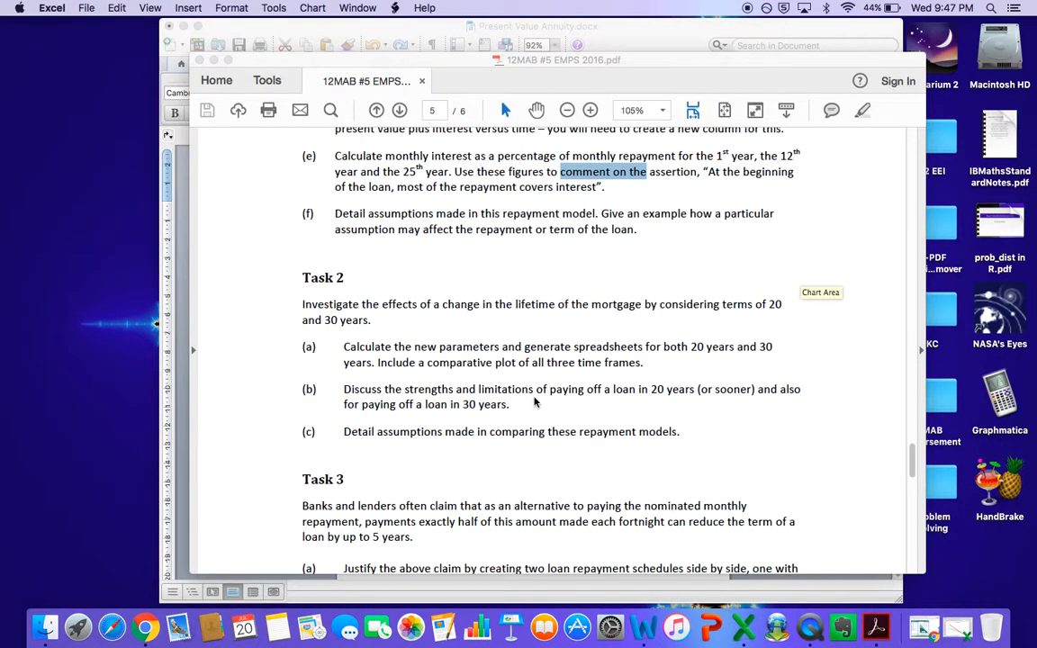
{"action": "scroll", "coordinate": [537, 403], "scroll_direction": "down", "scroll_amount": 5}
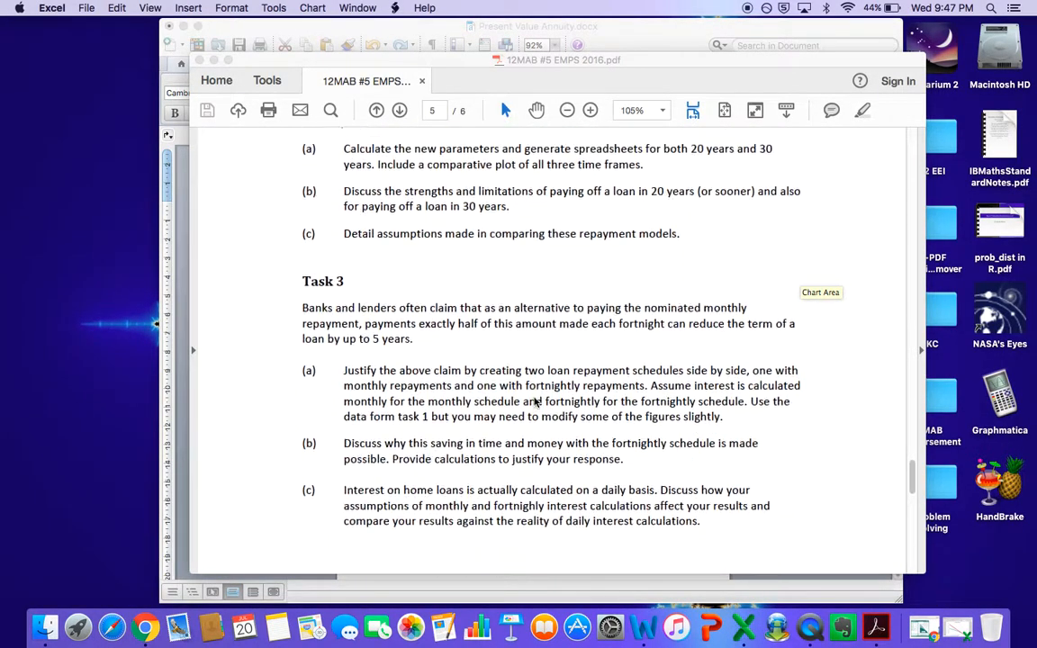
{"action": "scroll", "coordinate": [534, 423], "scroll_direction": "down", "scroll_amount": 1}
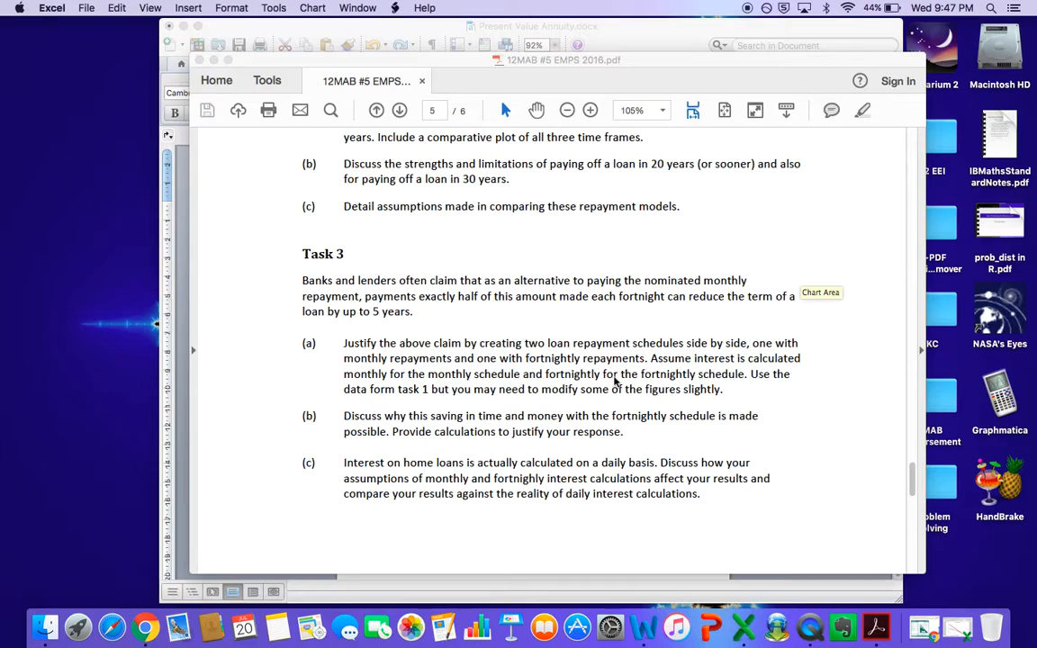
{"action": "scroll", "coordinate": [455, 412], "scroll_direction": "up", "scroll_amount": 5}
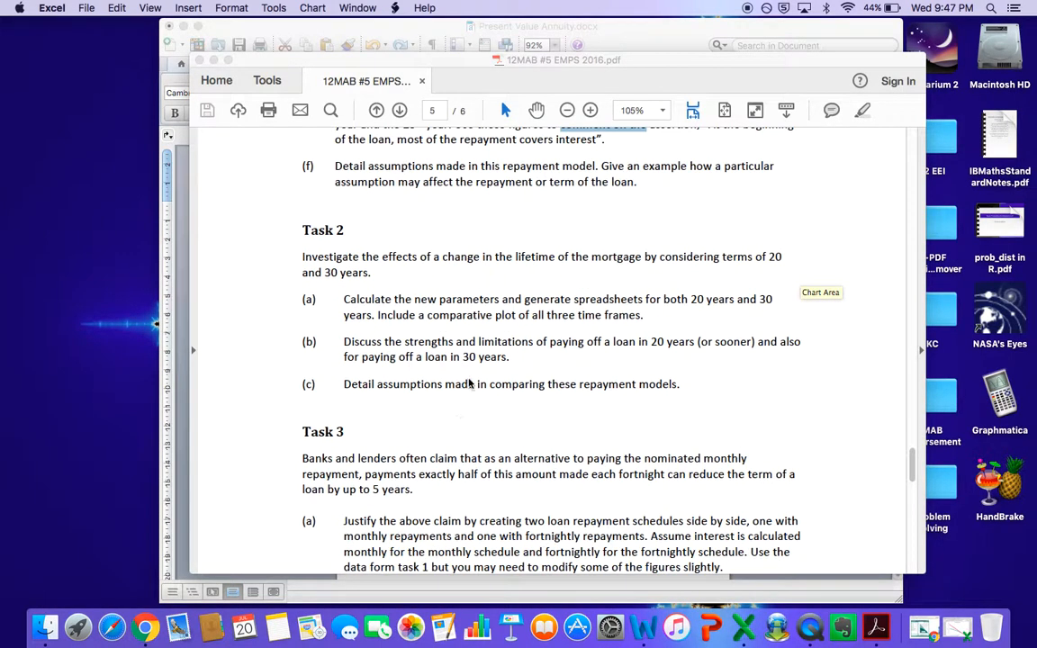